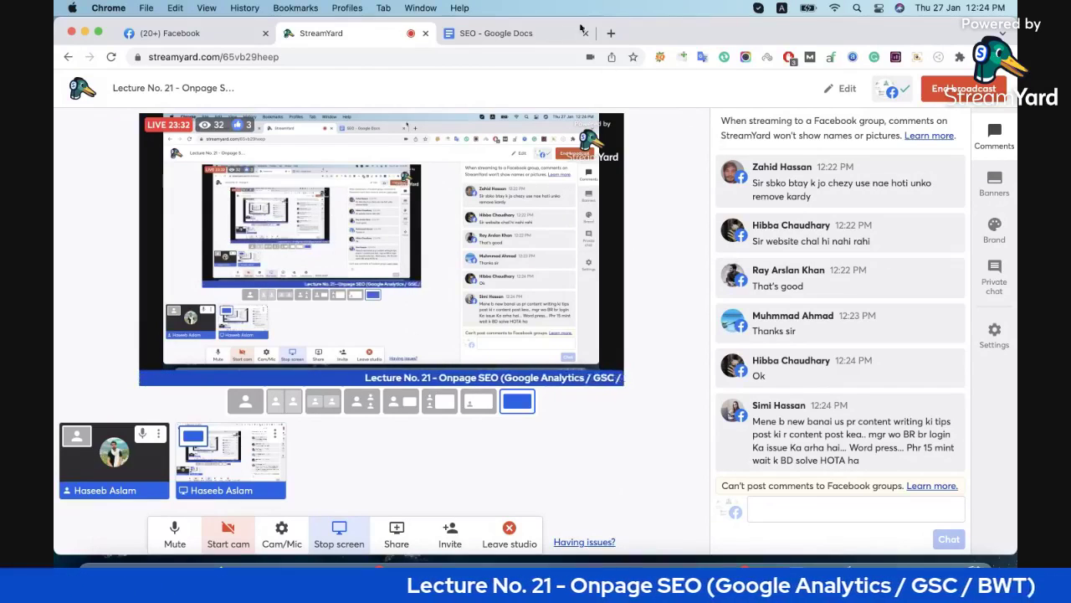
Step: Check the SEO outline tab, then open a separate Chrome window on a blank new tab
click(499, 33)
click(620, 34)
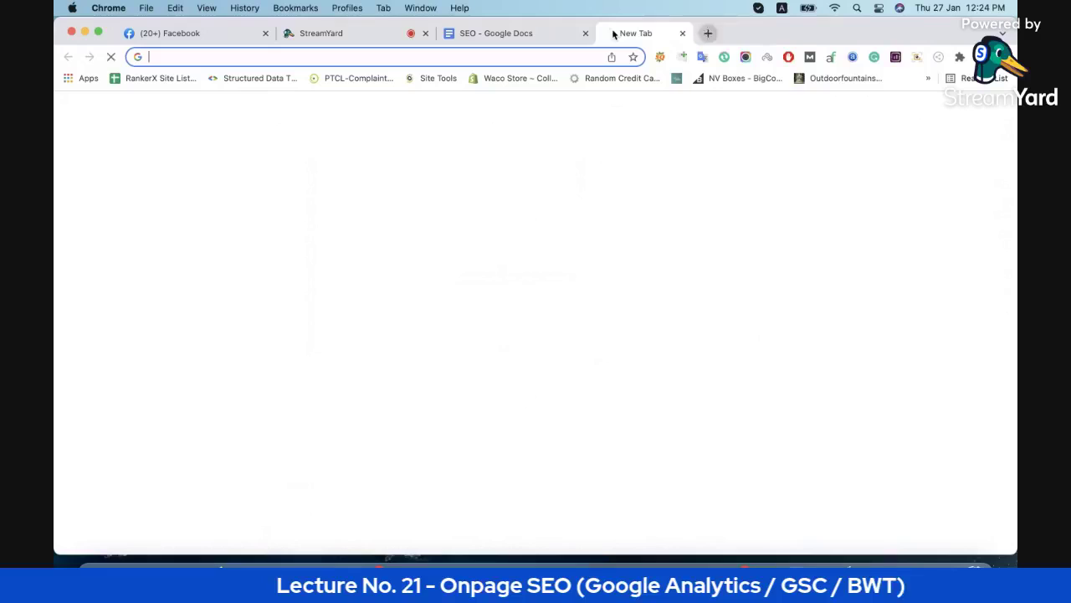
click(521, 33)
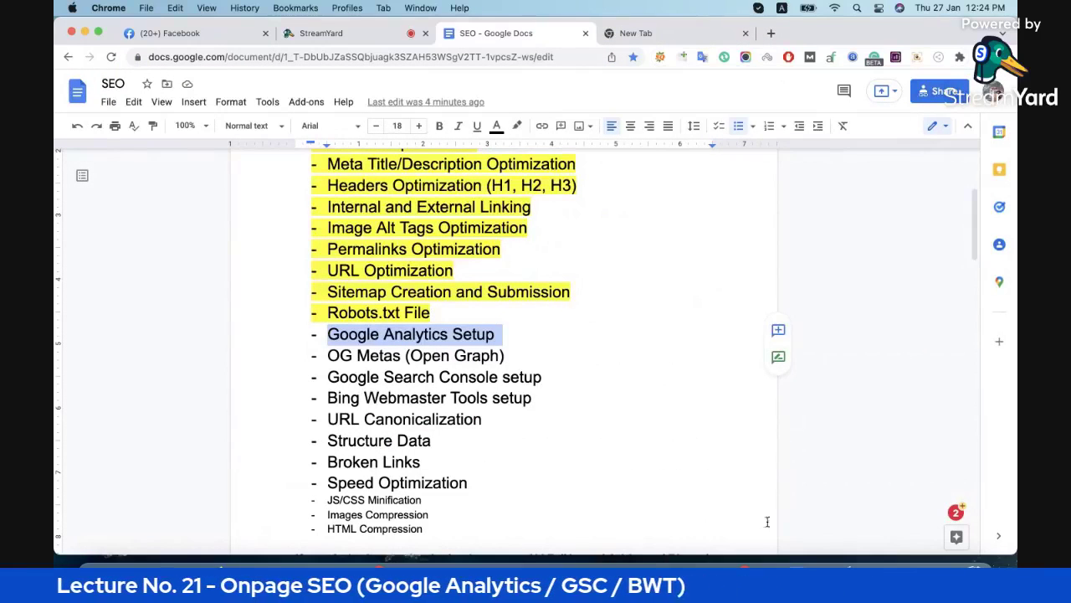
click(930, 559)
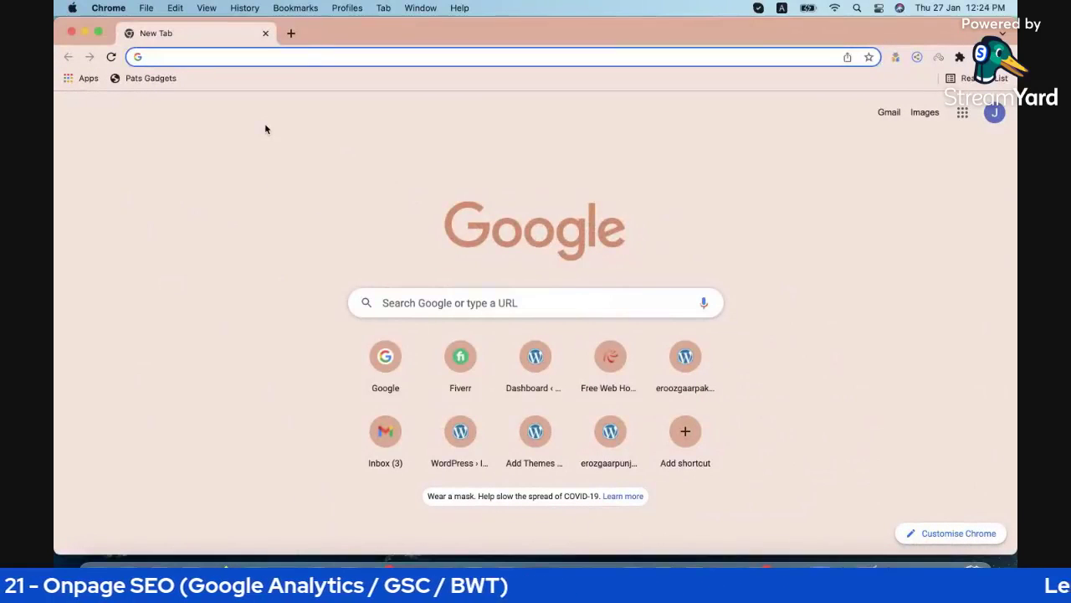
Step: Log in to the erozgaarpunjab WordPress admin as 'admin' with the password, ticking Remember Me
text(er)
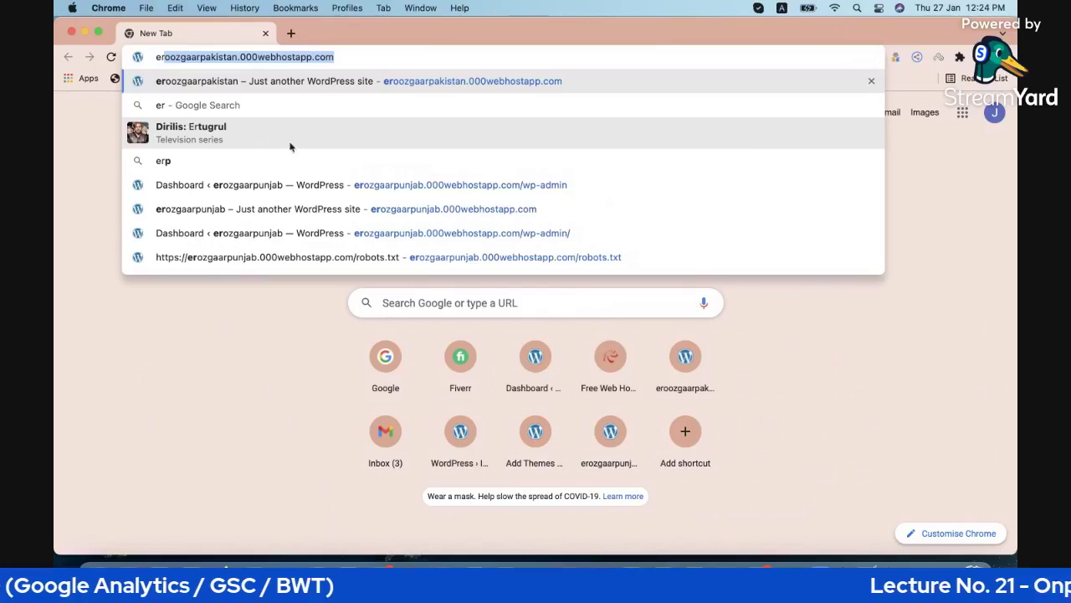
click(318, 185)
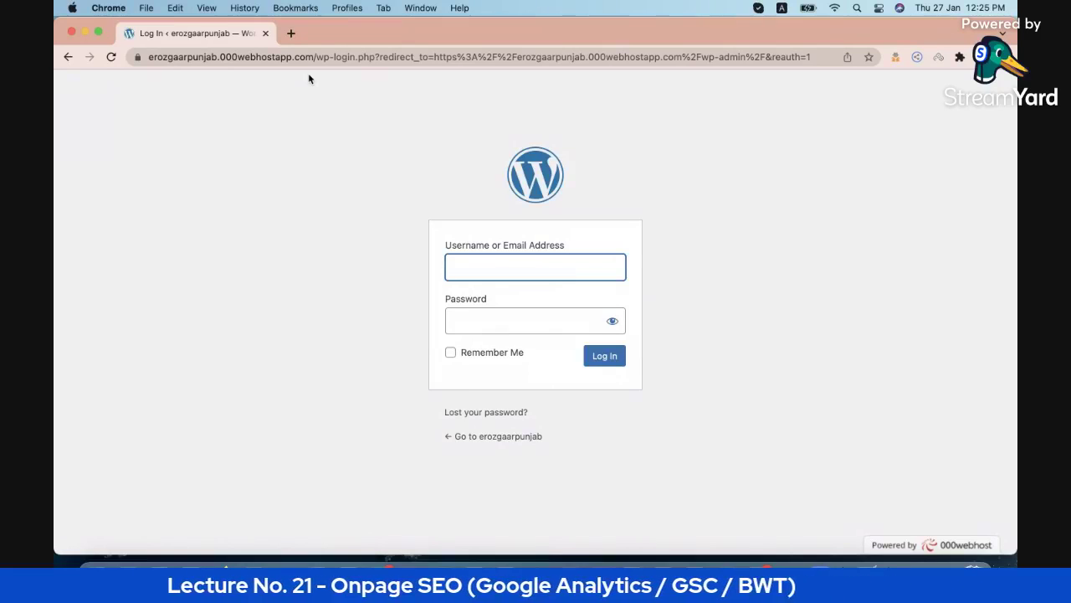
text(admin)
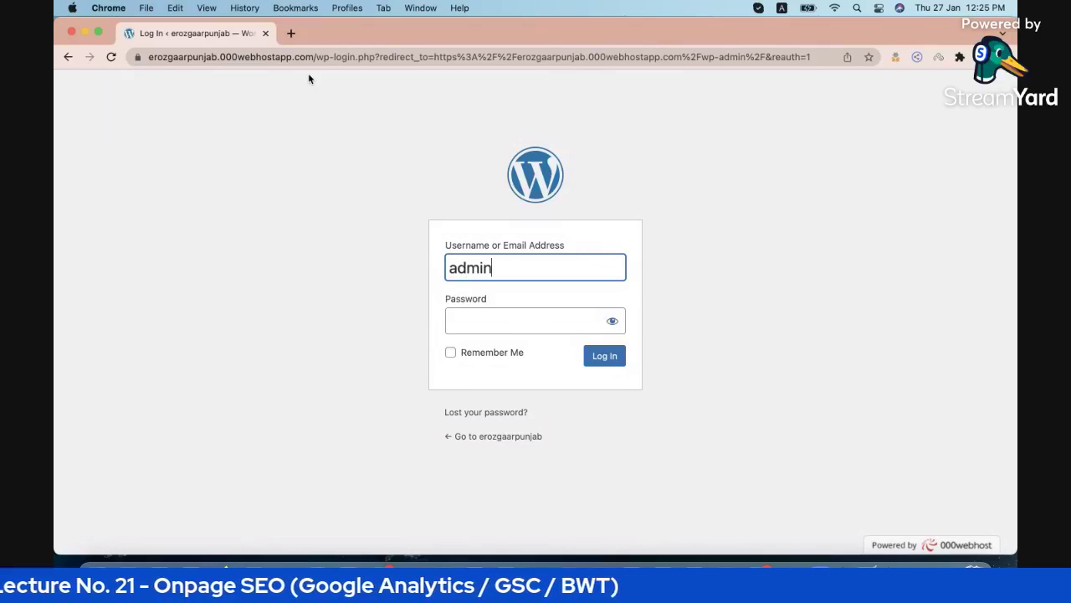
key(Tab)
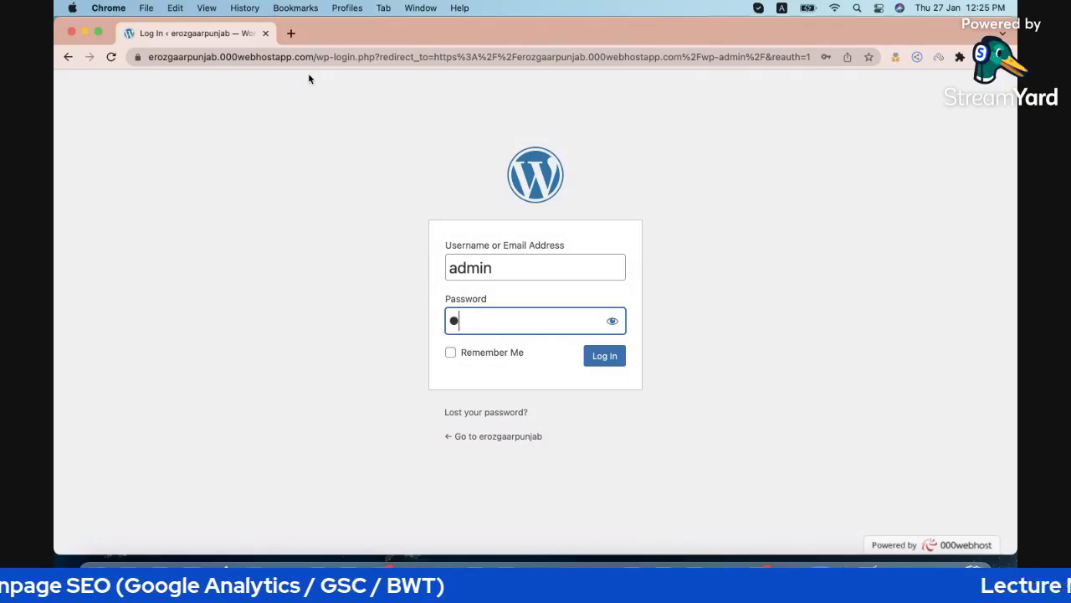
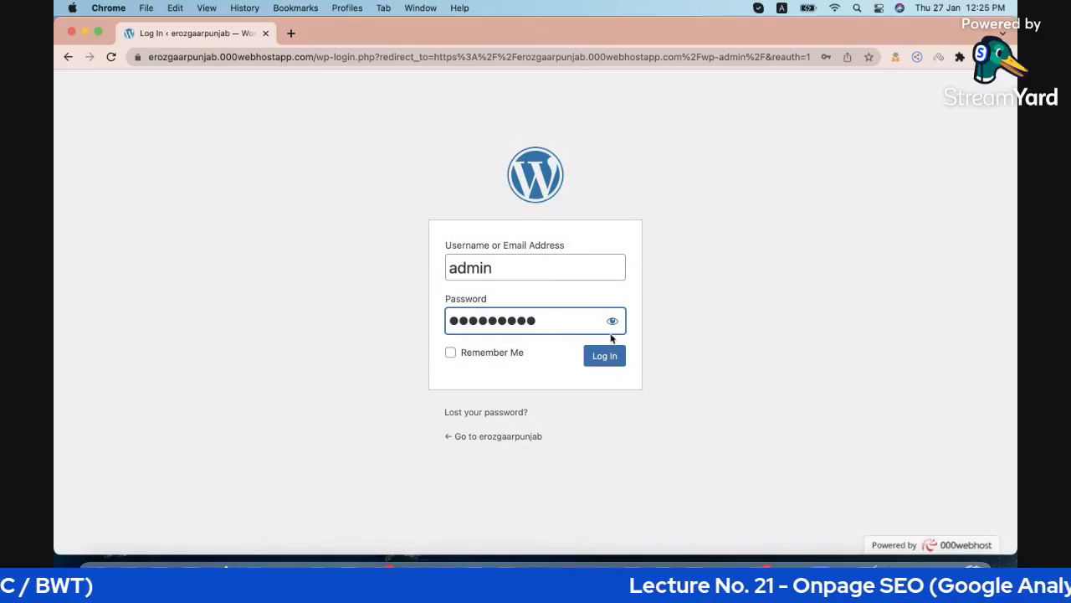
double_click(611, 330)
click(612, 331)
click(525, 355)
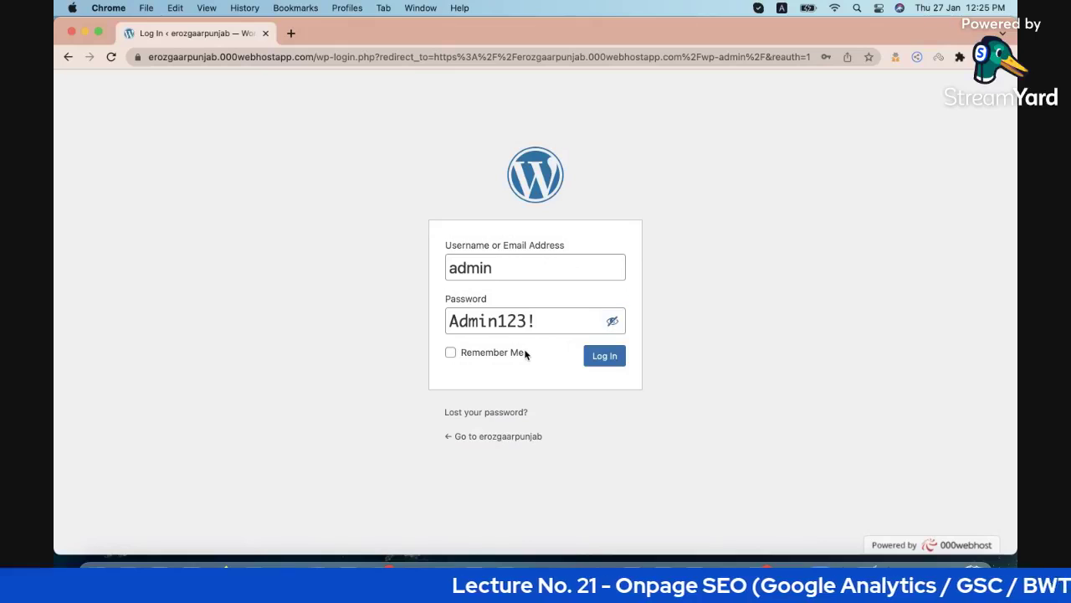
click(510, 361)
click(609, 359)
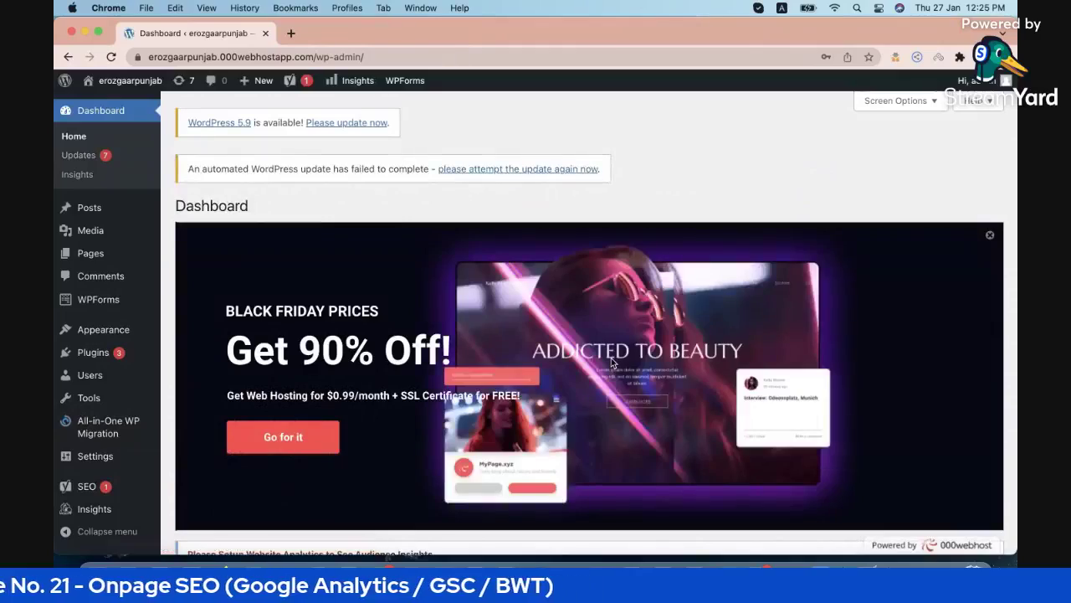
Step: Scroll the Dashboard down to the MonsterInsights widget saying analytics is not set up
scroll(611, 357, down, 15)
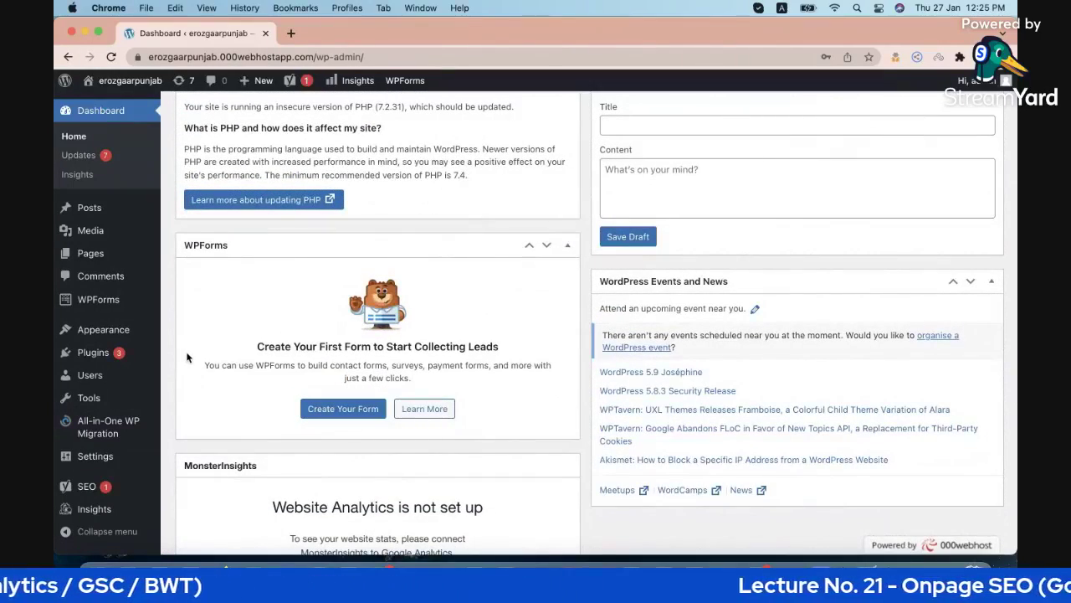
scroll(121, 471, down, 3)
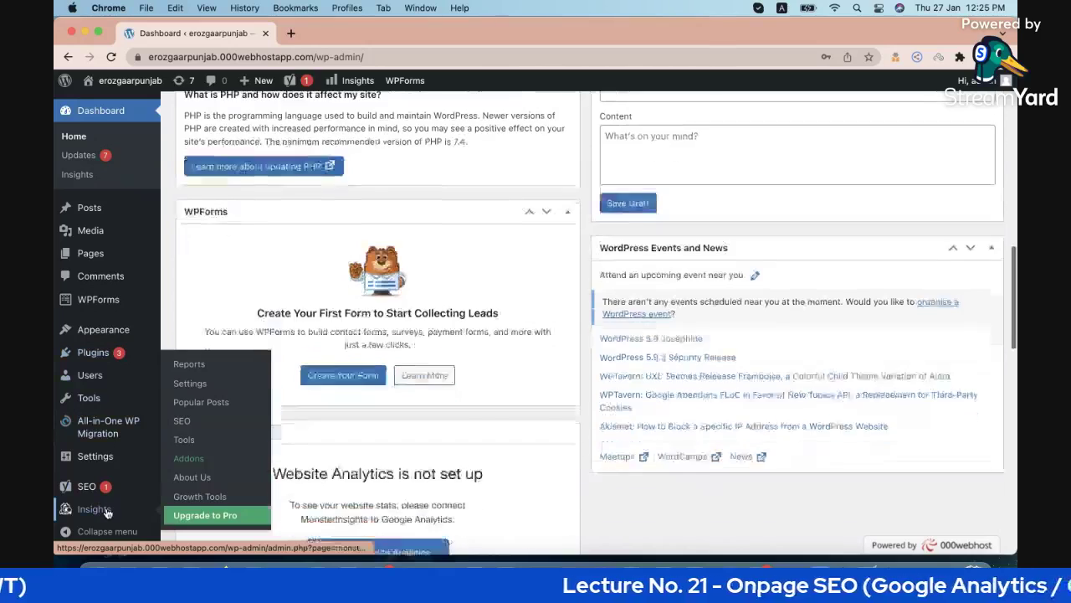
mouse_move(117, 495)
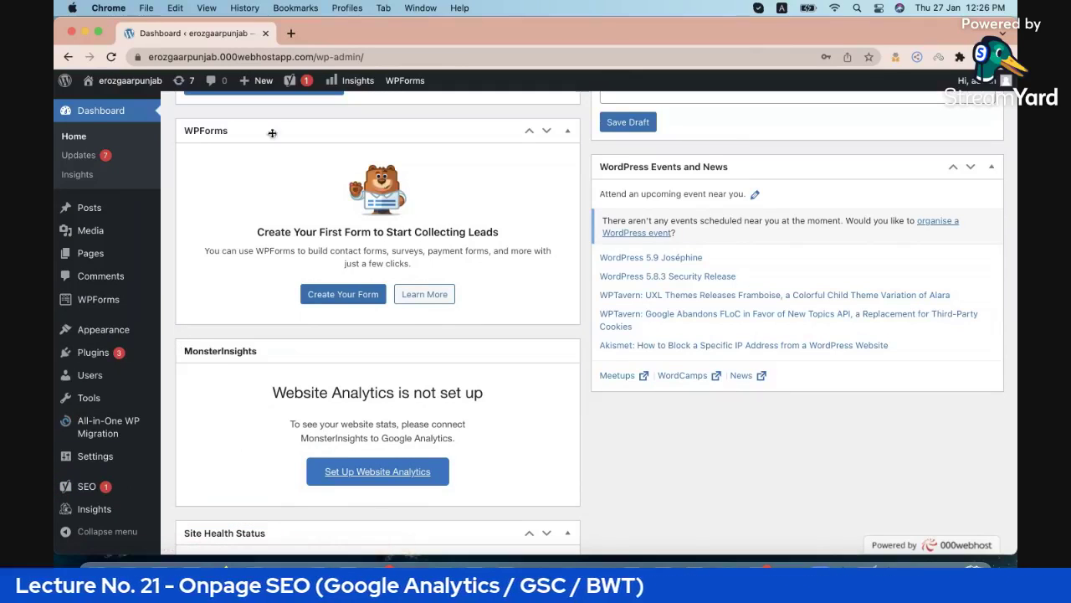
Step: Load Google's homepage in a new tab, then minimize Chrome and return to the StreamYard studio
click(290, 34)
text(goo)
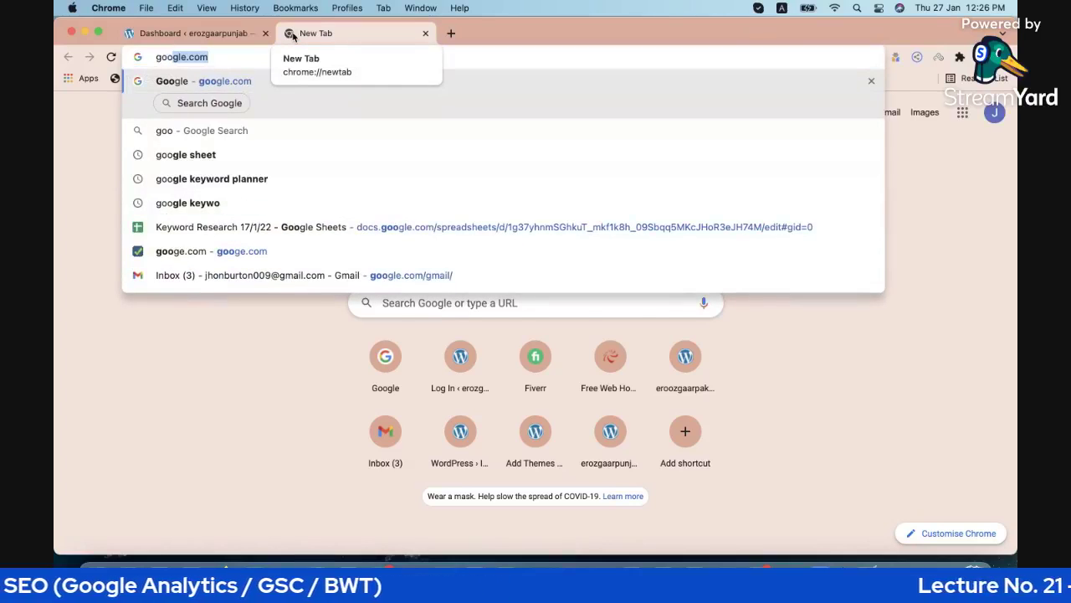
key(Return)
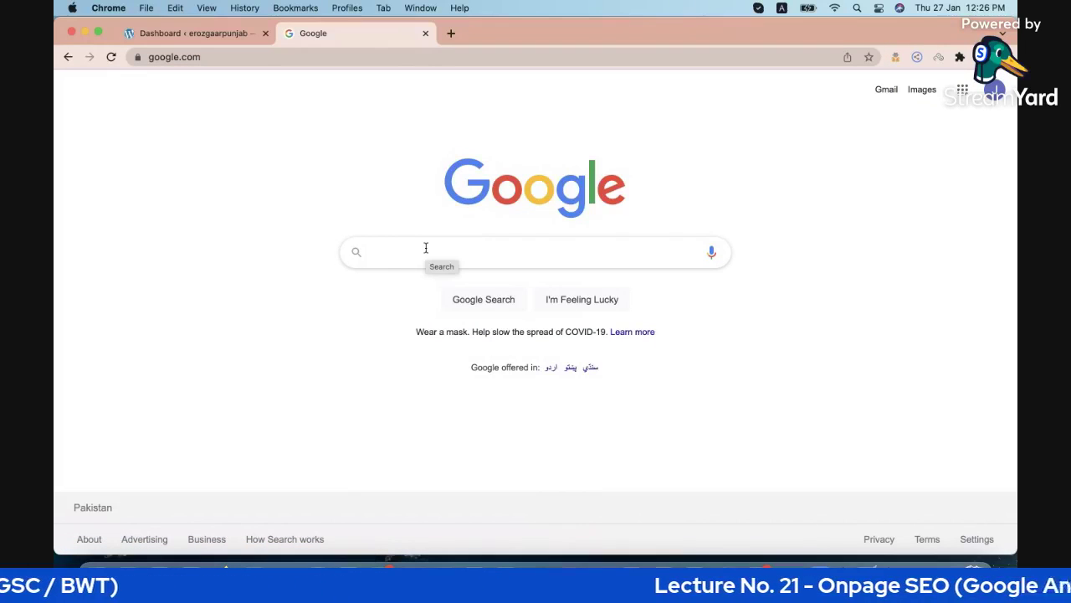
click(85, 33)
key(ctrl+shift+Tab)
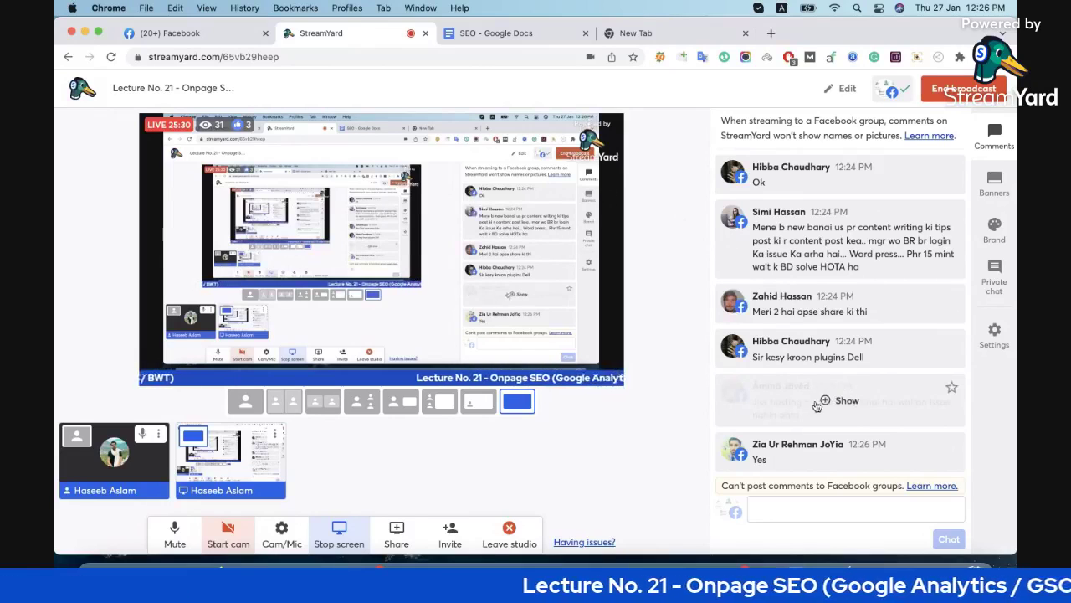
Step: Feature two viewer comments on stream, remove the banner, then return to the SEO outline document
click(827, 401)
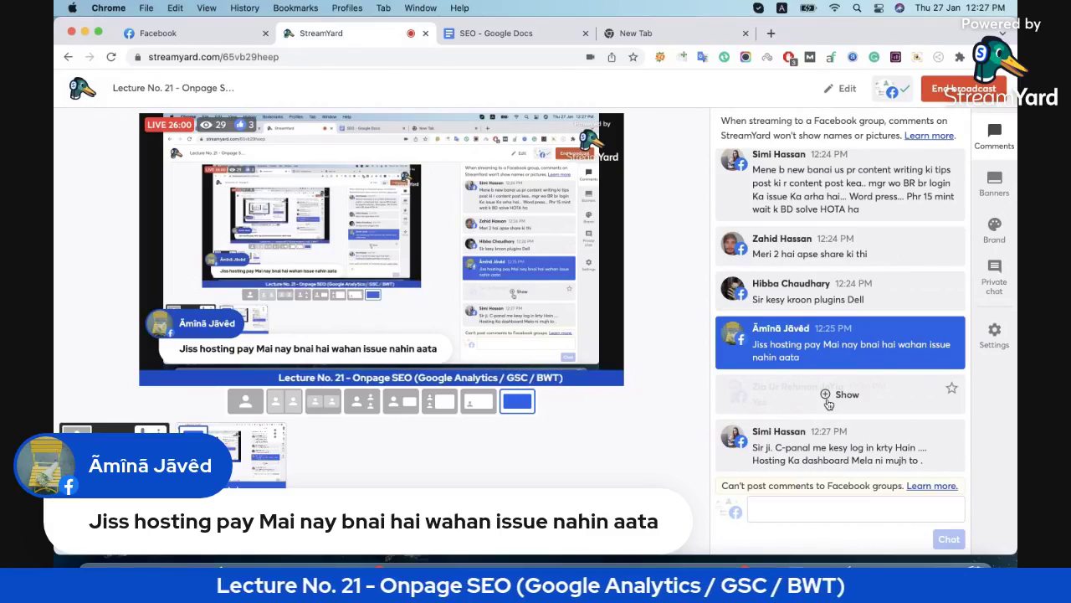
click(828, 403)
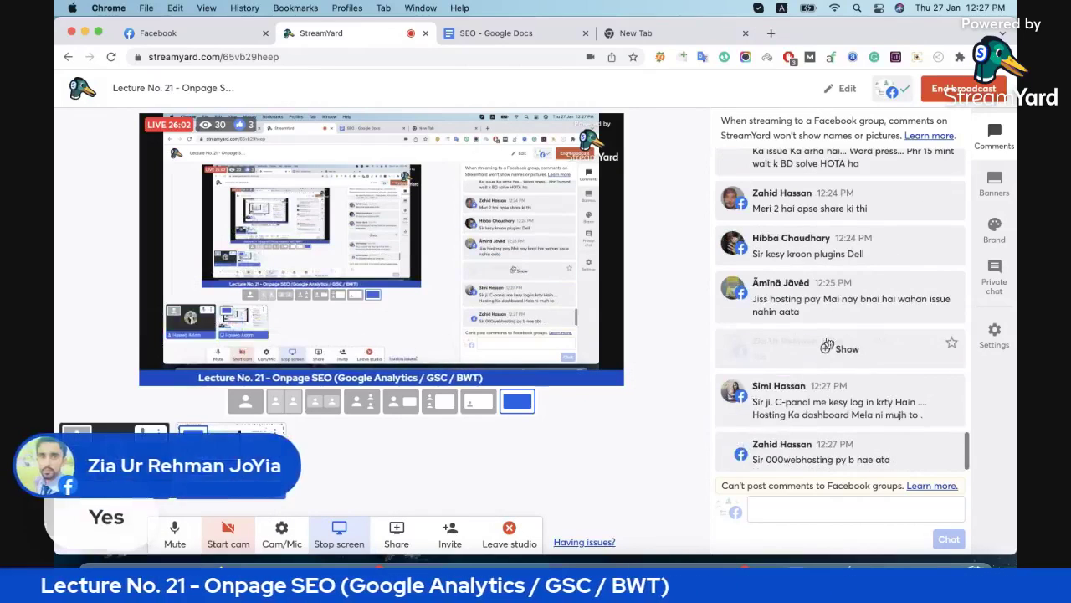
click(831, 346)
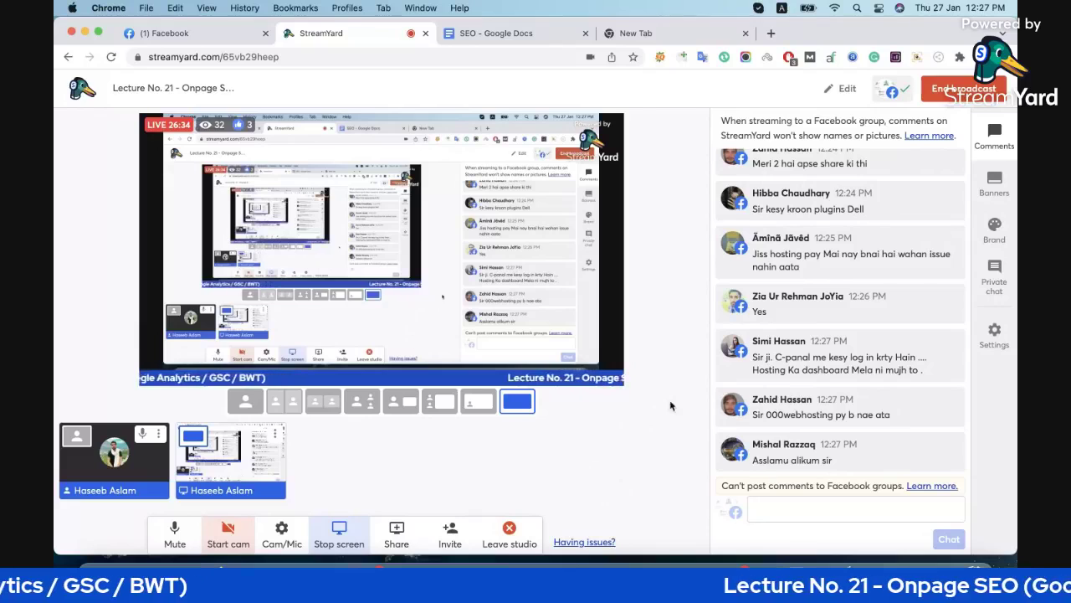
click(496, 33)
scroll(512, 331, down, 2)
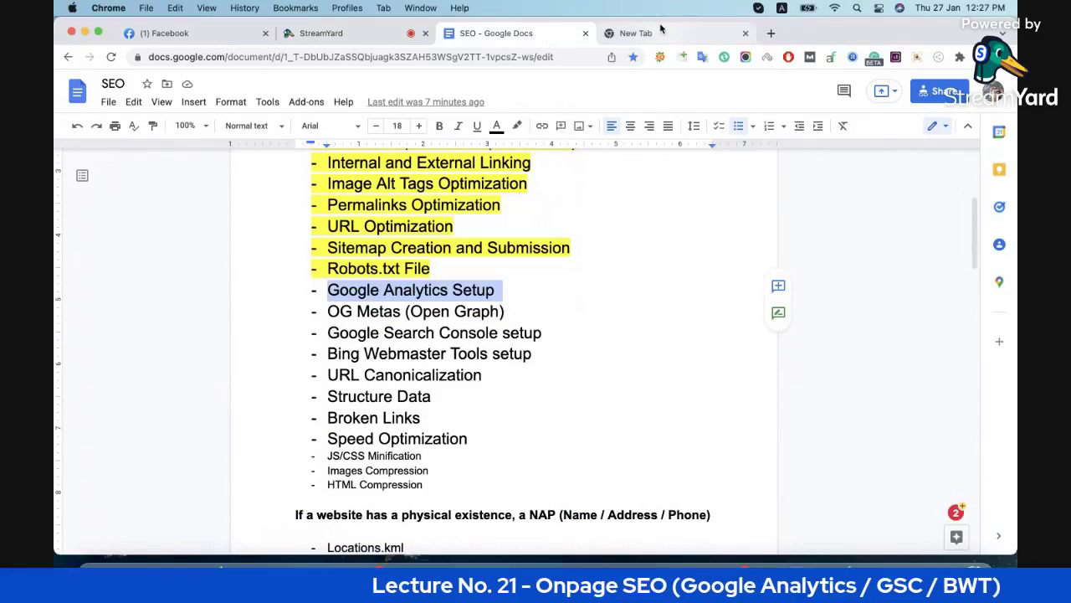
Step: Search Google for 'Google analytics' and select the knowledge panel's description paragraph
key(super+grave)
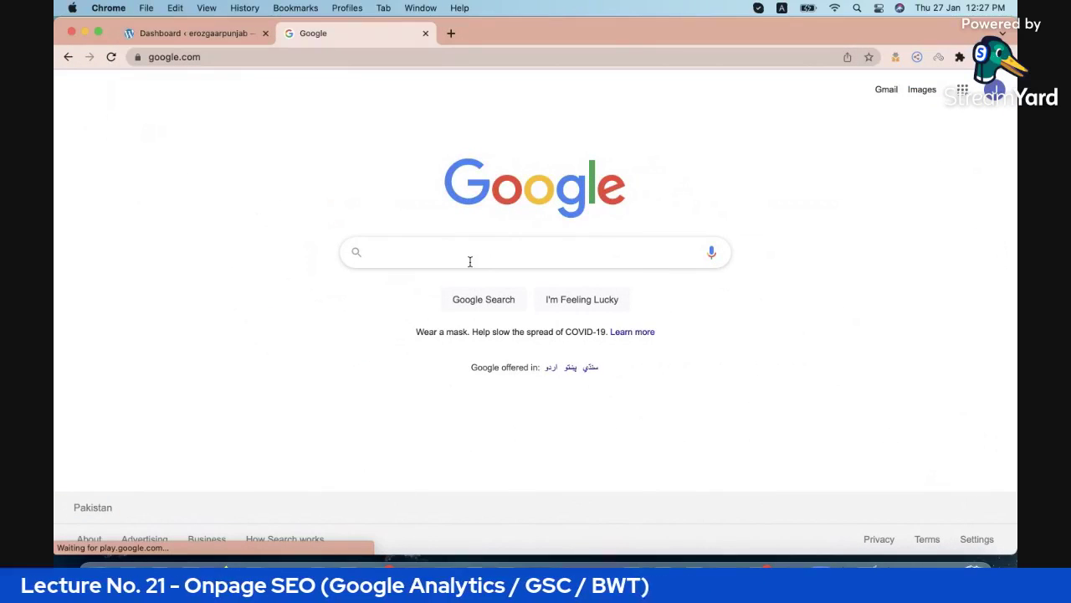
text(Goog)
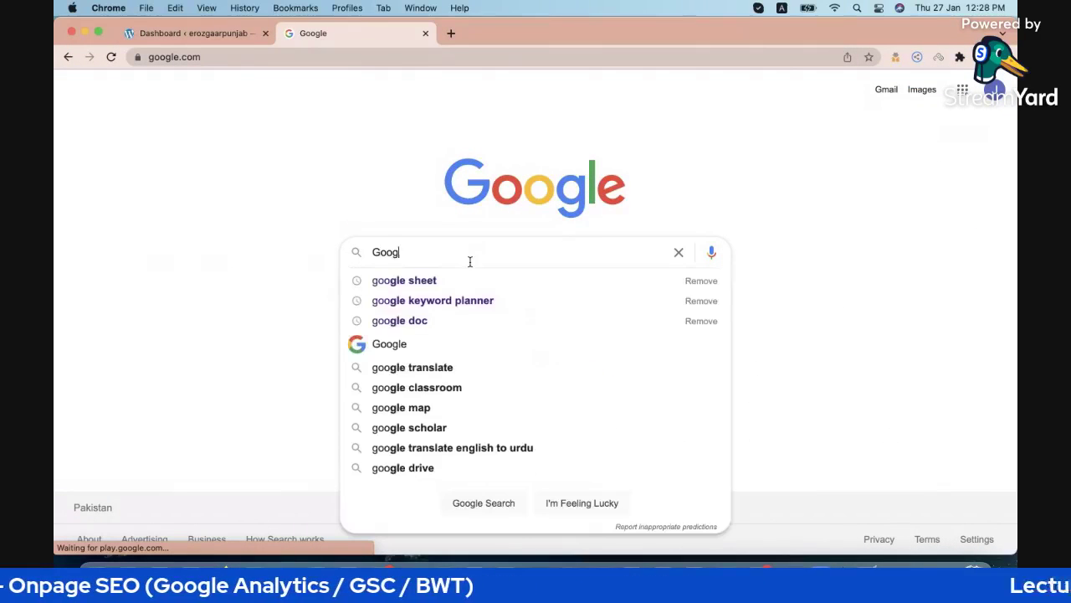
text(le aralytcs)
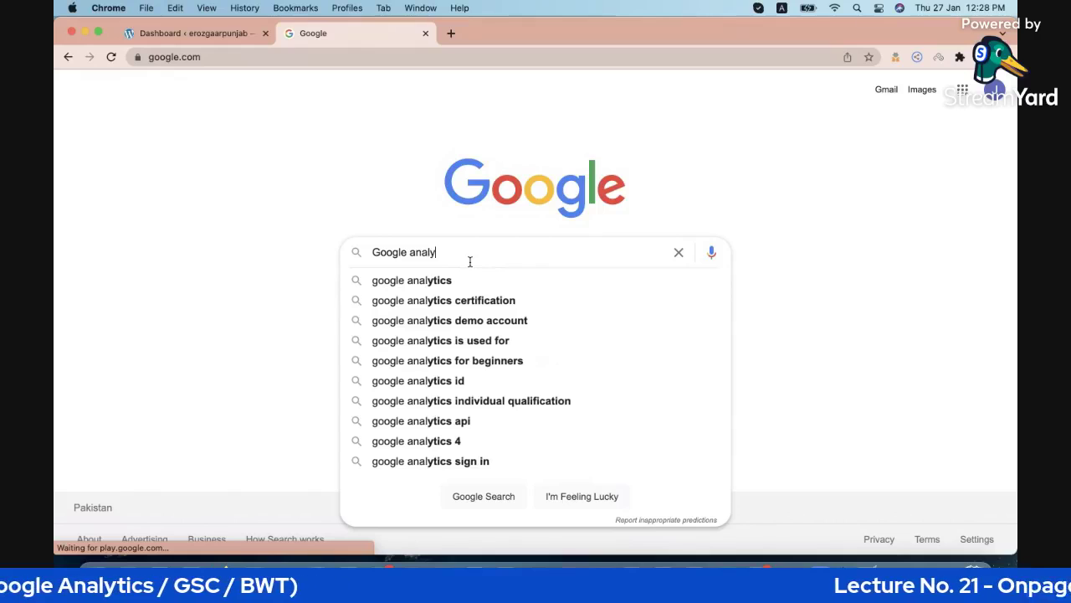
key(BackSpace)
key(BackSpace)
text(ics)
key(Return)
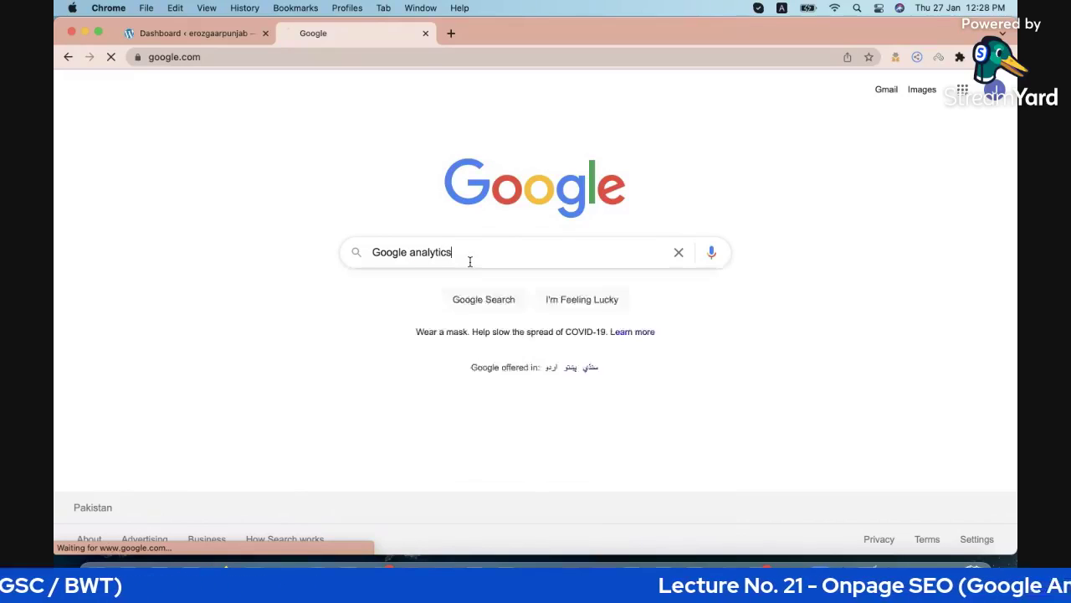
scroll(567, 382, down, 3)
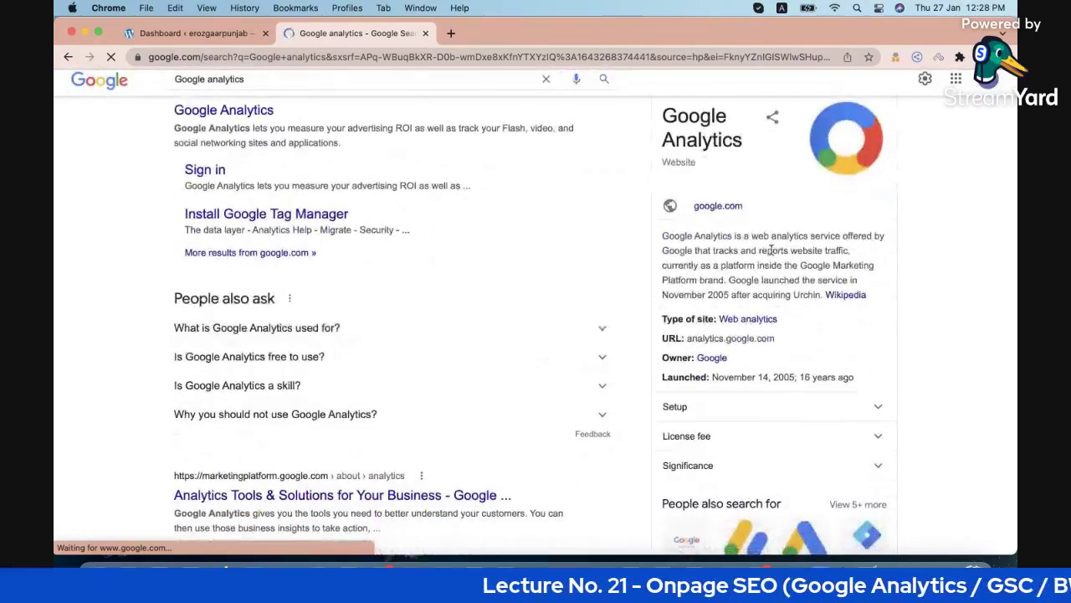
double_click(768, 264)
triple_click(768, 264)
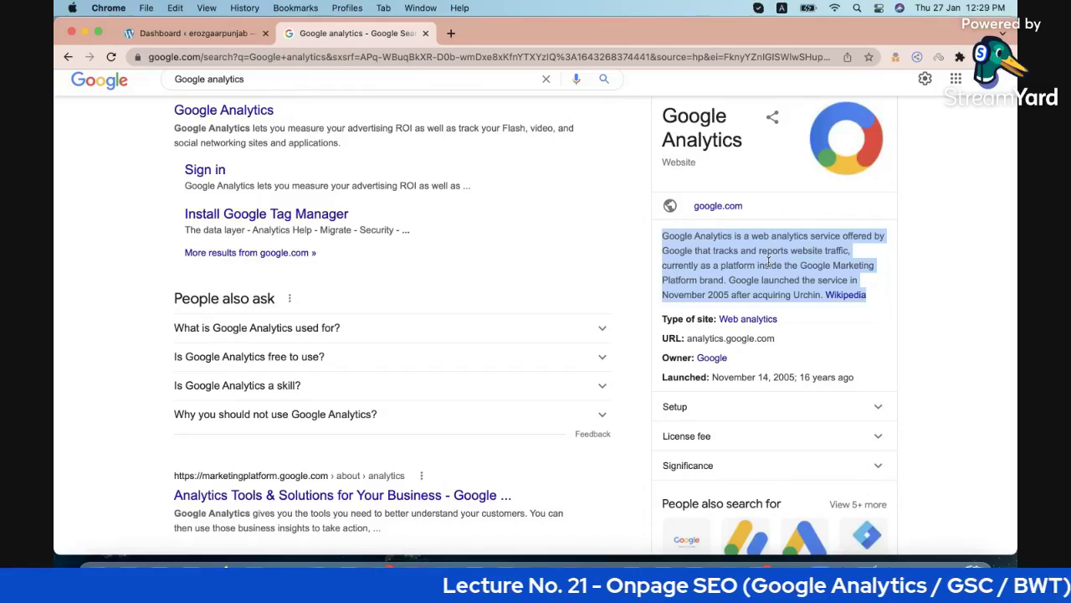
scroll(871, 385, up, 2)
click(870, 385)
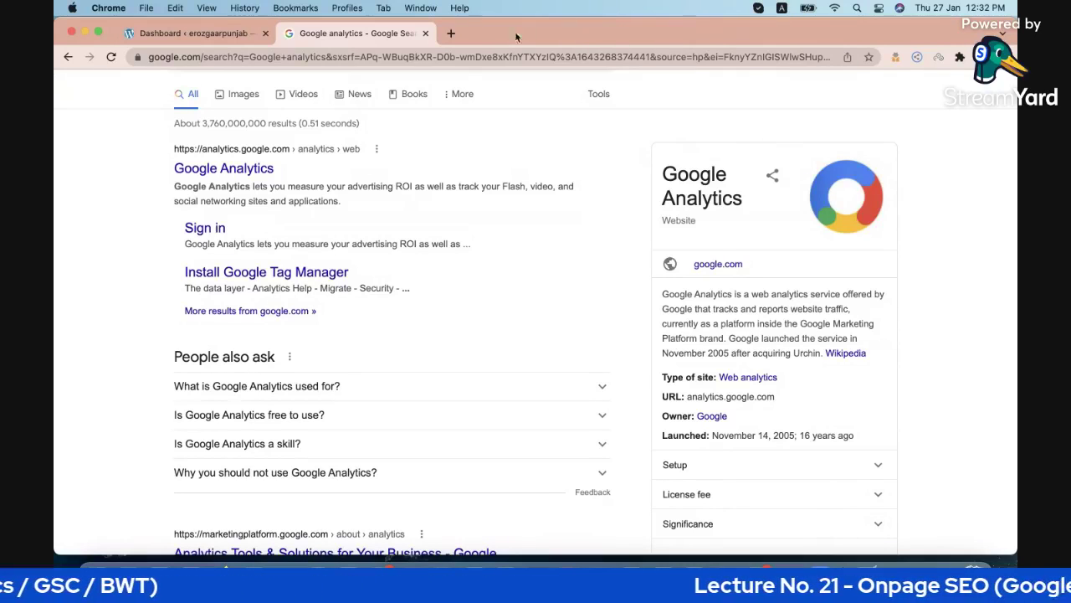
Step: Open the 'Google Analytics' search result and scroll its Welcome to Google Analytics page
click(485, 59)
scroll(439, 161, up, 1)
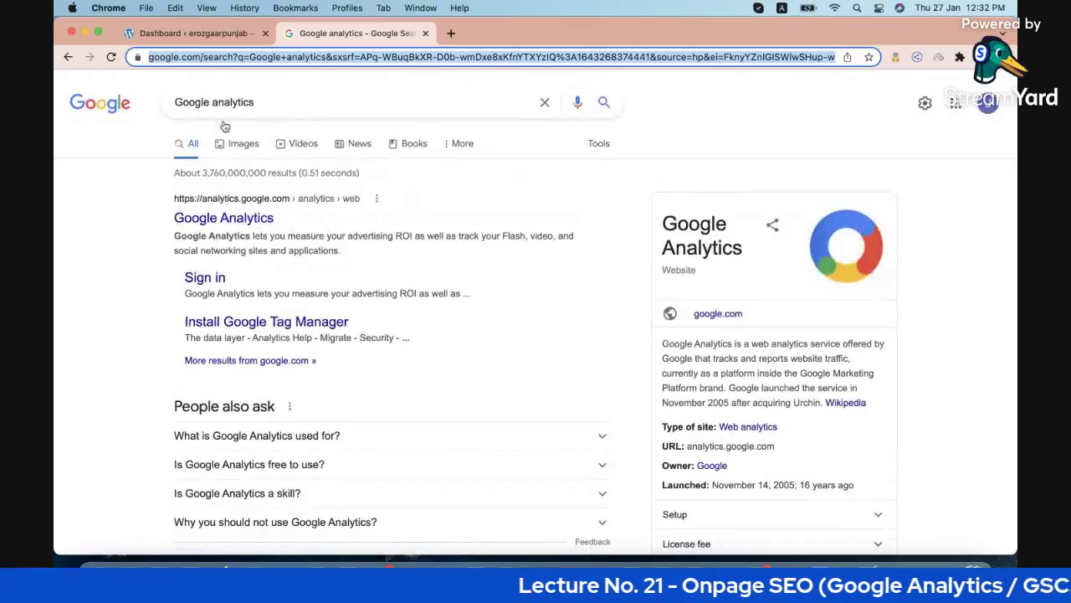
click(255, 222)
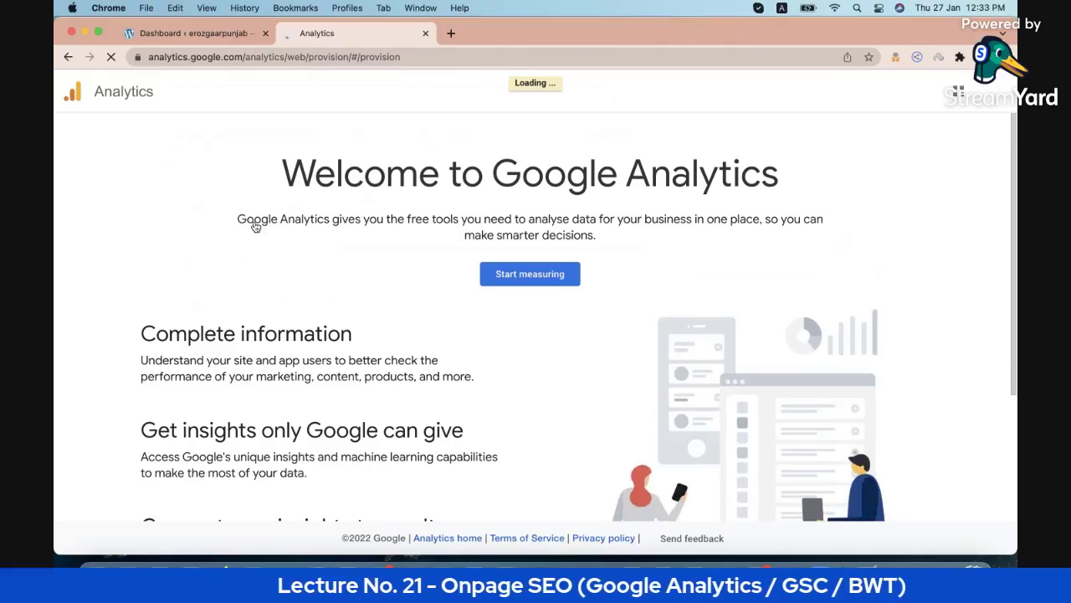
scroll(598, 363, down, 3)
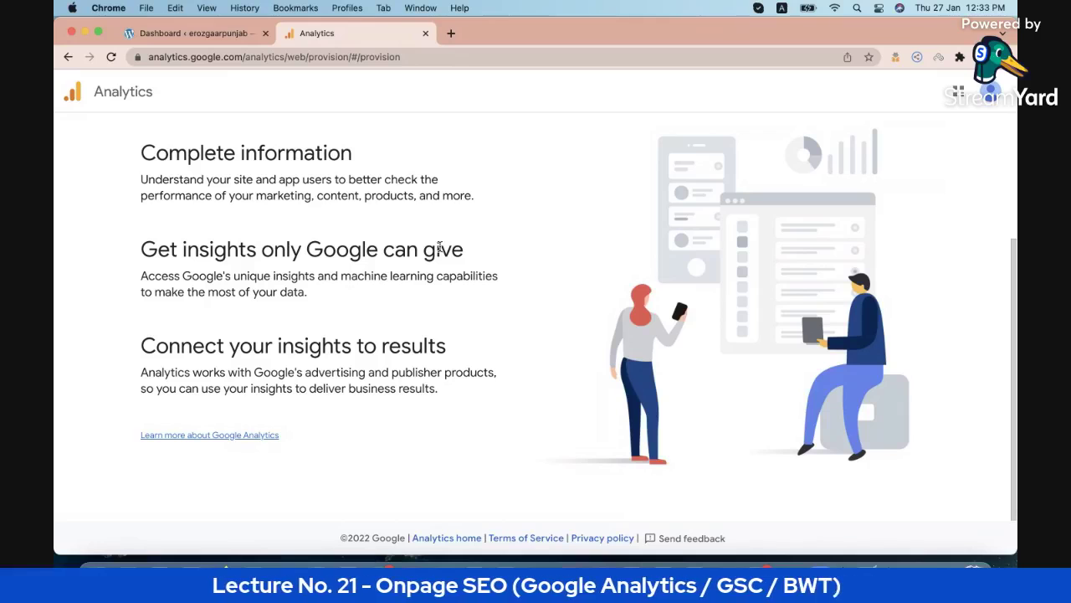
Step: Minimize the welcome page window and load Google Analytics from the 'ana' suggestion in the other window
click(85, 31)
click(676, 33)
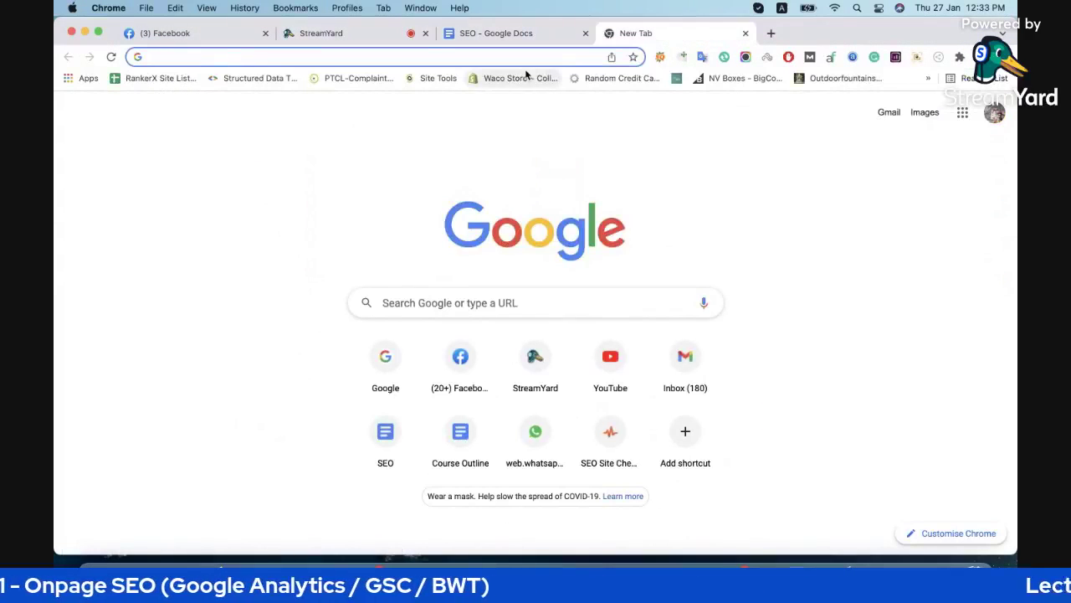
text(ana)
key(Return)
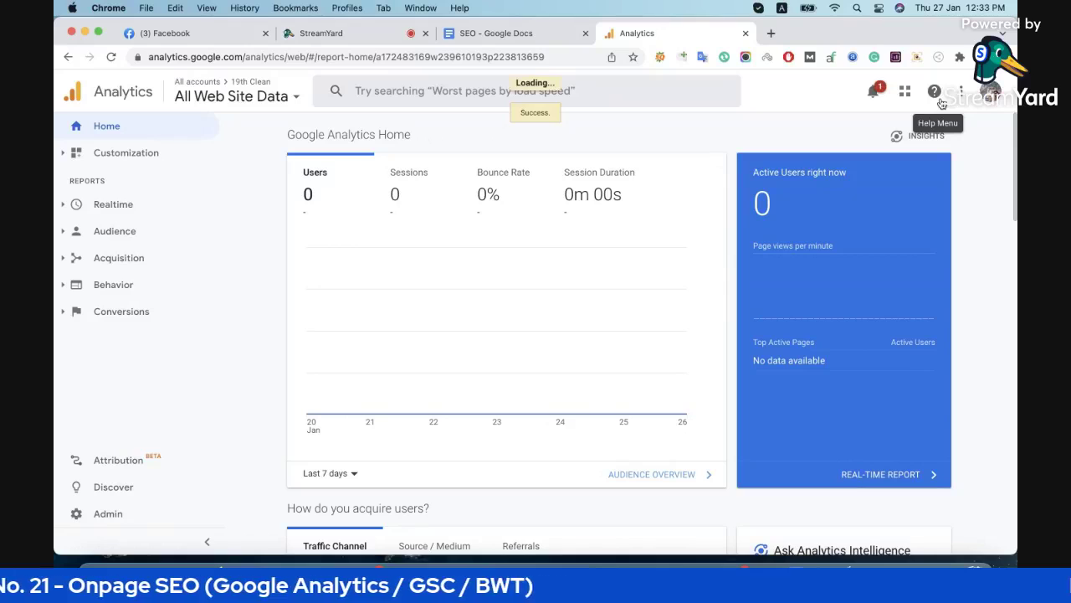
Step: Switch Google accounts, pick Boujeebae Collections in Admin's Account list, and view its Home report
click(993, 92)
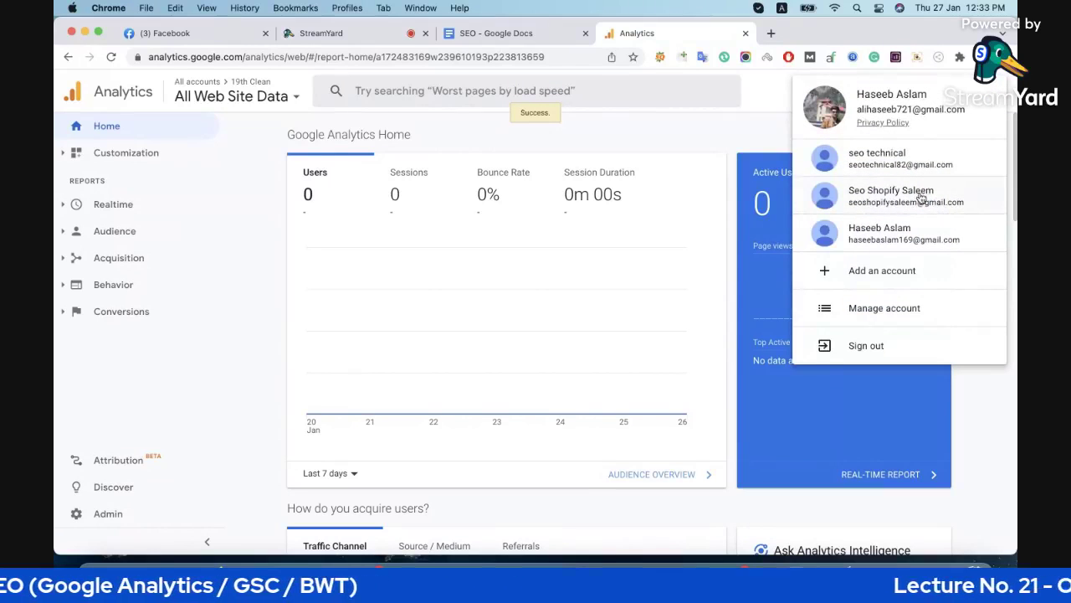
click(925, 163)
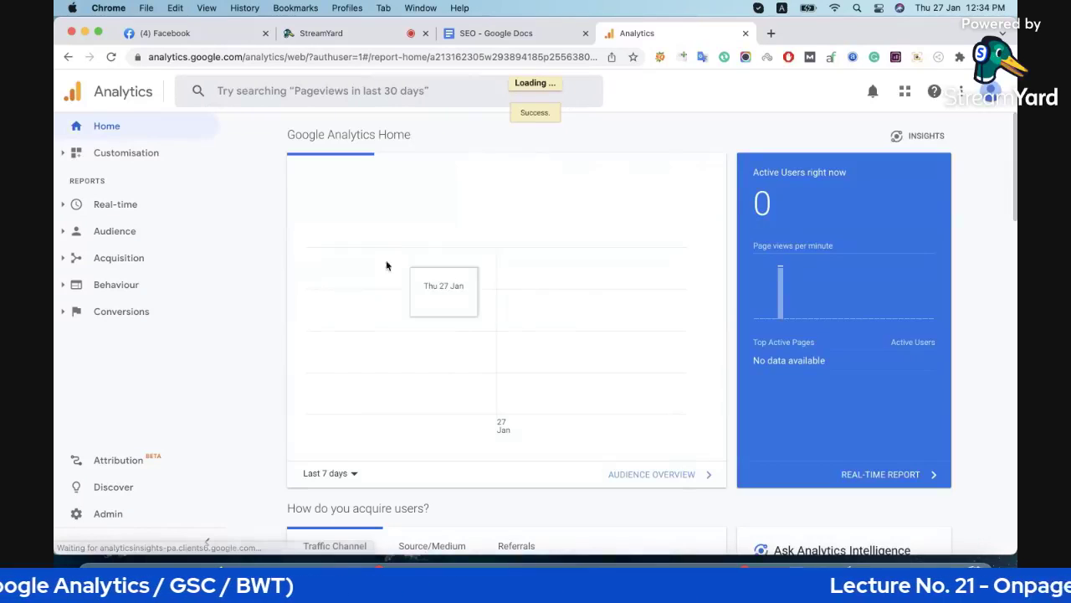
click(123, 522)
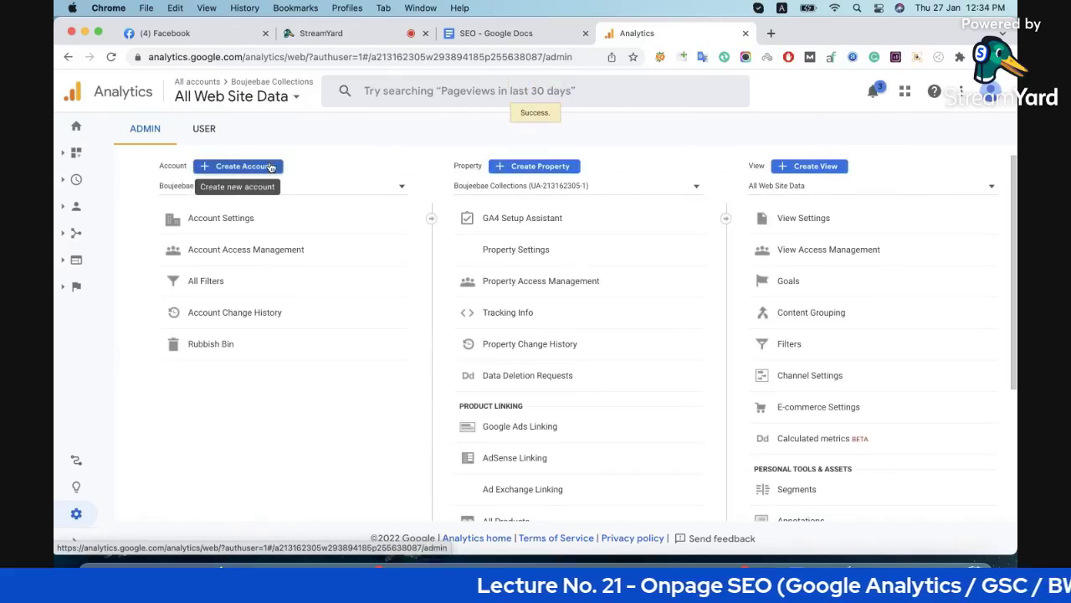
click(290, 188)
scroll(290, 323, down, 5)
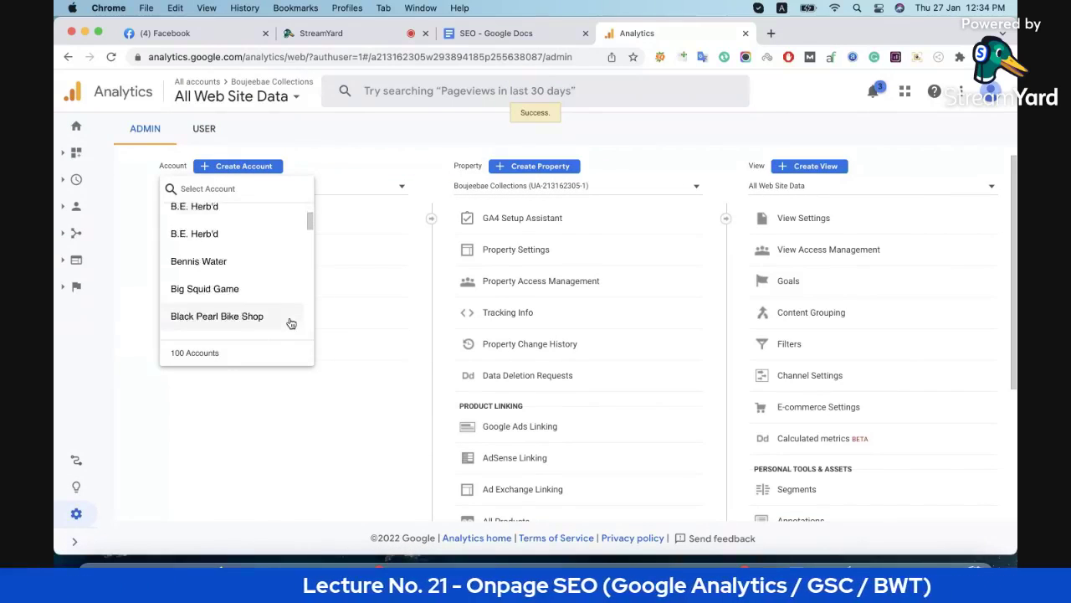
scroll(290, 314, down, 4)
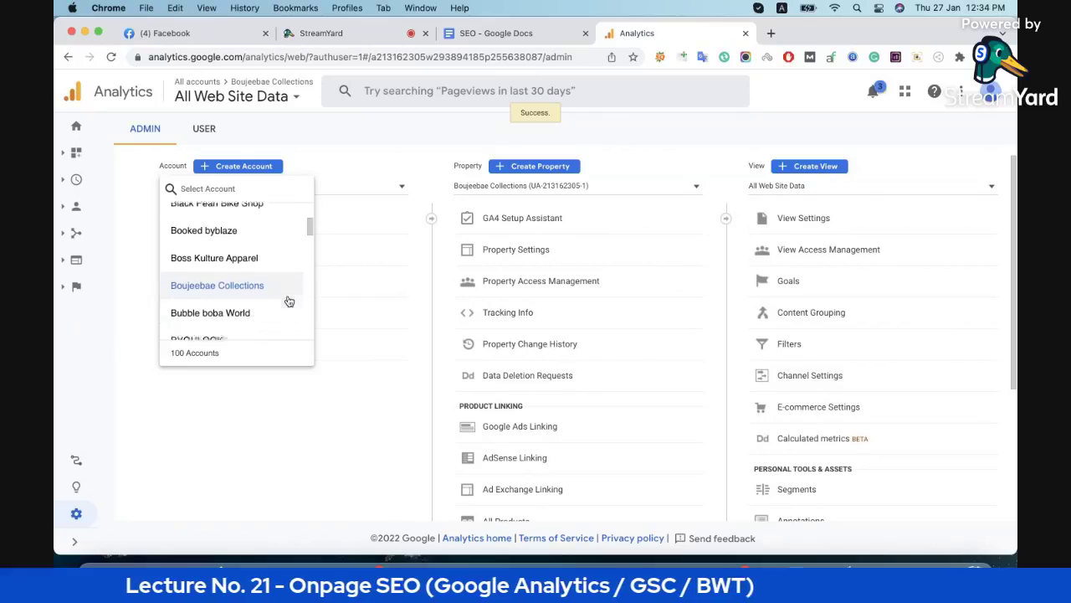
scroll(289, 301, down, 1)
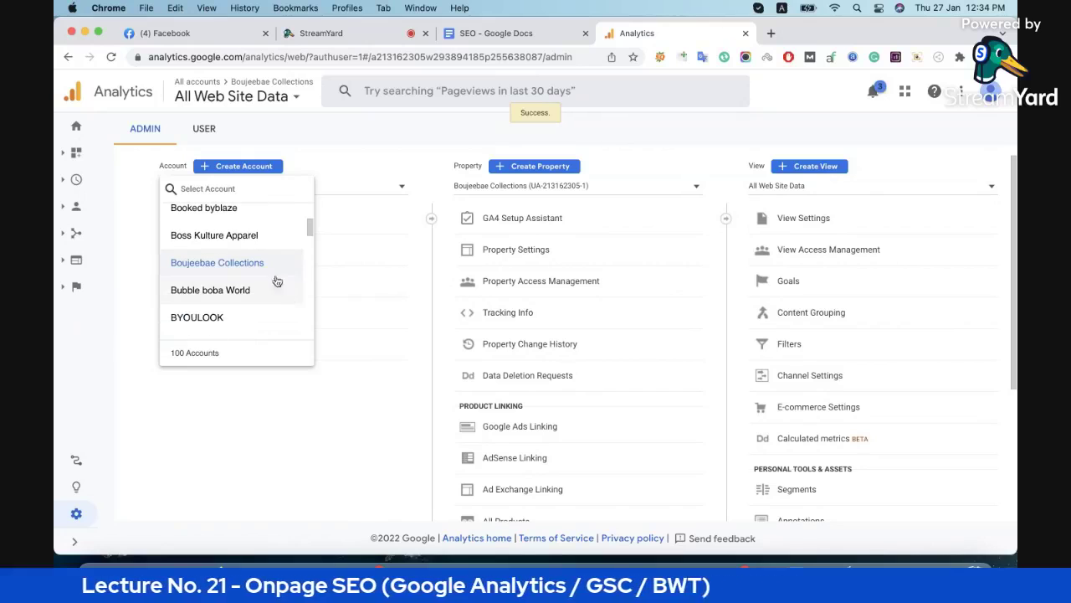
click(217, 263)
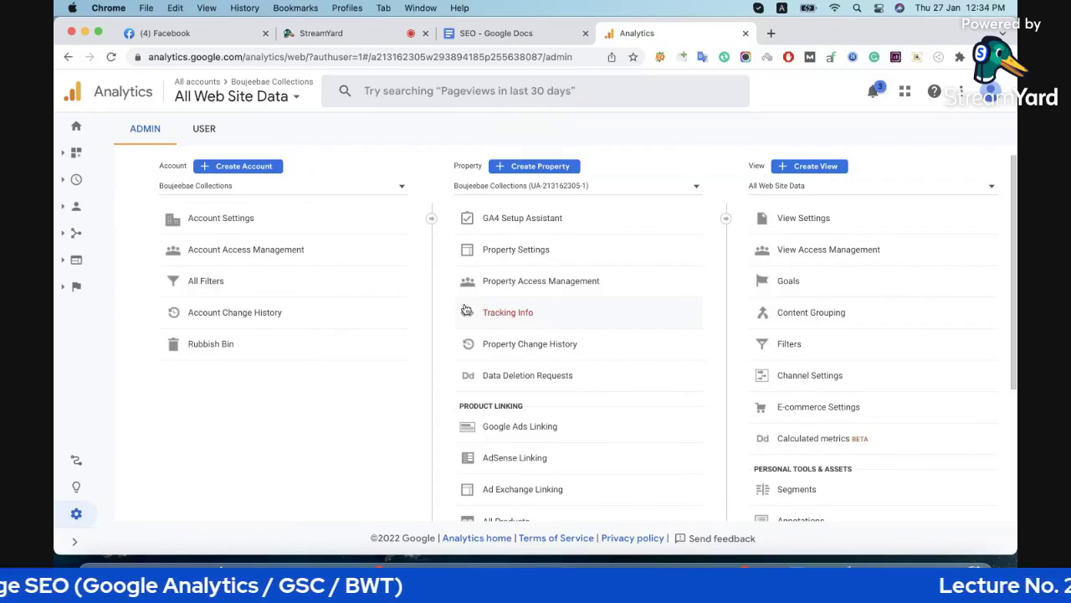
click(76, 126)
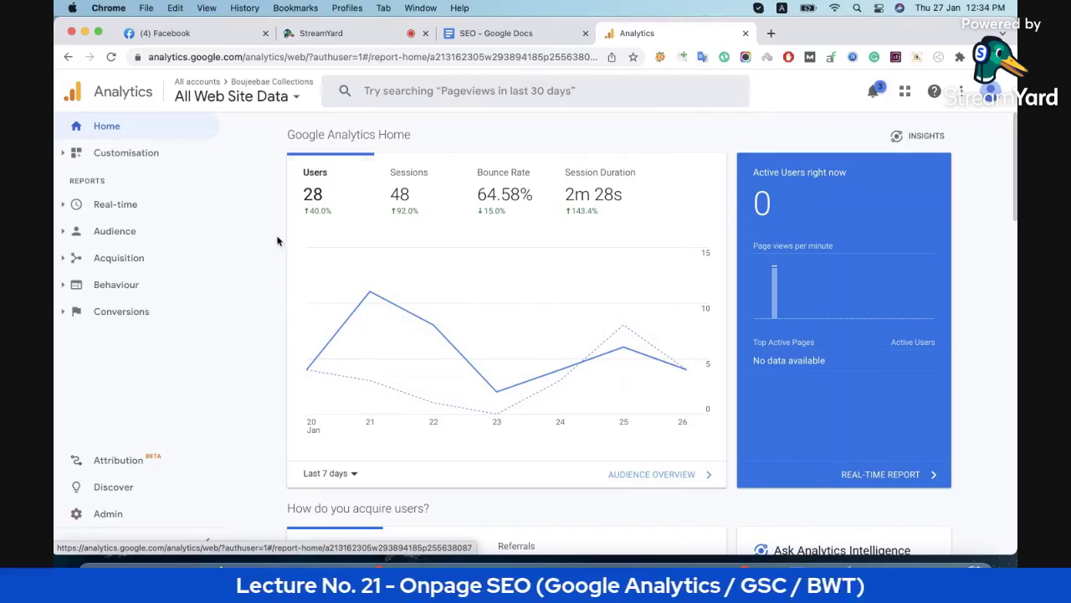
scroll(391, 427, down, 5)
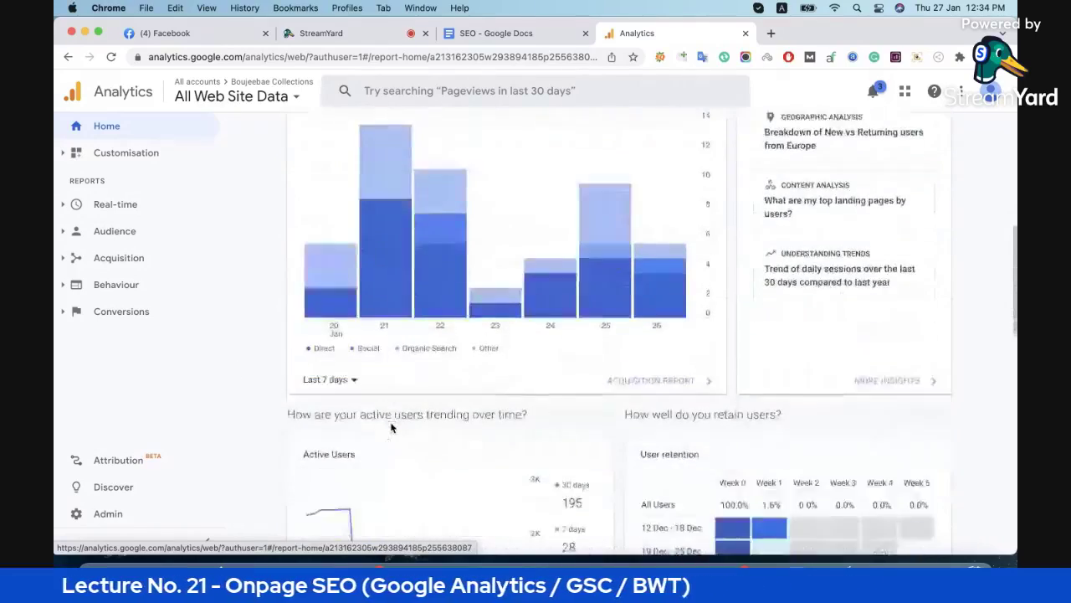
scroll(391, 427, down, 6)
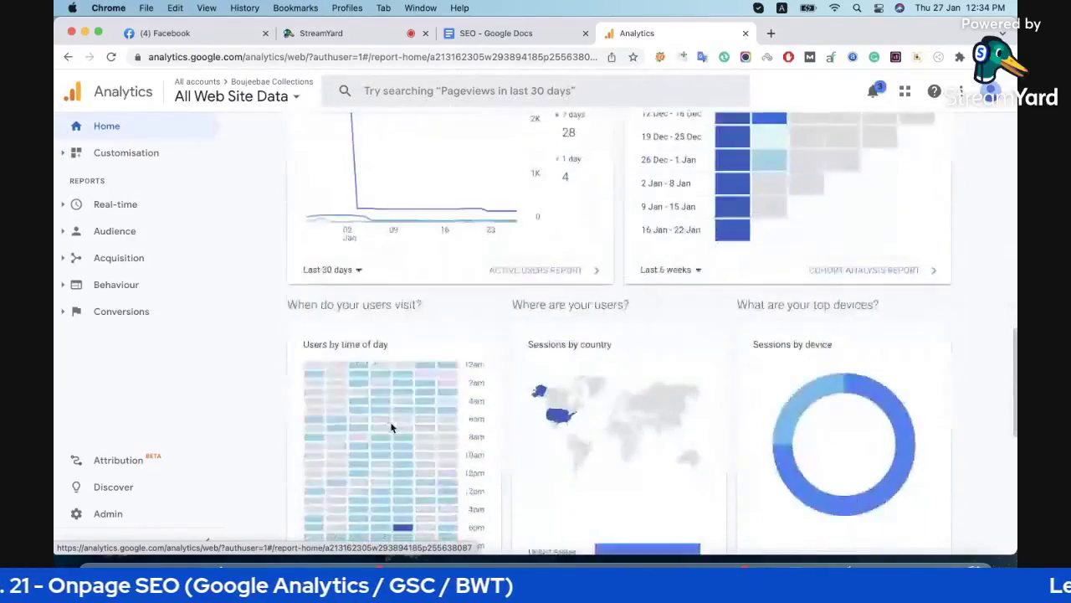
scroll(391, 427, down, 5)
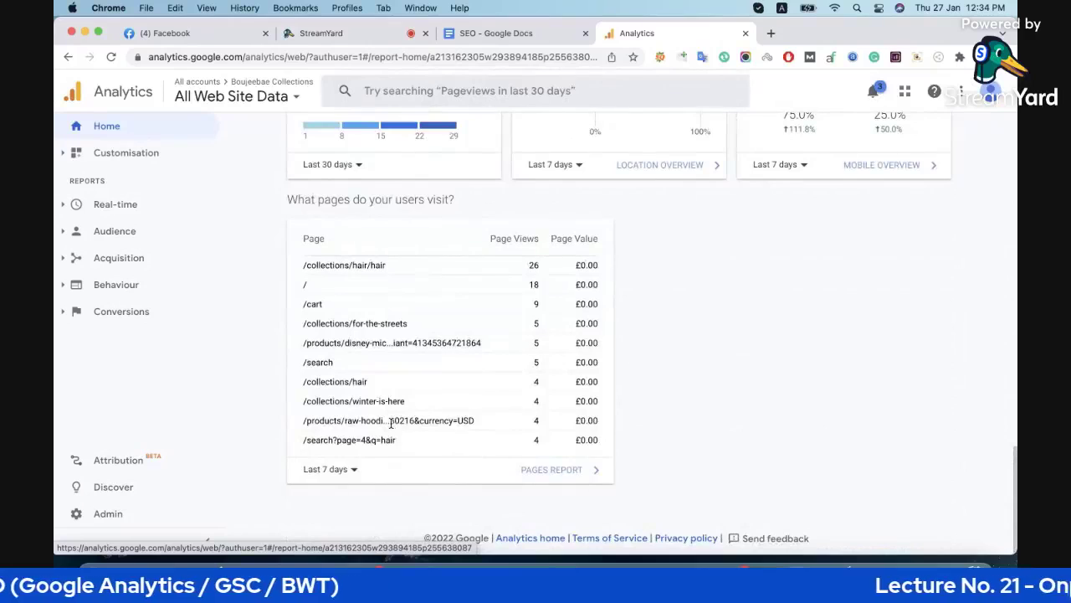
scroll(425, 284, up, 10)
scroll(425, 284, up, 3)
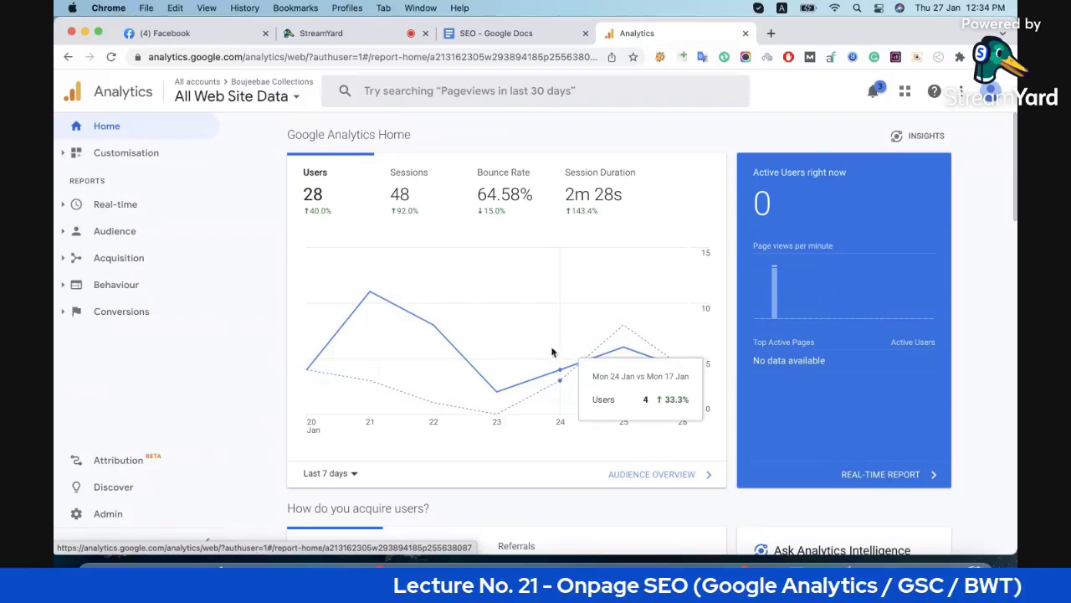
scroll(557, 352, down, 4)
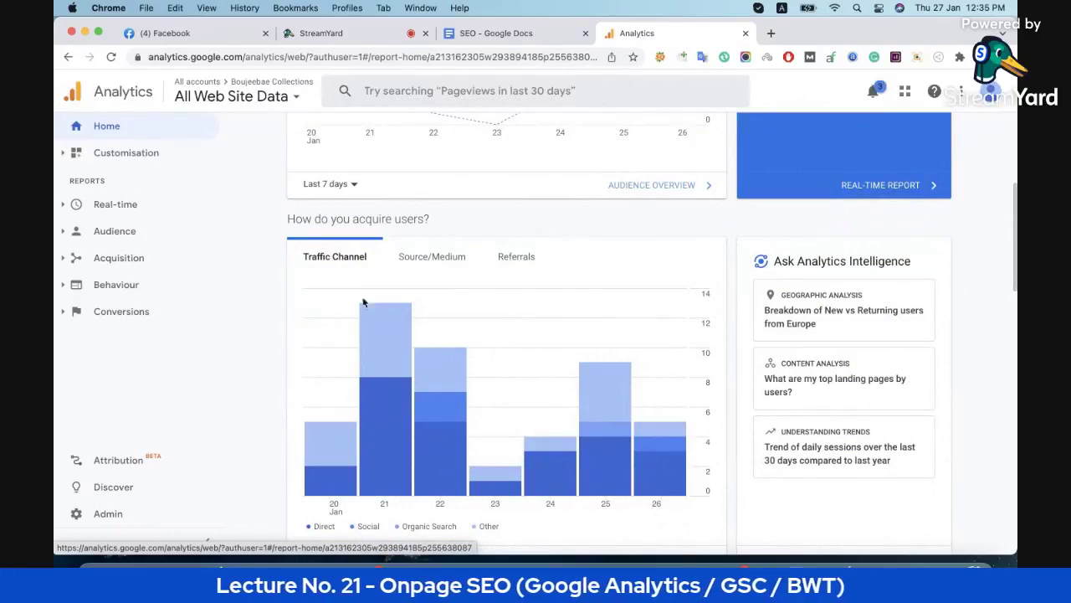
scroll(364, 368, down, 2)
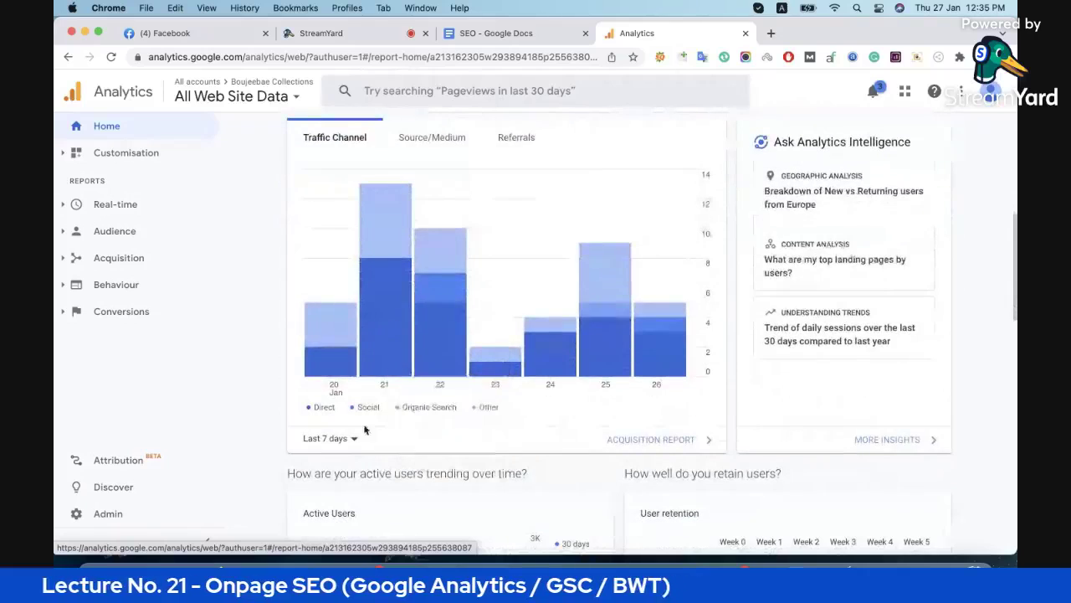
scroll(528, 441, down, 1)
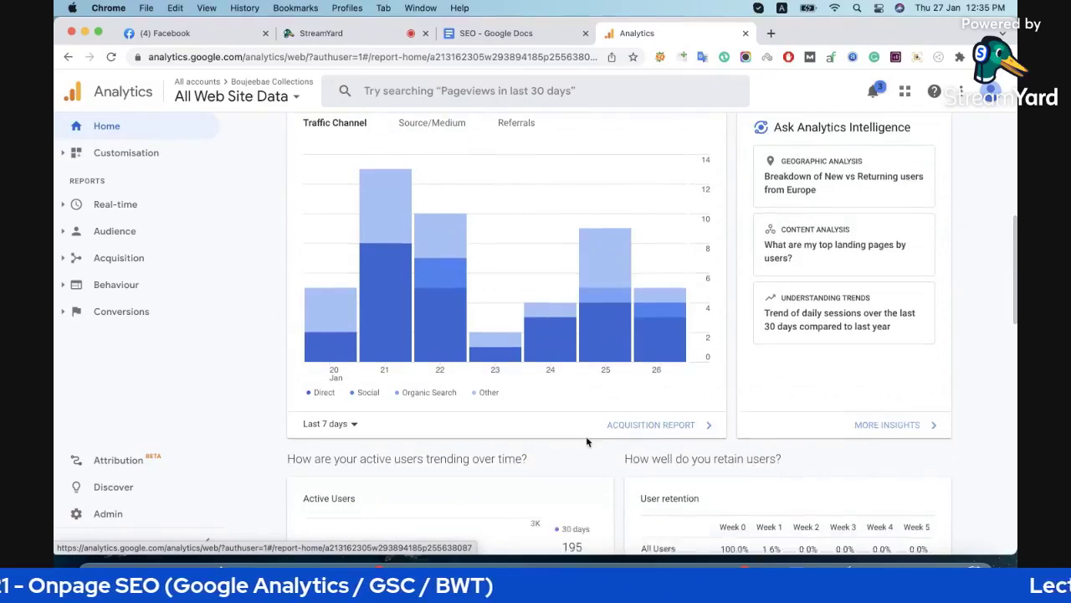
Step: Review Acquisition Overview users by channel (Direct 15, Other 11, Social 3, Organic Search 1), then return Home
click(694, 370)
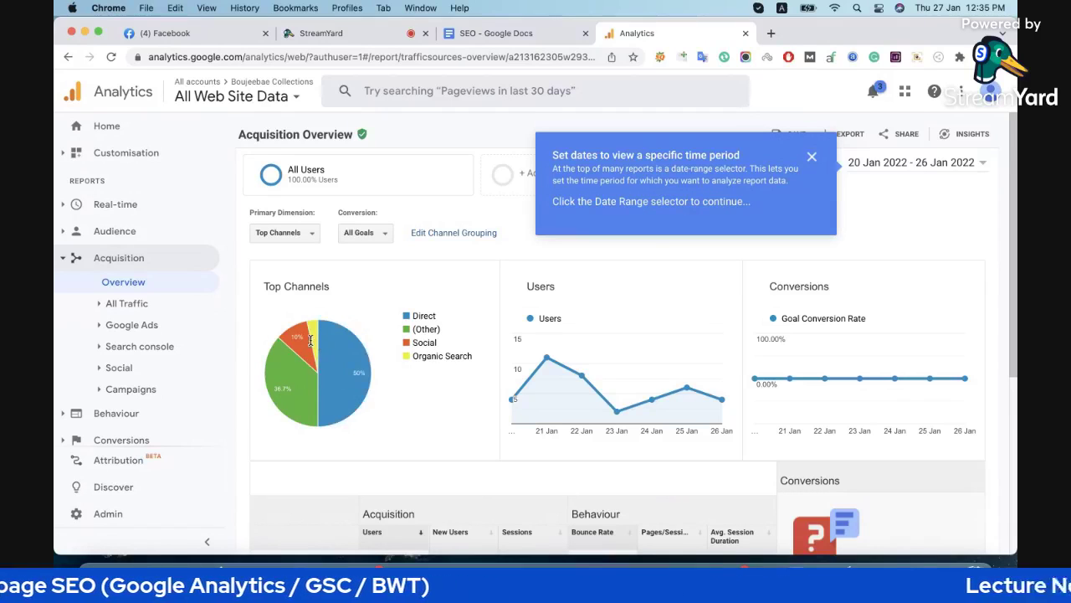
scroll(645, 438, down, 5)
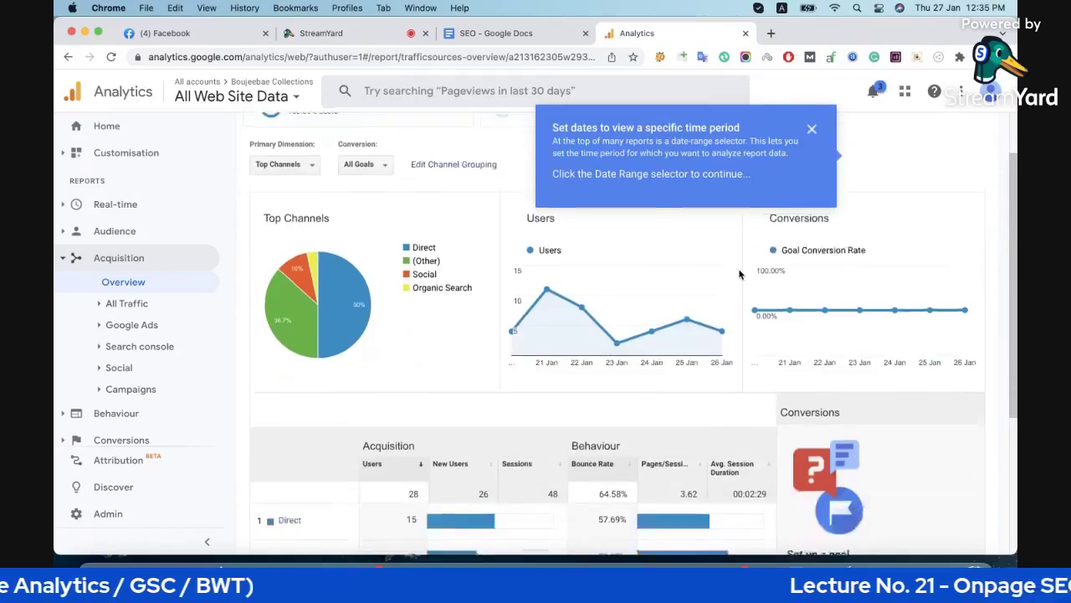
scroll(657, 415, down, 2)
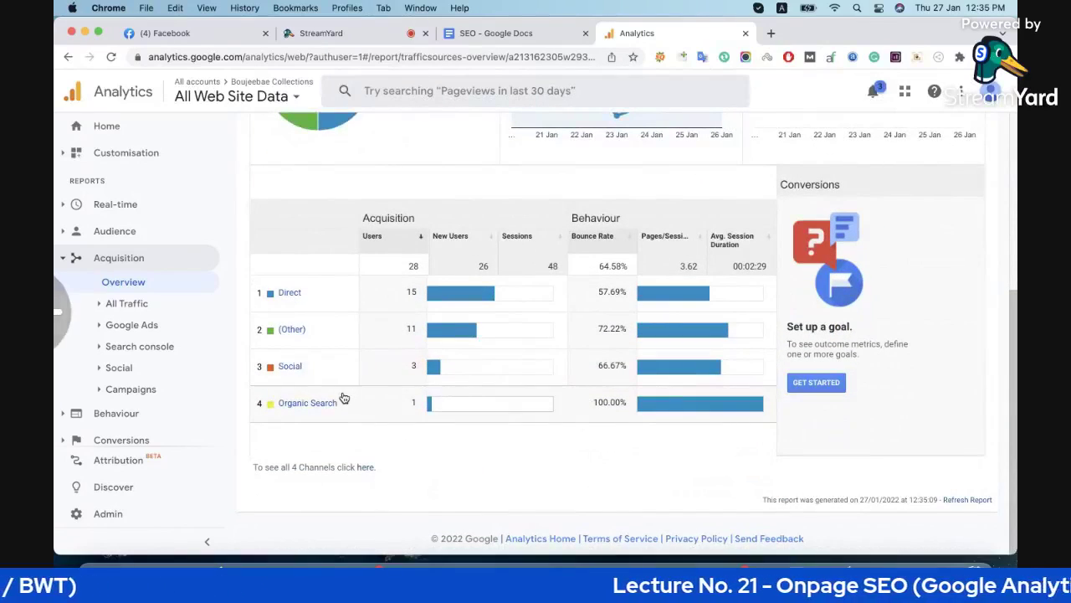
scroll(343, 399, up, 6)
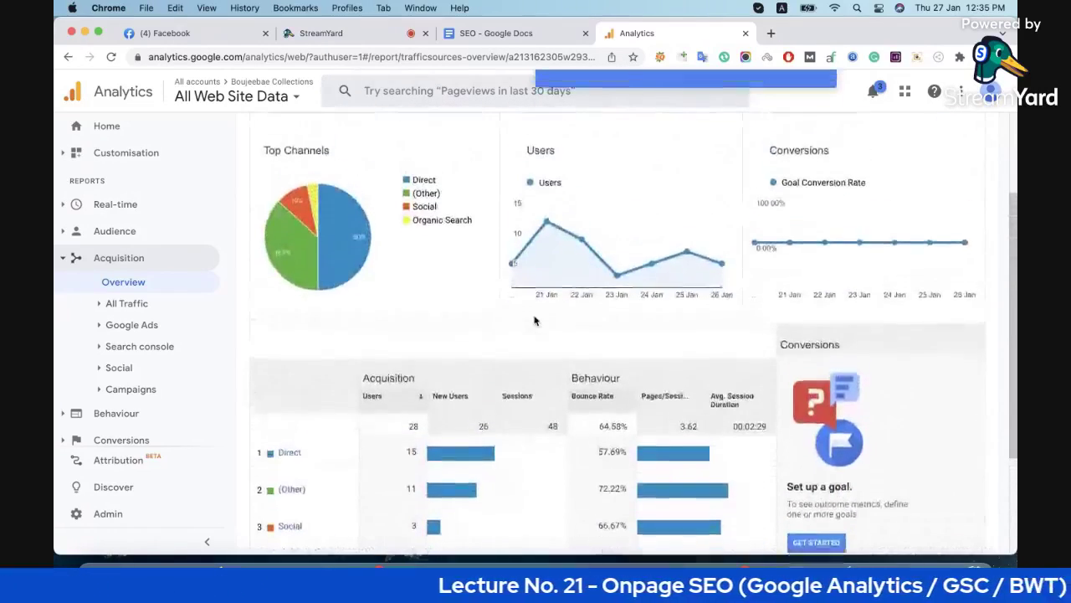
click(101, 126)
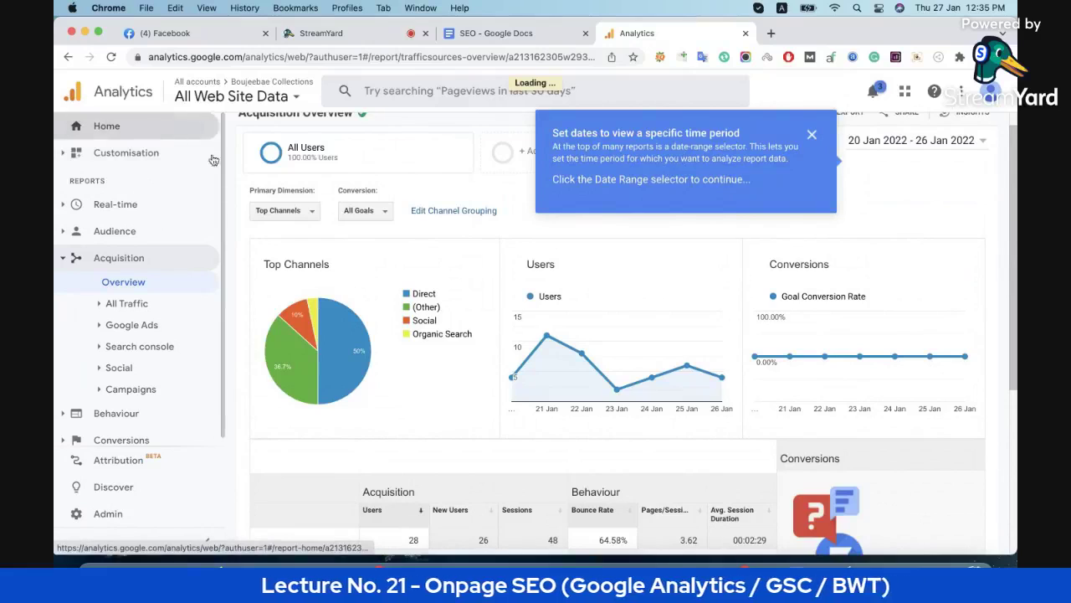
click(811, 135)
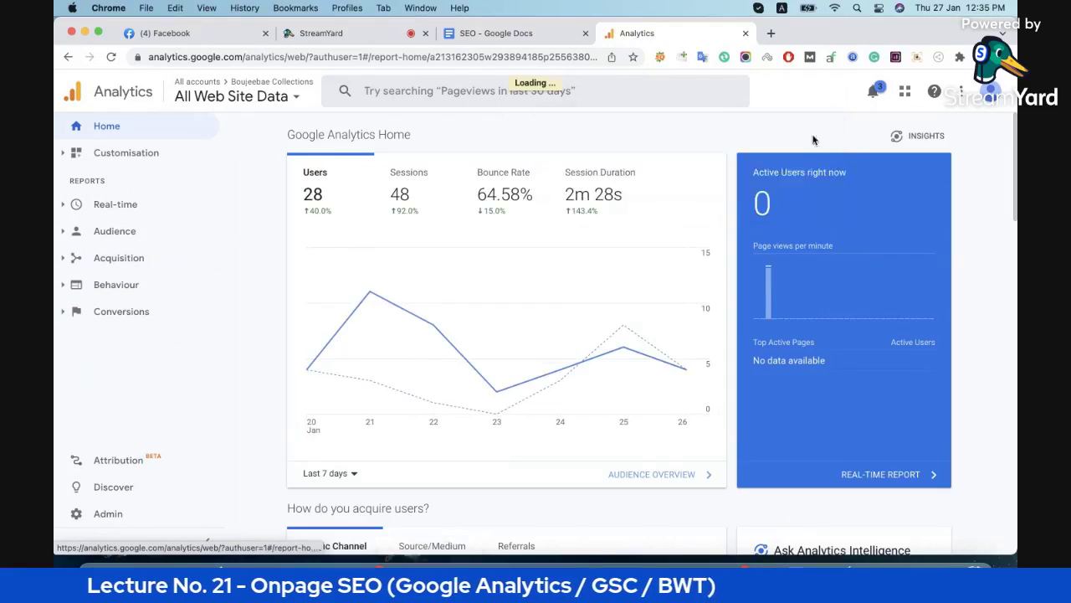
scroll(626, 355, down, 5)
scroll(626, 356, down, 10)
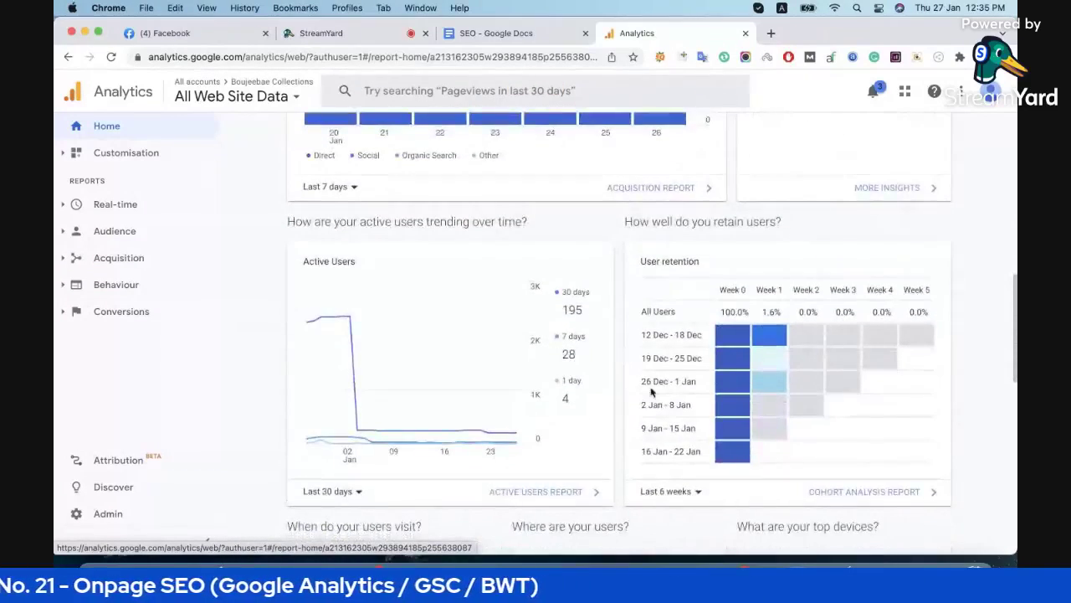
scroll(652, 391, down, 5)
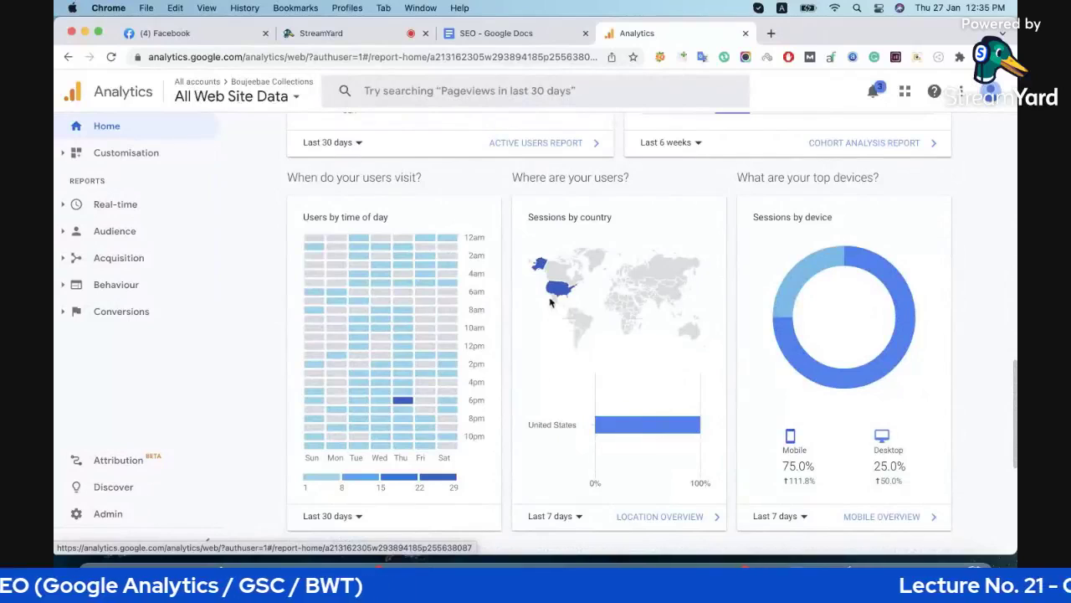
mouse_move(561, 295)
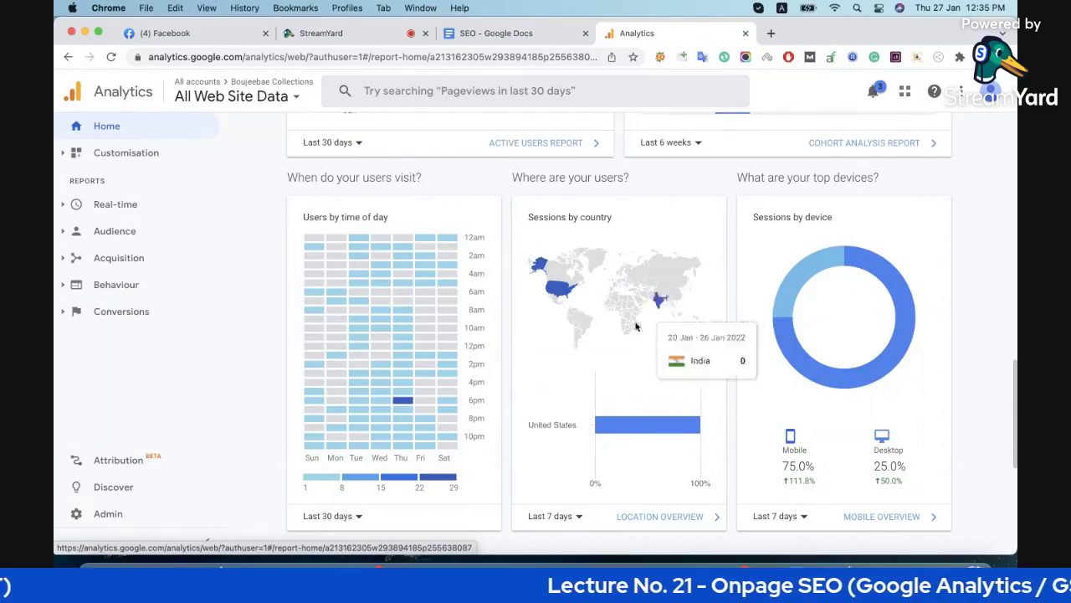
scroll(628, 402, down, 5)
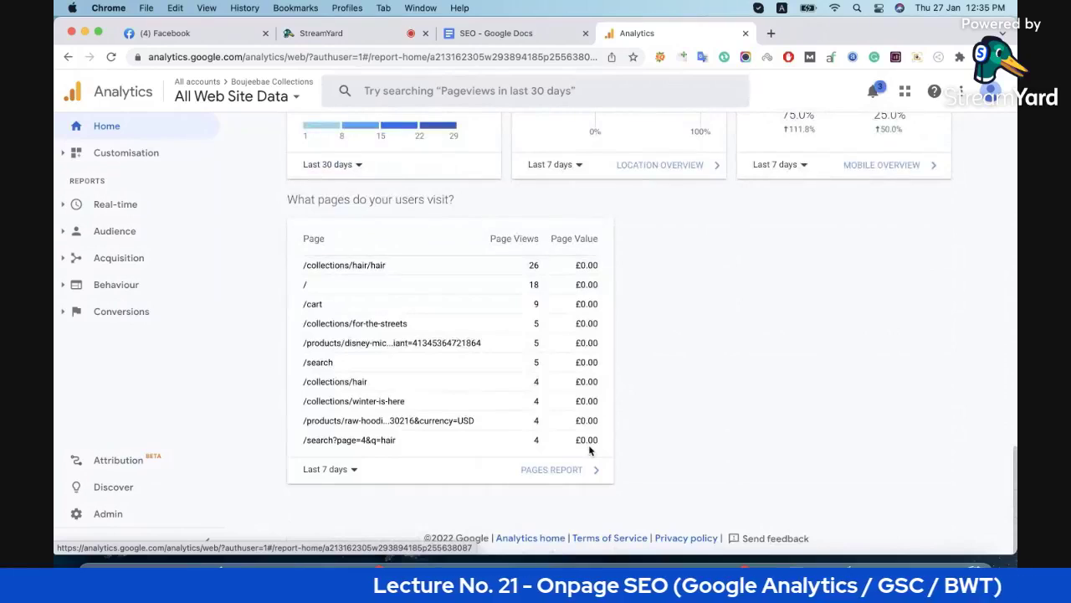
scroll(589, 450, up, 8)
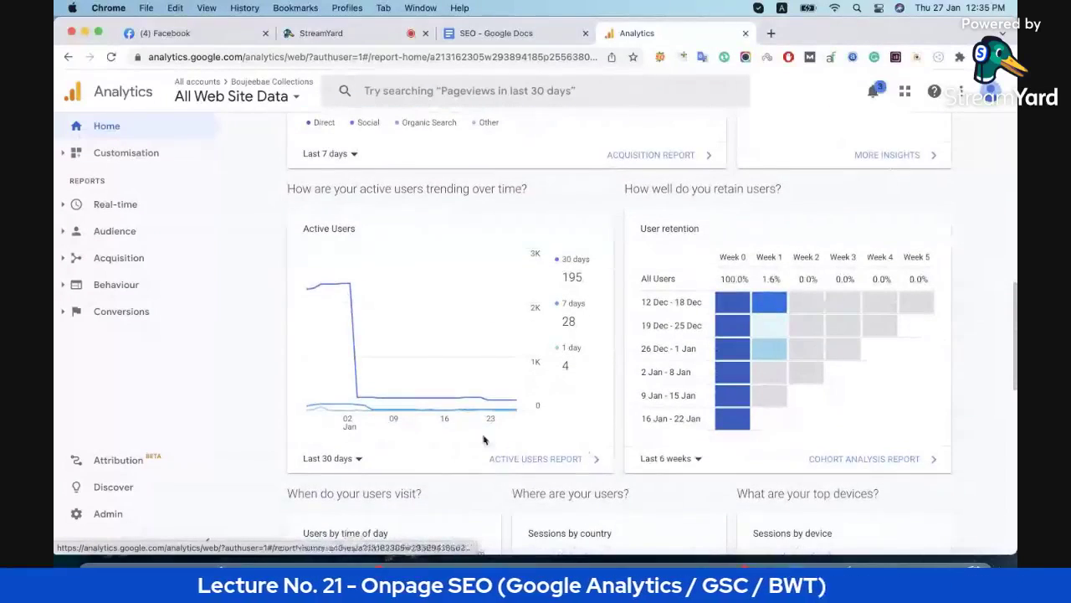
scroll(633, 271, up, 2)
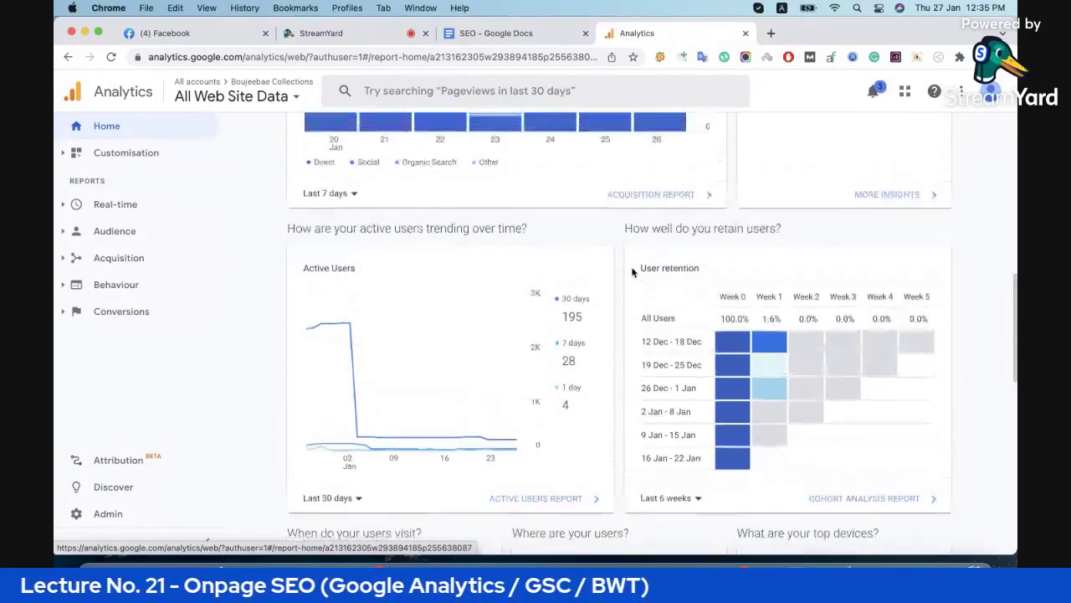
scroll(634, 272, up, 6)
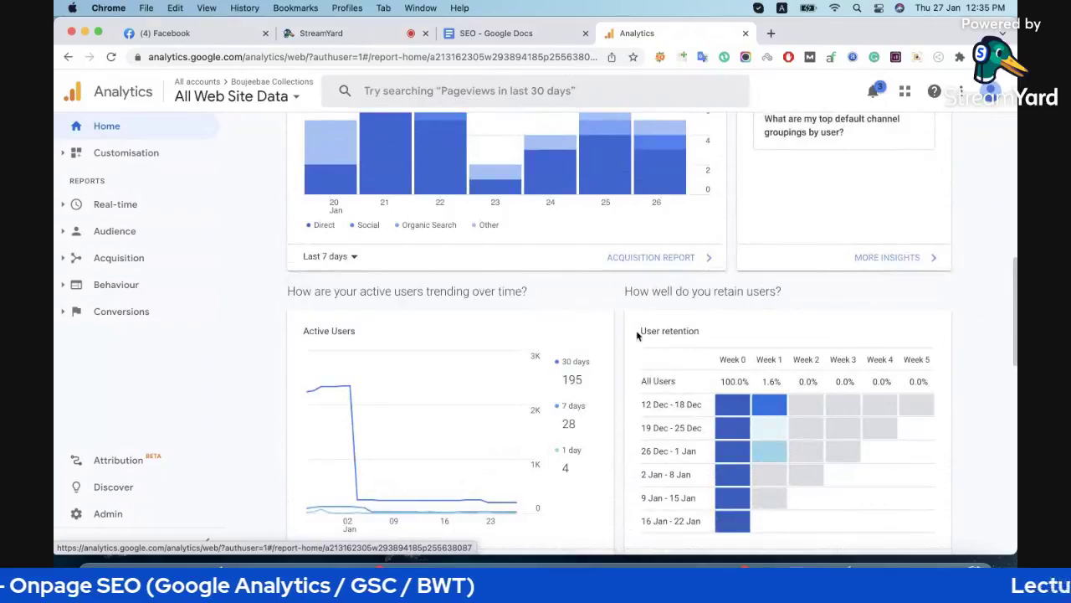
scroll(636, 337, up, 8)
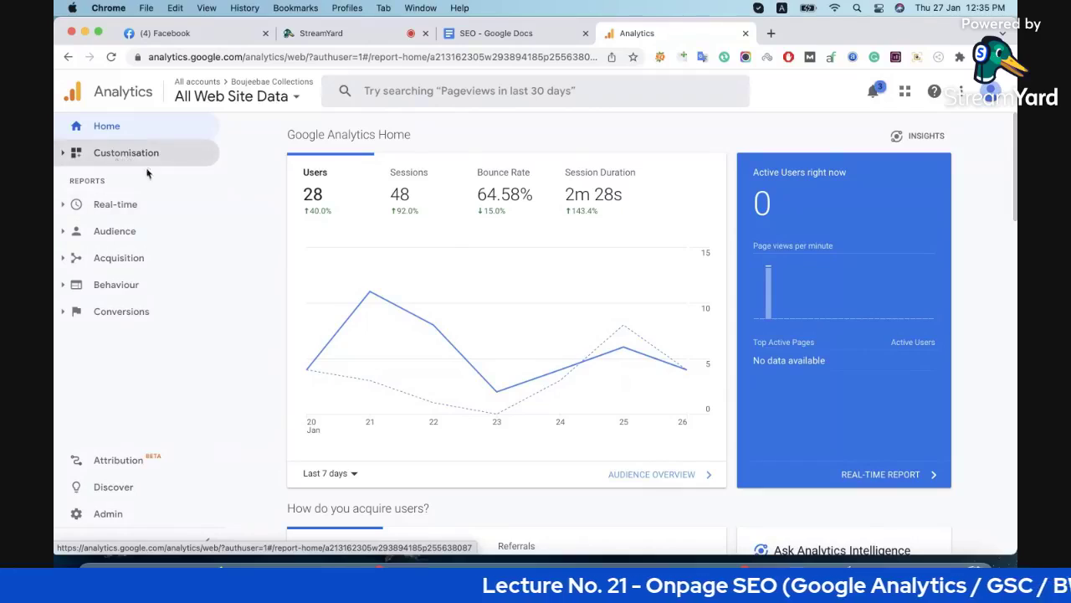
scroll(477, 269, down, 15)
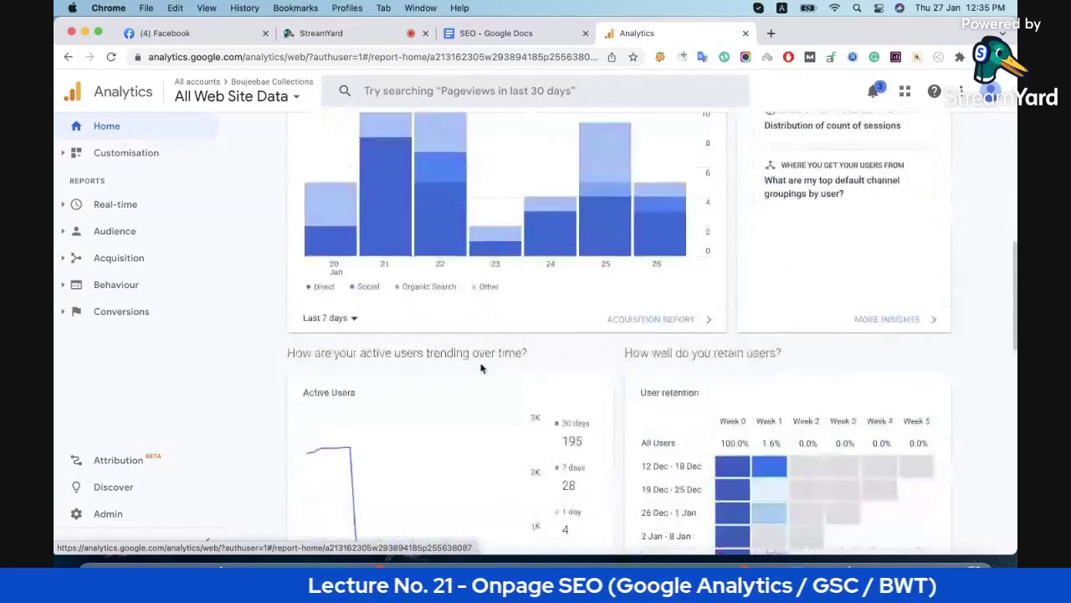
scroll(482, 368, down, 10)
scroll(482, 368, up, 15)
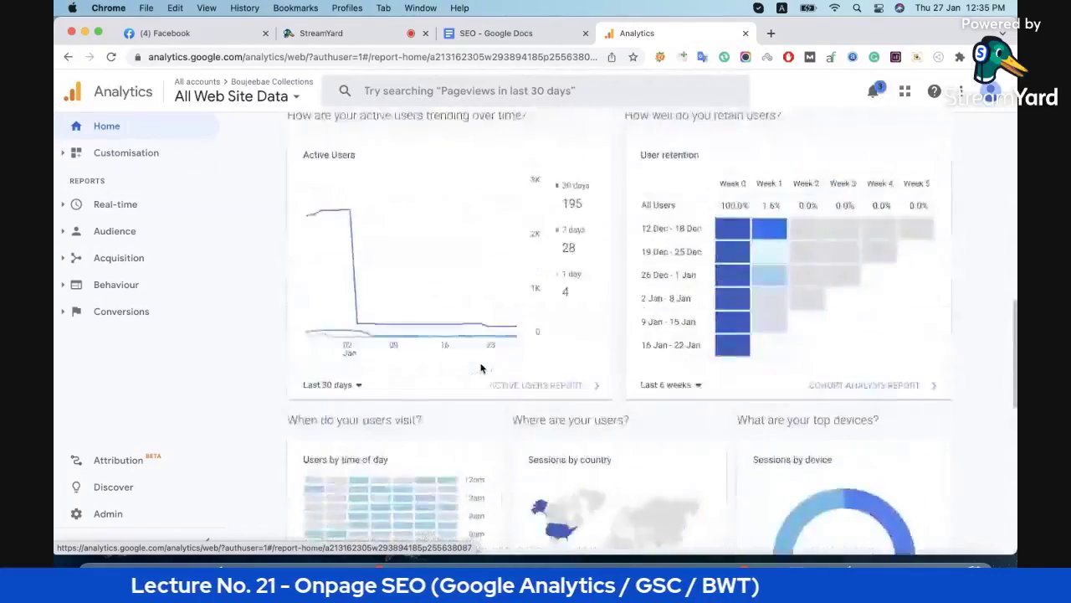
scroll(481, 368, up, 10)
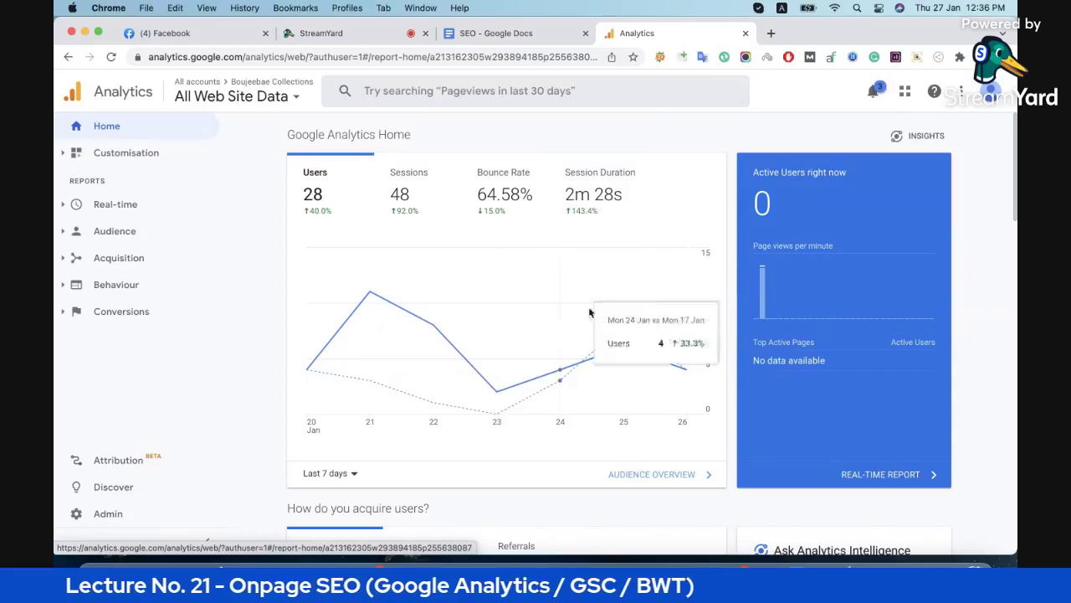
click(525, 35)
Step: Go back to the Analytics welcome page and choose Start measuring to reach Account setup
click(640, 34)
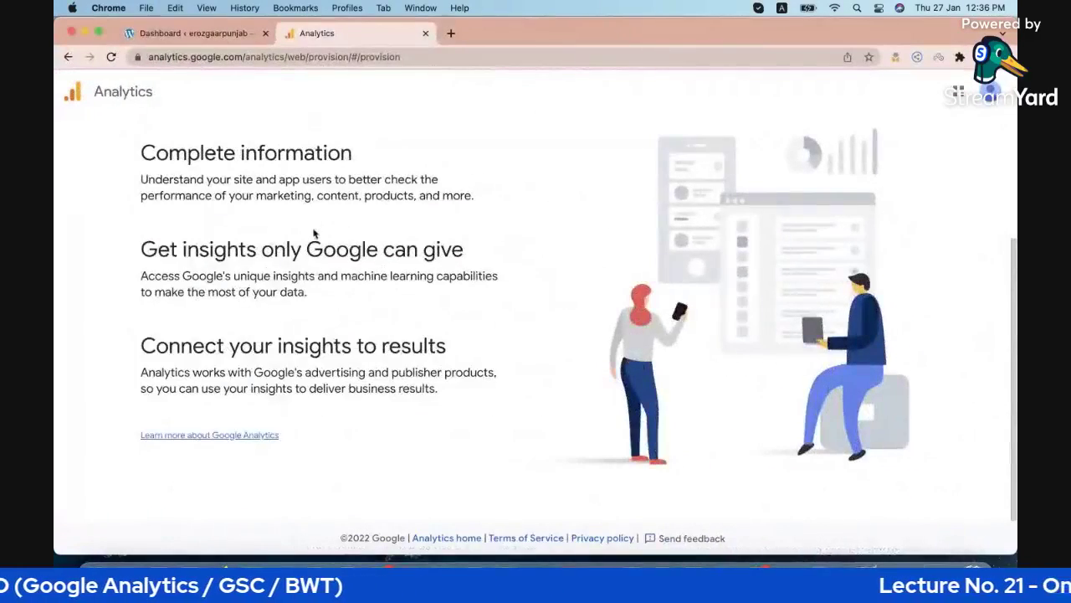
scroll(313, 234, up, 4)
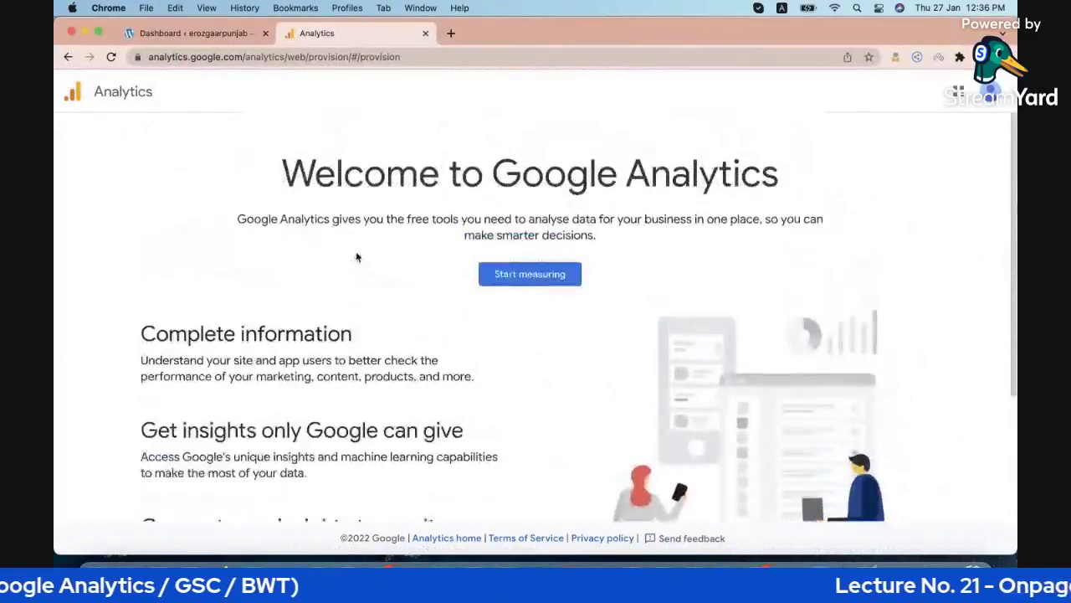
click(536, 277)
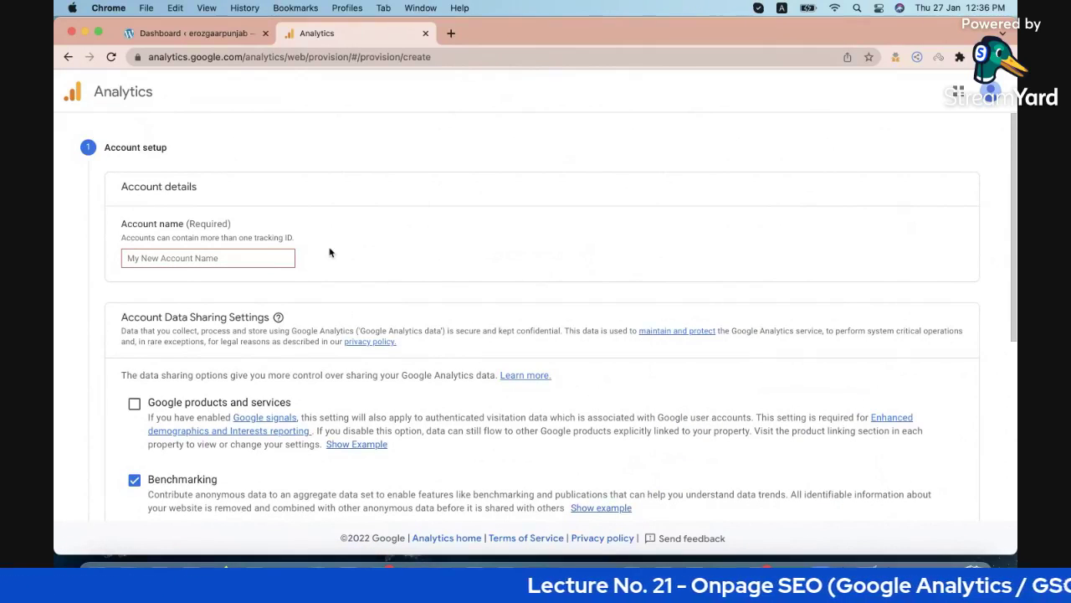
scroll(330, 251, down, 1)
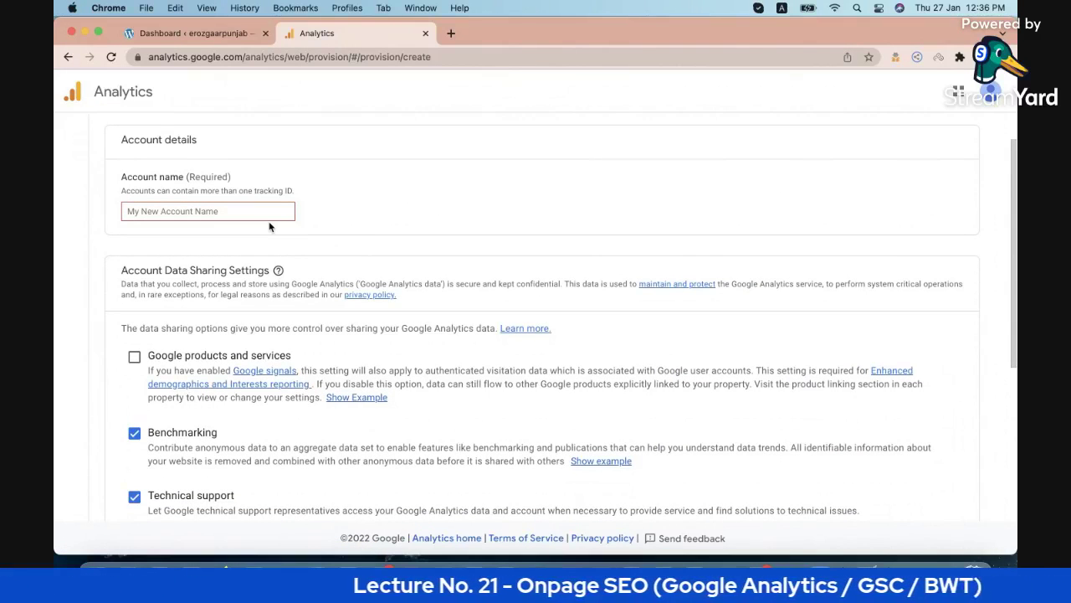
scroll(269, 224, up, 1)
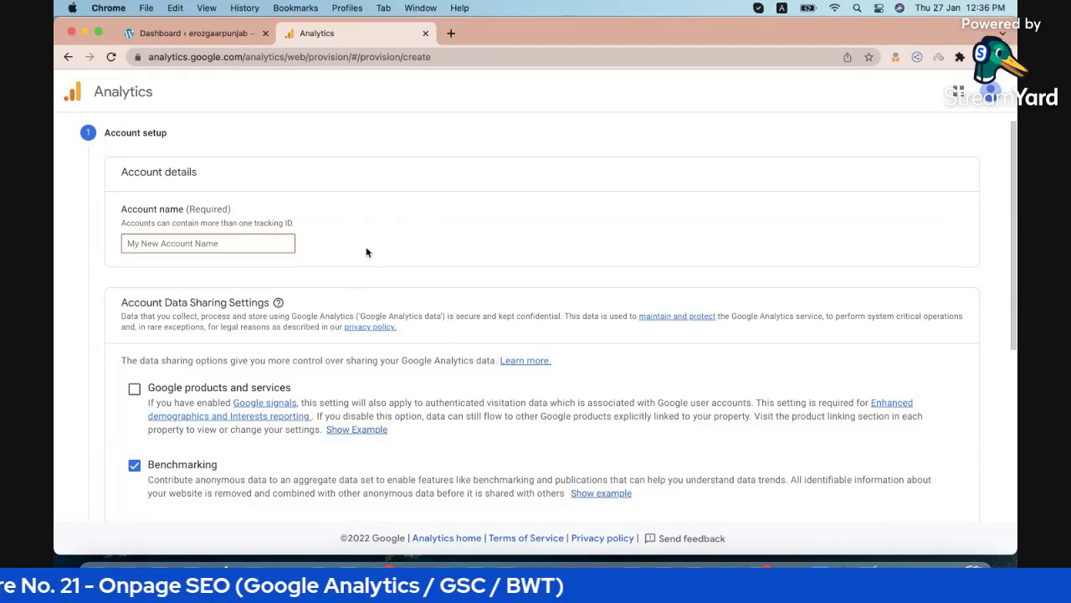
scroll(256, 243, down, 2)
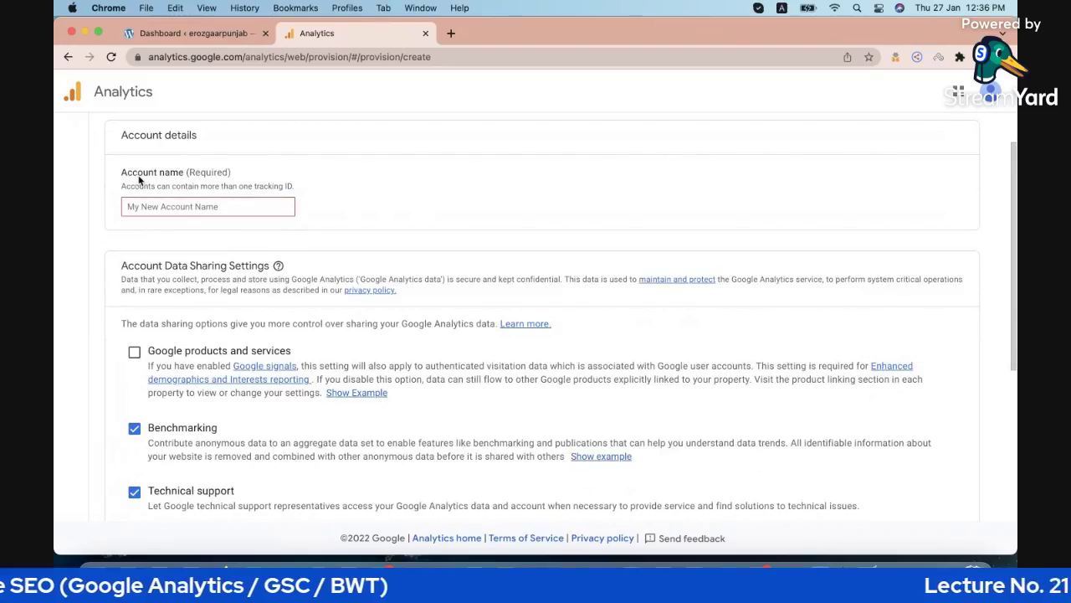
Step: Enter 'Erozgar Punjab' as the new account name
click(191, 209)
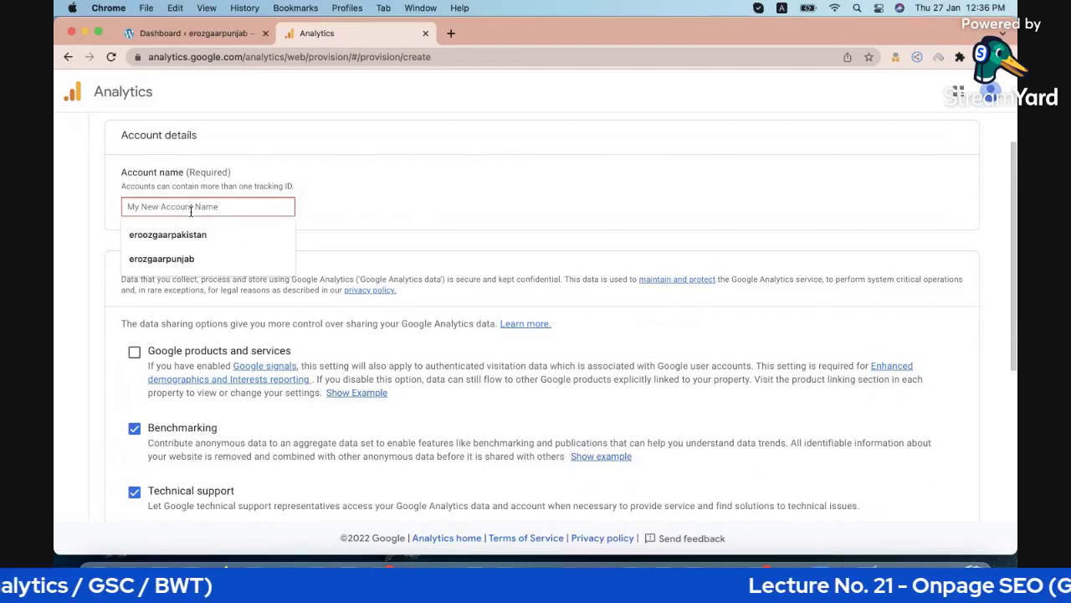
text(Eroz)
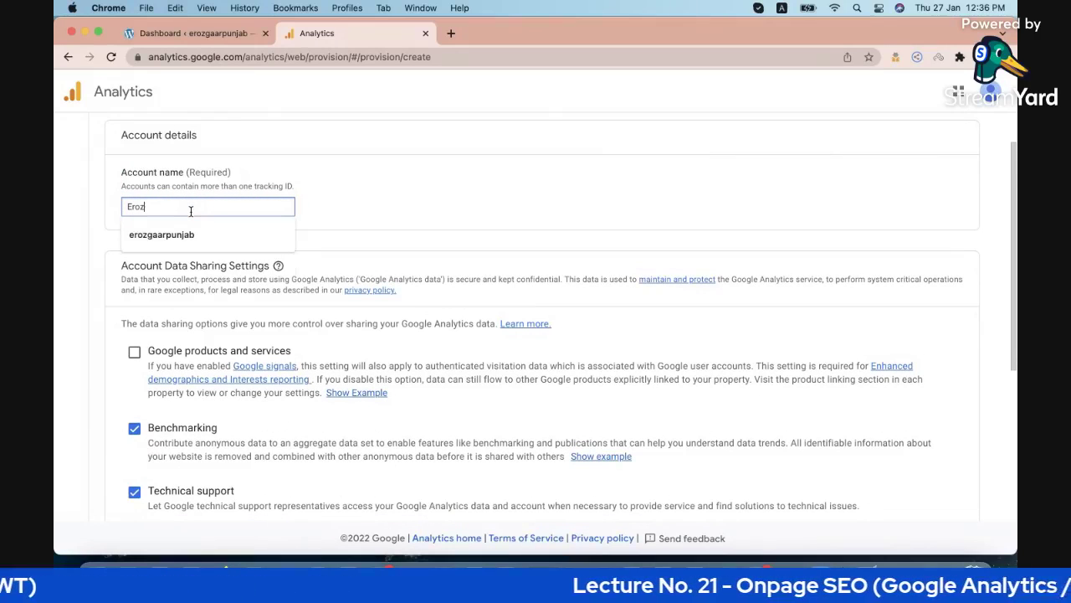
text(gar Punjab)
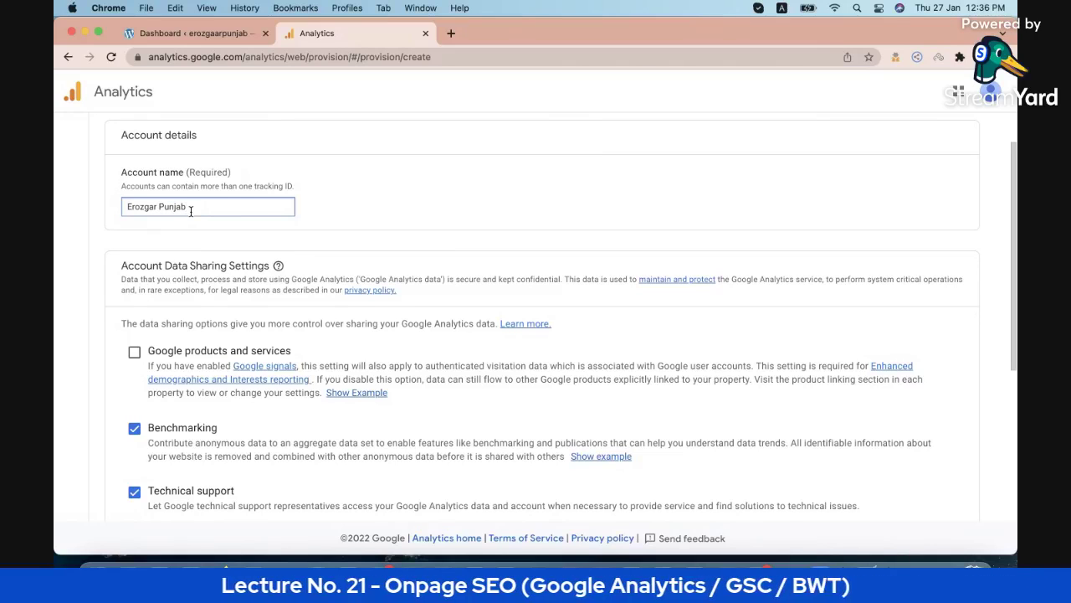
key(super+a)
click(307, 214)
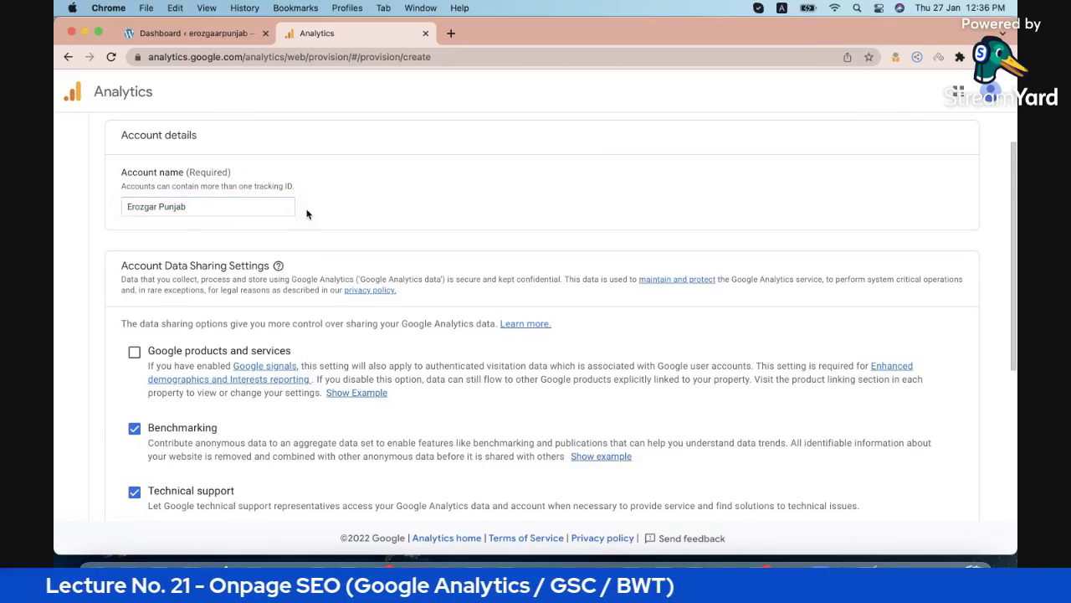
Step: Enable the Google products and services data sharing option
scroll(285, 251, down, 2)
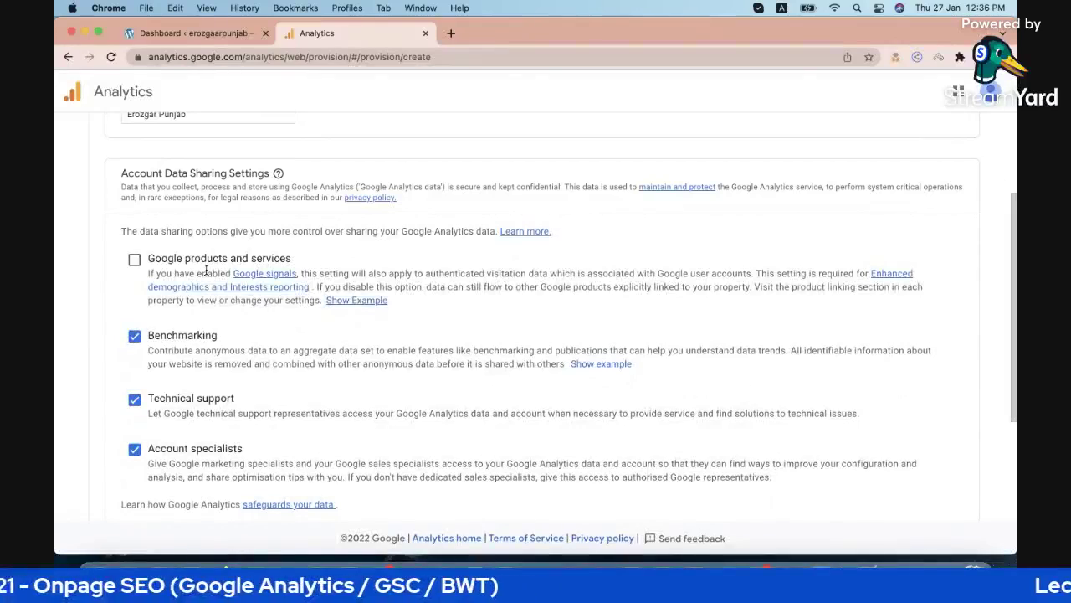
click(134, 259)
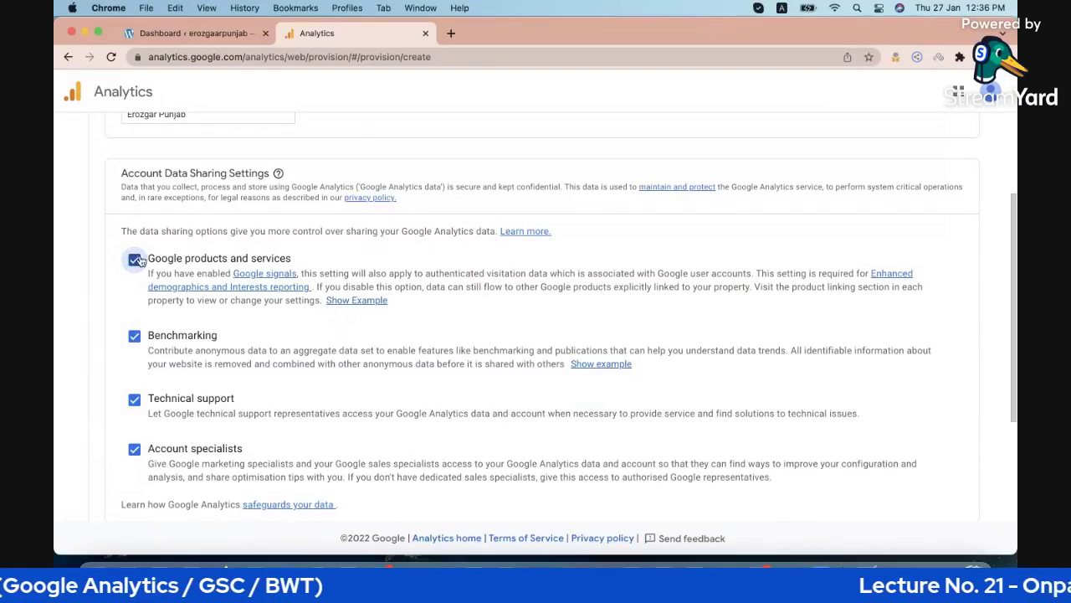
scroll(143, 293, down, 4)
scroll(234, 335, up, 3)
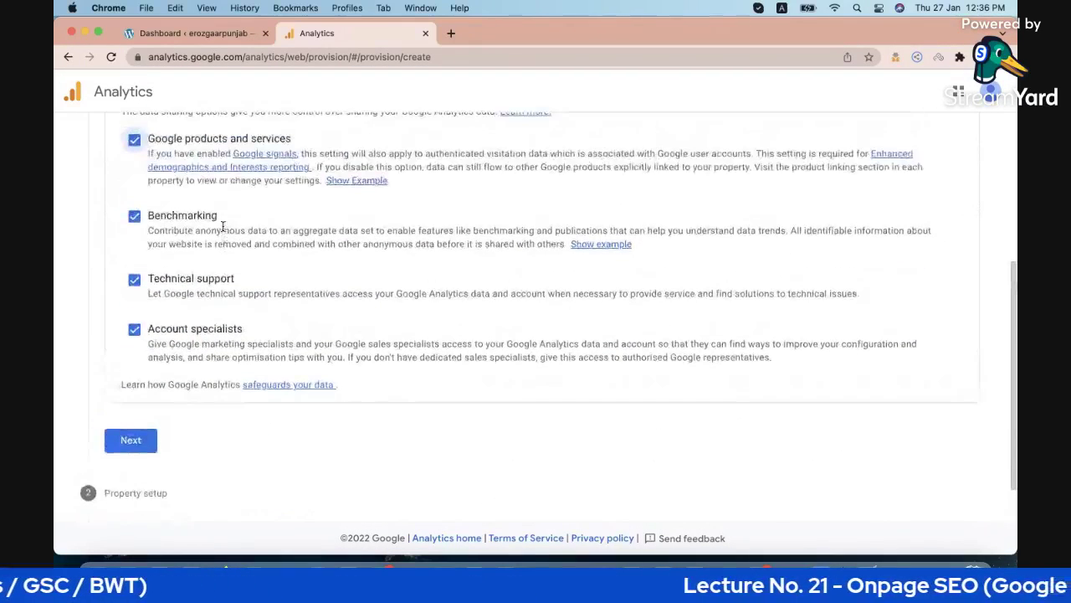
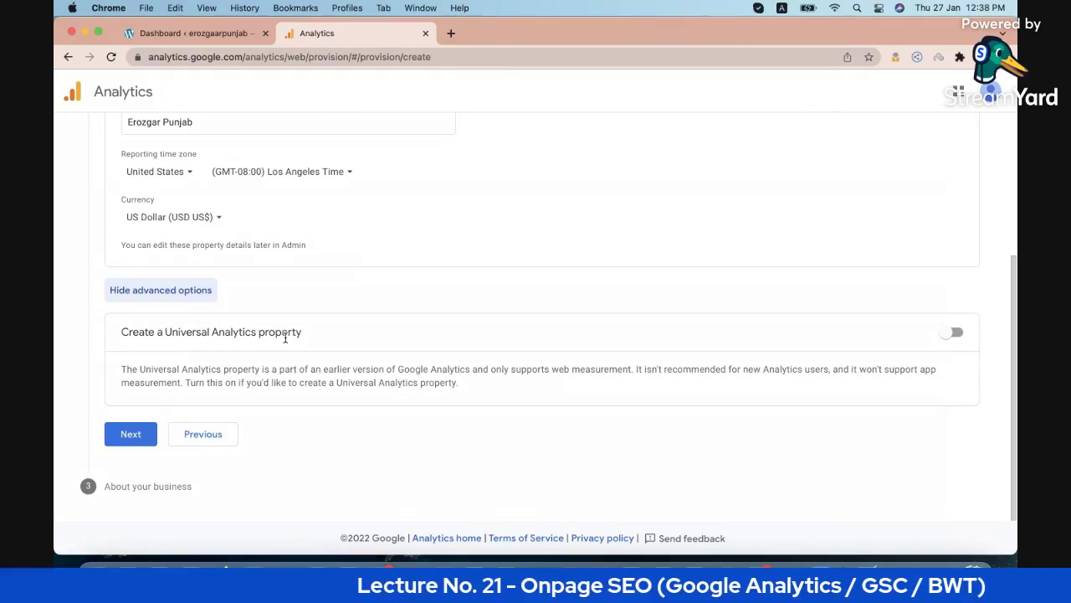
Step: Switch on 'Create a Universal Analytics property' in the property setup
triple_click(285, 337)
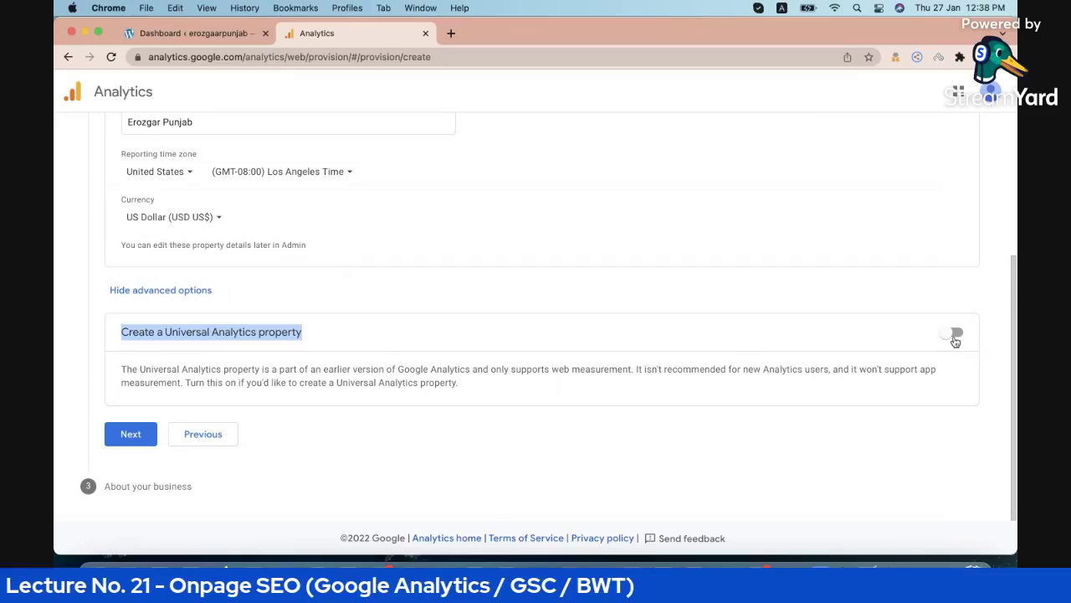
click(955, 335)
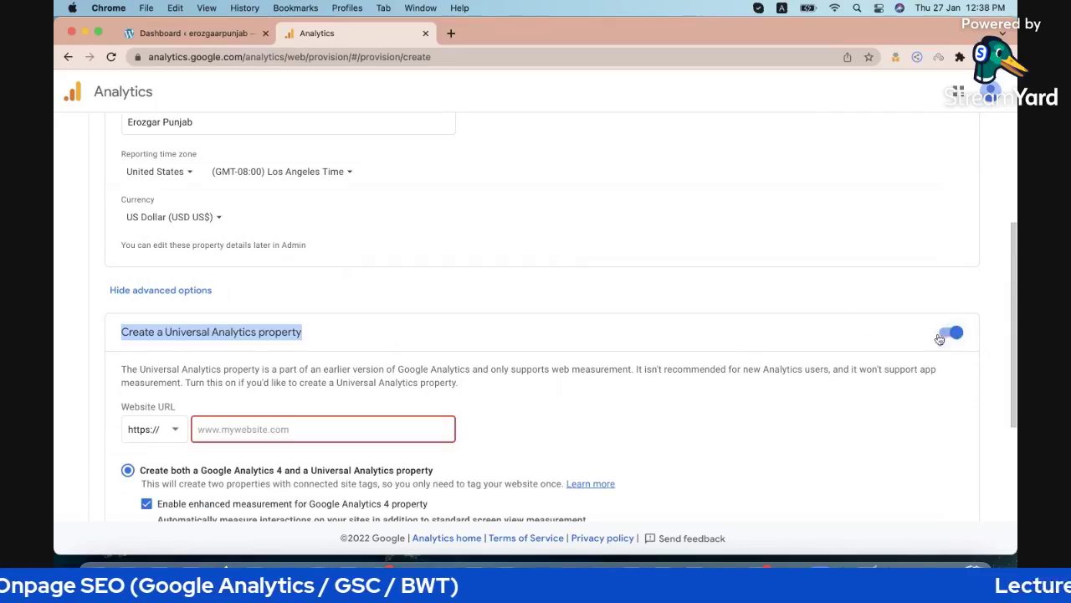
scroll(758, 285, down, 2)
click(289, 347)
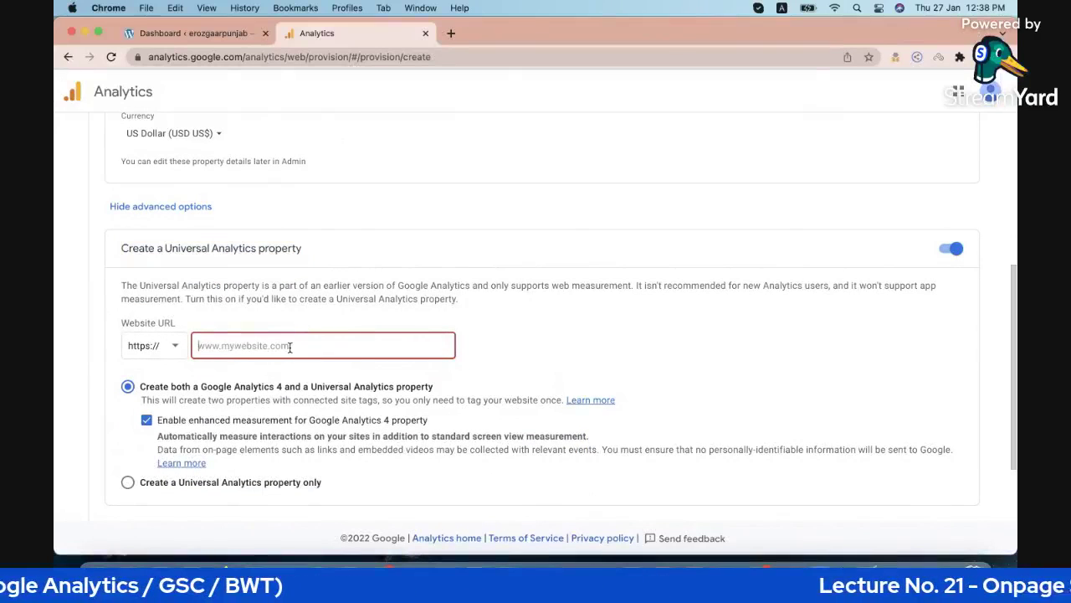
click(193, 34)
drag(319, 57, 100, 41)
key(super+c)
click(317, 34)
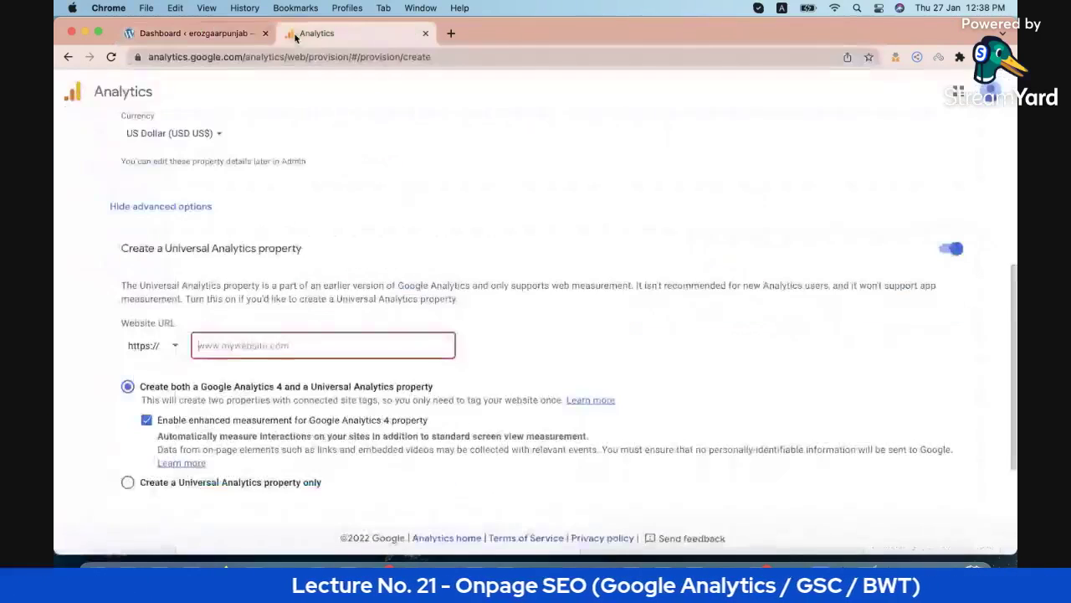
key(super+v)
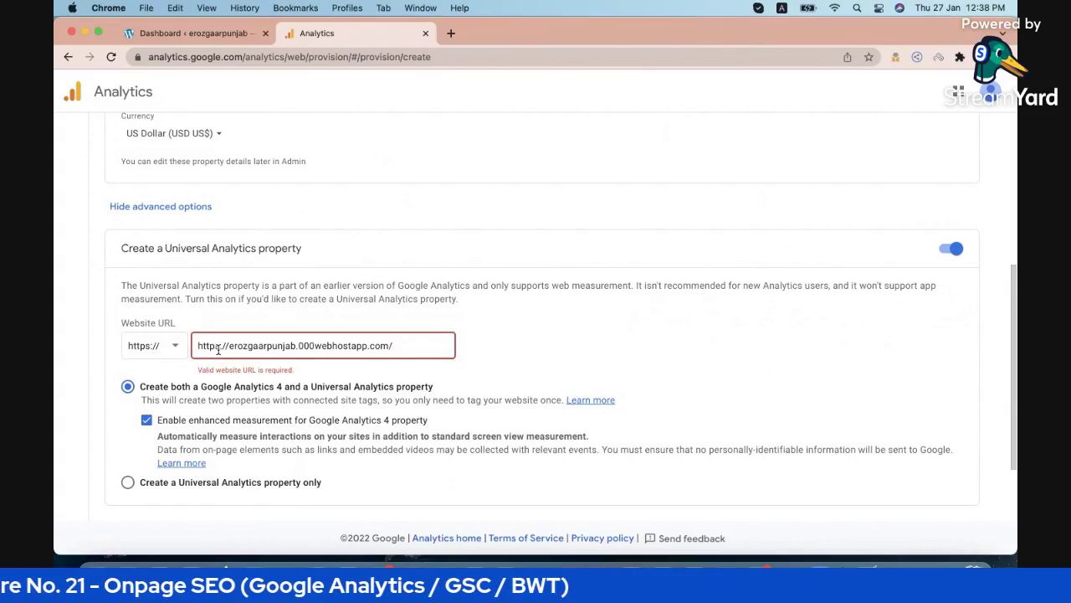
drag(236, 345, 200, 345)
key(BackSpace)
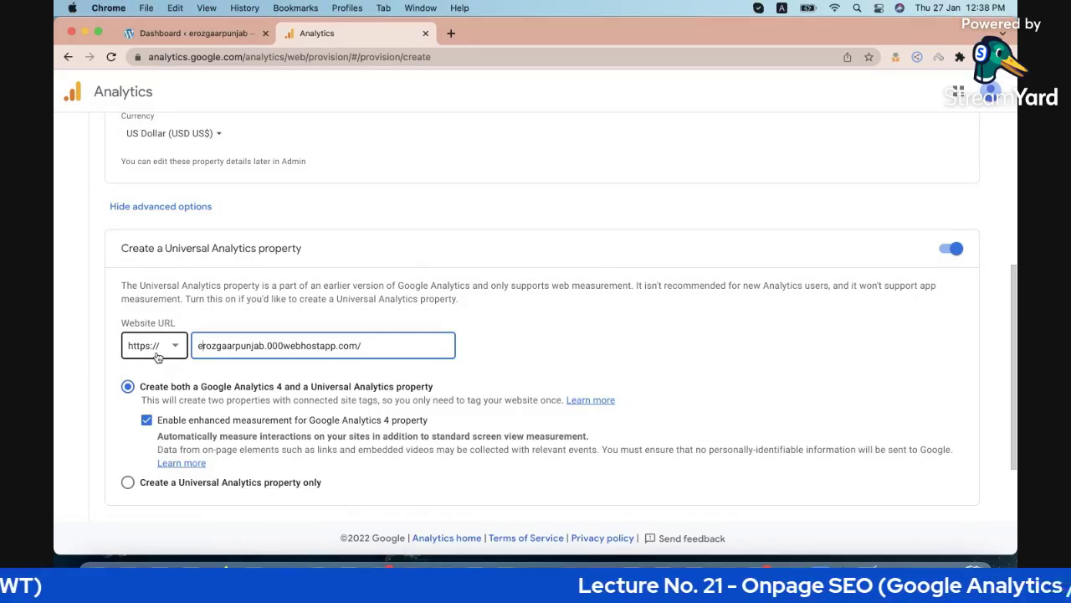
click(198, 35)
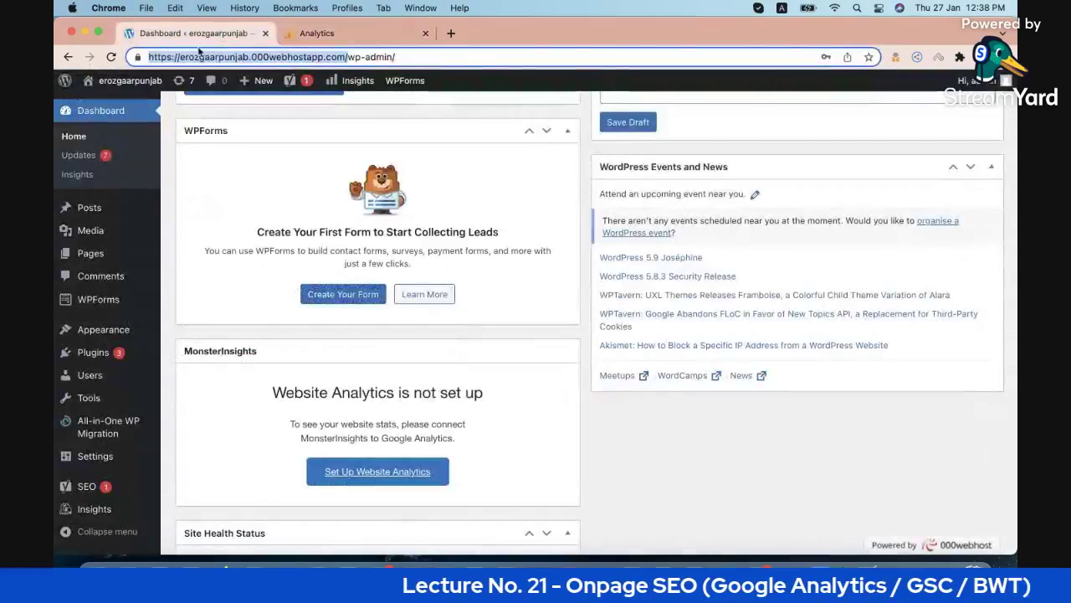
click(381, 33)
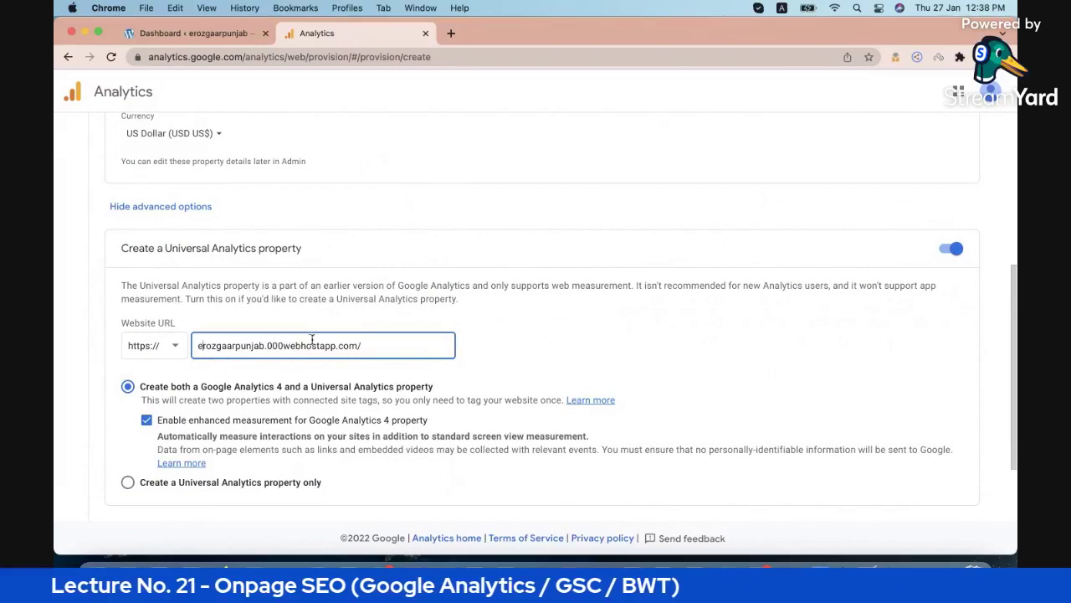
scroll(486, 283, down, 3)
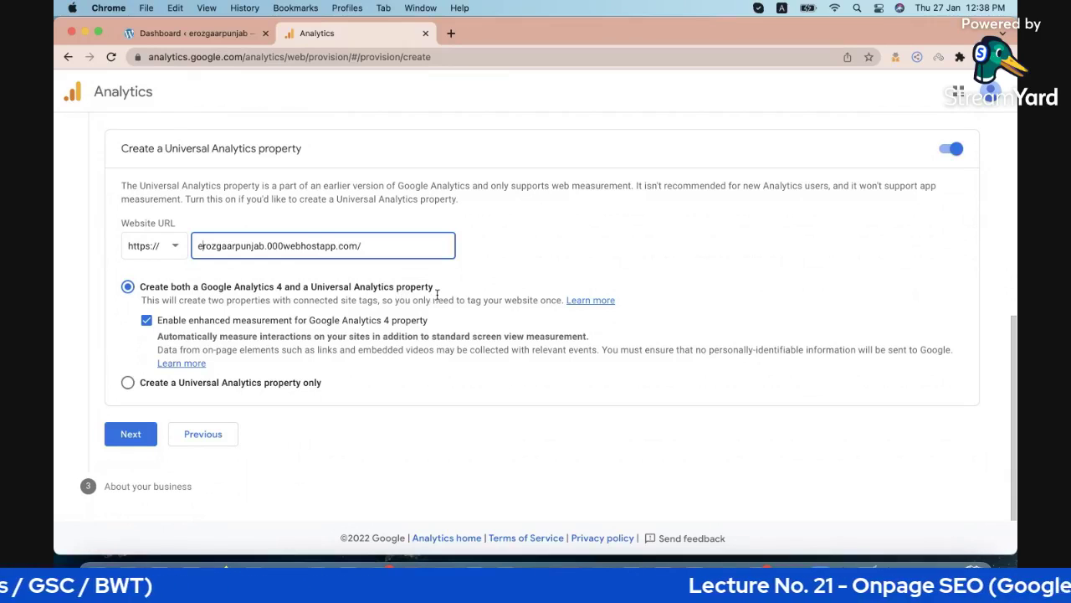
Step: Choose 'Create a Universal Analytics property only' and review the entered website URL
click(251, 383)
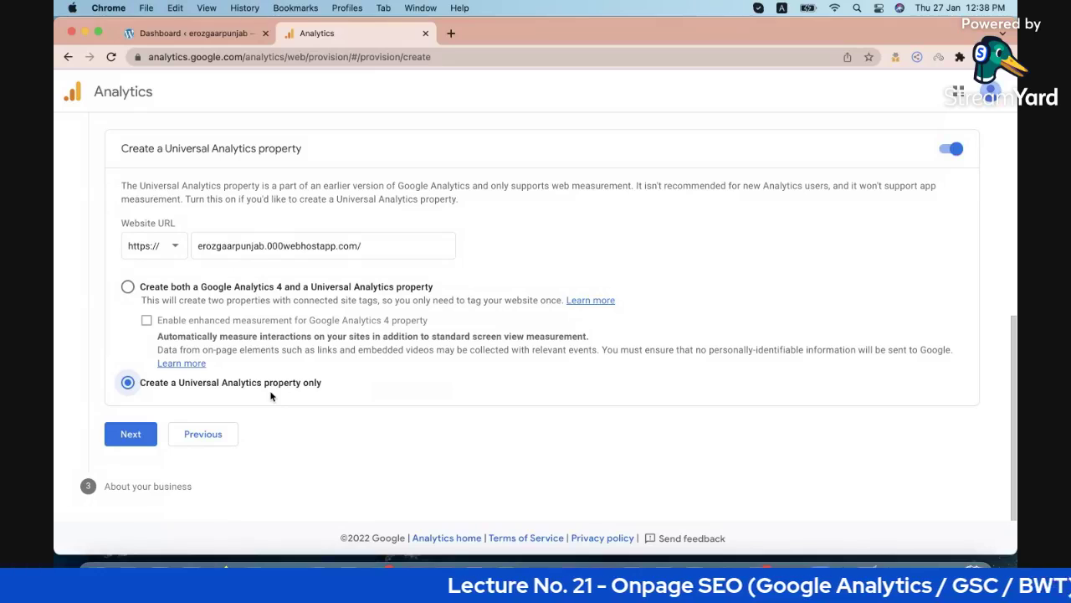
scroll(252, 182, up, 5)
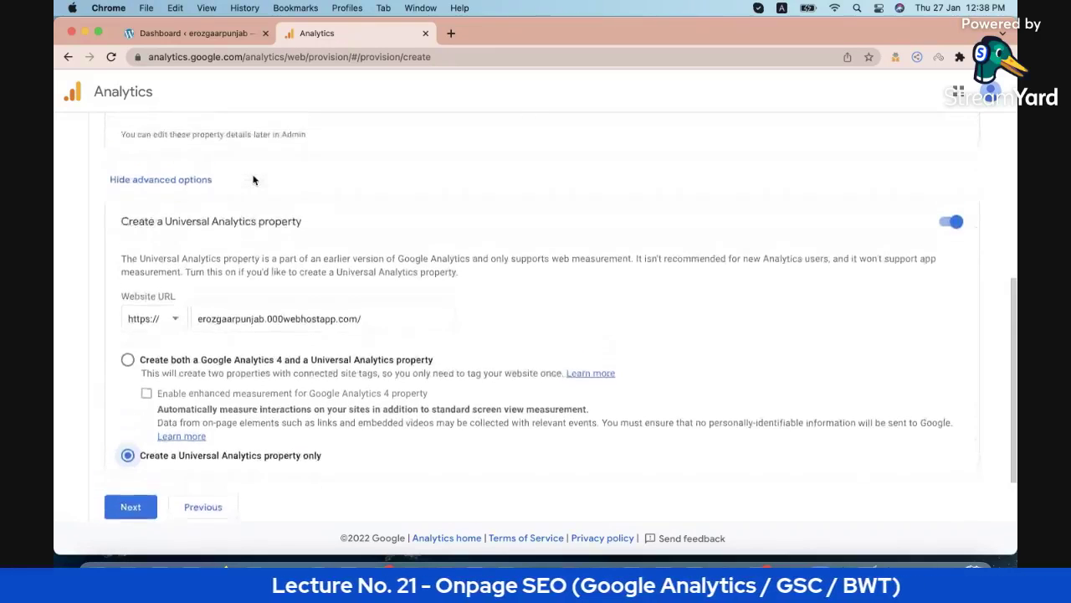
scroll(251, 193, up, 3)
scroll(259, 251, down, 4)
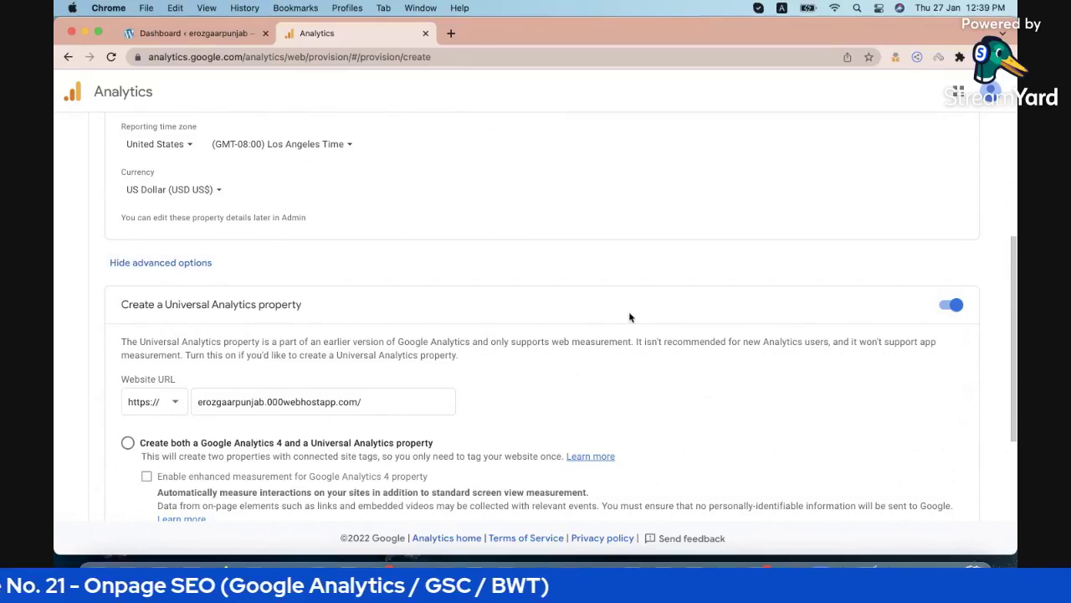
scroll(934, 338, down, 3)
click(363, 282)
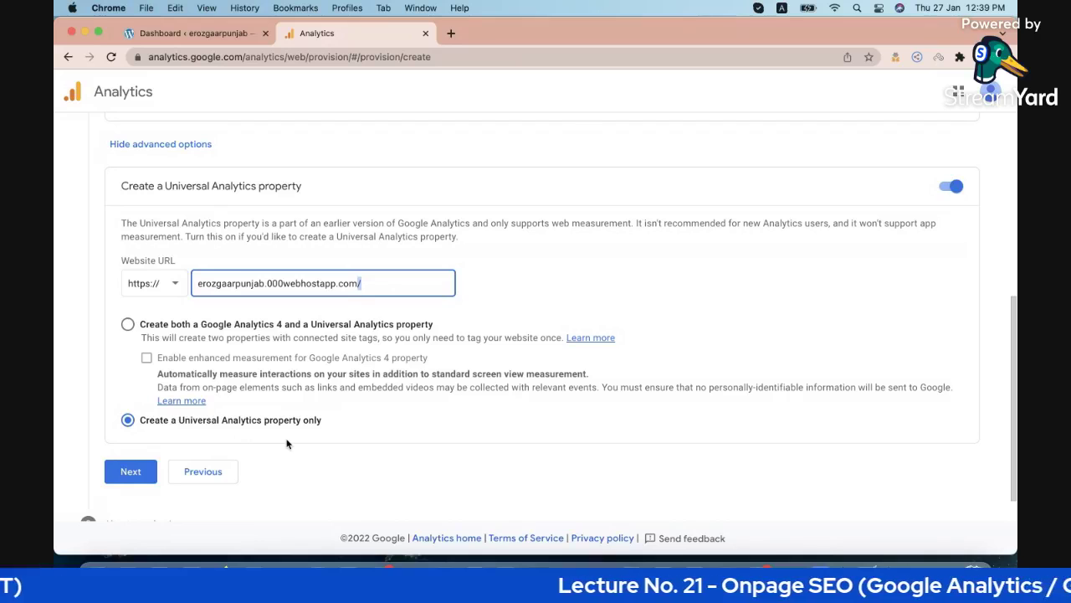
Step: Continue to About your business and pick Internet & Telecom as the industry category
click(129, 473)
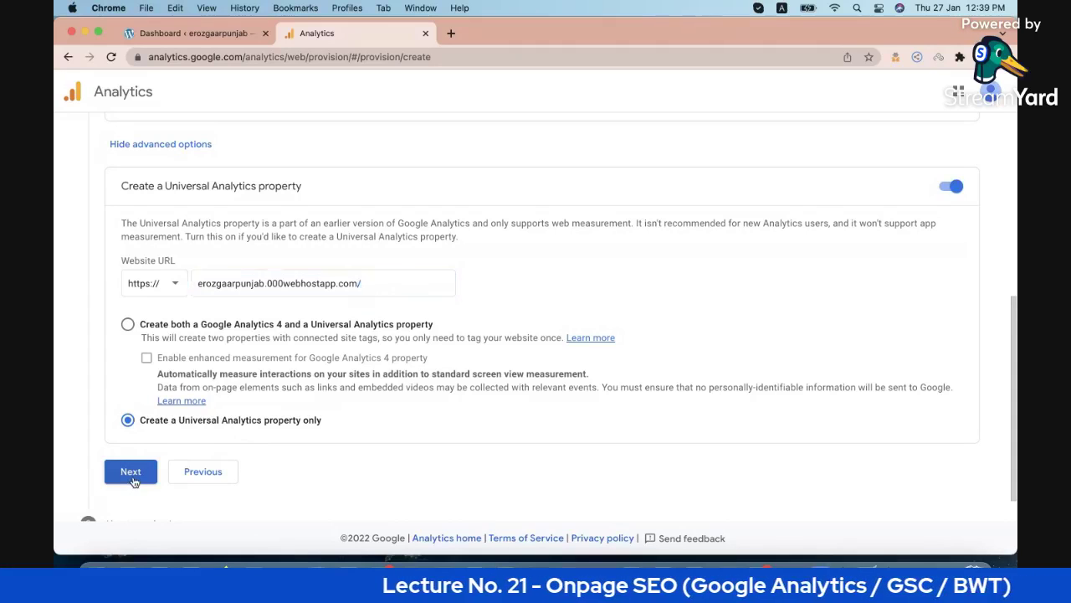
scroll(461, 313, up, 5)
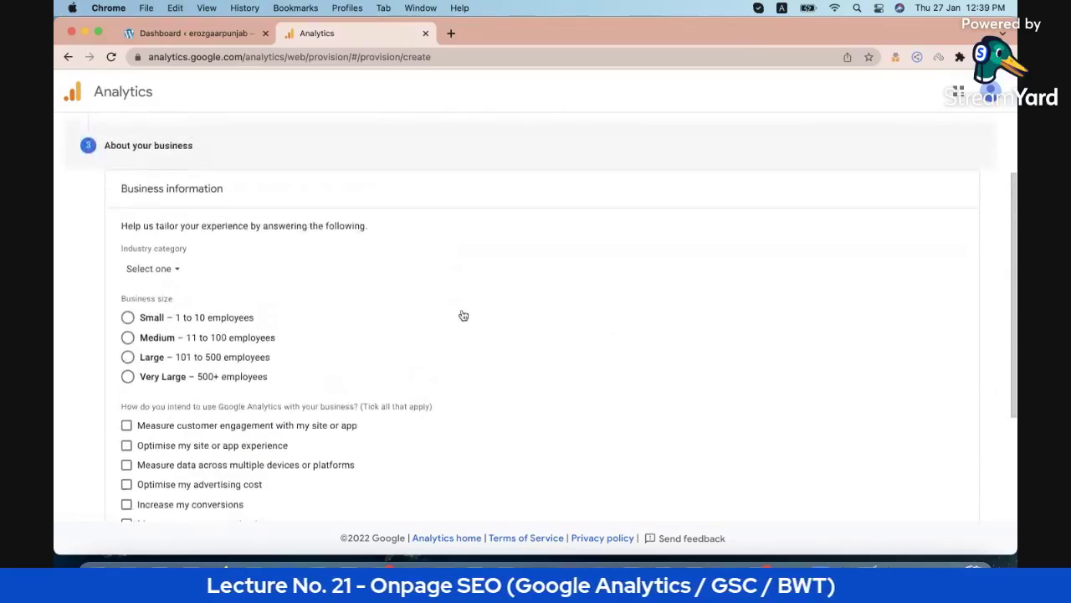
click(159, 288)
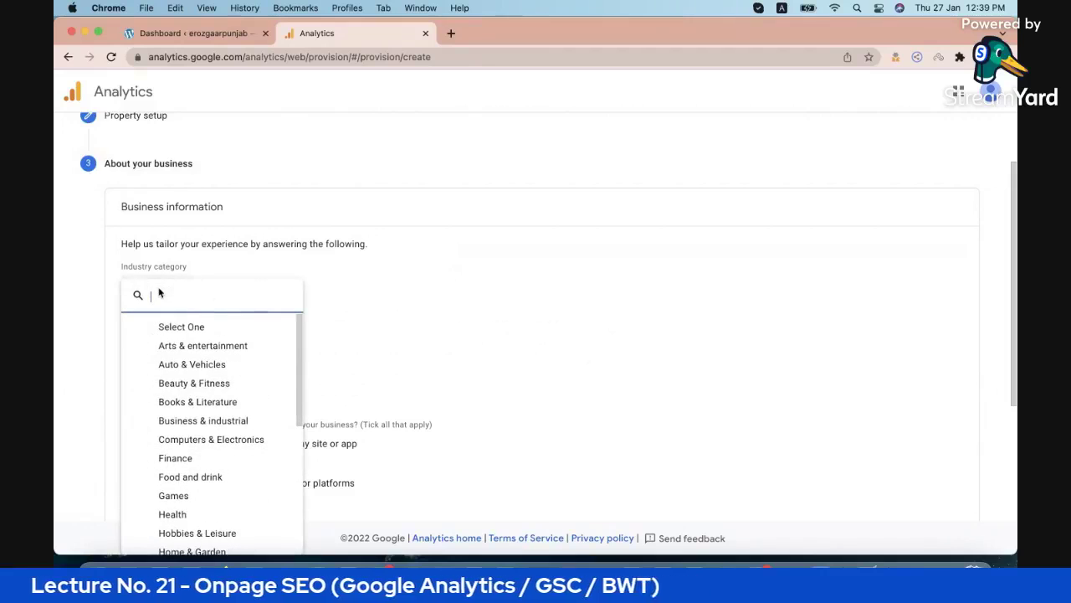
click(323, 277)
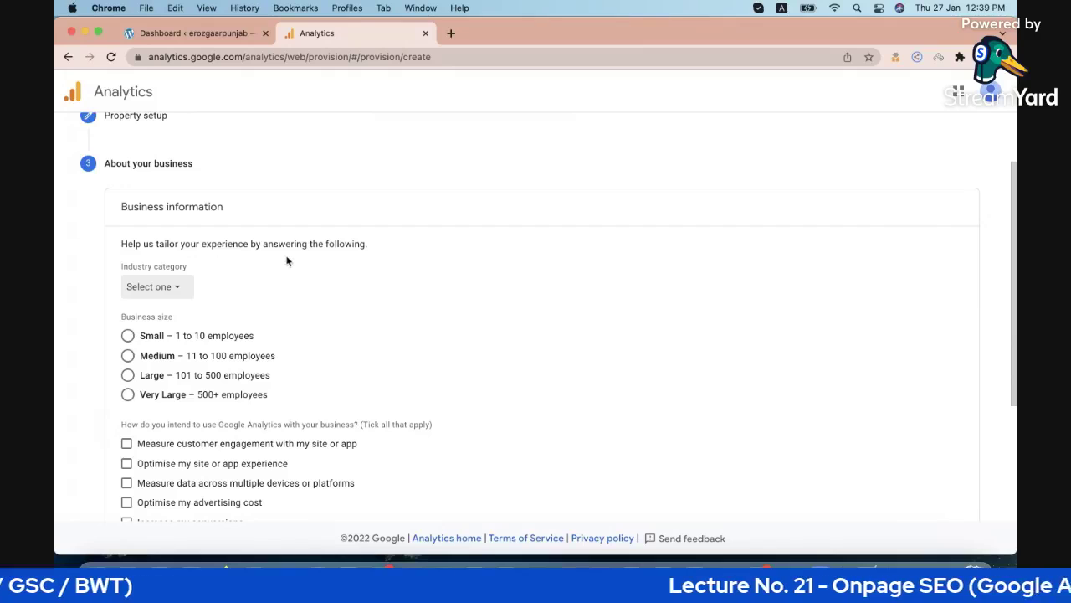
click(181, 286)
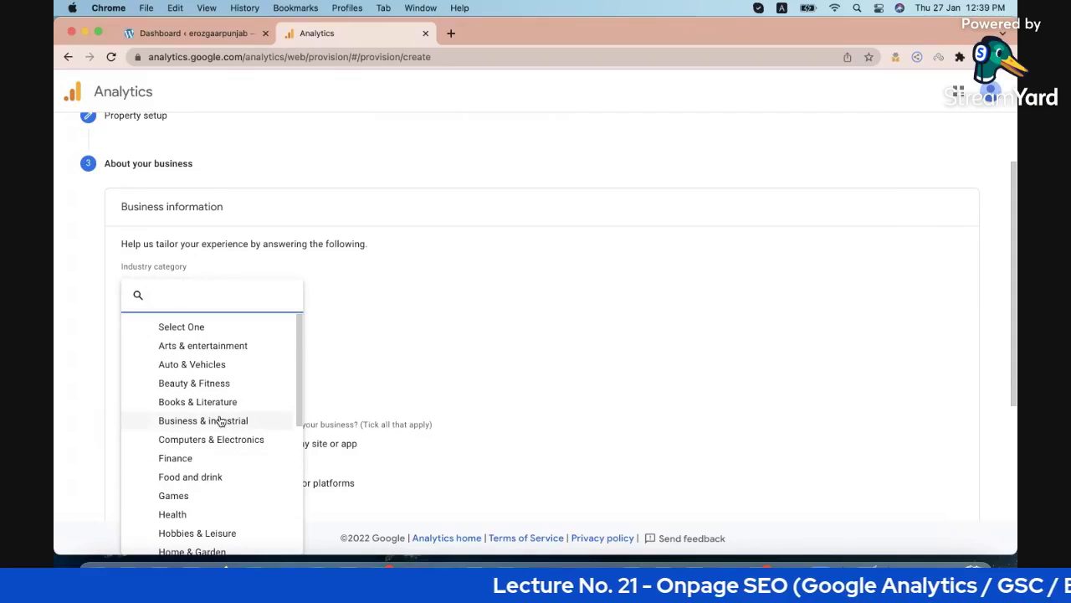
scroll(215, 435, down, 1)
scroll(215, 442, down, 5)
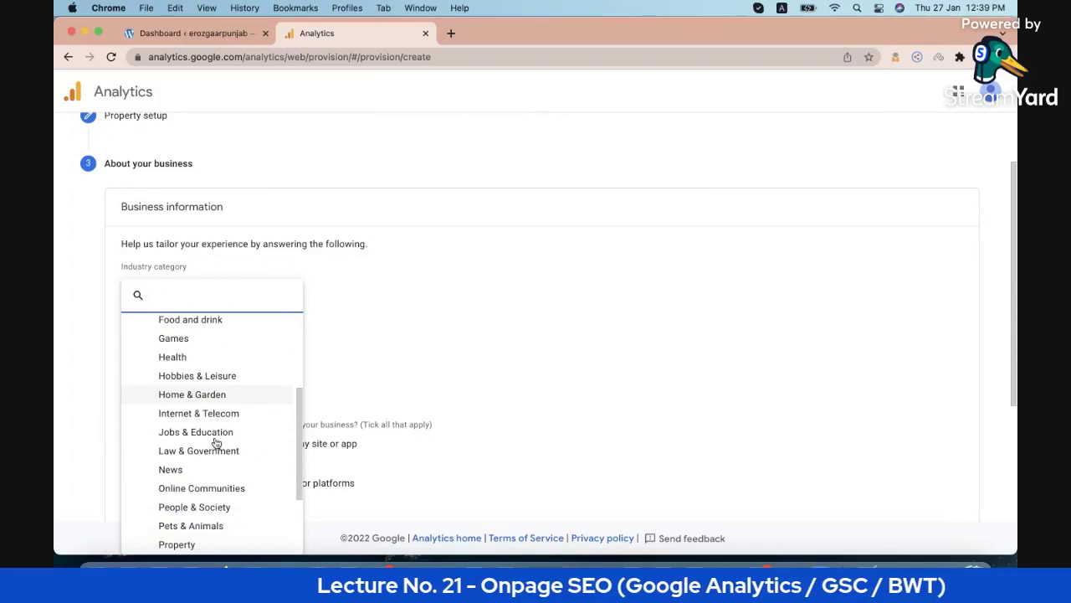
scroll(216, 441, down, 4)
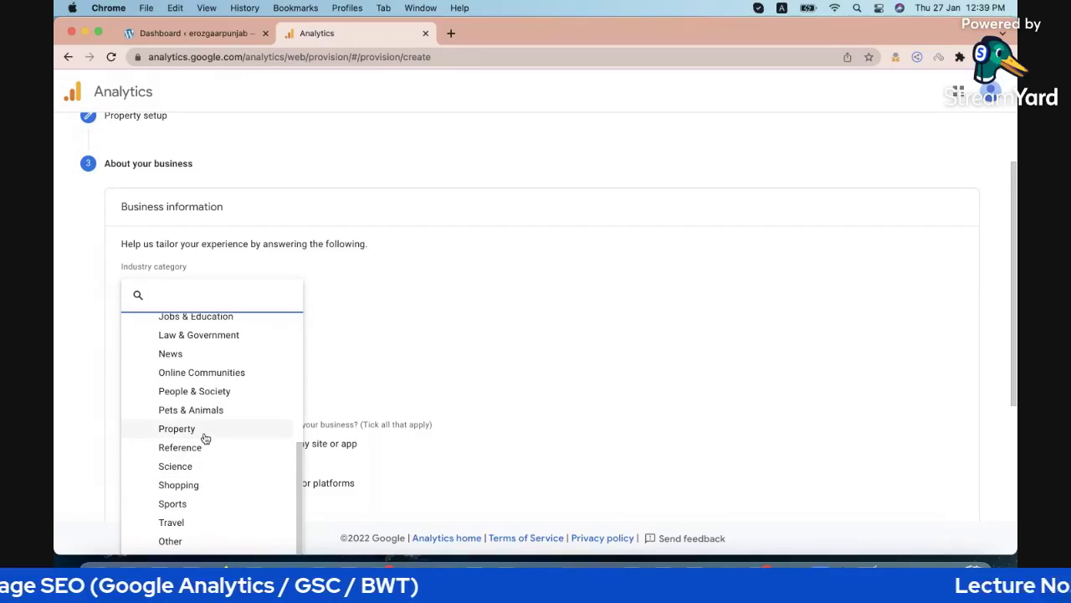
scroll(210, 407, up, 1)
scroll(210, 407, up, 4)
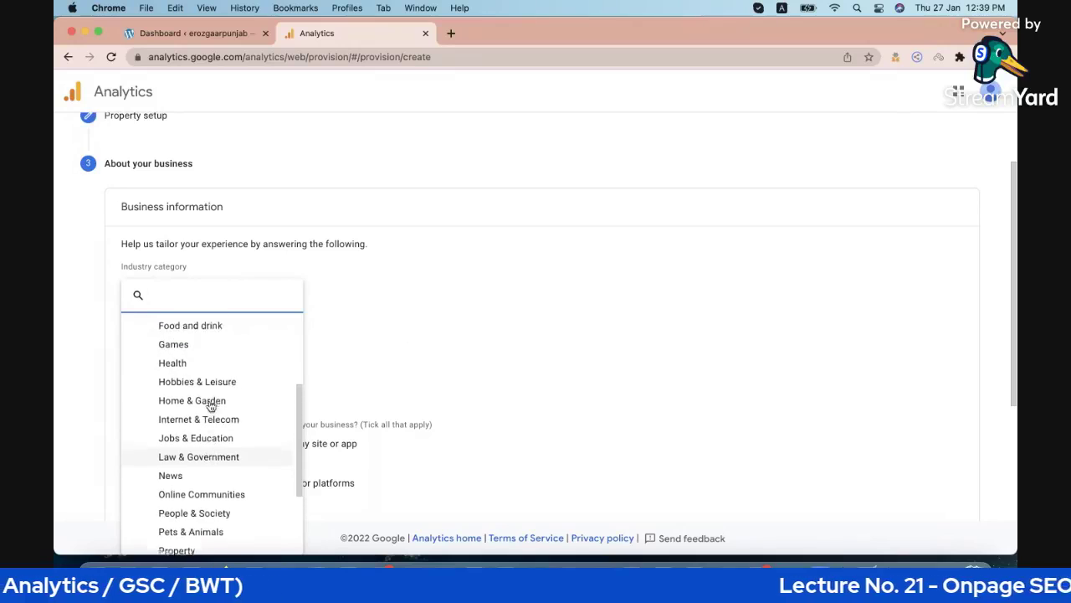
scroll(210, 407, up, 3)
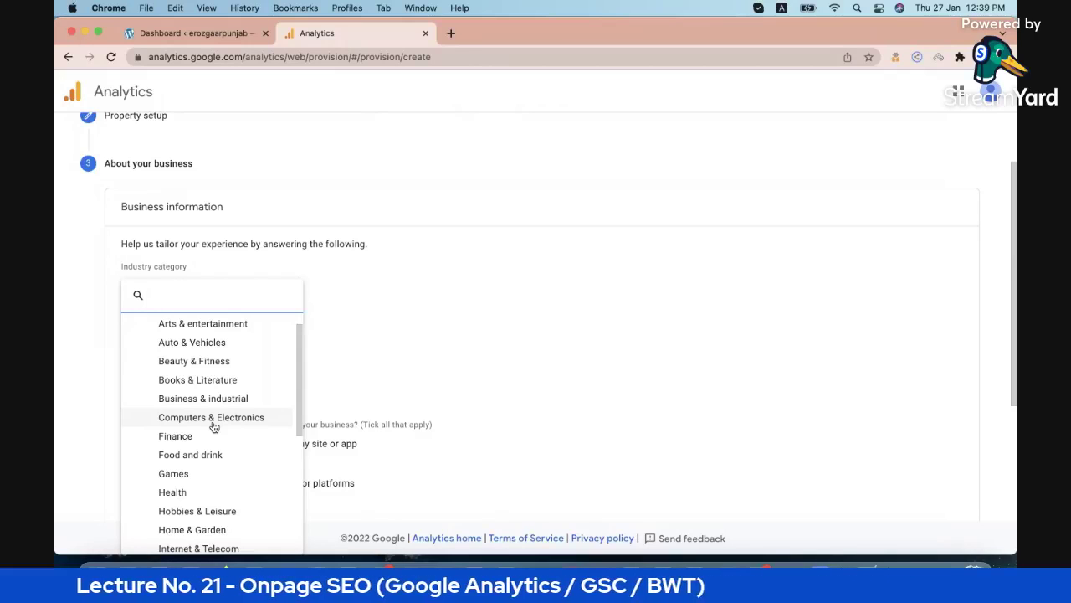
scroll(211, 460, down, 3)
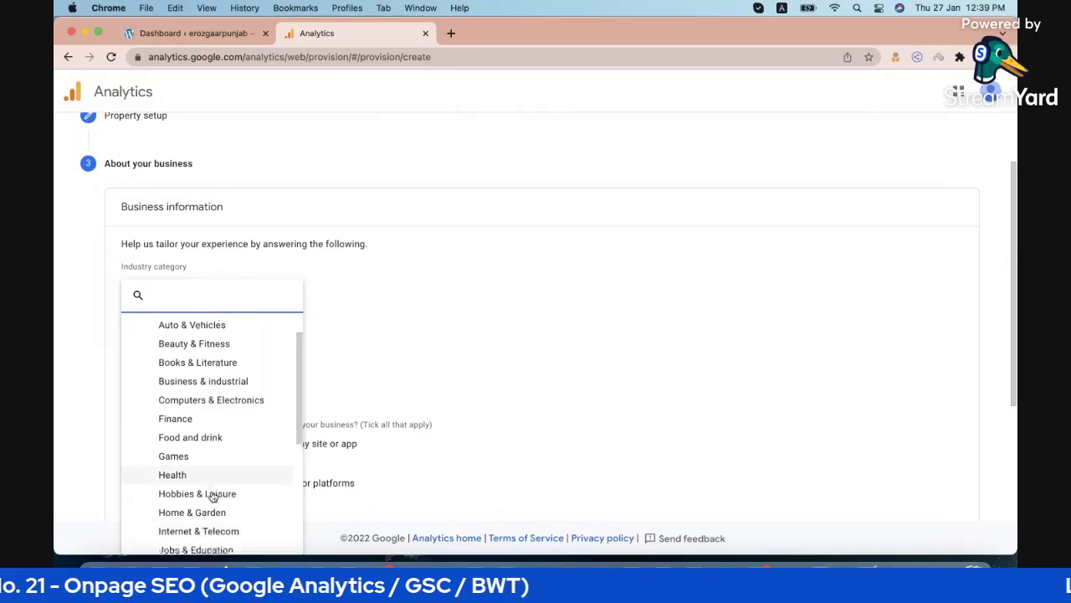
click(206, 489)
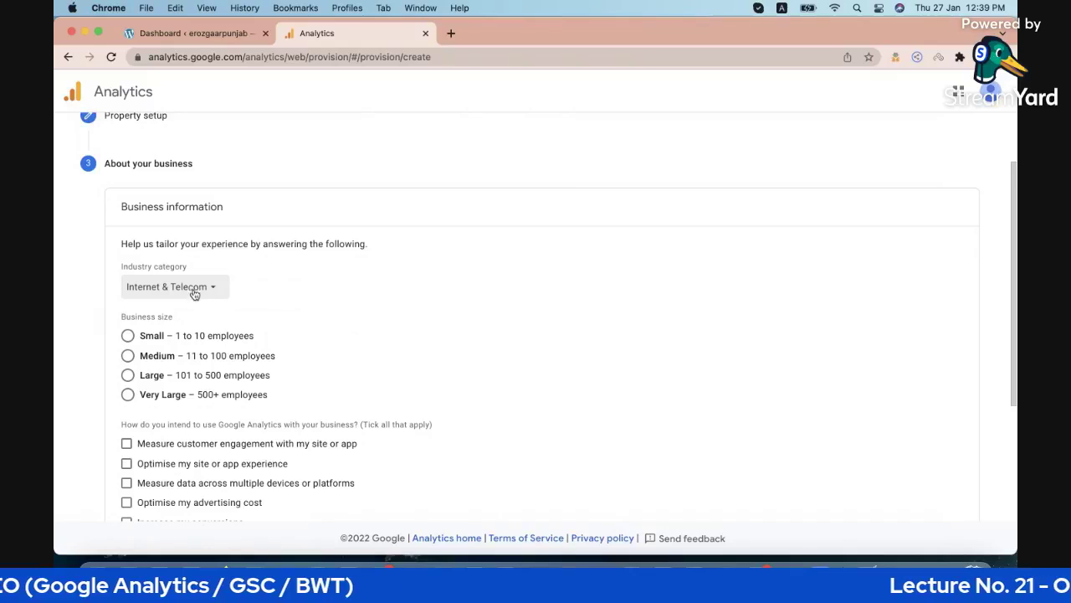
scroll(293, 288, down, 2)
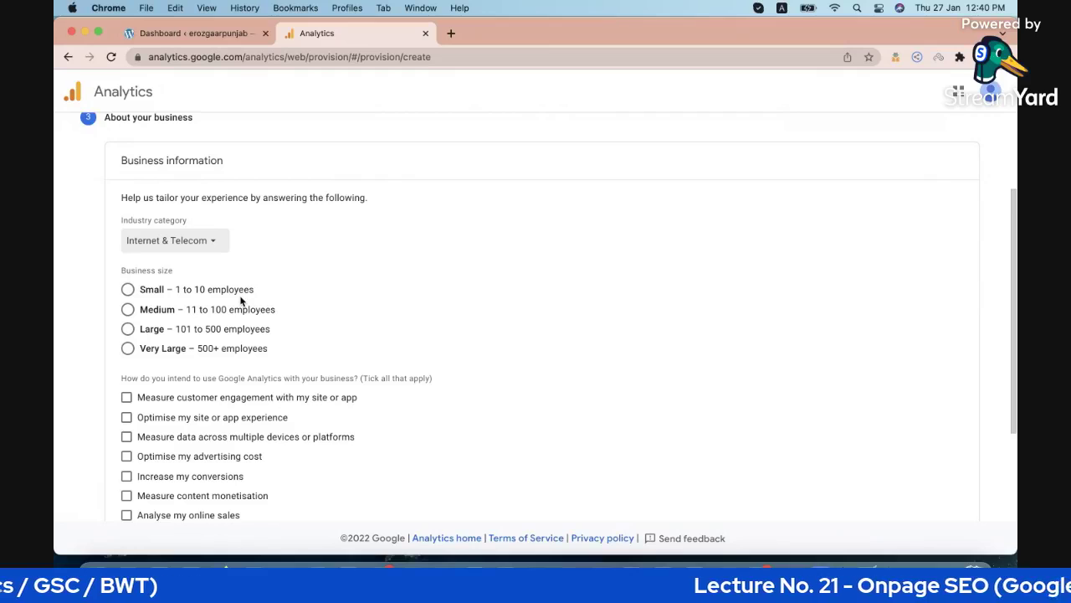
Step: Set the business size to Medium – 11 to 100 employees
click(207, 310)
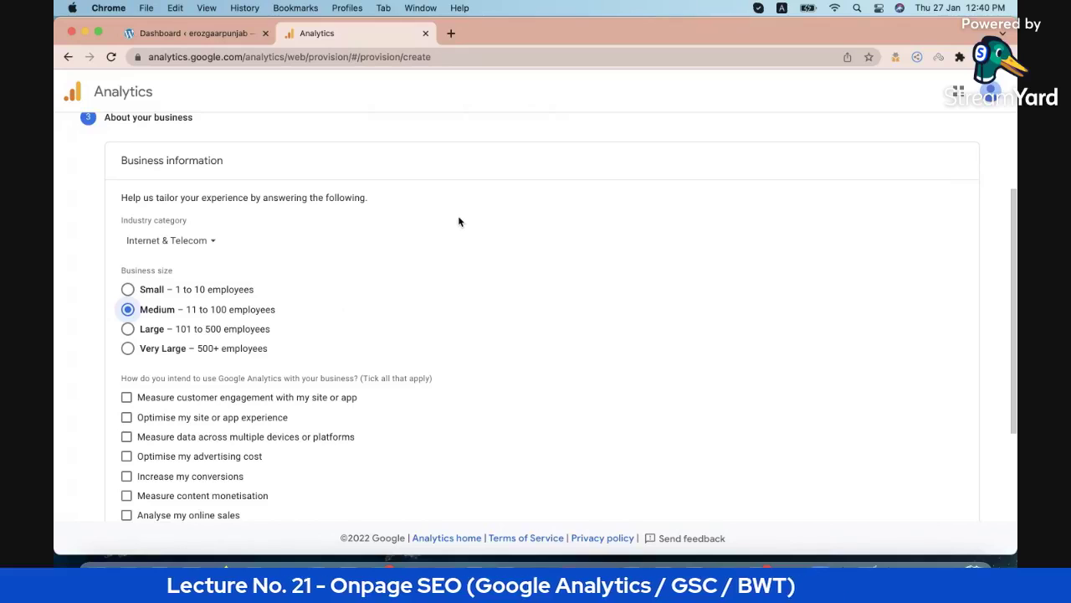
scroll(459, 222, down, 2)
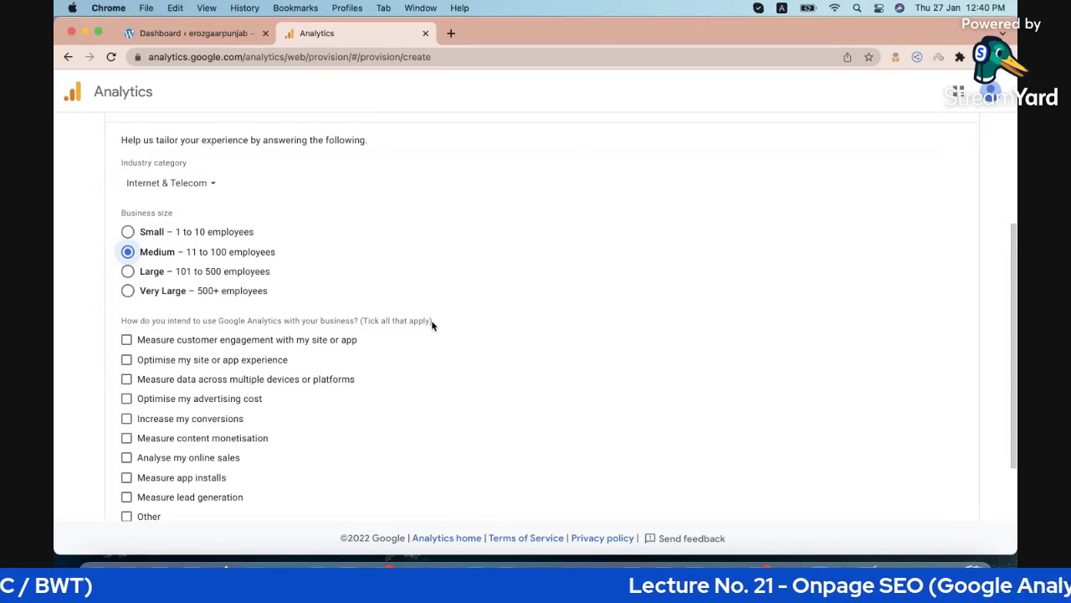
scroll(433, 325, down, 1)
Step: Tick all nine intended-use options, from customer engagement to lead generation, leaving Other unticked
click(204, 304)
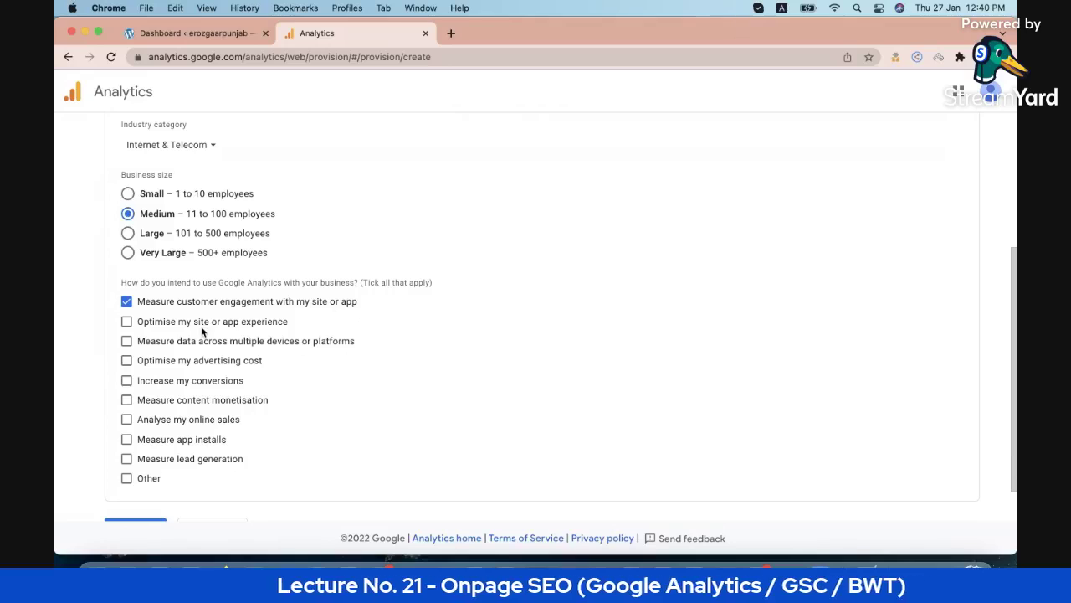
click(195, 327)
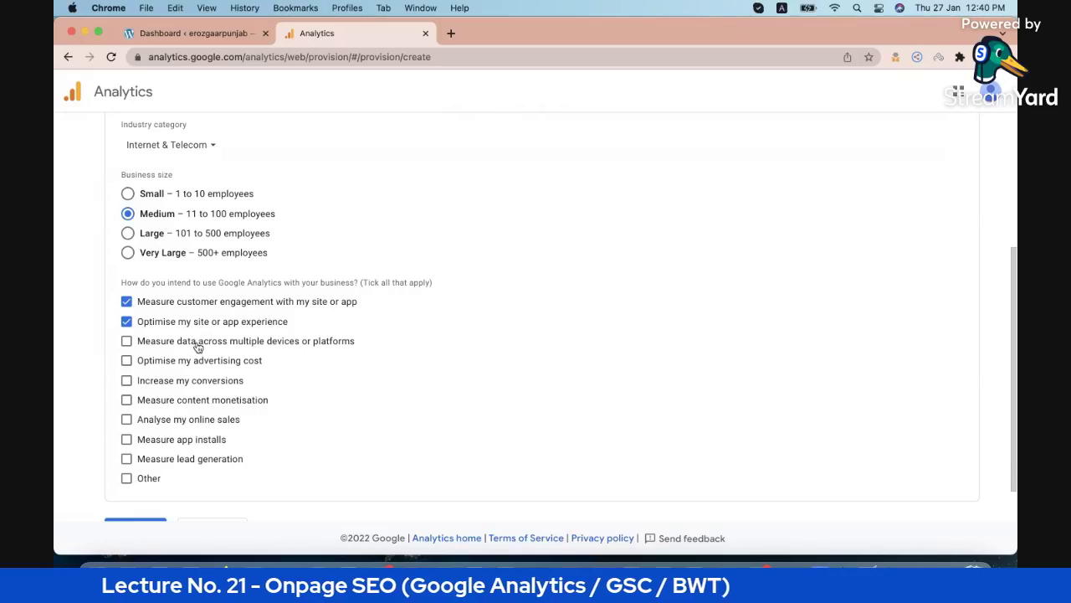
click(197, 344)
click(196, 363)
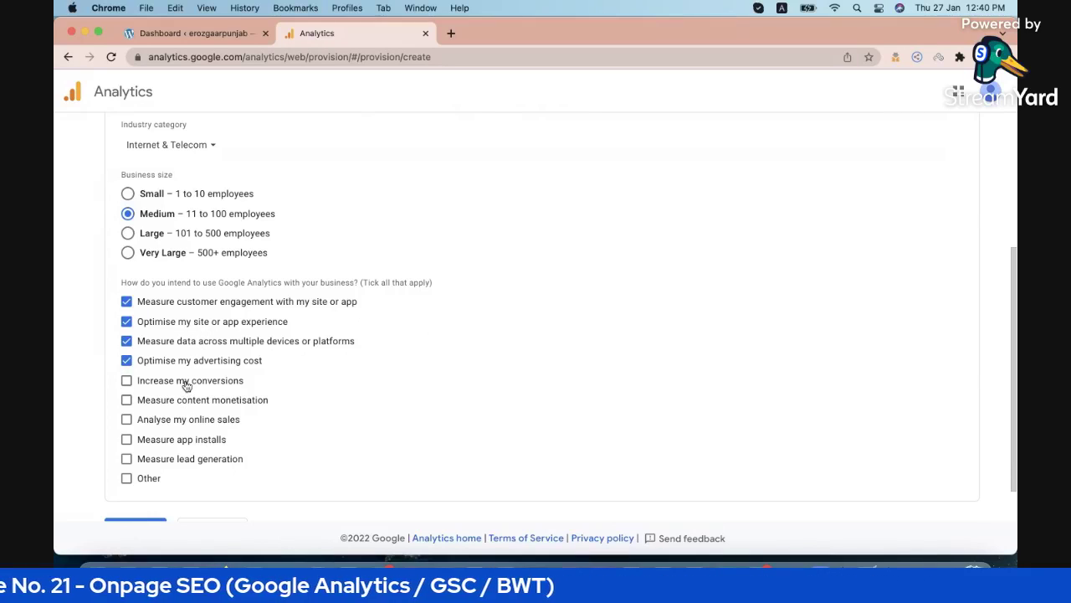
click(187, 385)
click(179, 405)
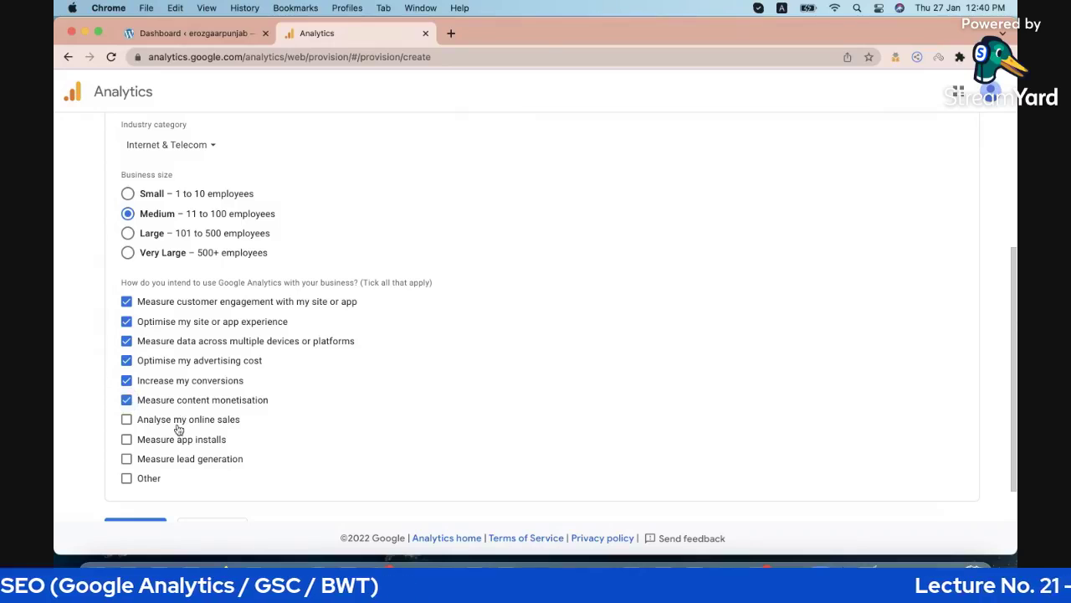
click(177, 425)
click(179, 439)
click(176, 458)
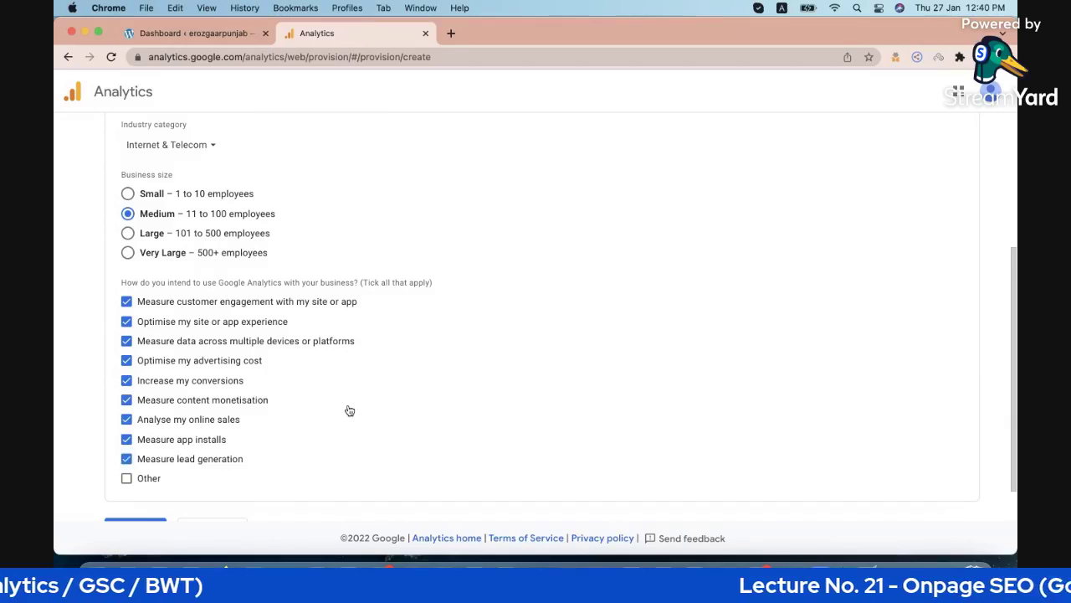
scroll(350, 410, down, 1)
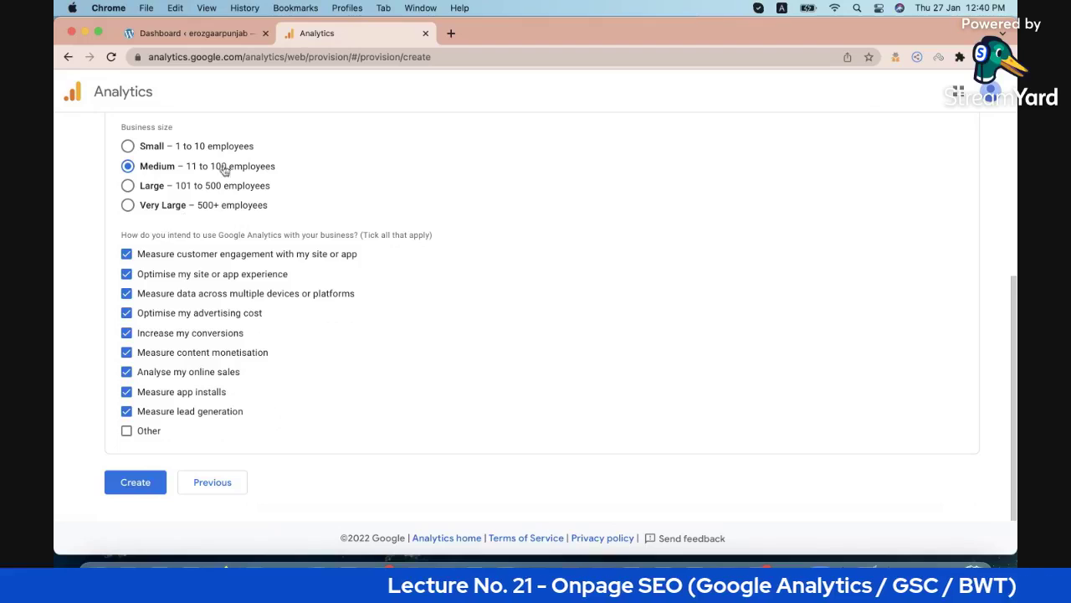
scroll(349, 282, up, 5)
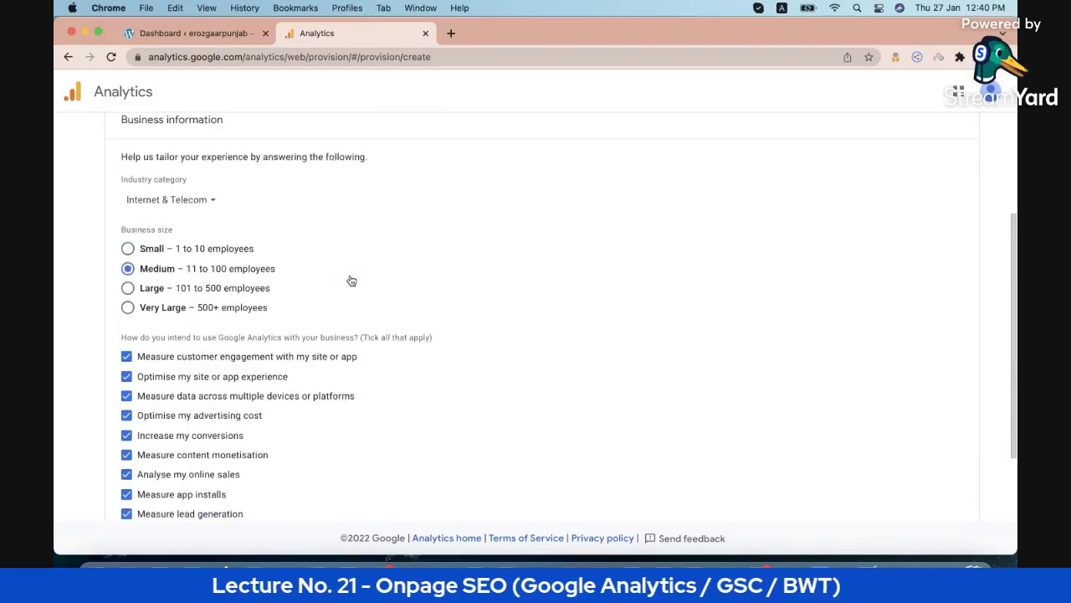
scroll(351, 280, down, 5)
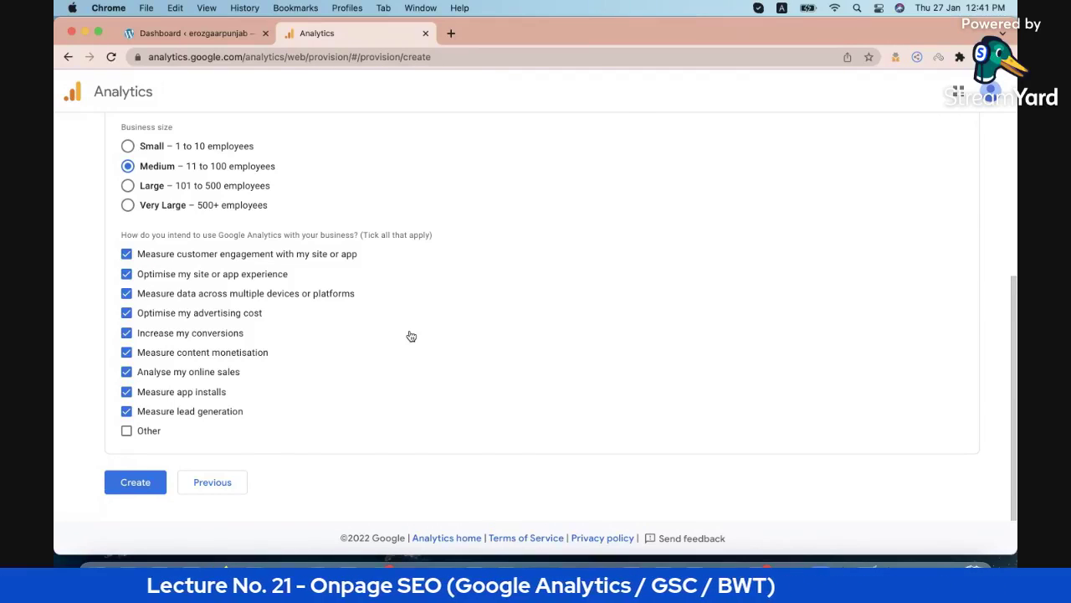
Step: Create the account and accept the GDPR Data Processing Terms
click(141, 484)
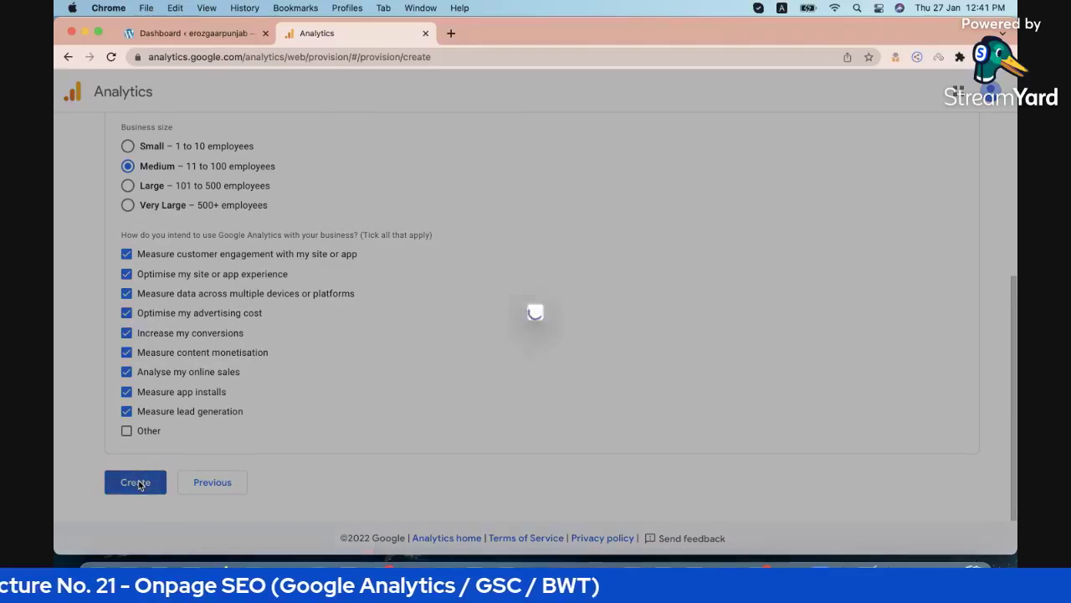
scroll(410, 314, down, 5)
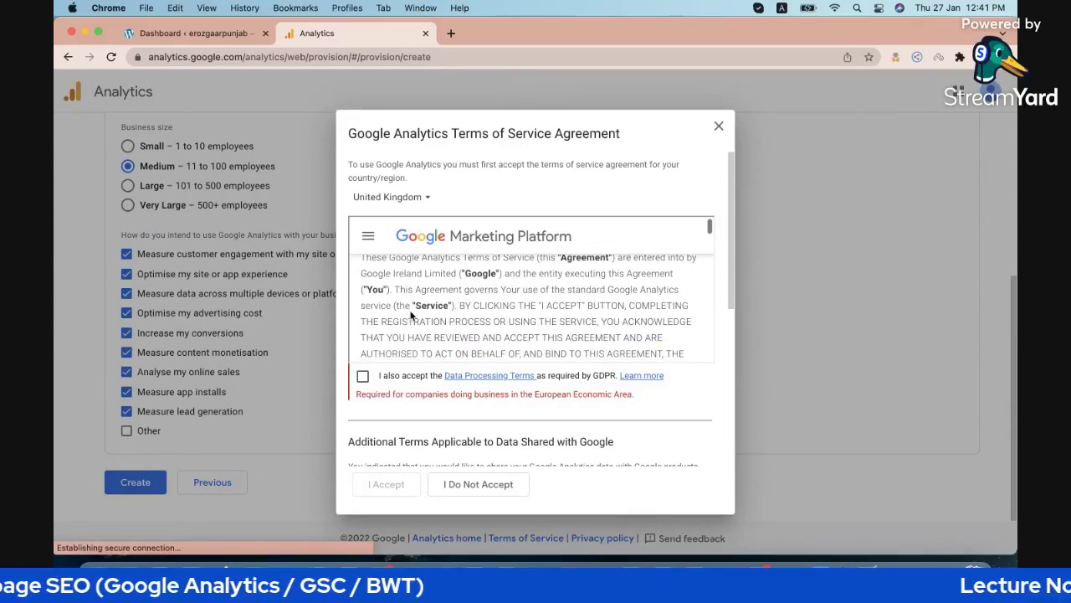
scroll(394, 334, down, 3)
scroll(364, 375, down, 1)
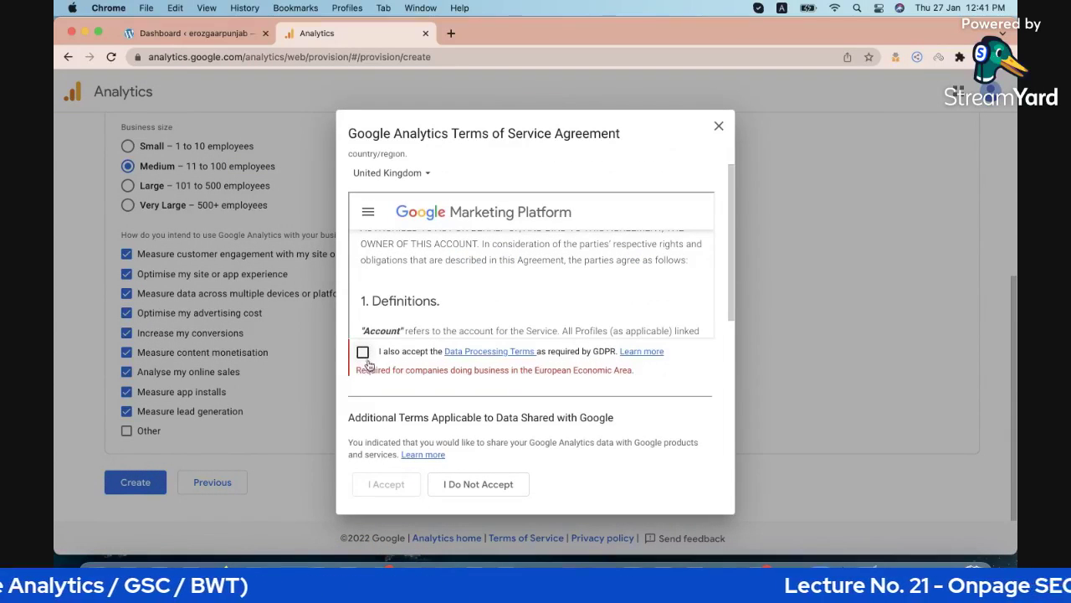
click(363, 352)
Step: Accept the Measurement Controller data protection terms and agree to the terms of service
scroll(368, 360, down, 2)
scroll(459, 230, down, 5)
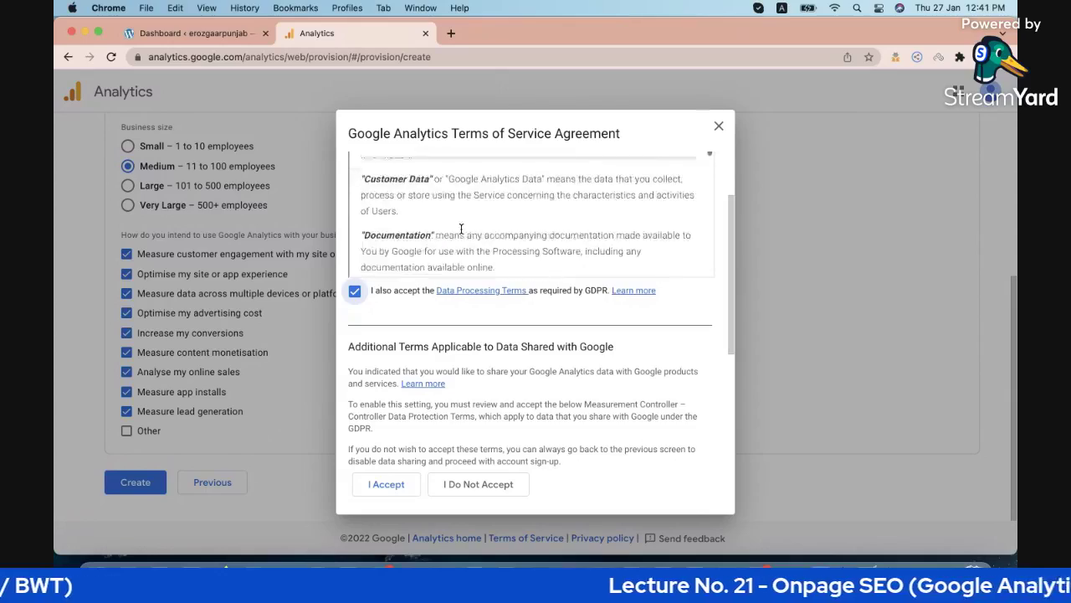
scroll(403, 362, down, 5)
scroll(404, 361, down, 15)
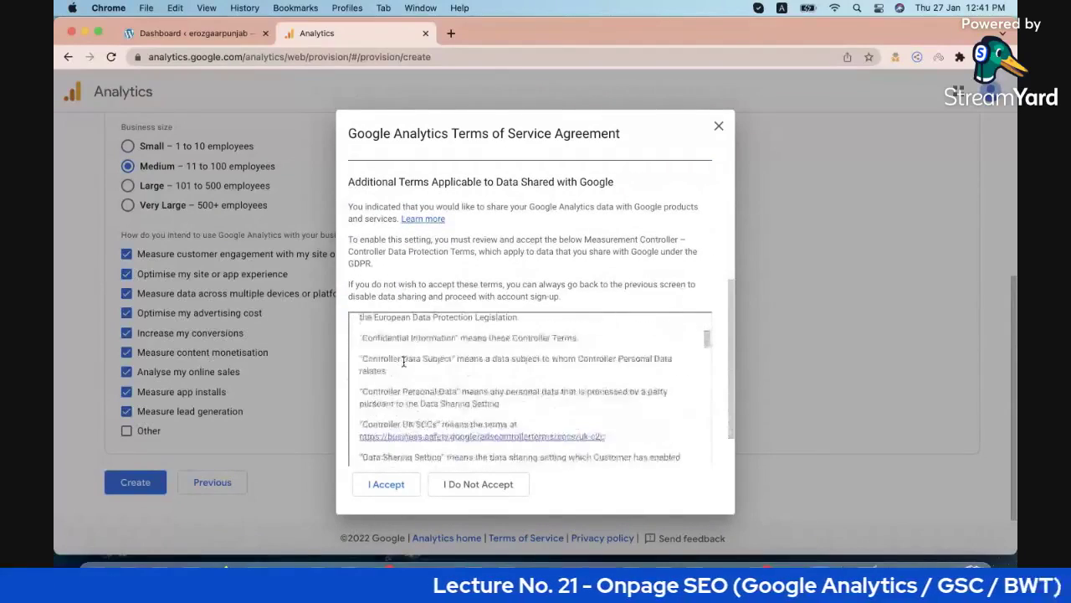
scroll(433, 332, down, 2)
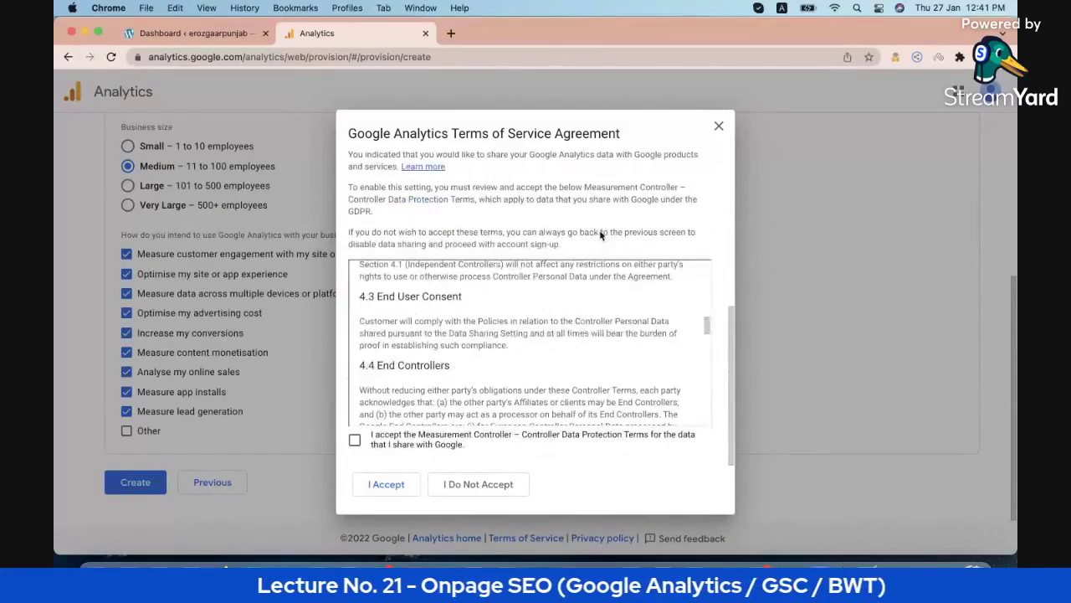
click(377, 443)
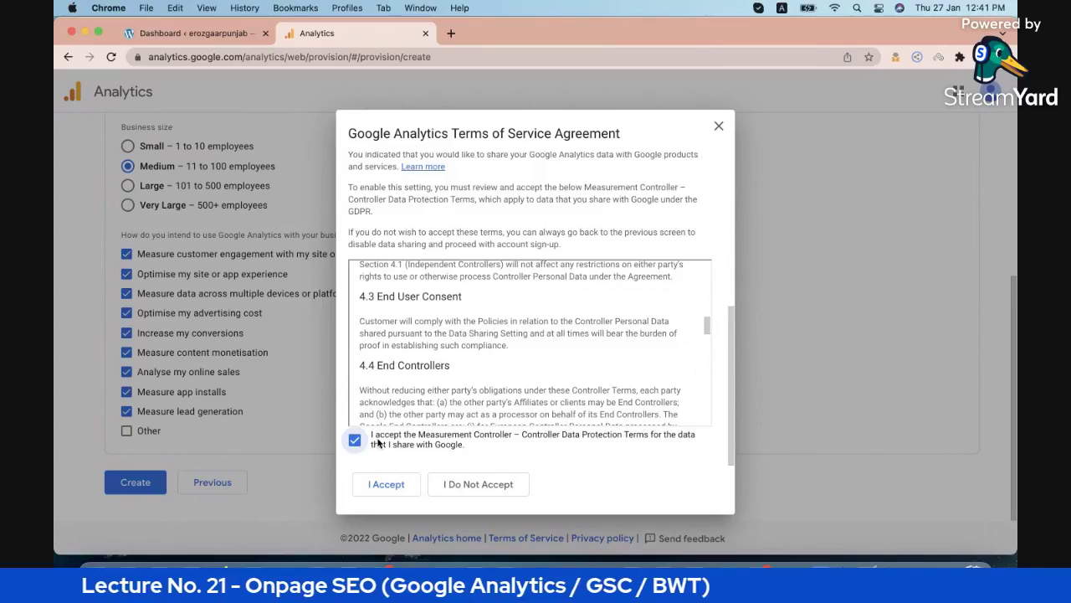
click(382, 491)
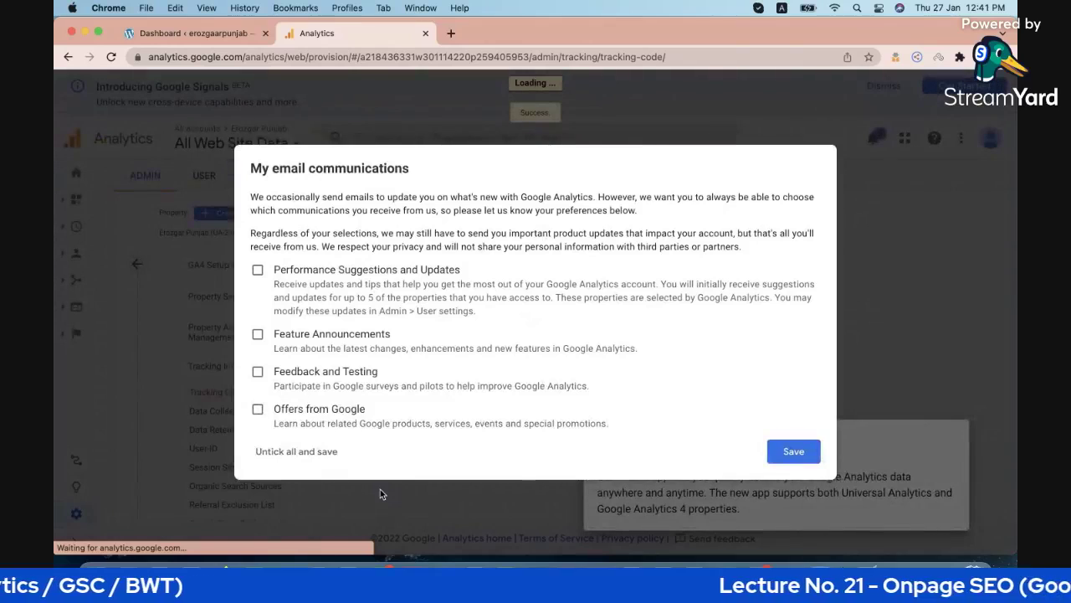
Step: Save email preferences with nothing ticked, then select the Tracking ID and gtag snippet
click(794, 457)
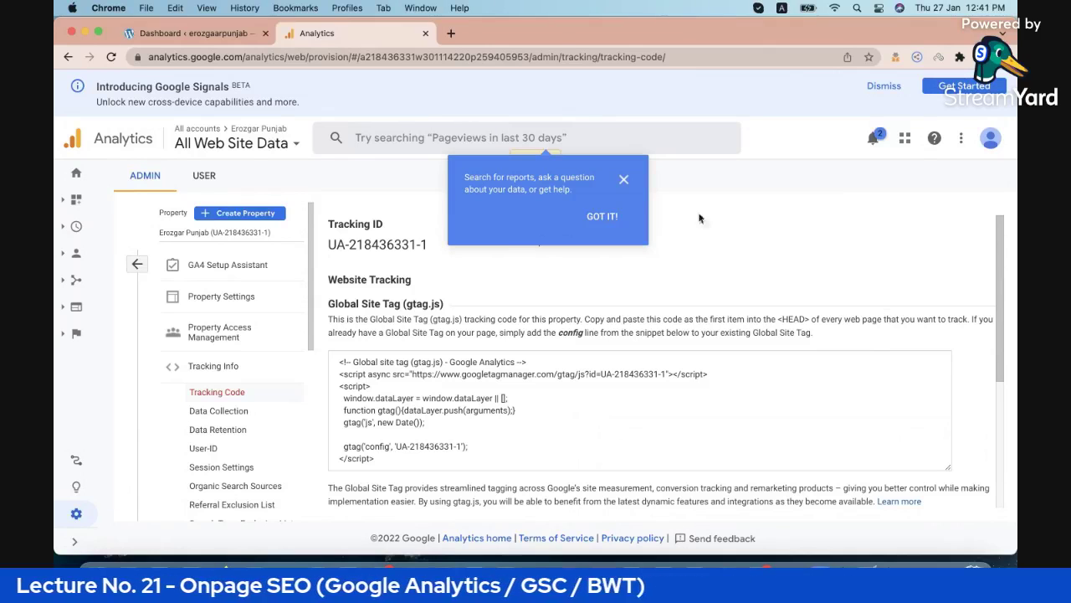
click(623, 178)
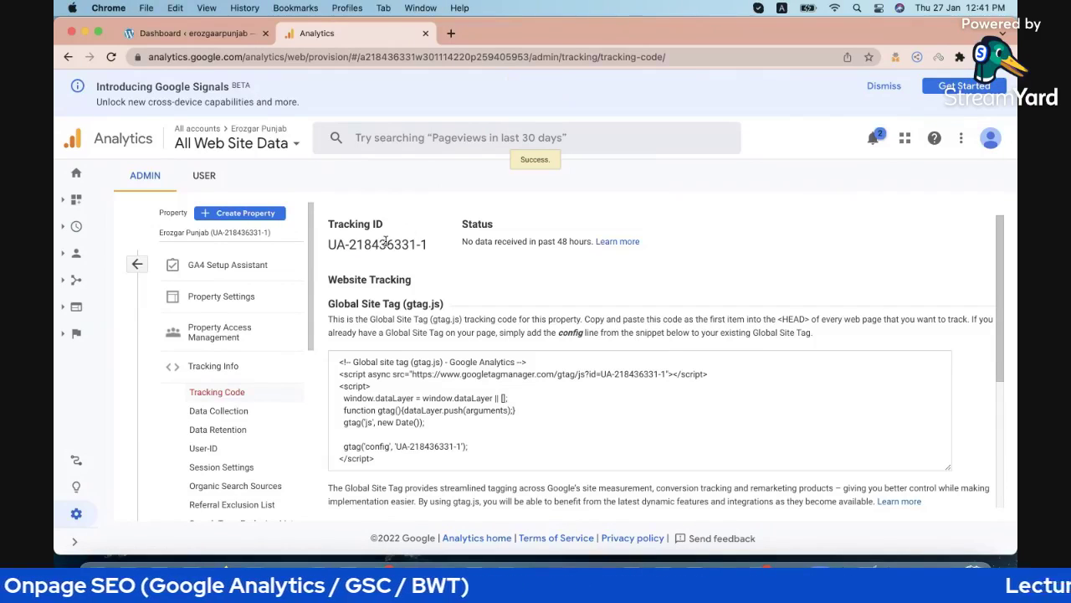
triple_click(385, 242)
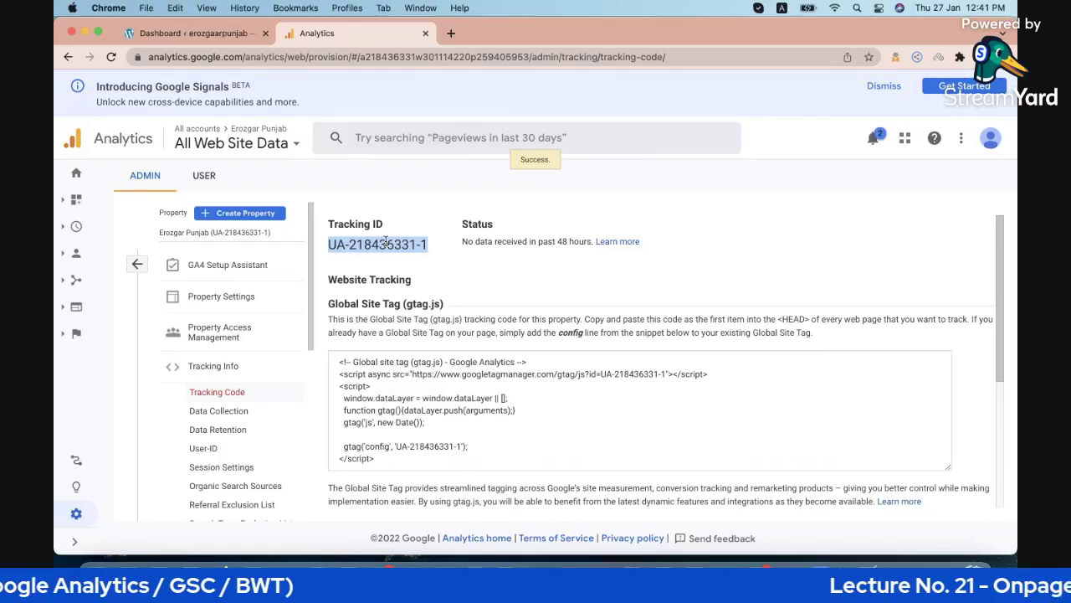
click(395, 422)
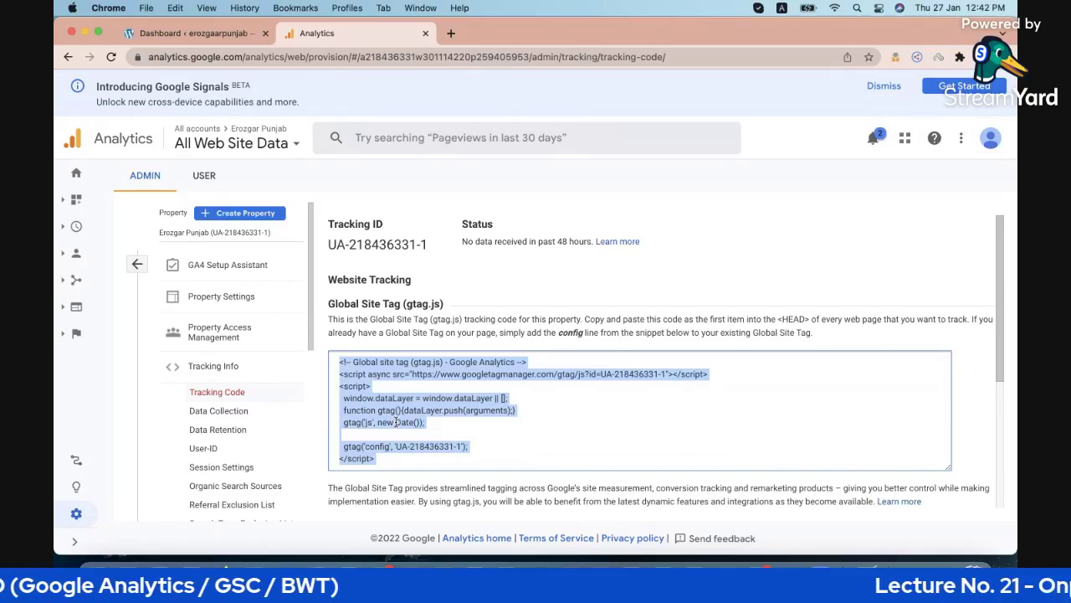
click(472, 405)
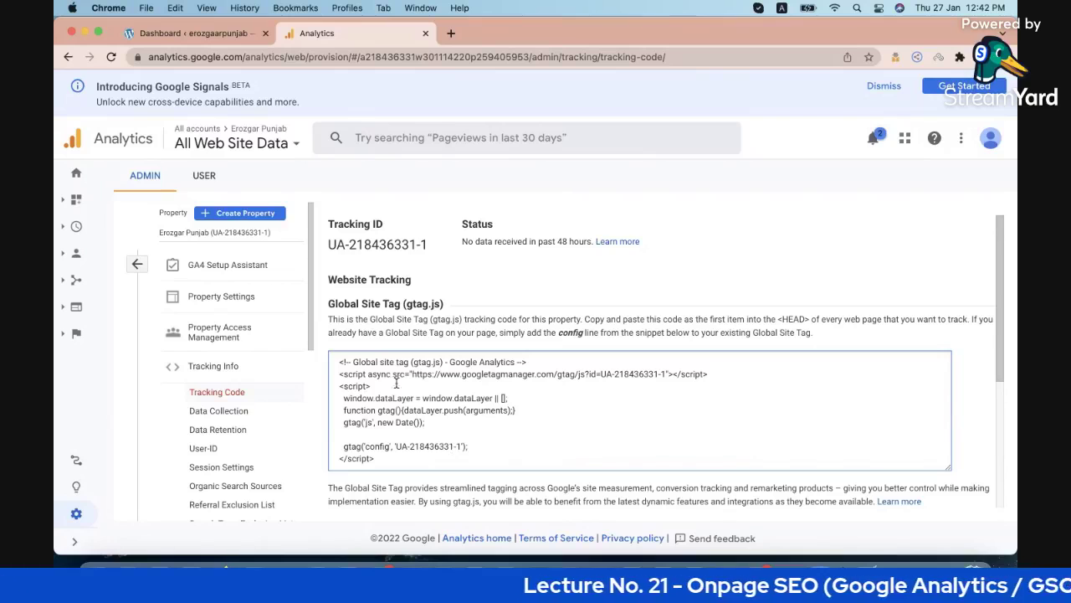
Step: Minimize Analytics, read the StreamYard comments, then restore the tracking code window
click(83, 34)
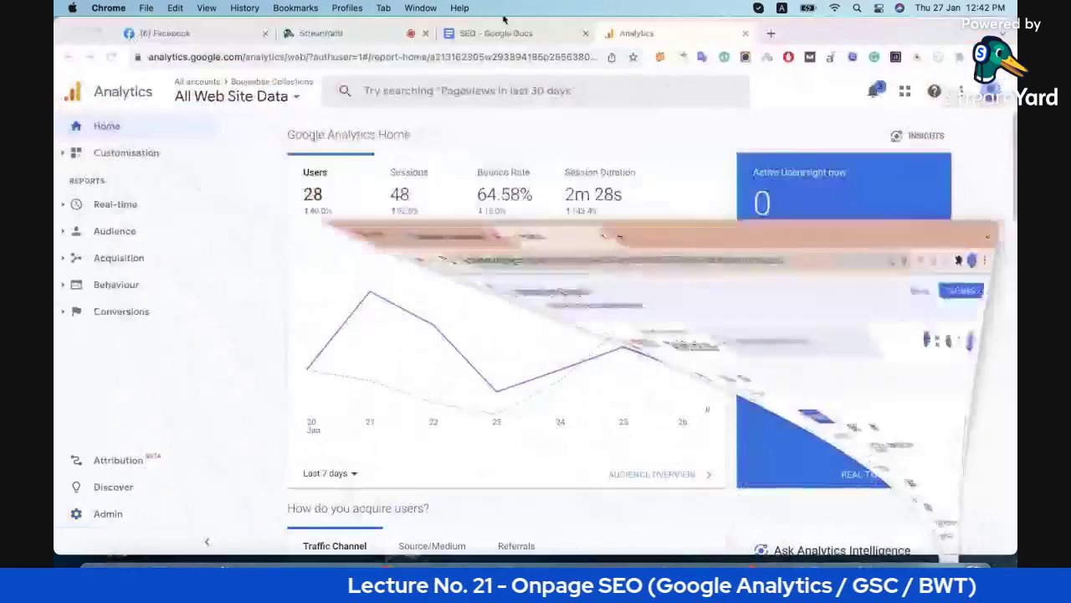
click(373, 33)
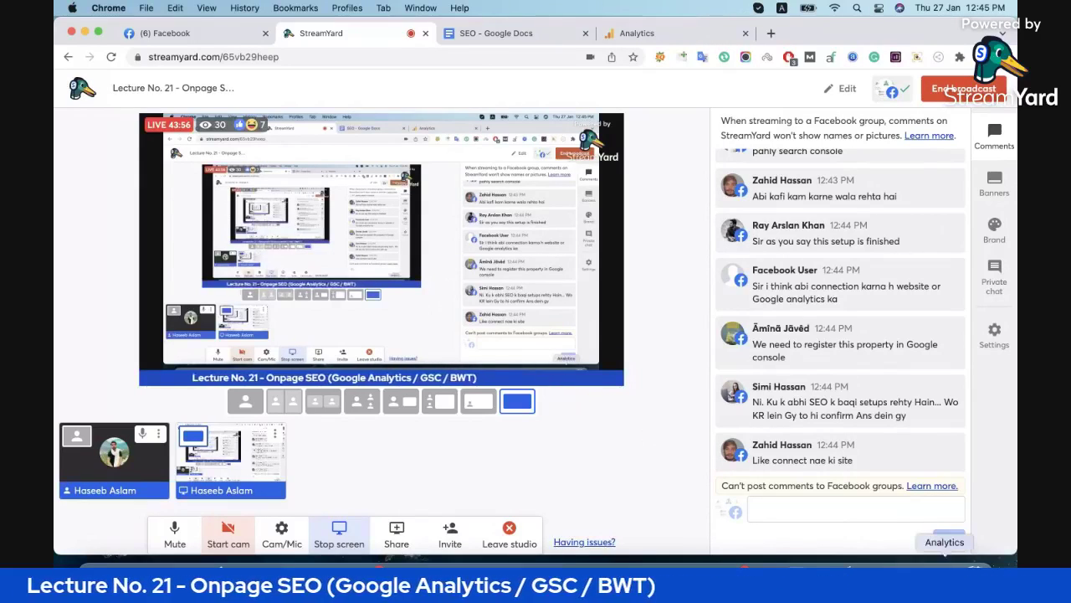
click(945, 559)
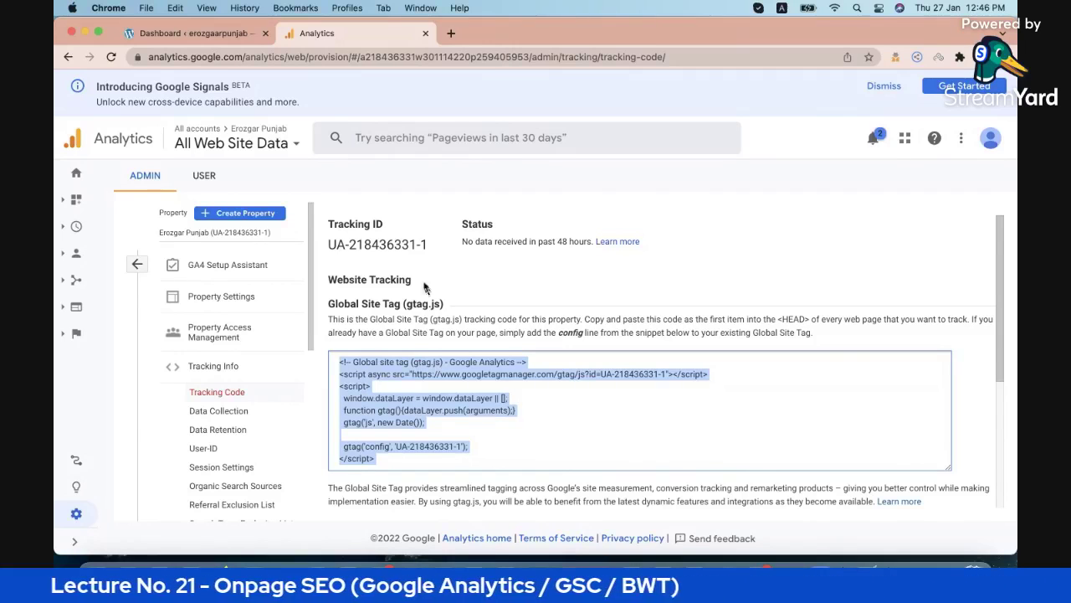
Step: Reselect the Tracking ID and gtag snippet, then minimize Analytics to show StreamYard
click(418, 411)
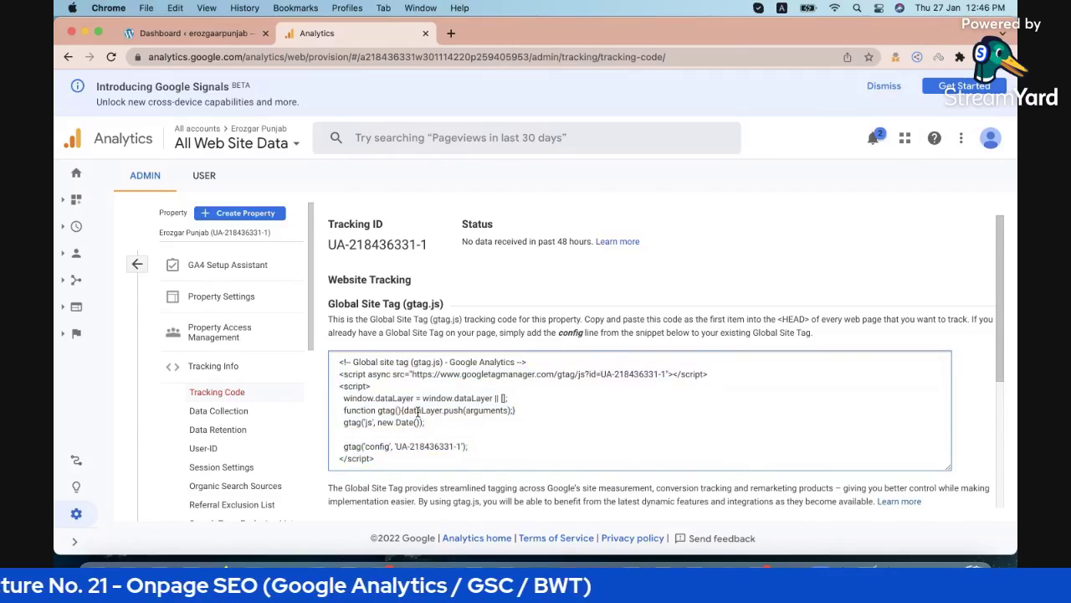
triple_click(386, 243)
click(411, 402)
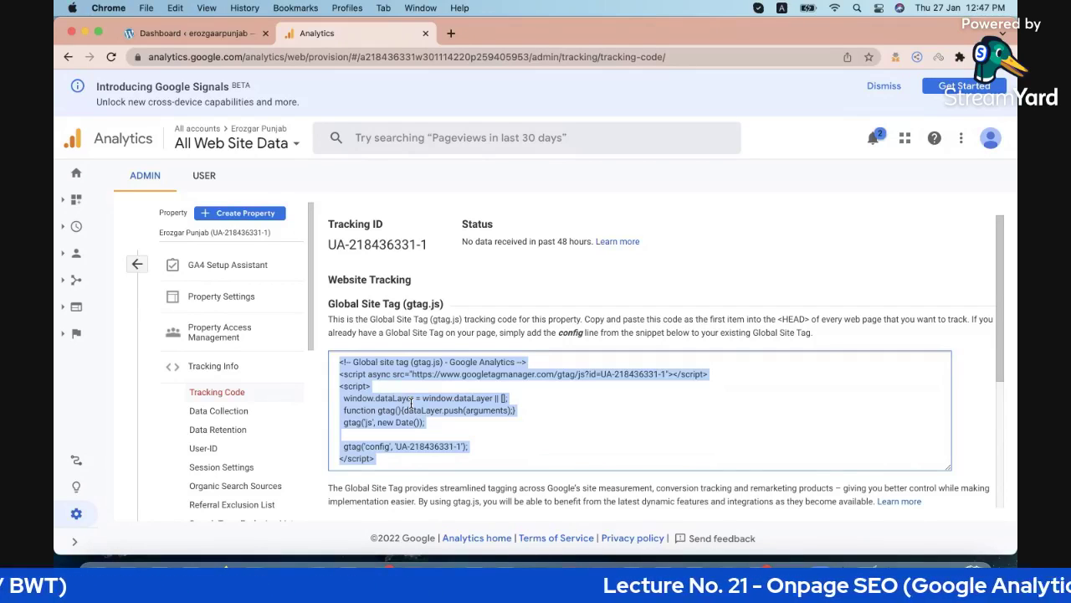
click(85, 33)
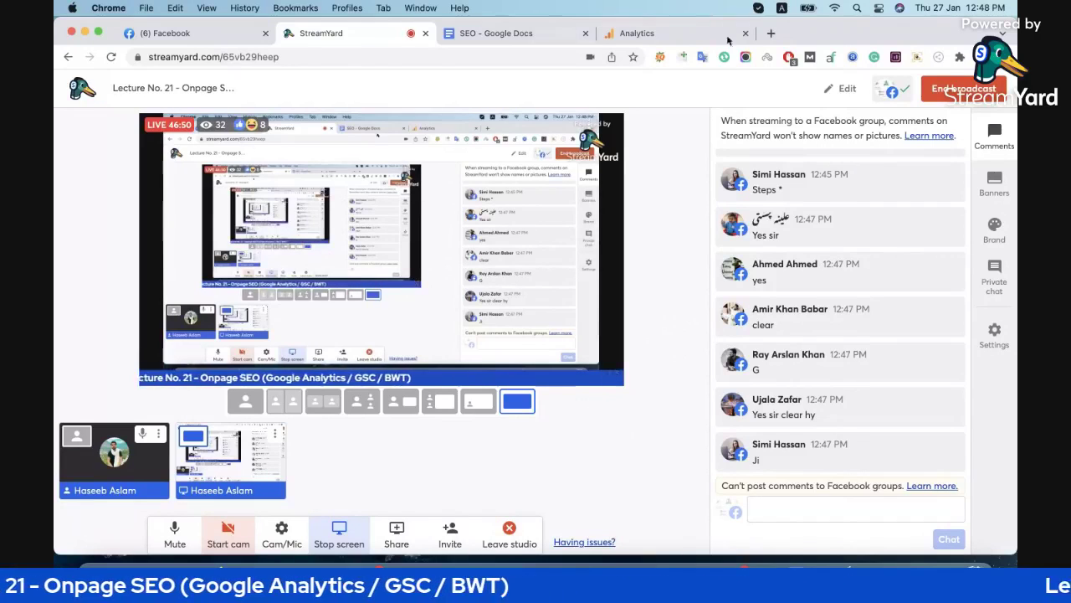
key(super+grave)
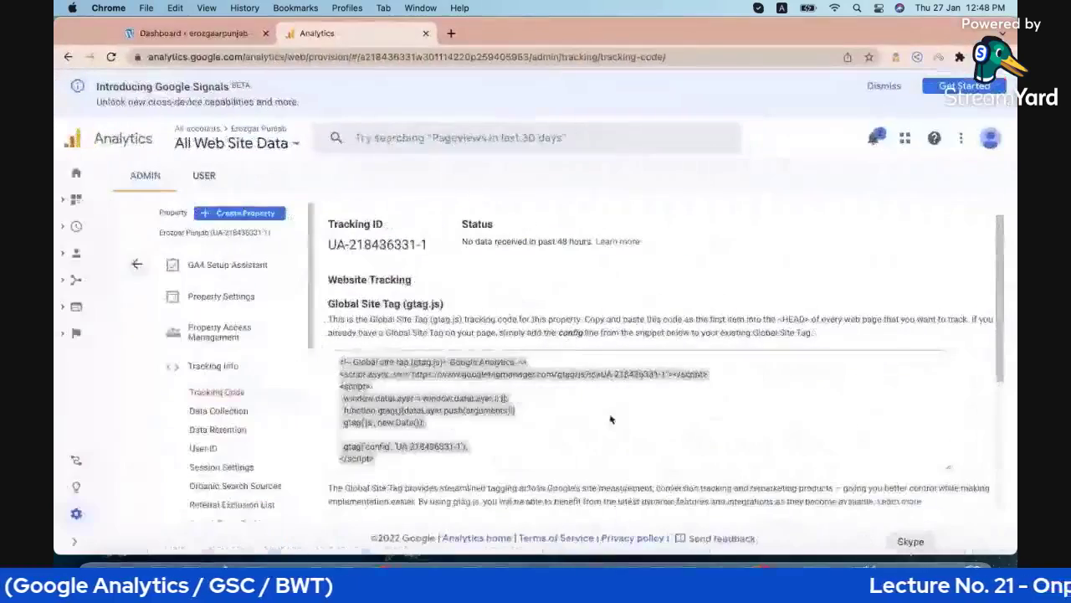
click(502, 408)
click(502, 407)
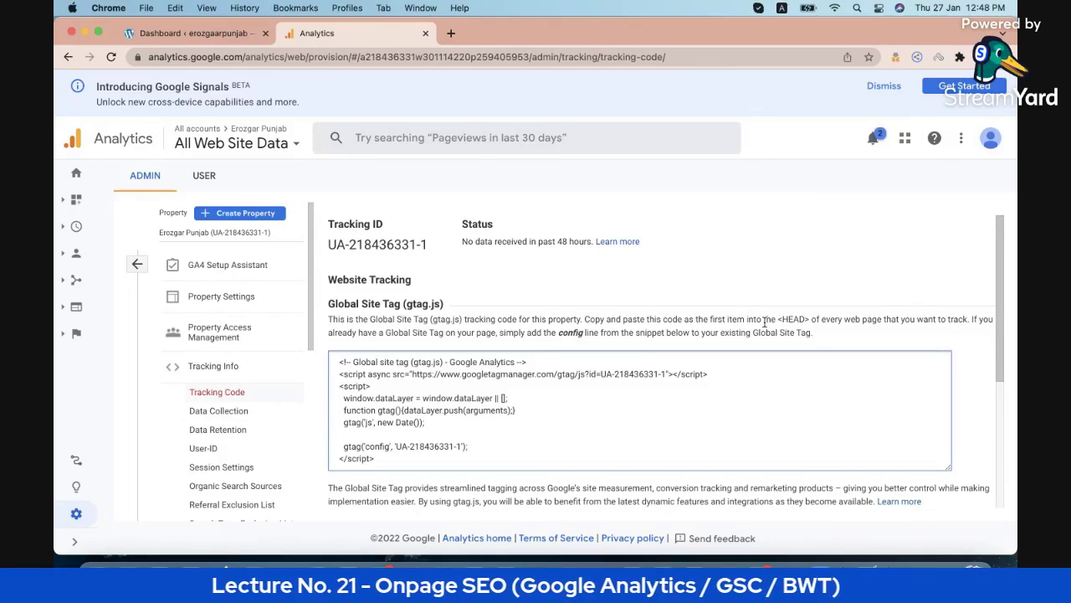
drag(812, 320, 776, 319)
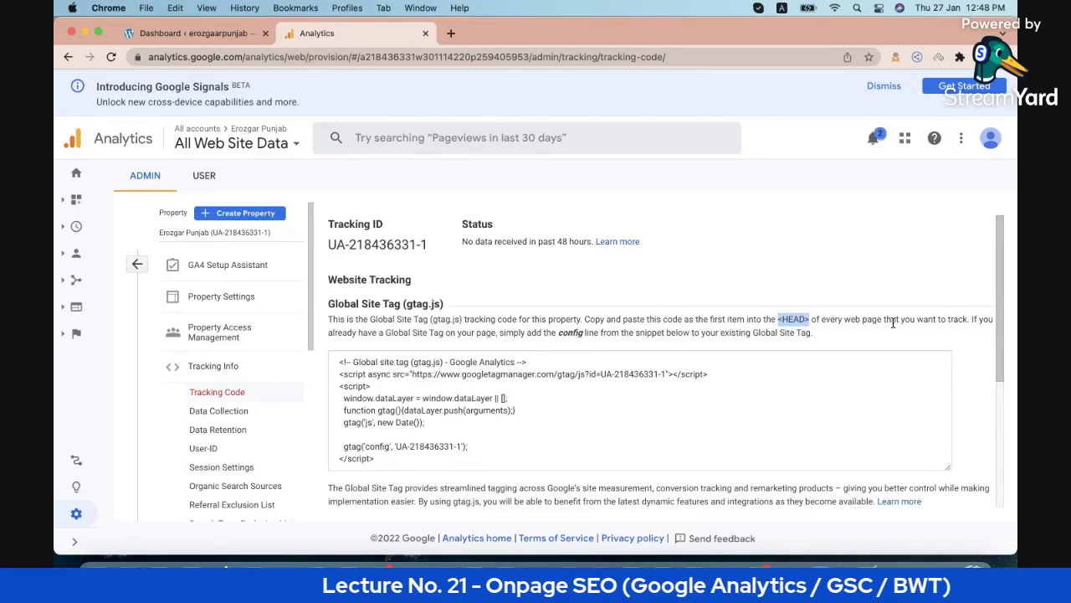
click(774, 419)
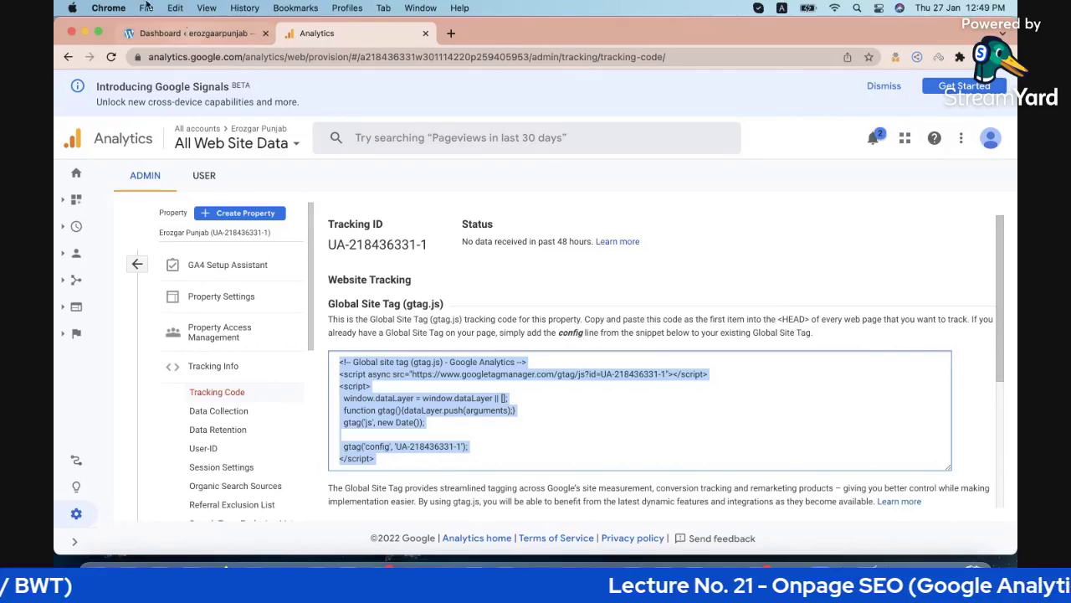
Step: Load the 000webhost.com site in a new browser tab
click(186, 34)
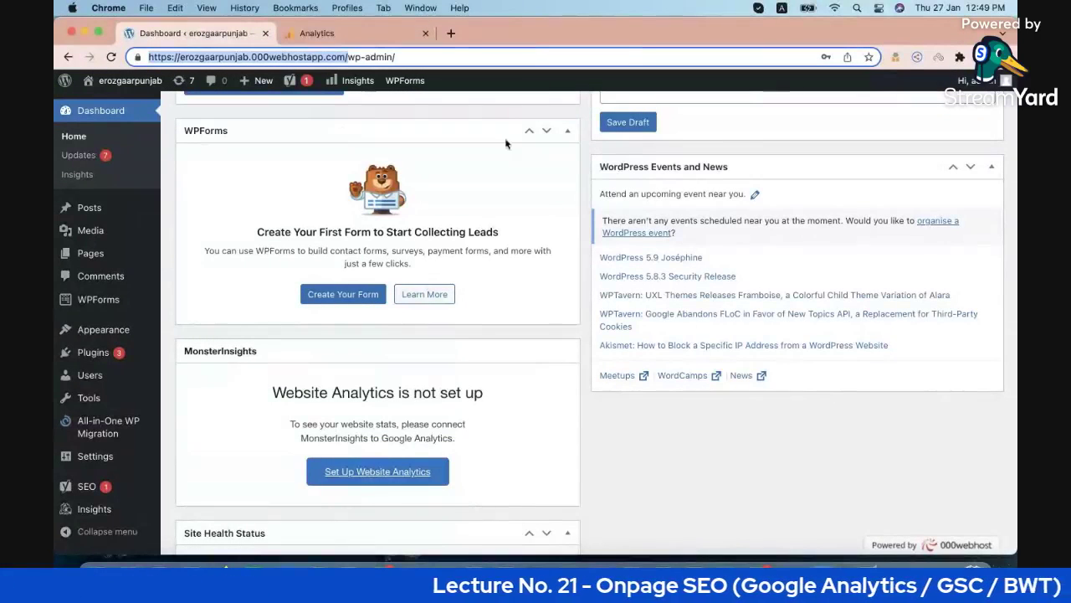
click(450, 33)
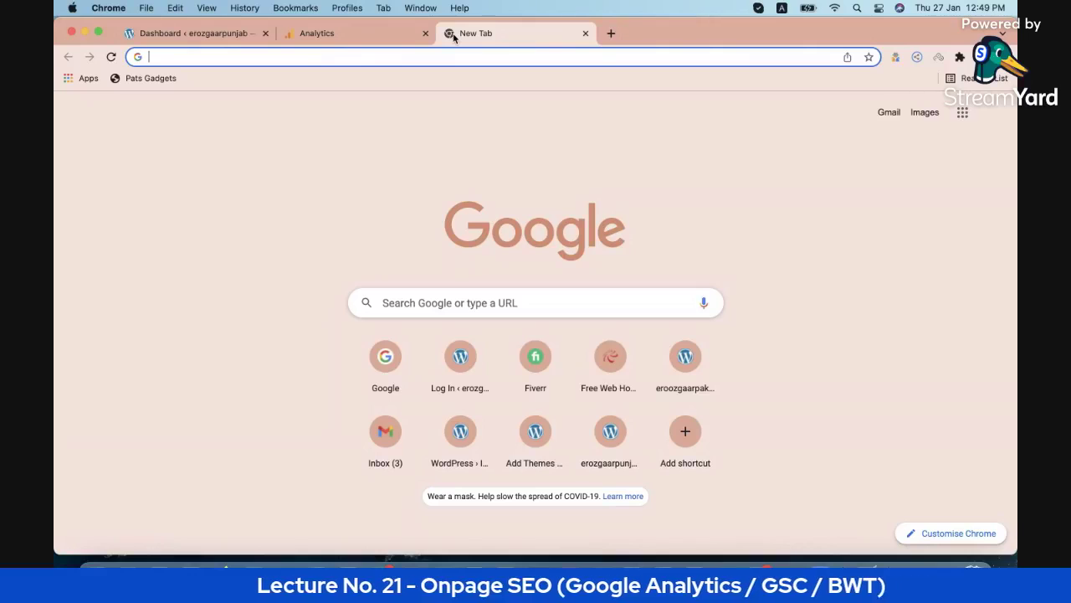
text(00)
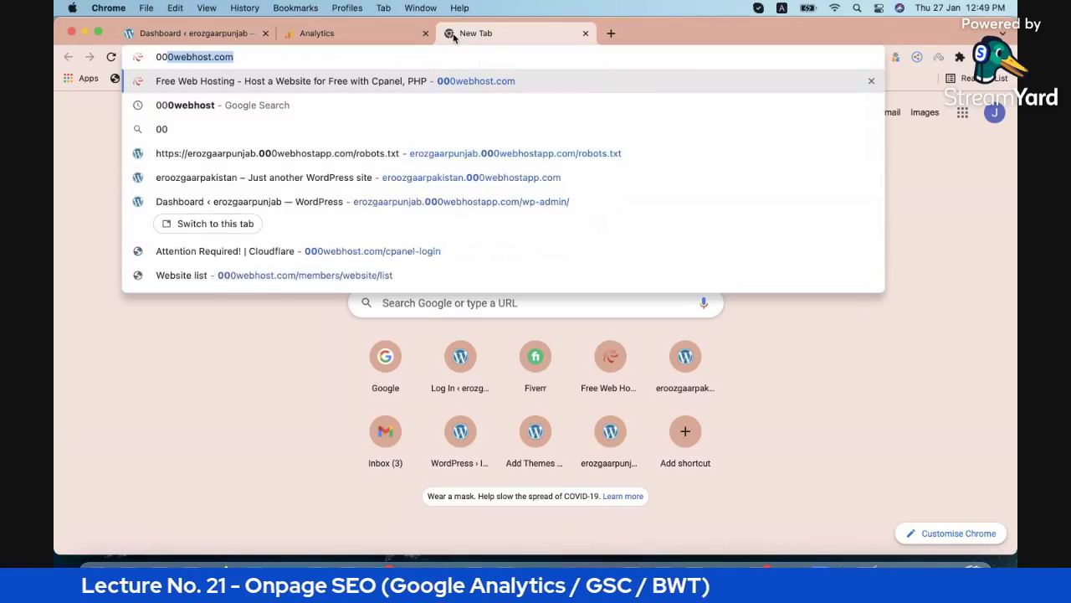
key(Return)
click(210, 33)
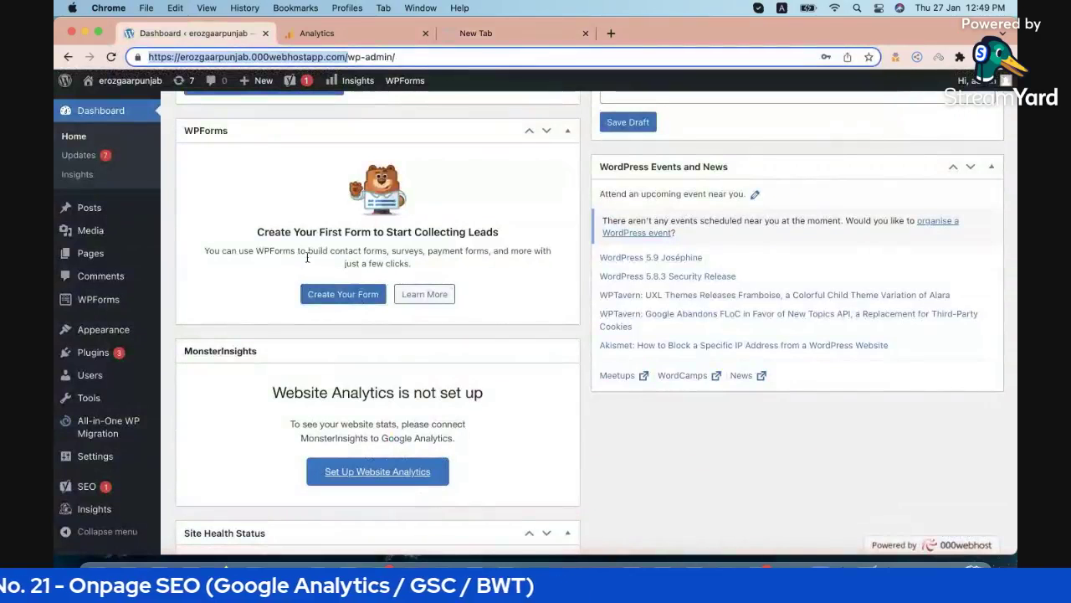
scroll(241, 314, down, 2)
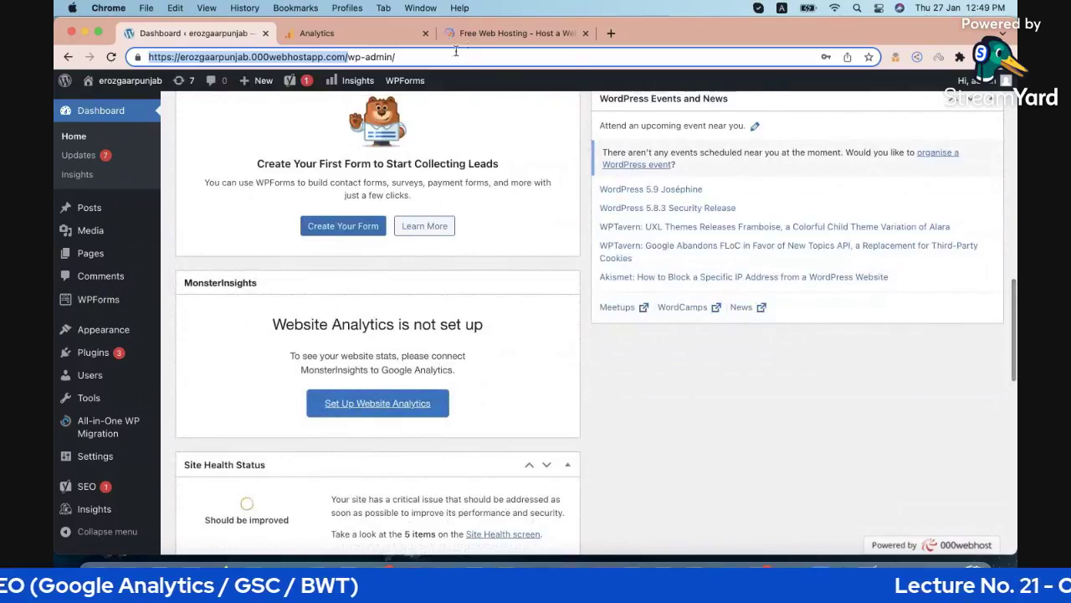
click(358, 34)
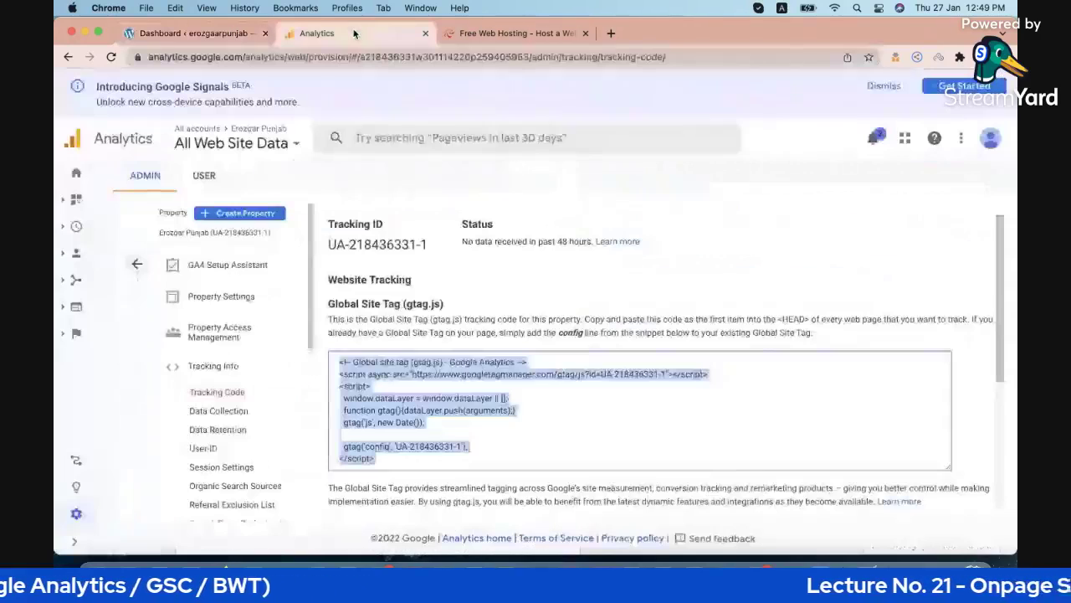
triple_click(389, 243)
click(426, 450)
key(super+c)
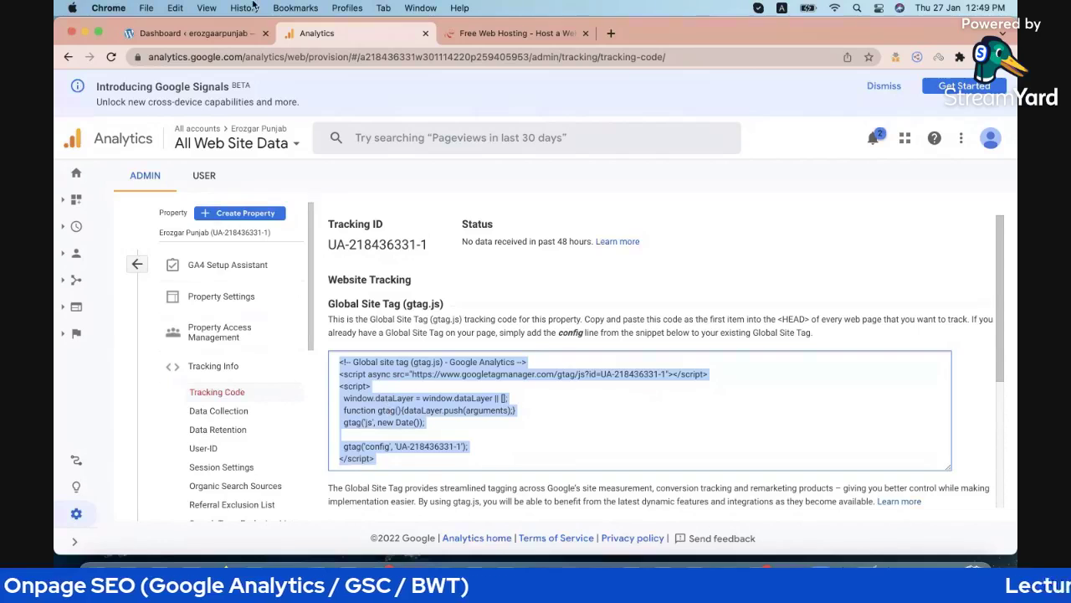
click(196, 33)
scroll(108, 351, down, 5)
Step: Open the Theme Editor on Shapely's style.css and dismiss the direct-editing warning
mouse_move(109, 356)
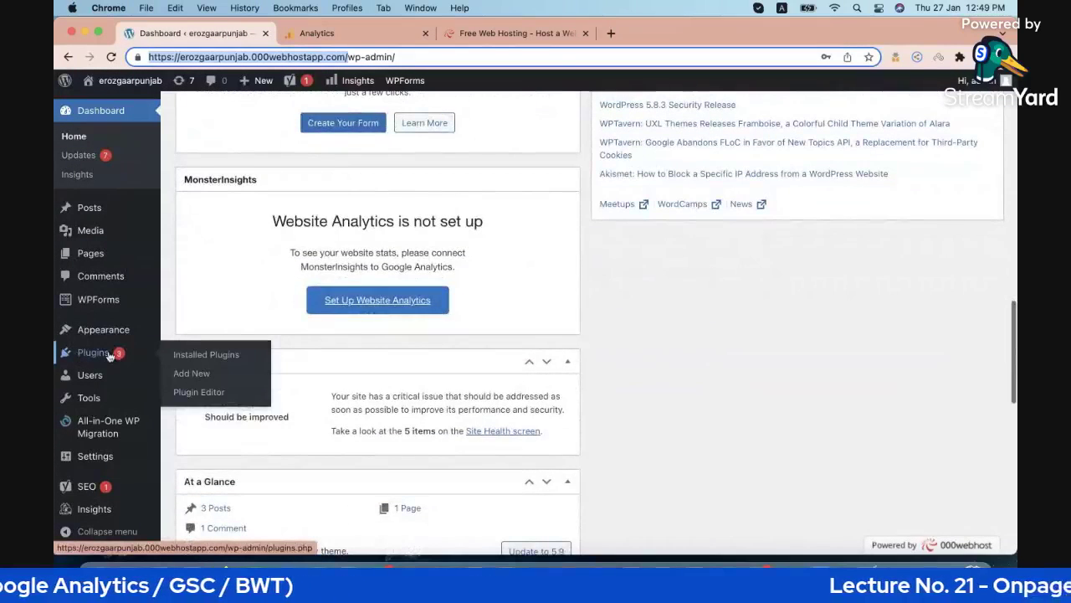
mouse_move(96, 330)
click(194, 465)
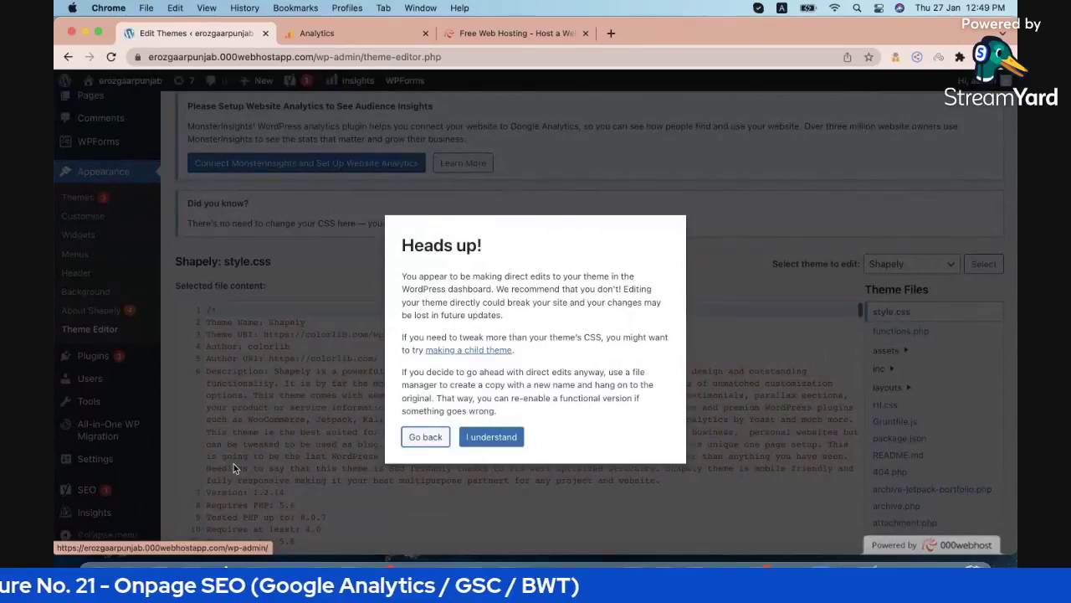
click(477, 448)
Step: Scroll through the Shapely Theme Files list to find header.php
scroll(636, 376, down, 4)
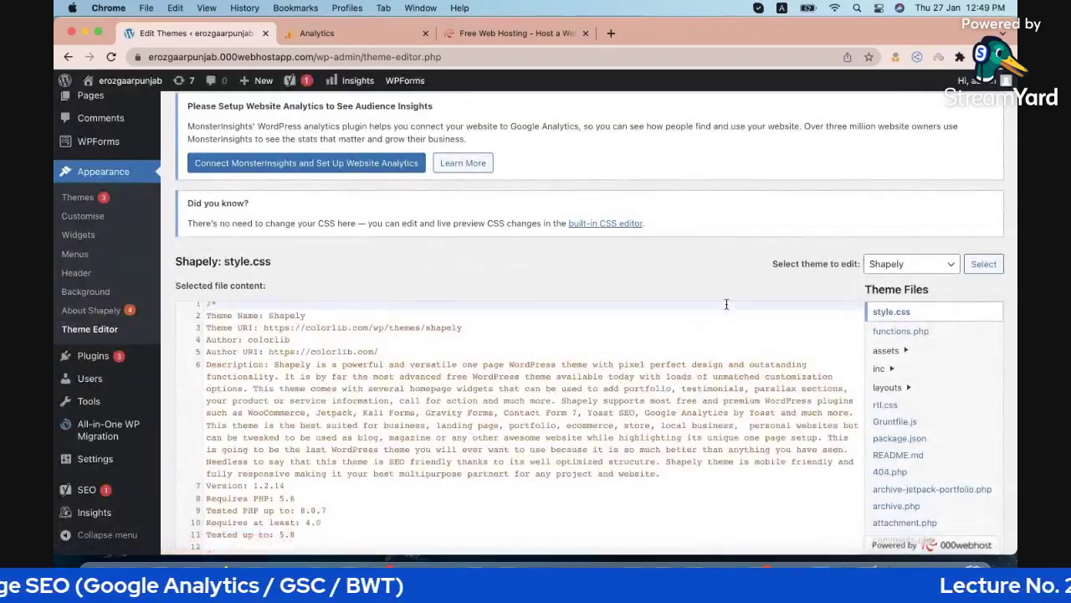
scroll(787, 261, down, 1)
scroll(787, 261, down, 1)
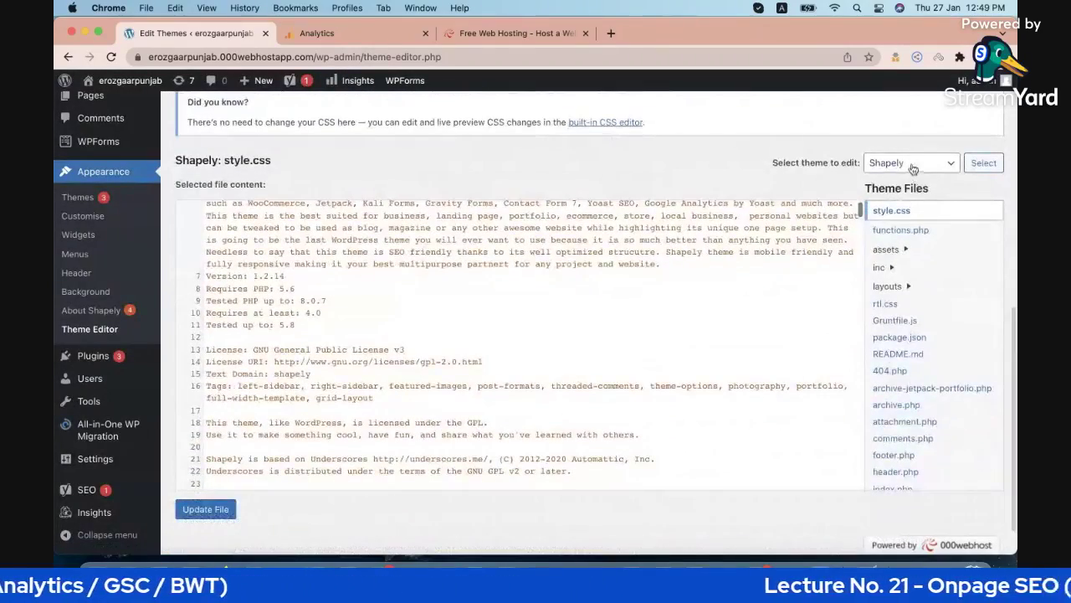
scroll(684, 310, up, 5)
scroll(684, 322, up, 3)
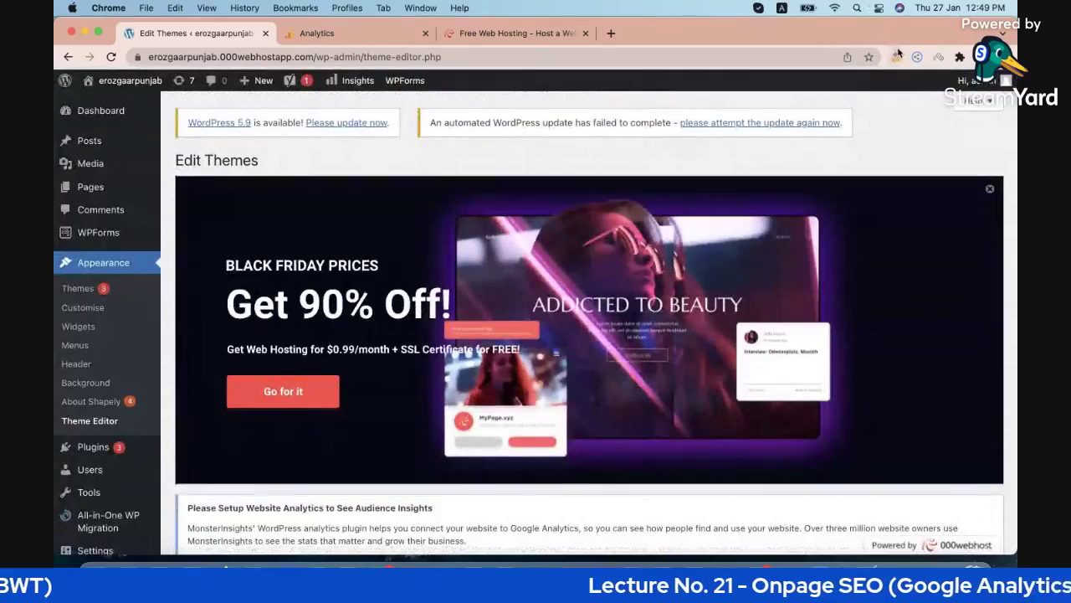
scroll(750, 376, down, 10)
scroll(750, 376, down, 10)
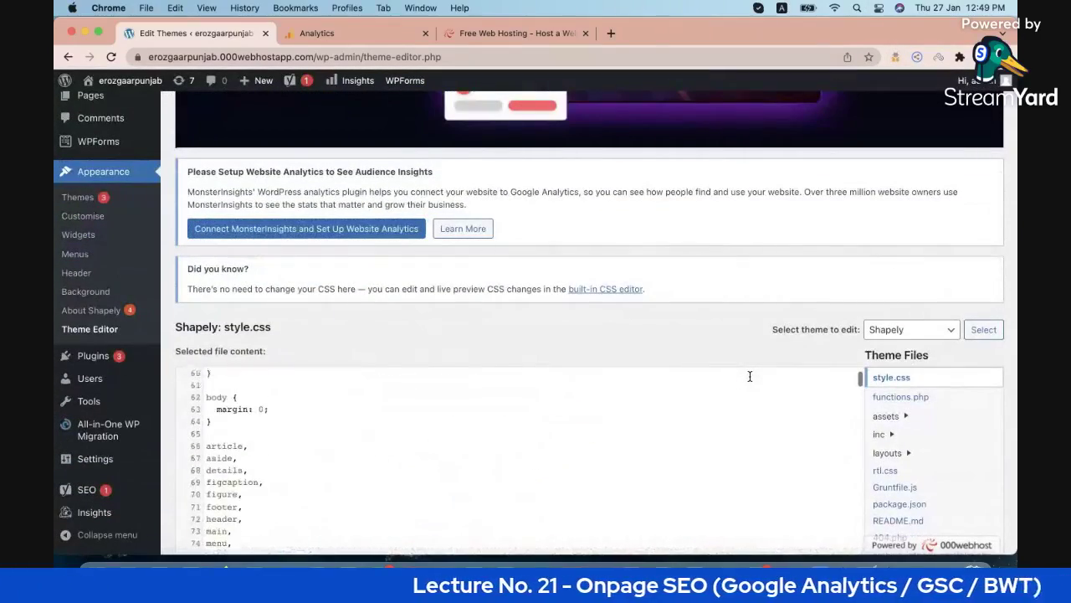
scroll(765, 441, up, 10)
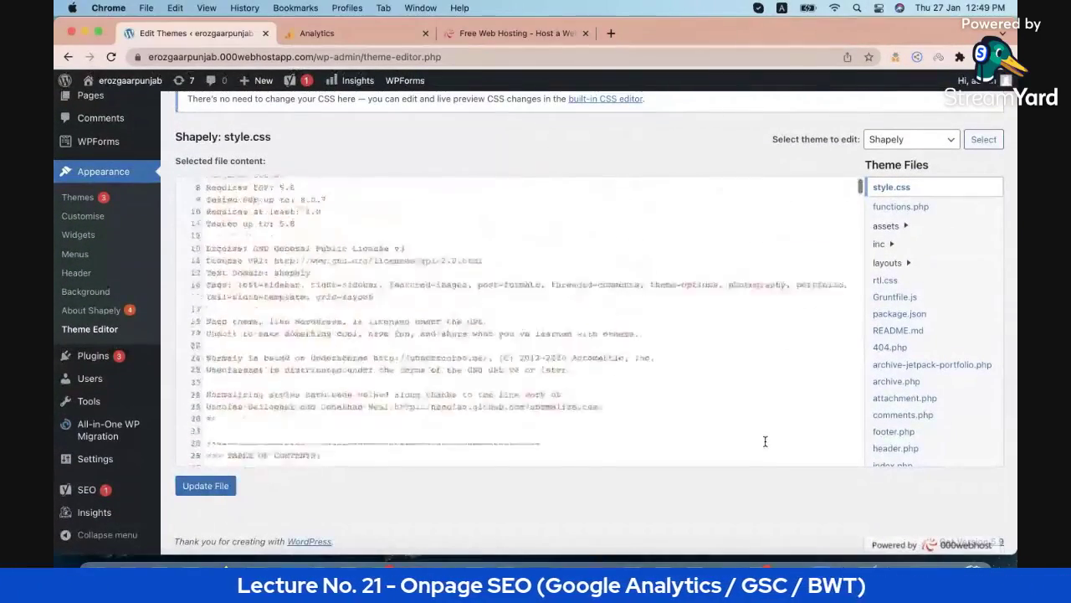
scroll(765, 442, down, 2)
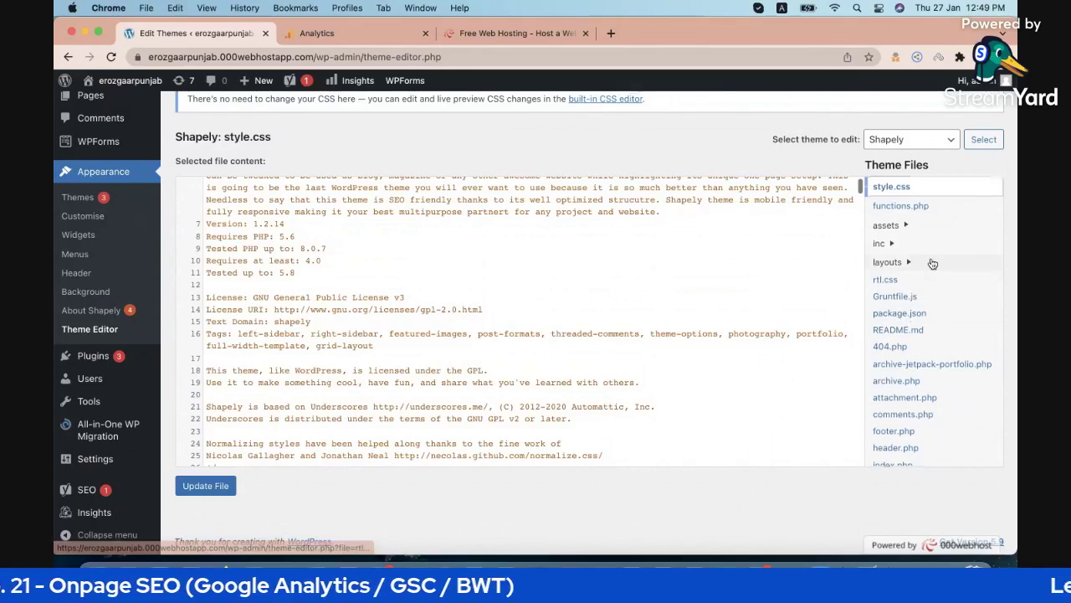
scroll(921, 291, down, 2)
scroll(925, 291, down, 1)
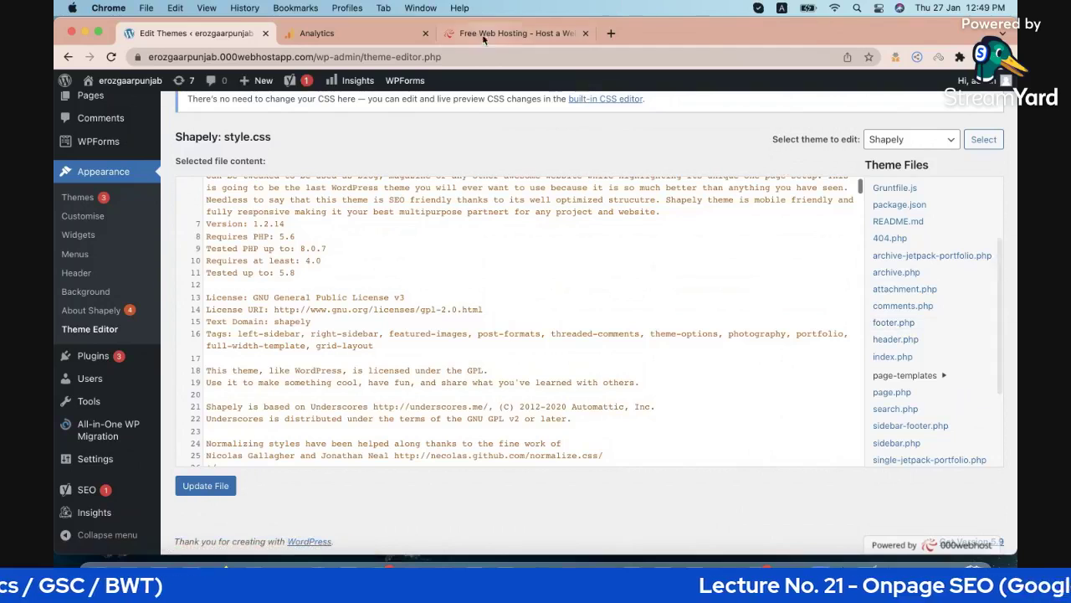
Step: On the Analytics tracking code page, highlight the word HEAD in the instructions
click(369, 34)
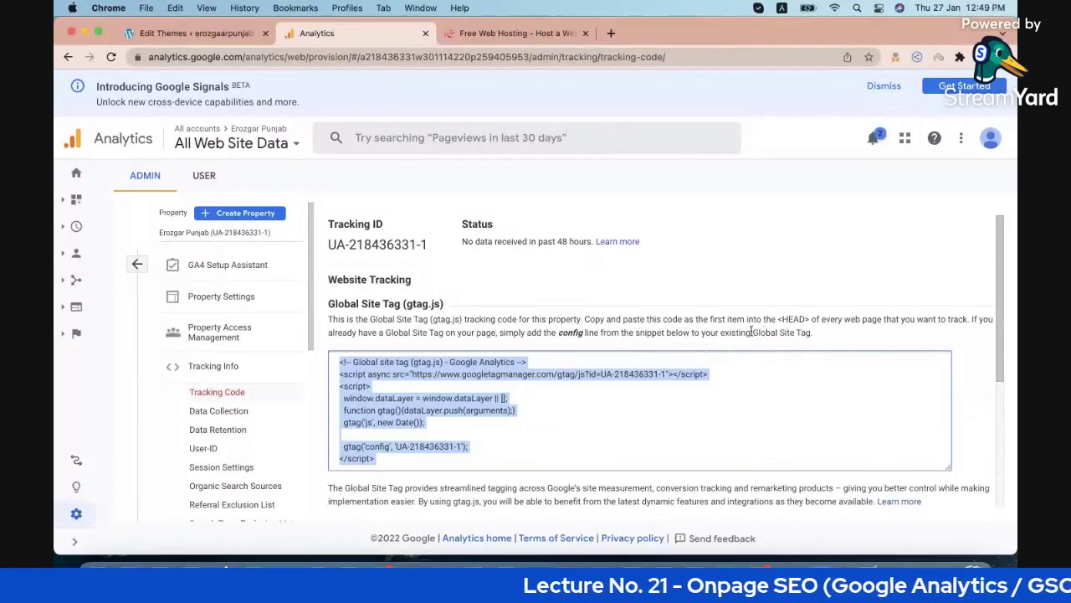
double_click(794, 319)
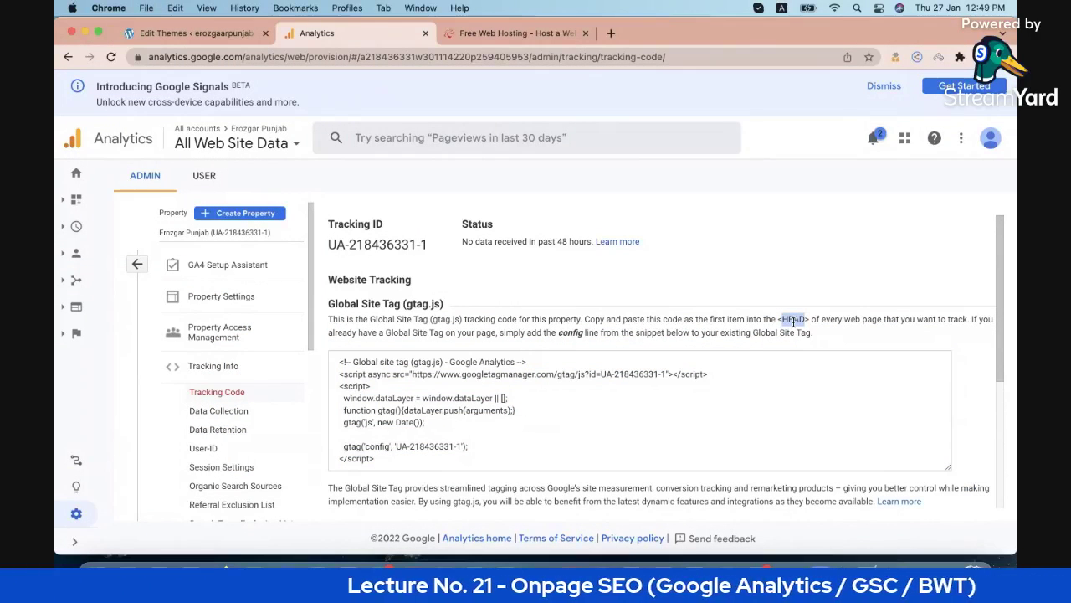
scroll(793, 322, down, 4)
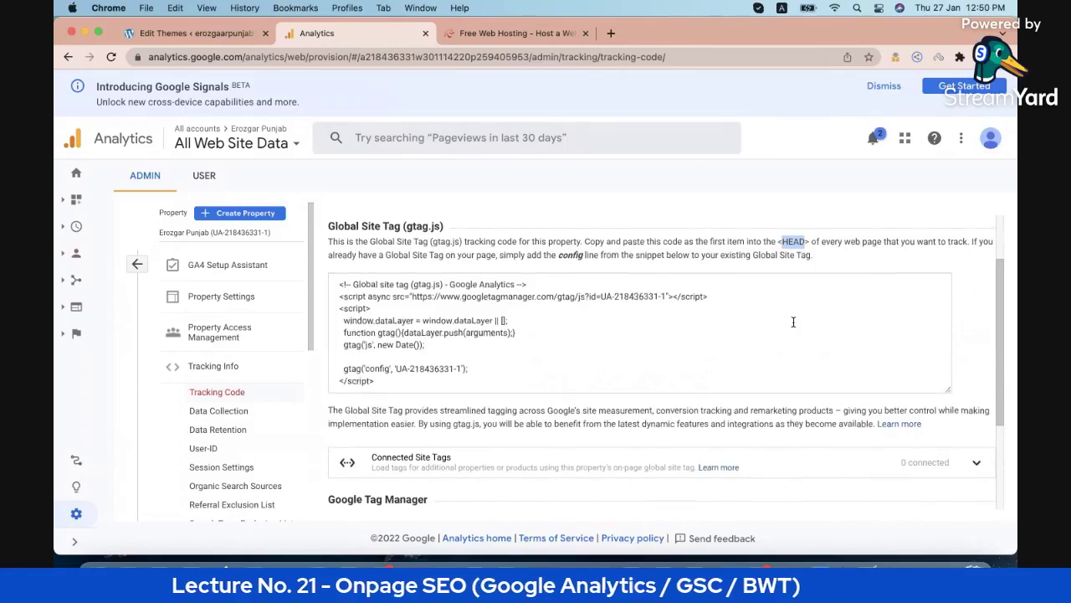
scroll(777, 313, up, 3)
Step: Open Shapely's header.php and check it against the Analytics tracking-code instructions
click(194, 33)
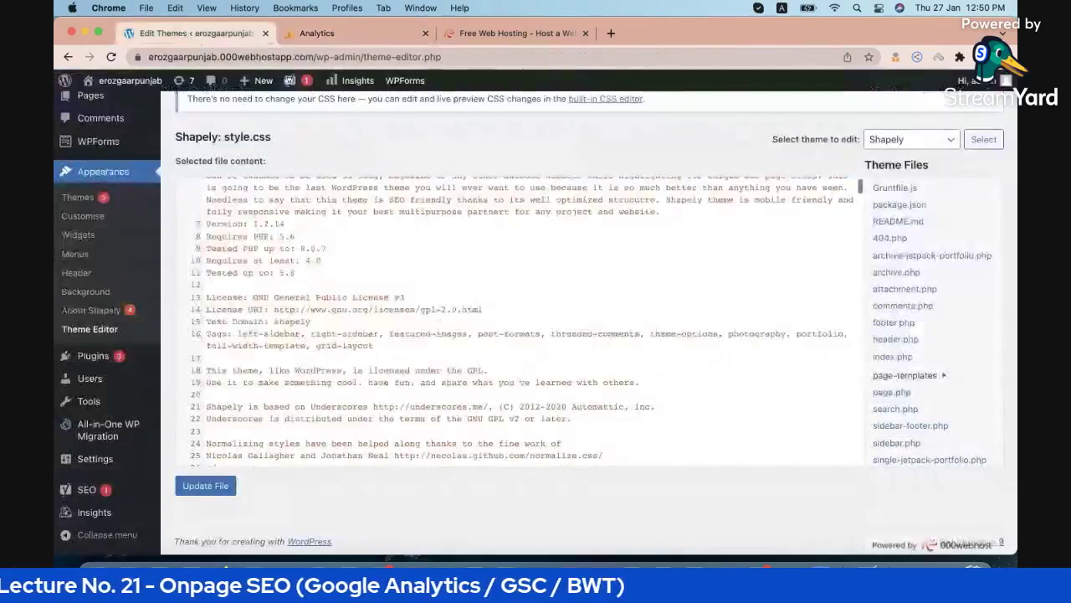
click(895, 339)
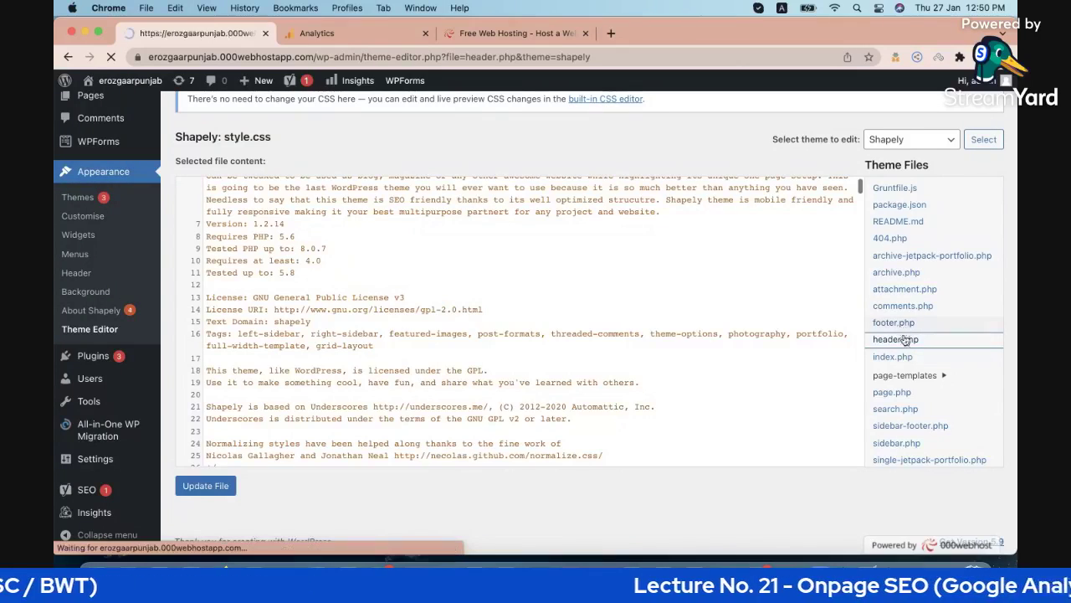
scroll(491, 304, down, 5)
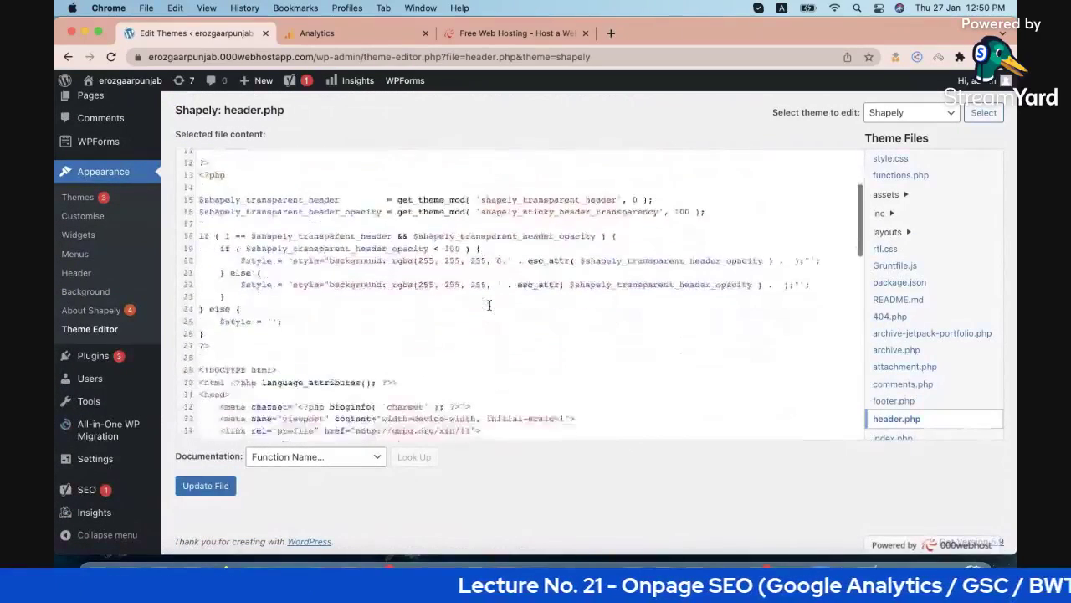
scroll(490, 304, down, 4)
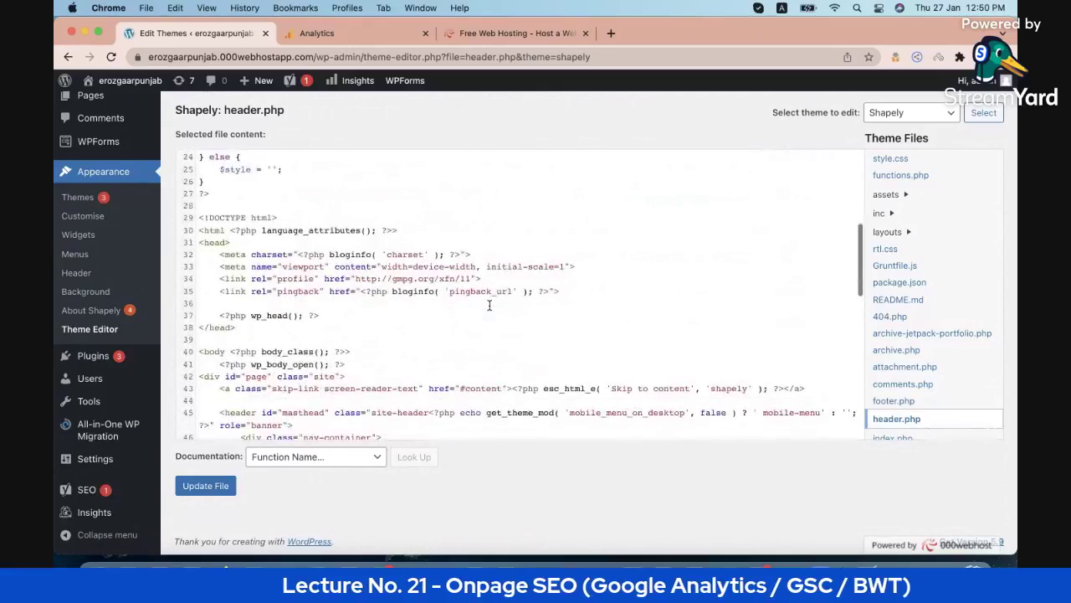
scroll(490, 305, up, 8)
scroll(490, 305, down, 7)
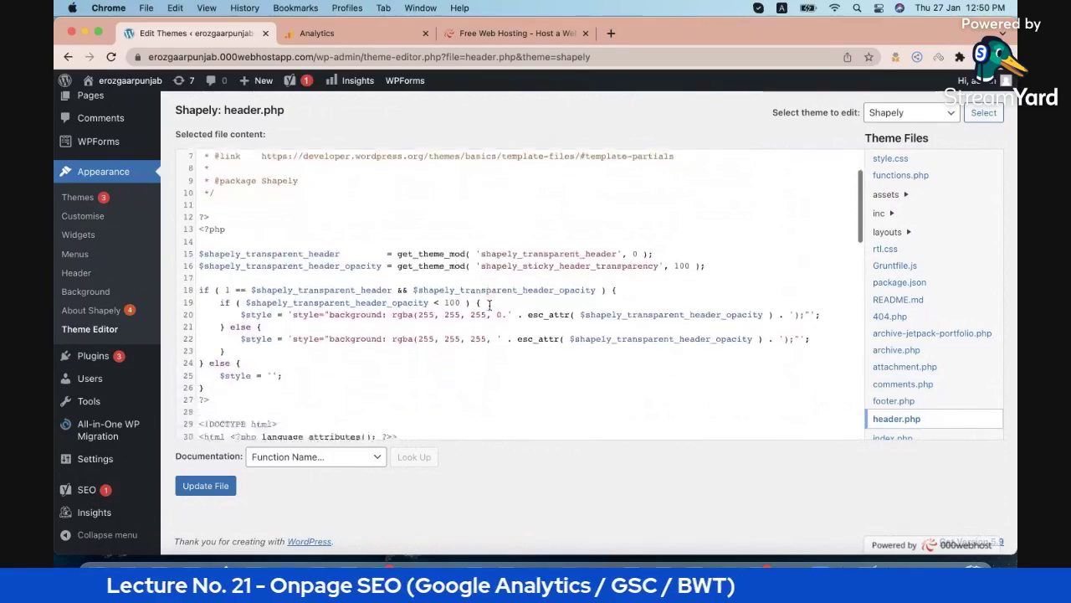
scroll(490, 304, down, 2)
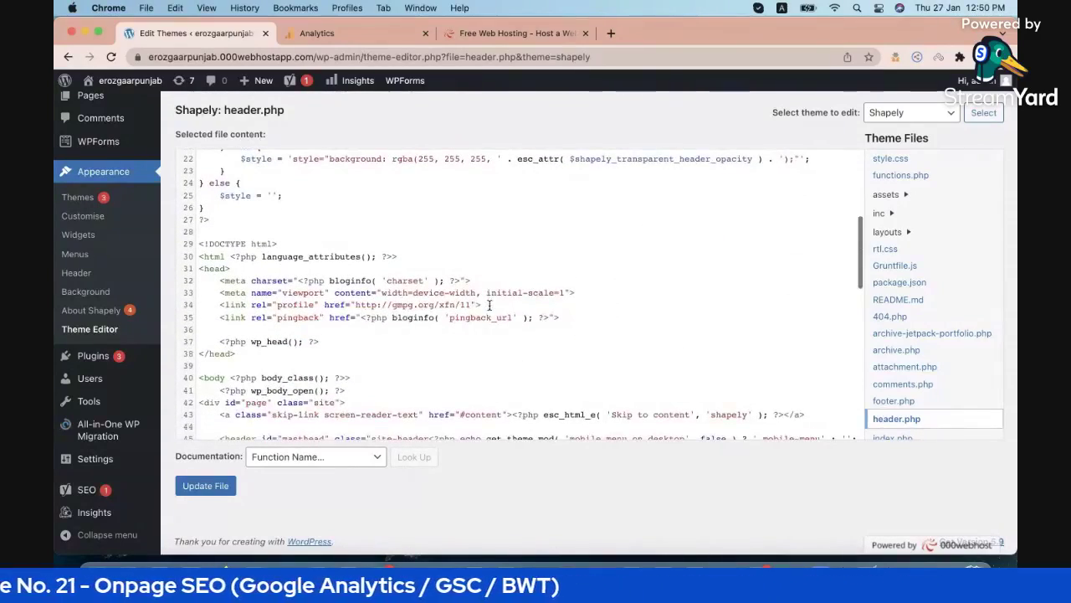
click(386, 40)
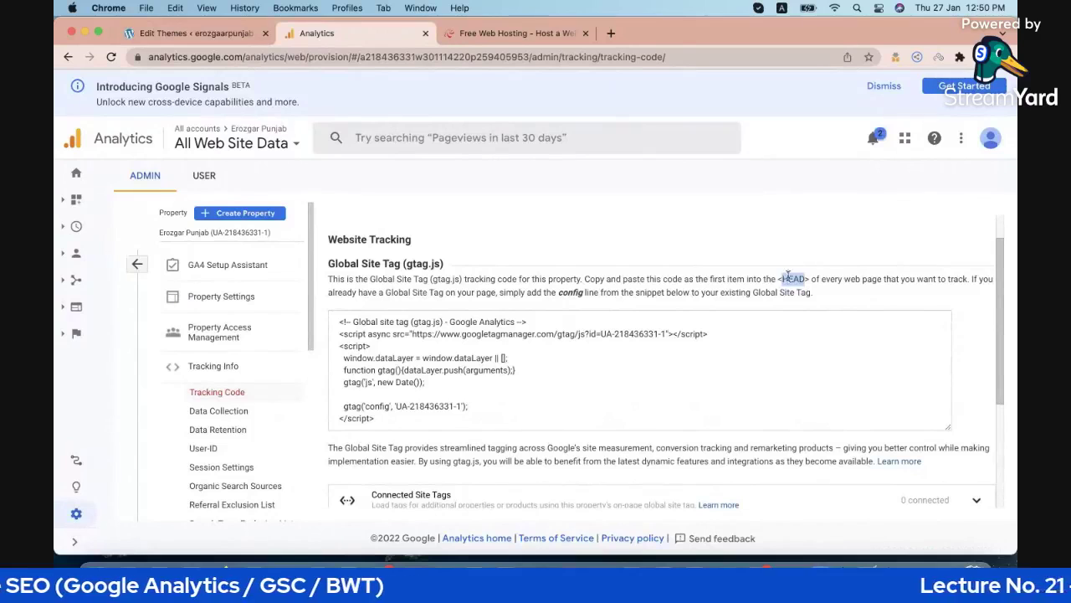
click(192, 34)
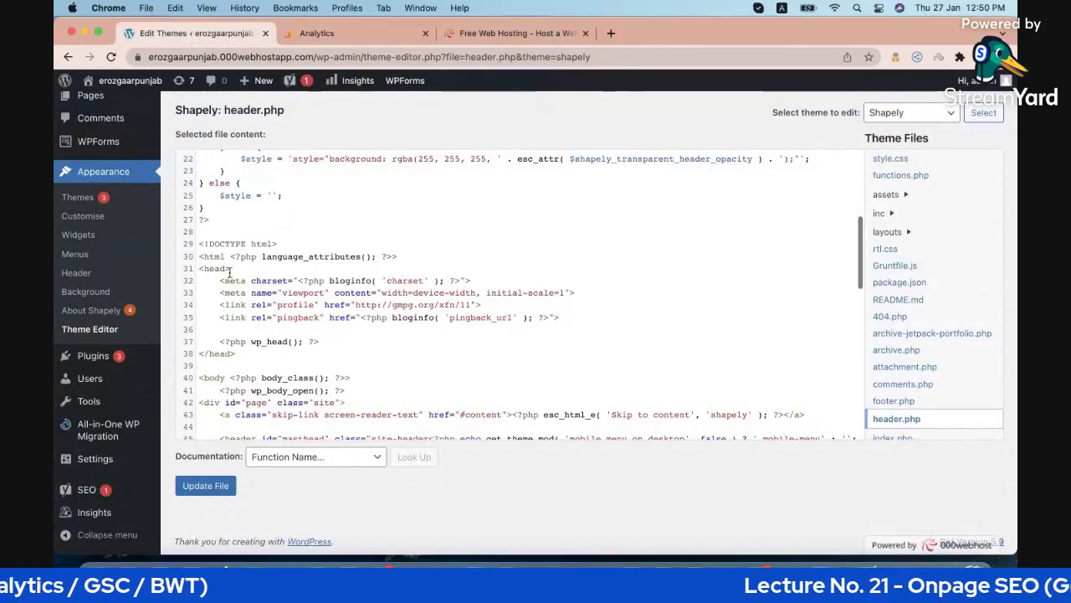
Step: Paste the gtag snippet on a new line right after <head> on line 31
drag(232, 269, 189, 274)
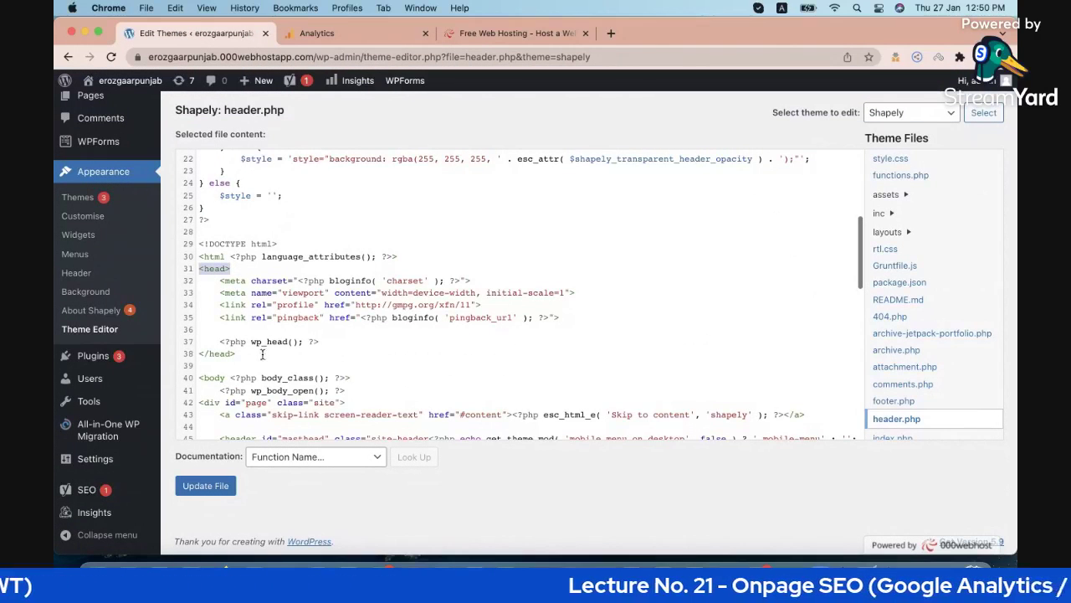
drag(240, 354, 175, 355)
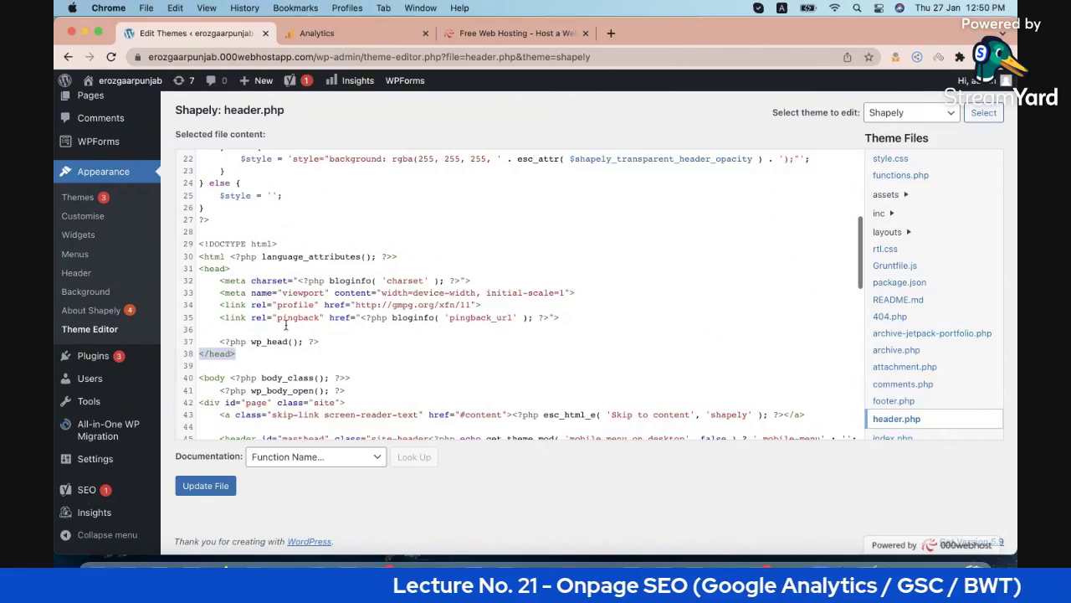
double_click(210, 269)
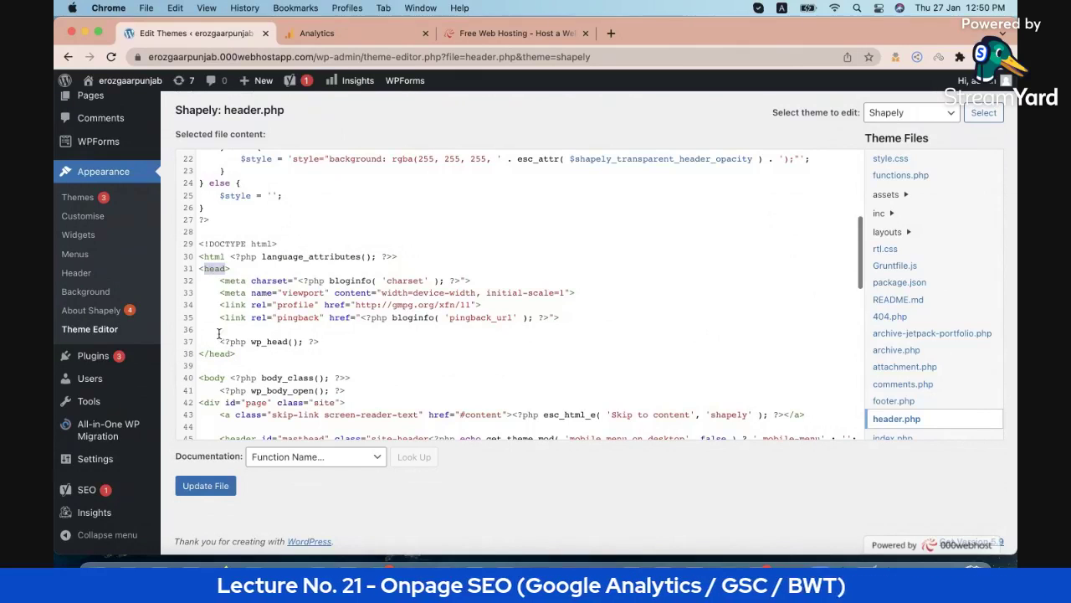
click(215, 362)
click(235, 269)
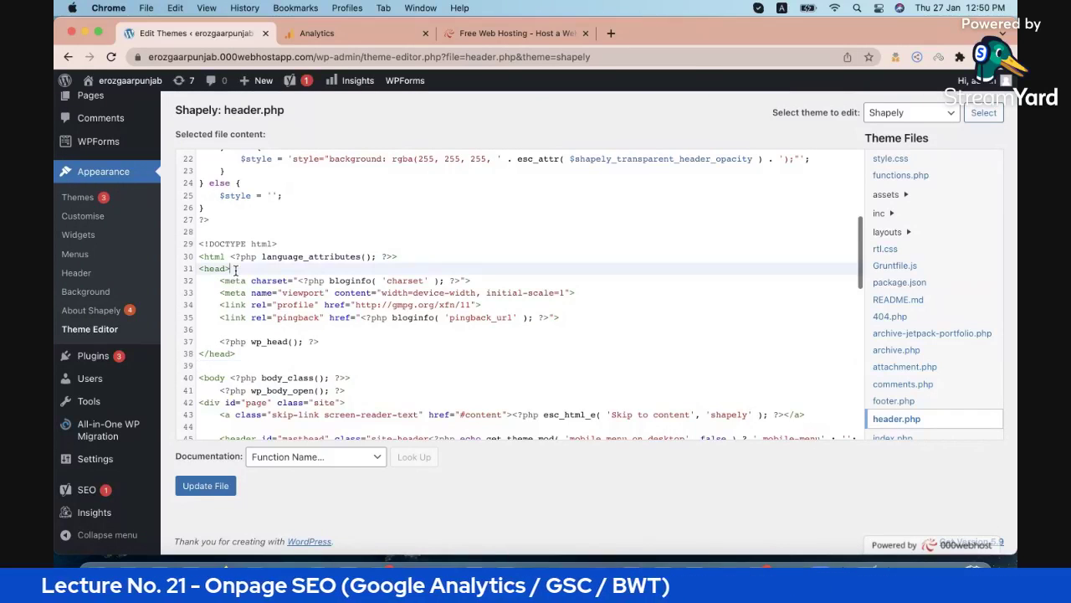
key(Return)
key(super+v)
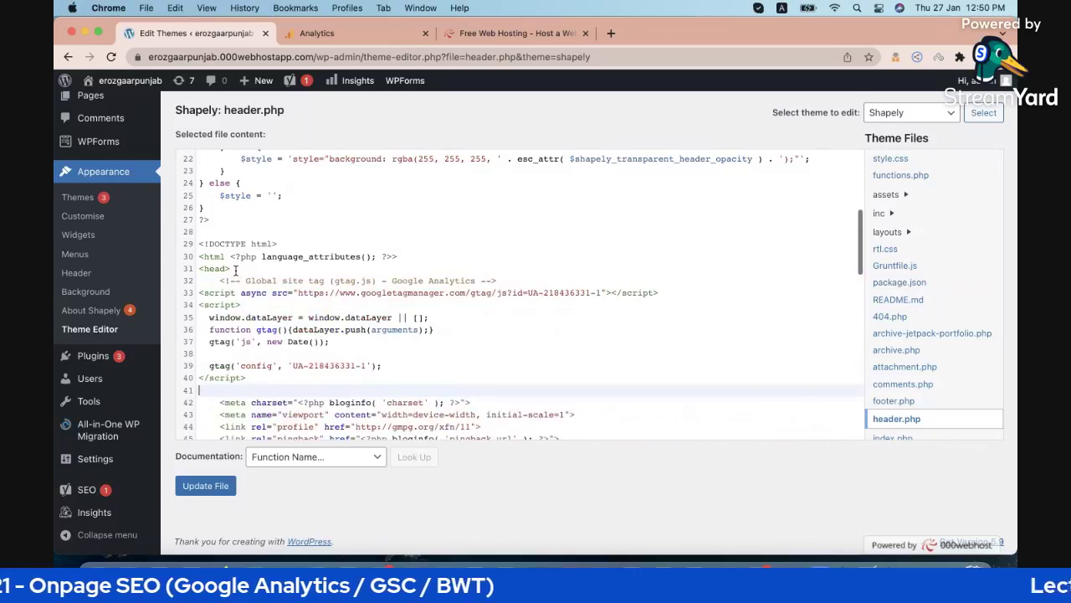
key(BackSpace)
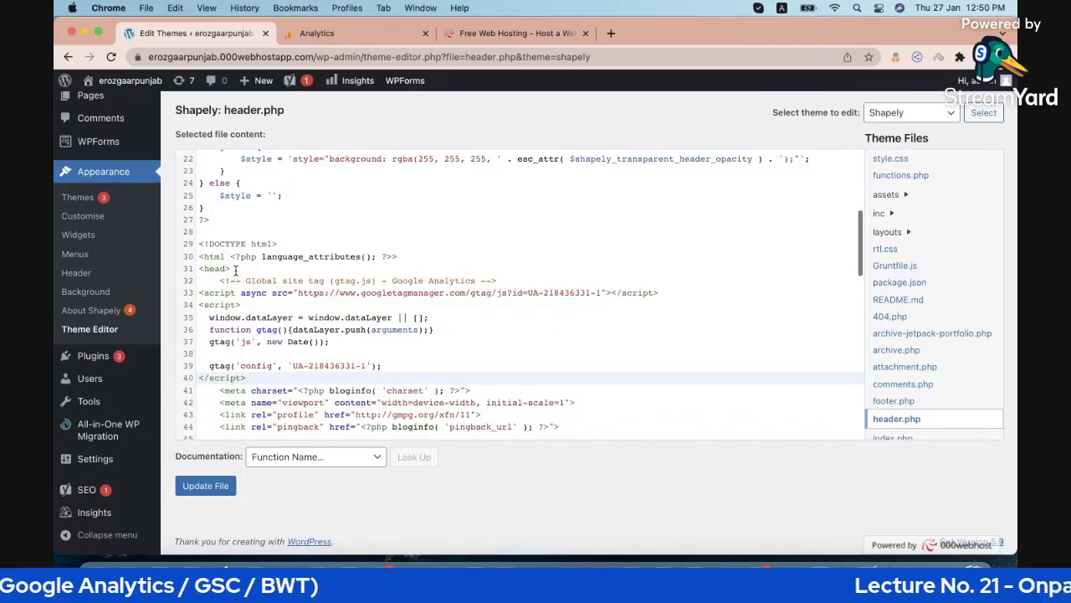
Step: Select the pasted gtag snippet on lines 32–40 of header.php
drag(255, 370, 198, 279)
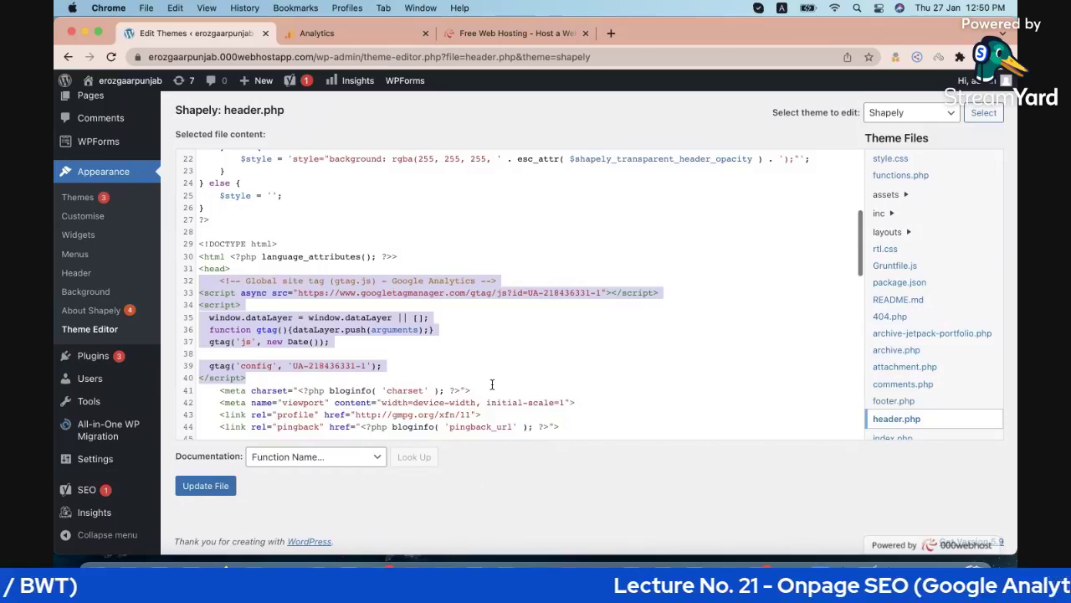
click(352, 34)
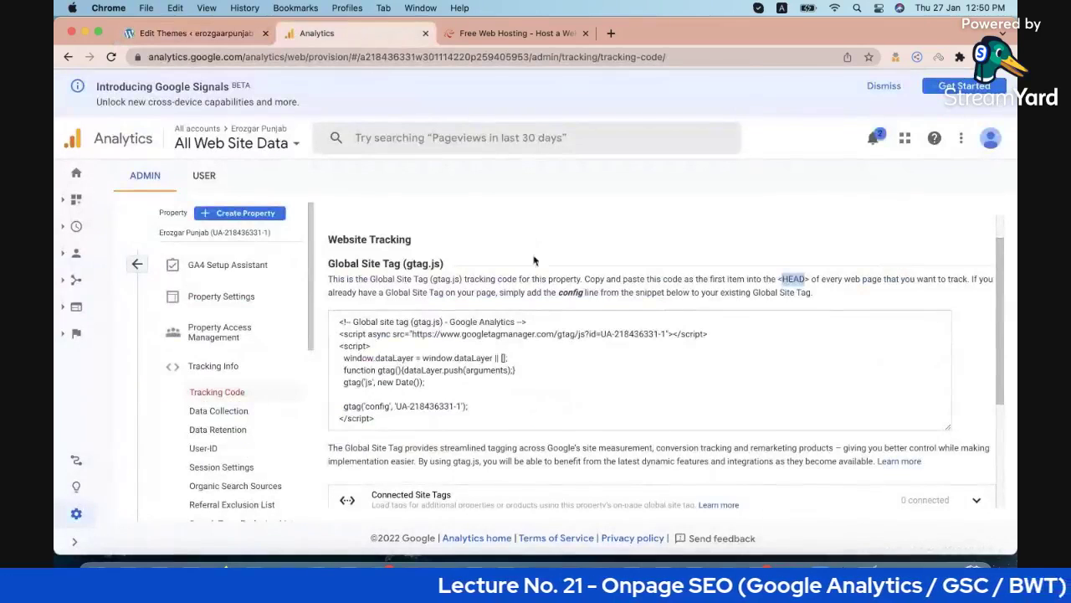
click(564, 374)
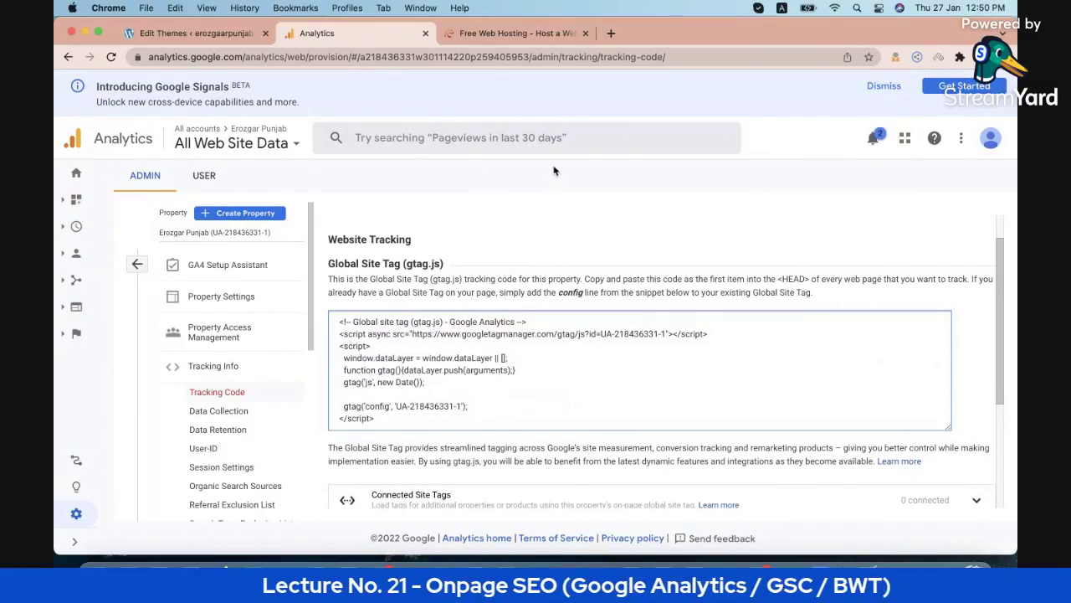
scroll(442, 219, up, 1)
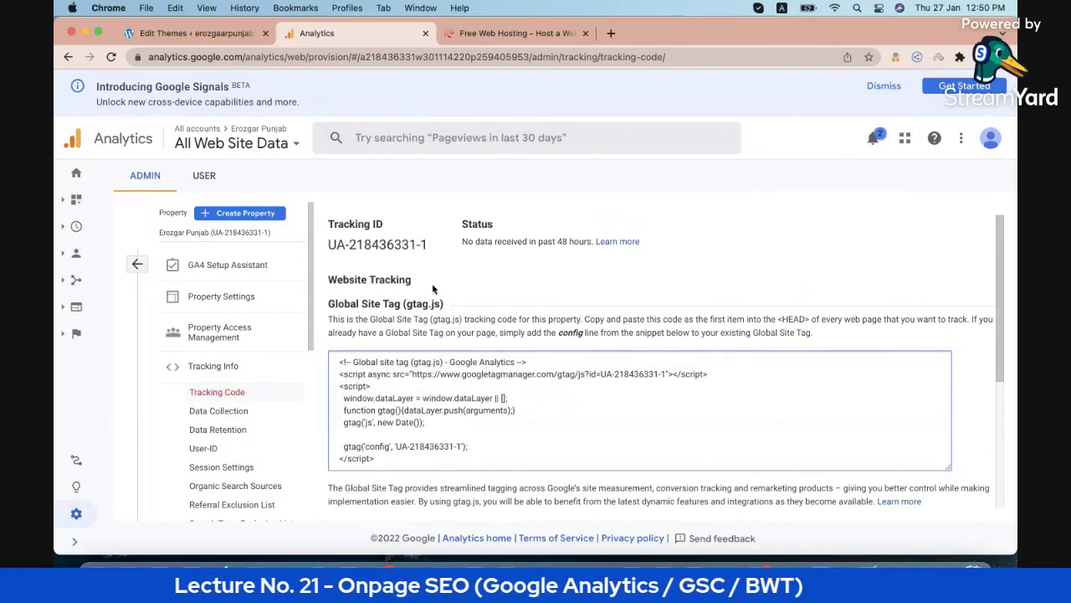
triple_click(402, 240)
click(464, 410)
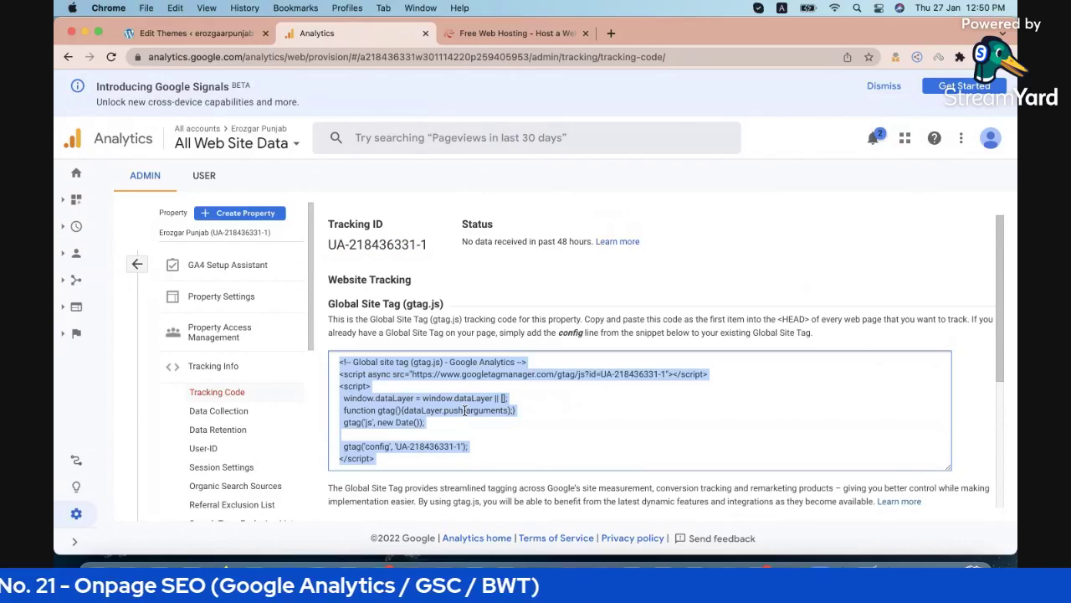
click(791, 314)
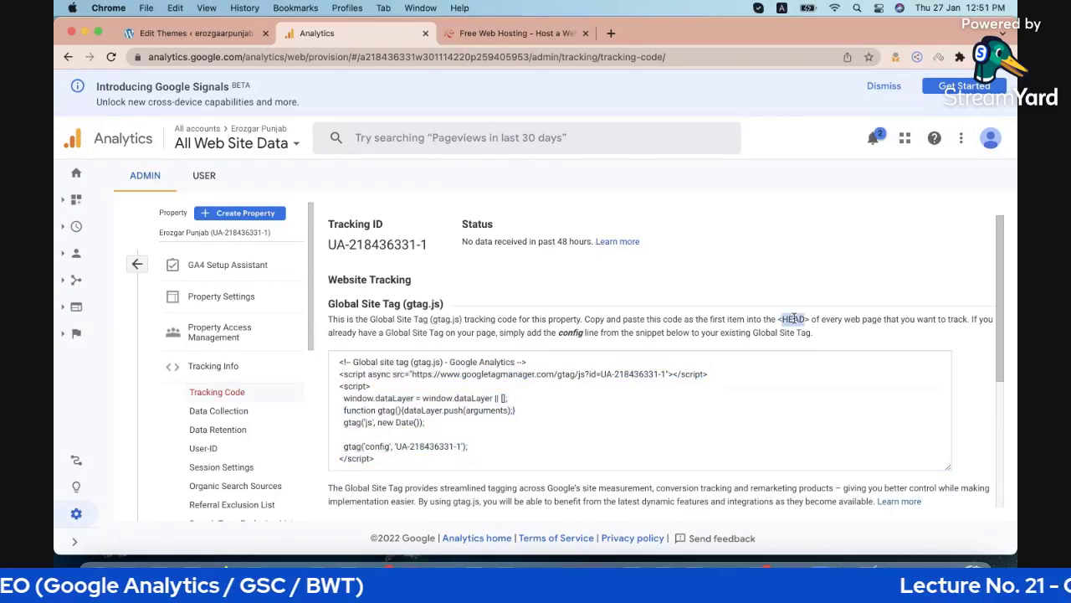
click(587, 454)
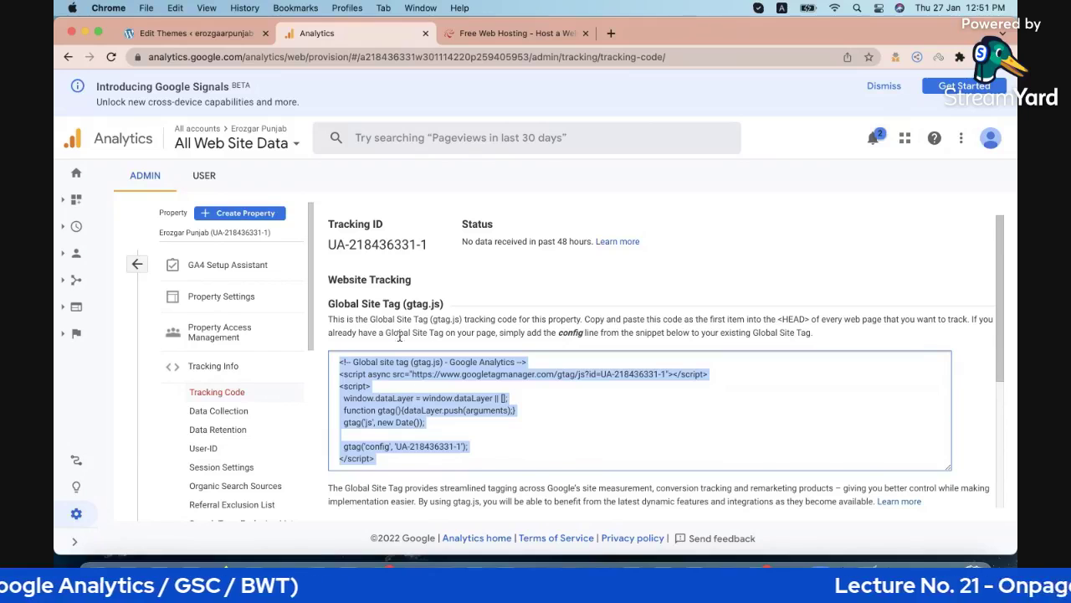
click(222, 32)
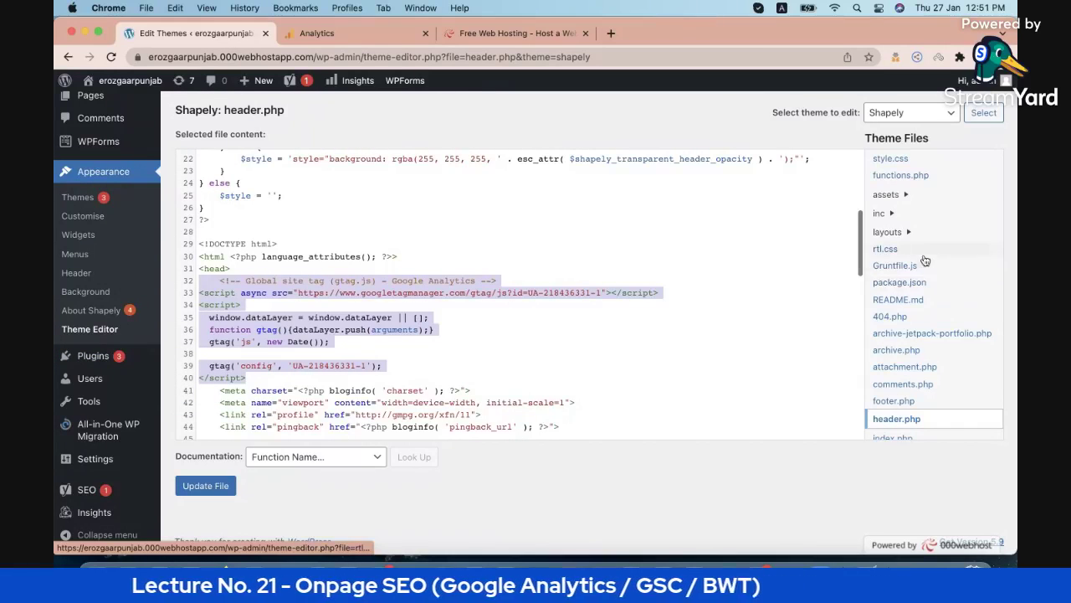
Step: Check header.php line 31 against Analytics' instruction to paste into <HEAD>
scroll(925, 261, down, 5)
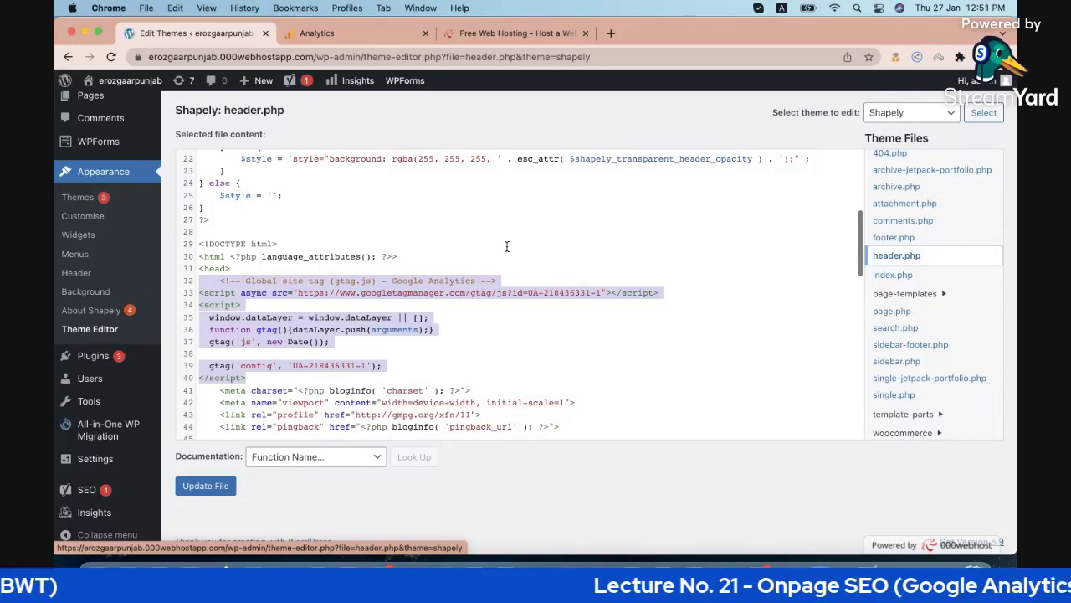
scroll(281, 269, up, 3)
scroll(280, 270, up, 3)
scroll(267, 268, down, 6)
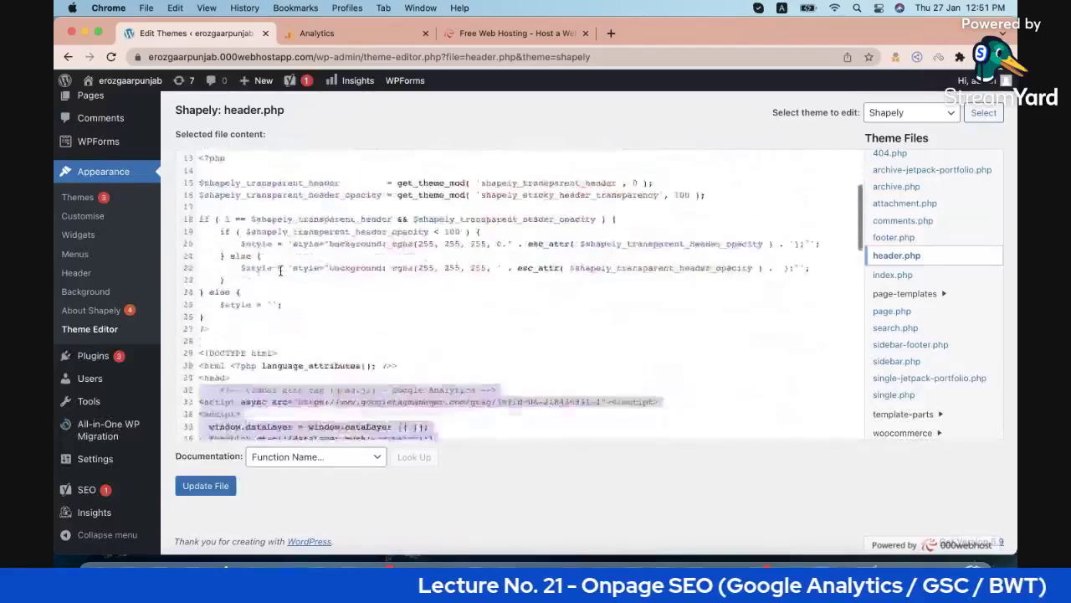
click(195, 201)
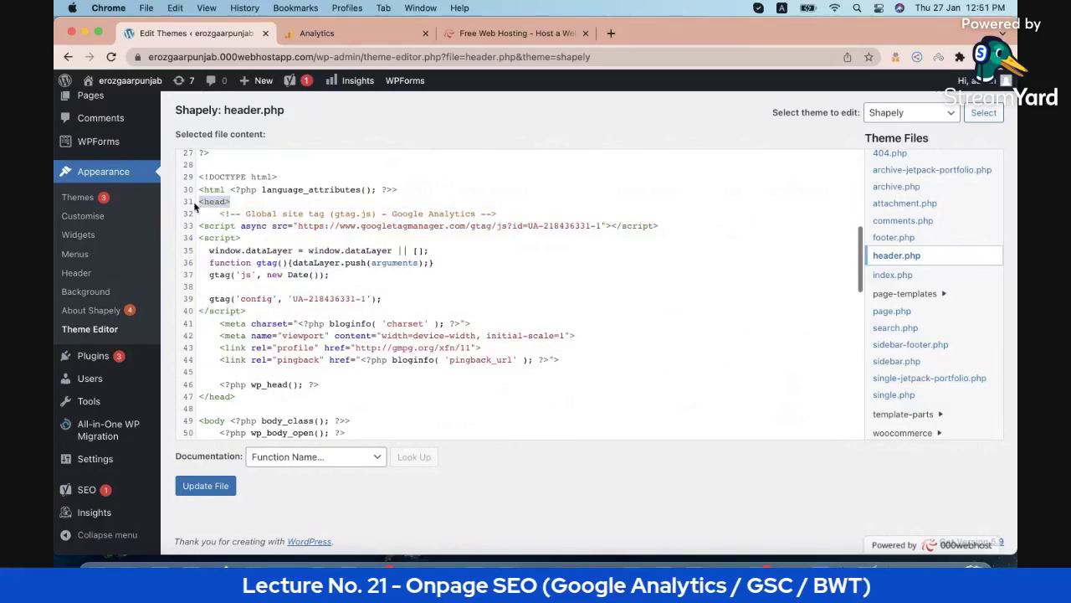
click(318, 34)
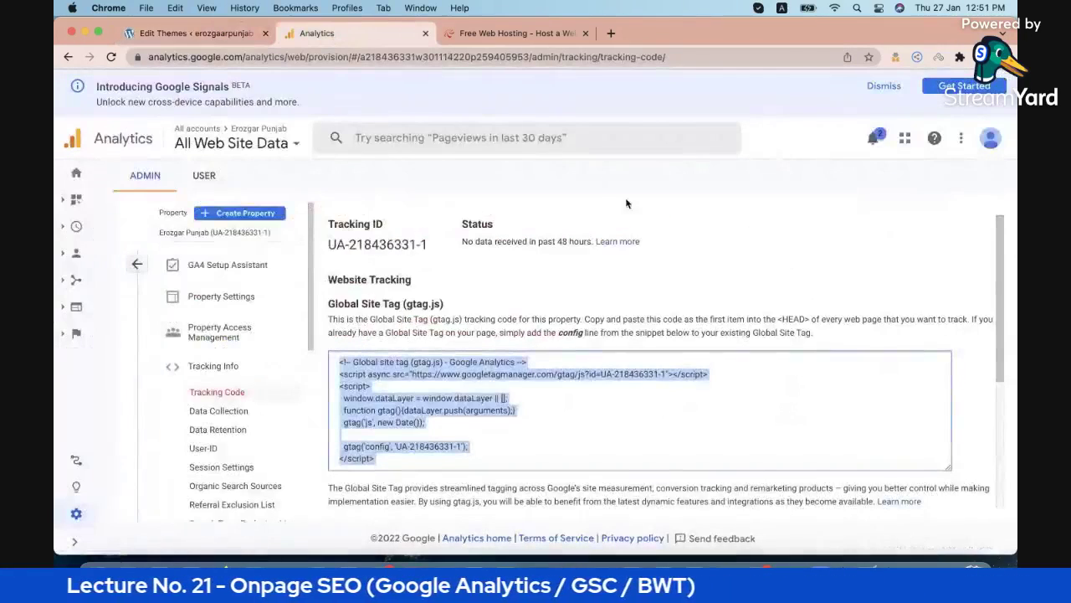
drag(778, 319, 821, 319)
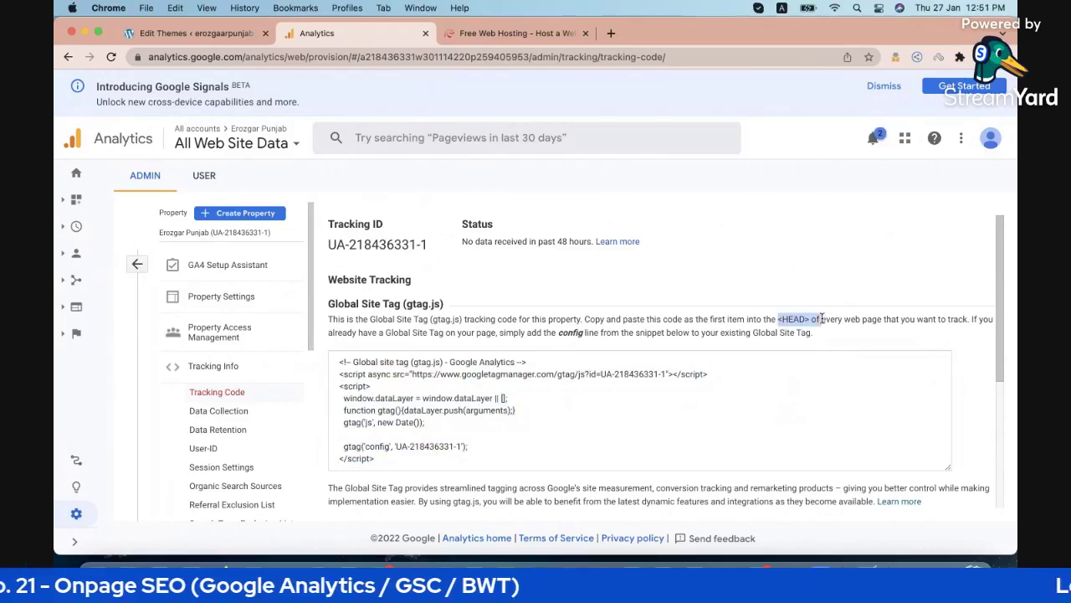
Step: Reselect the pasted snippet on lines 32–40 in header.php
click(219, 35)
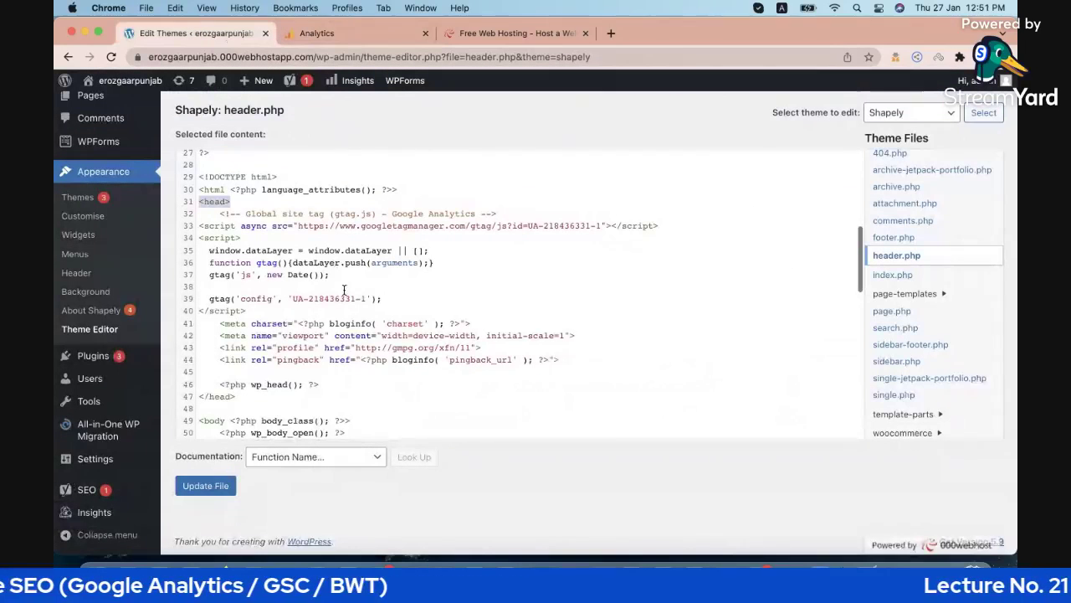
click(241, 226)
drag(249, 310, 205, 214)
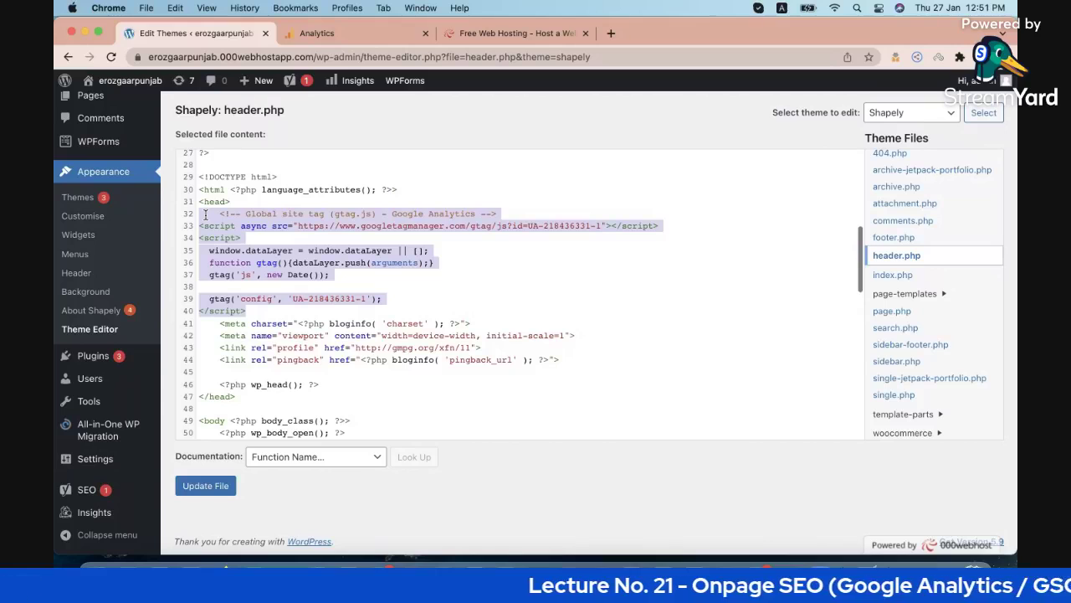
click(317, 33)
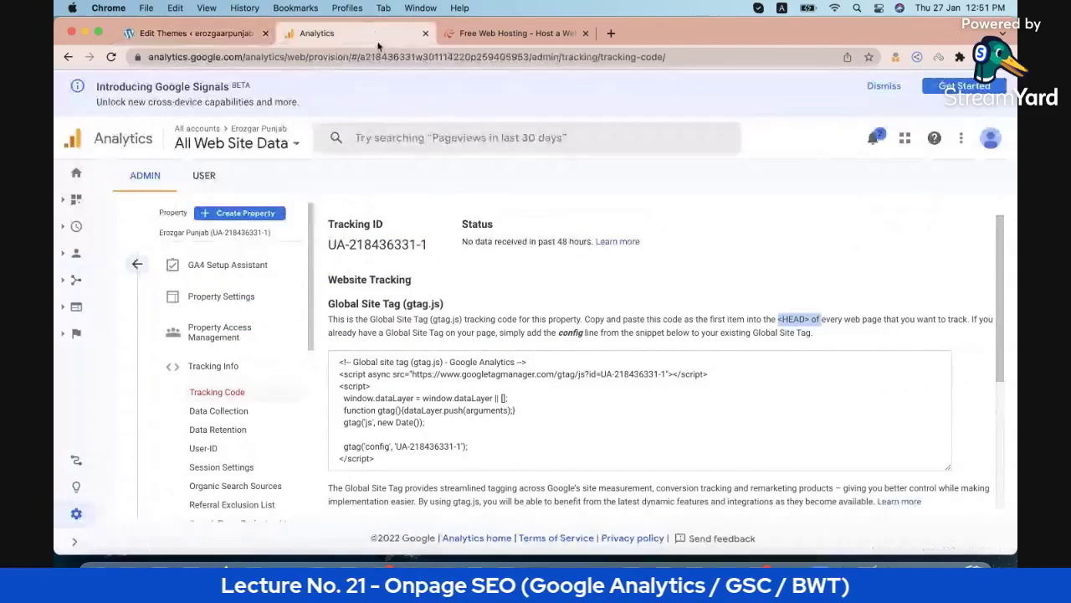
Step: Delete the gtag snippet block on lines 32–40 from Shapely's header.php
click(487, 364)
click(201, 34)
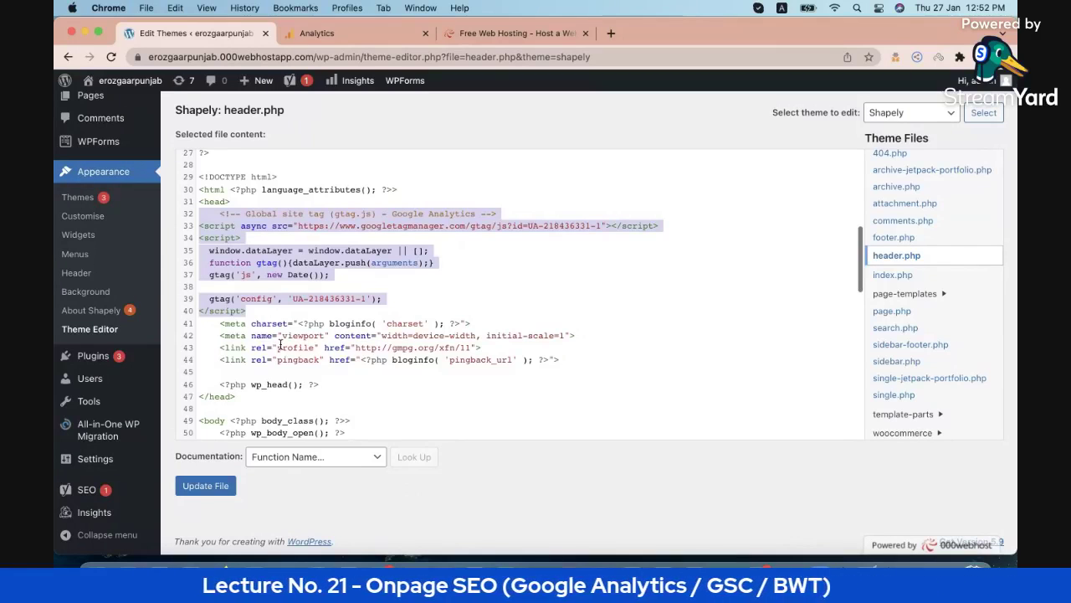
drag(247, 311, 198, 215)
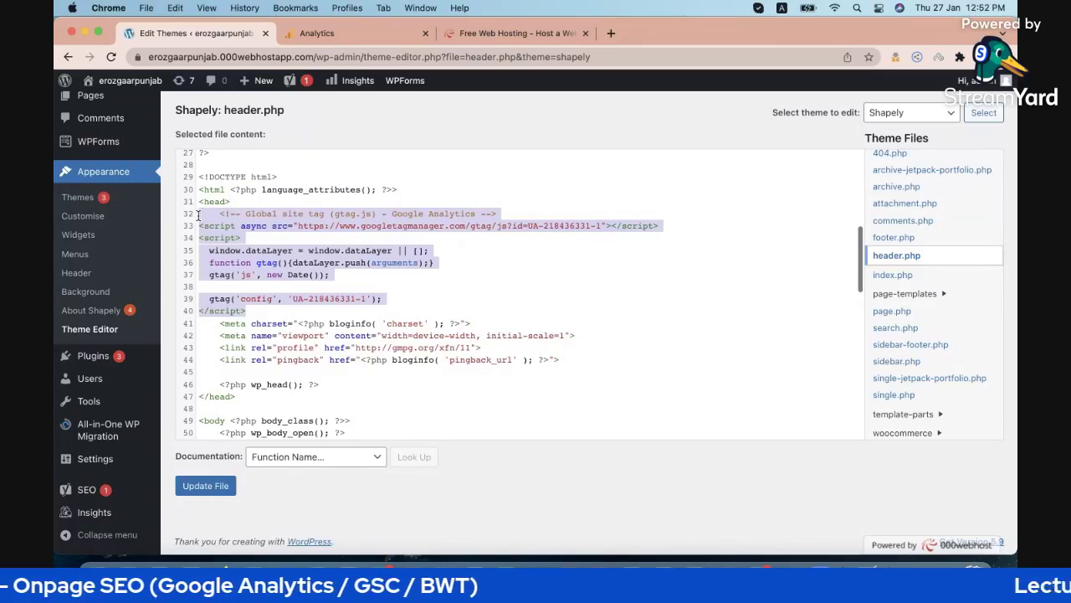
key(BackSpace)
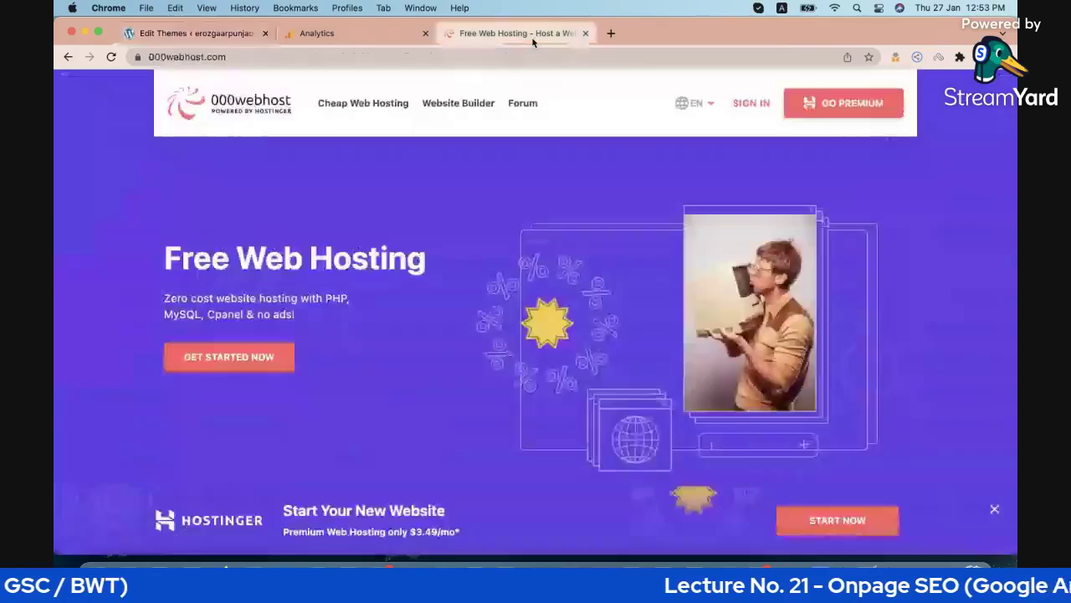
Step: Go to the 000webhost login and wait through the Cloudflare browser check until it loads
click(535, 34)
click(751, 103)
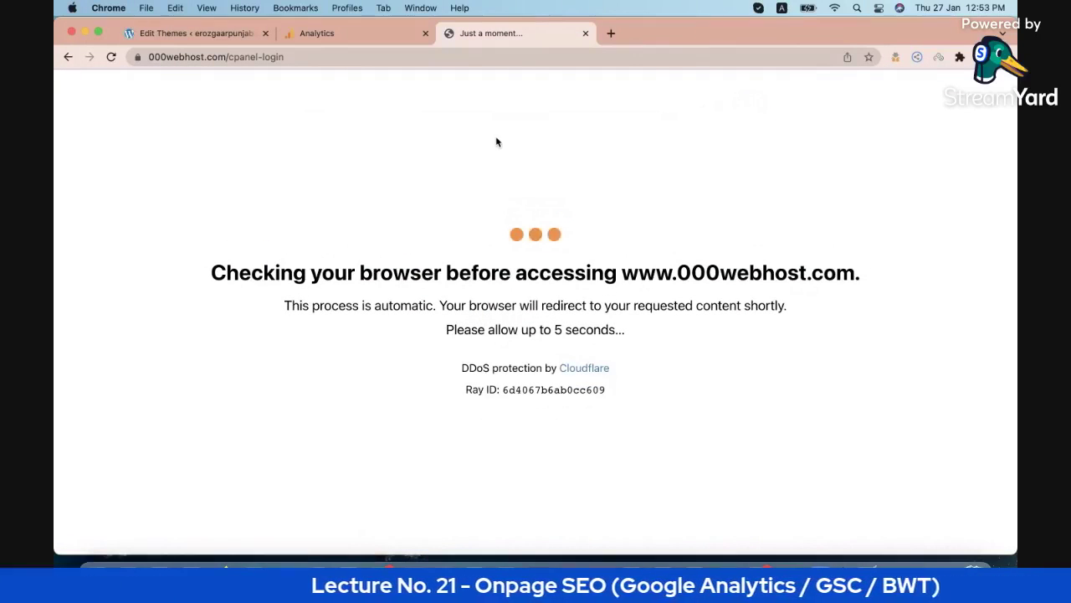
click(192, 34)
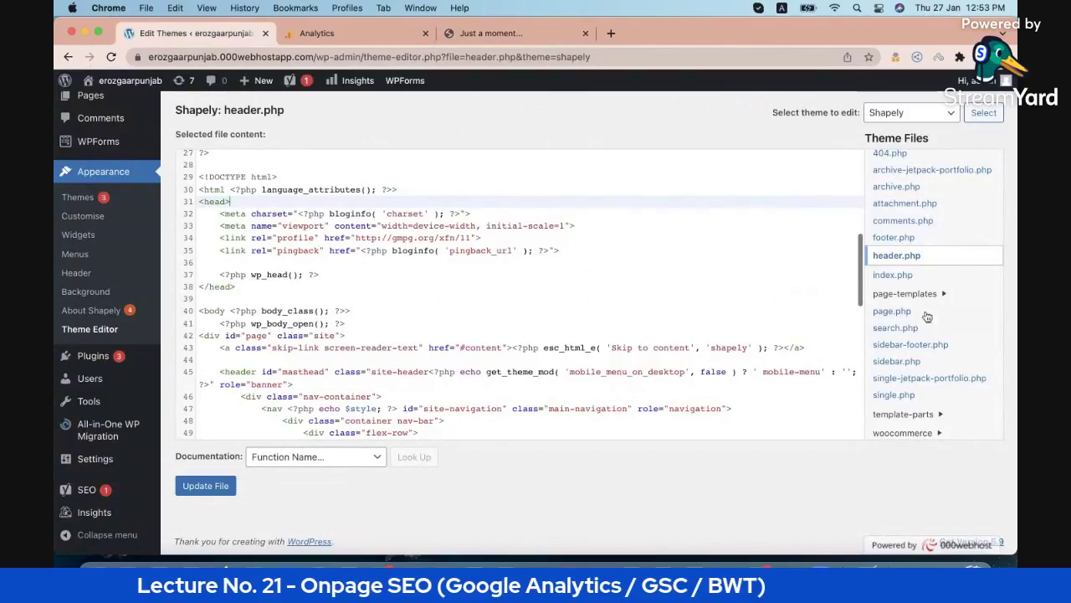
click(528, 33)
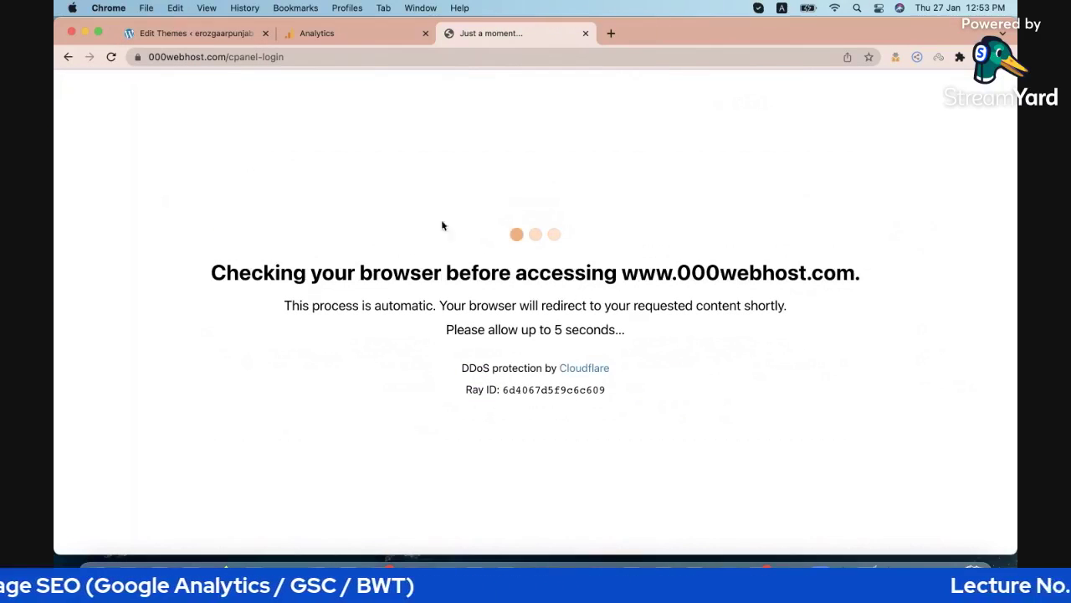
click(251, 38)
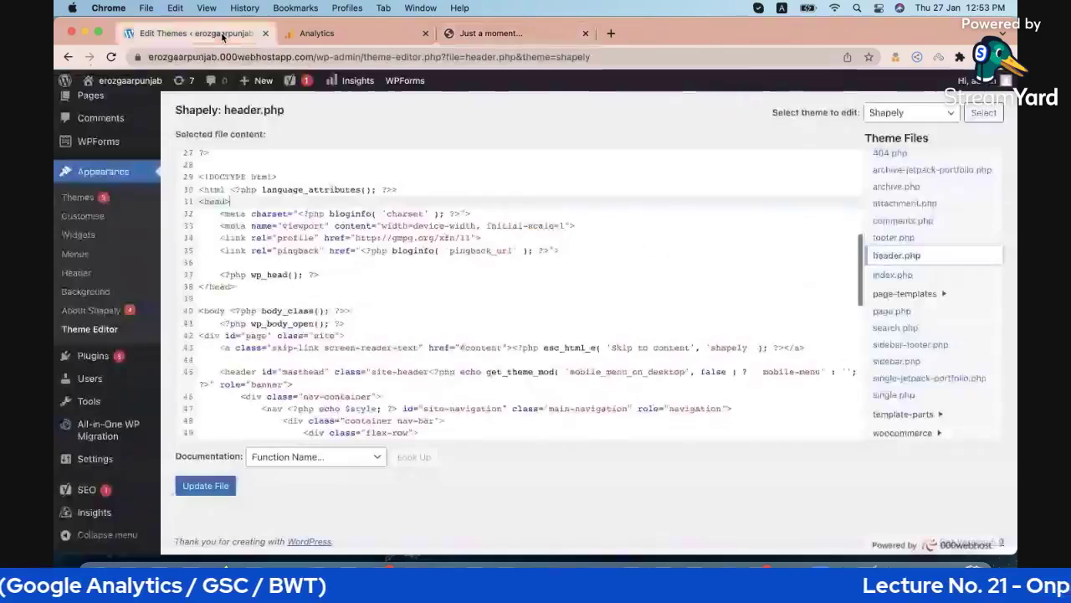
click(548, 38)
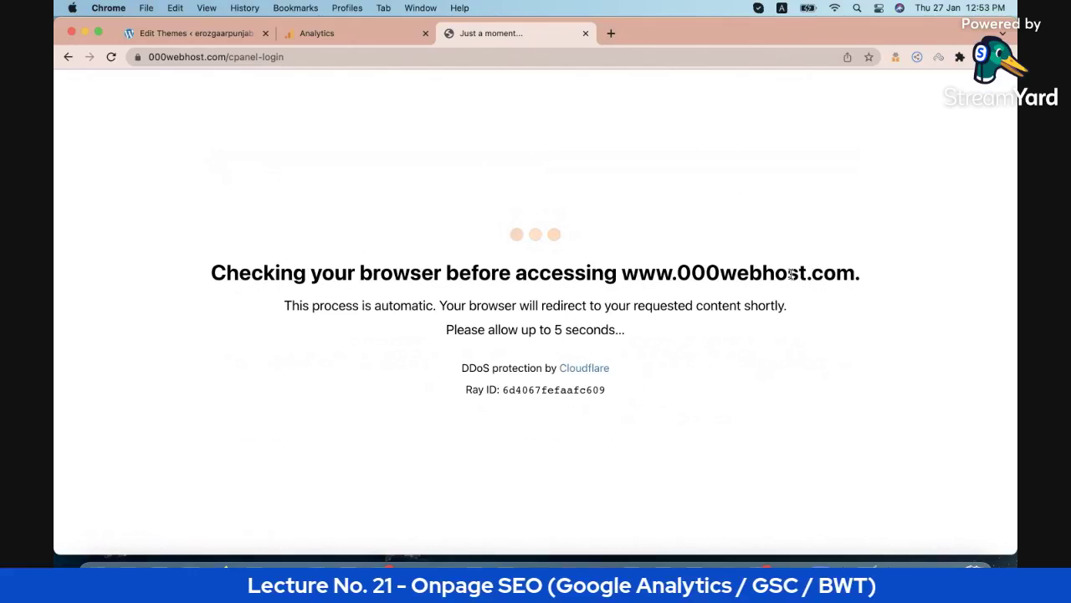
click(193, 34)
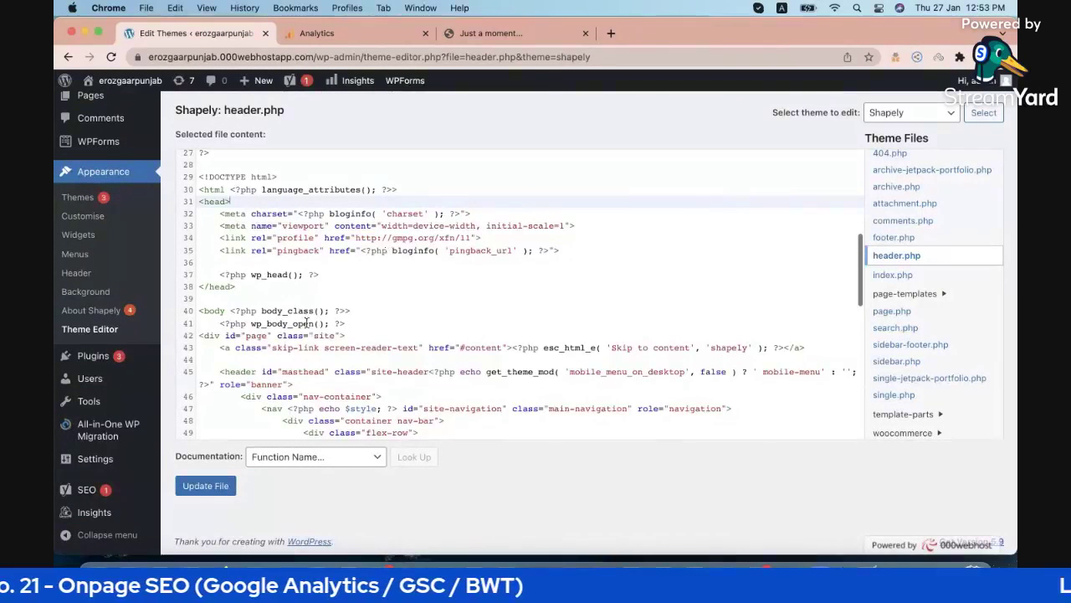
click(502, 33)
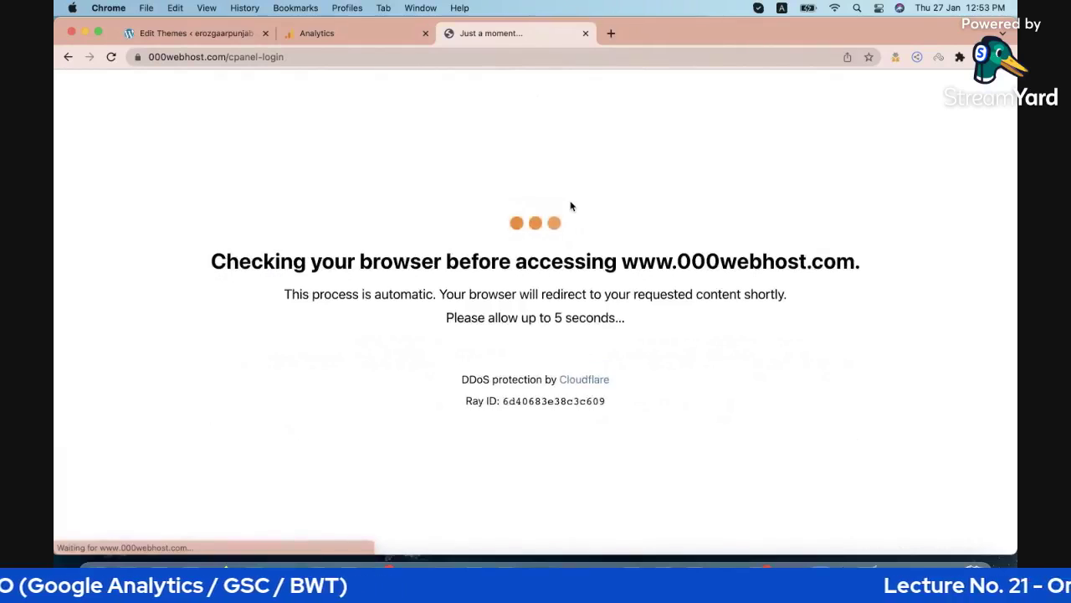
click(253, 34)
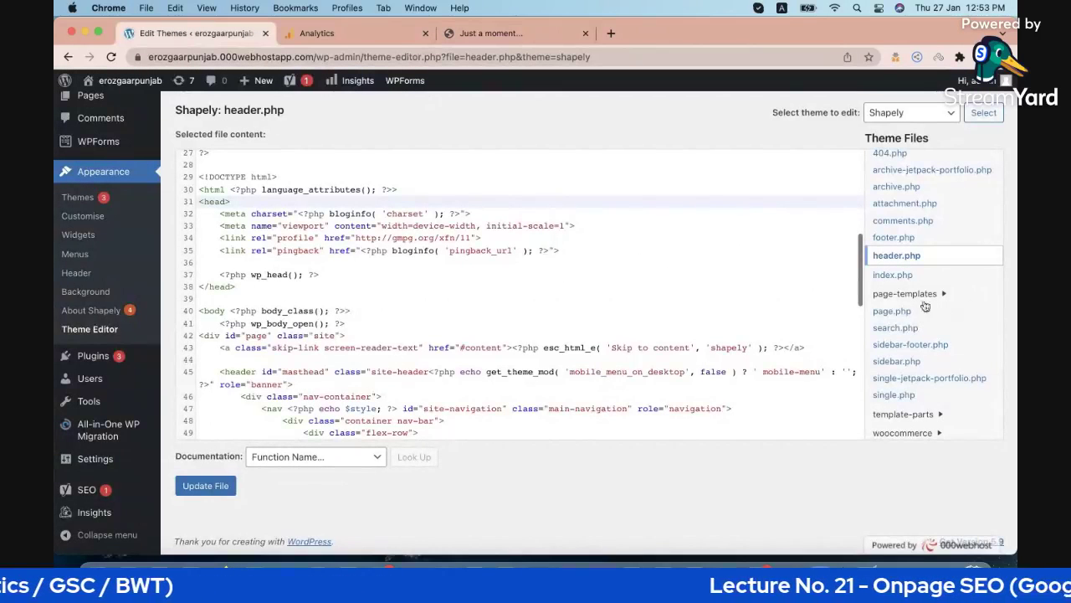
click(502, 34)
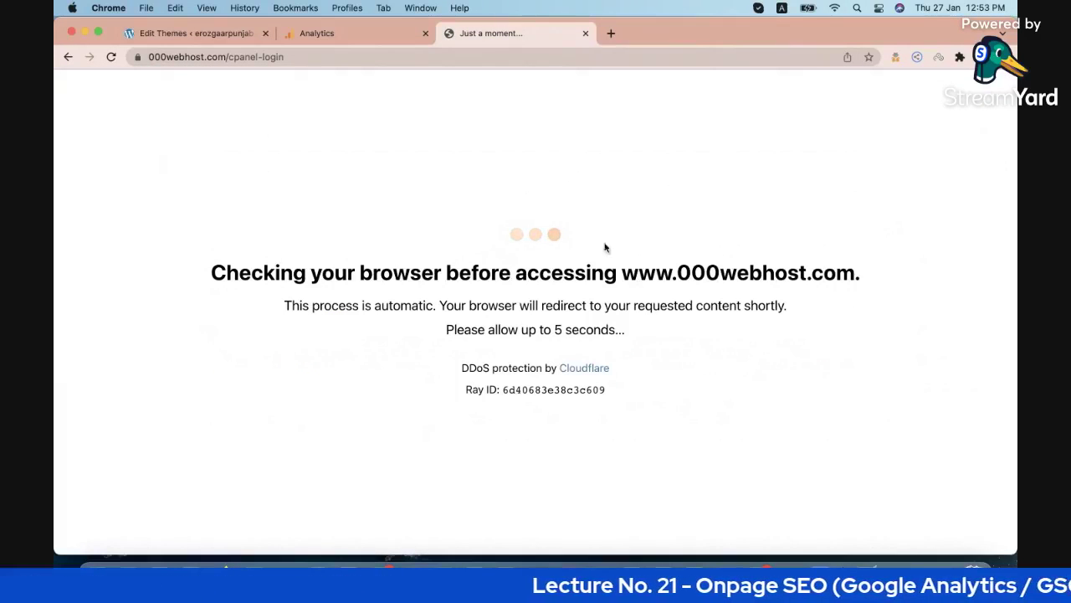
click(209, 34)
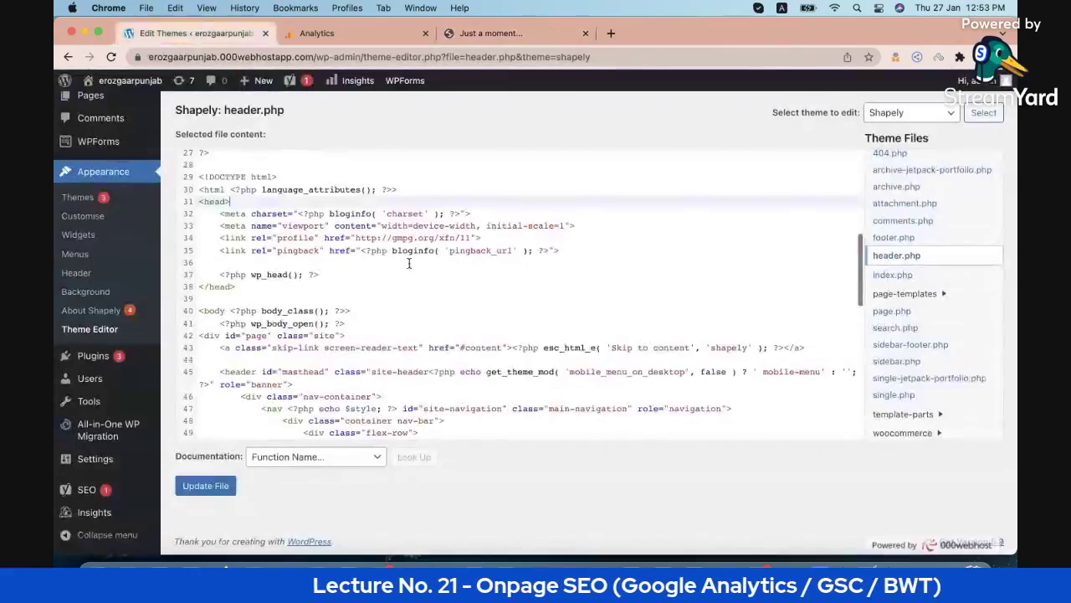
click(482, 35)
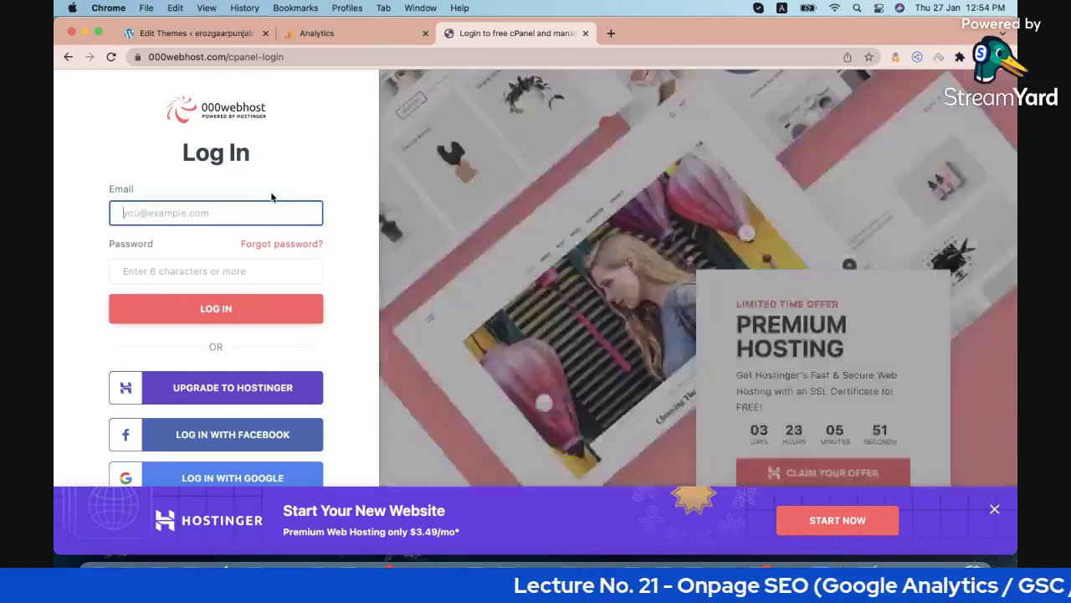
Step: Log in to 000webhost with the saved account e-mail and the account password
click(272, 215)
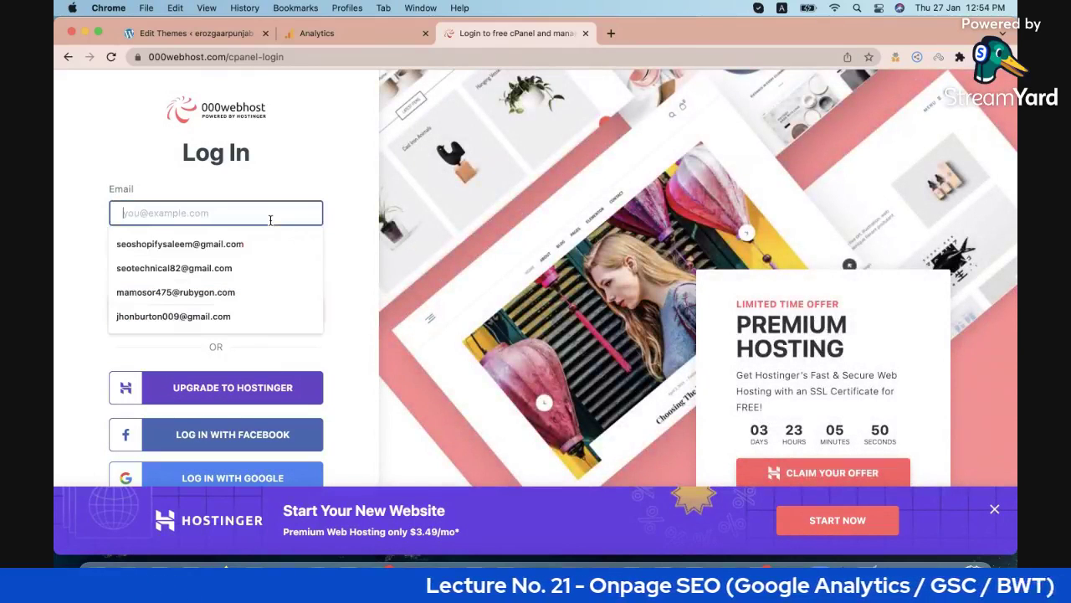
click(243, 268)
click(251, 271)
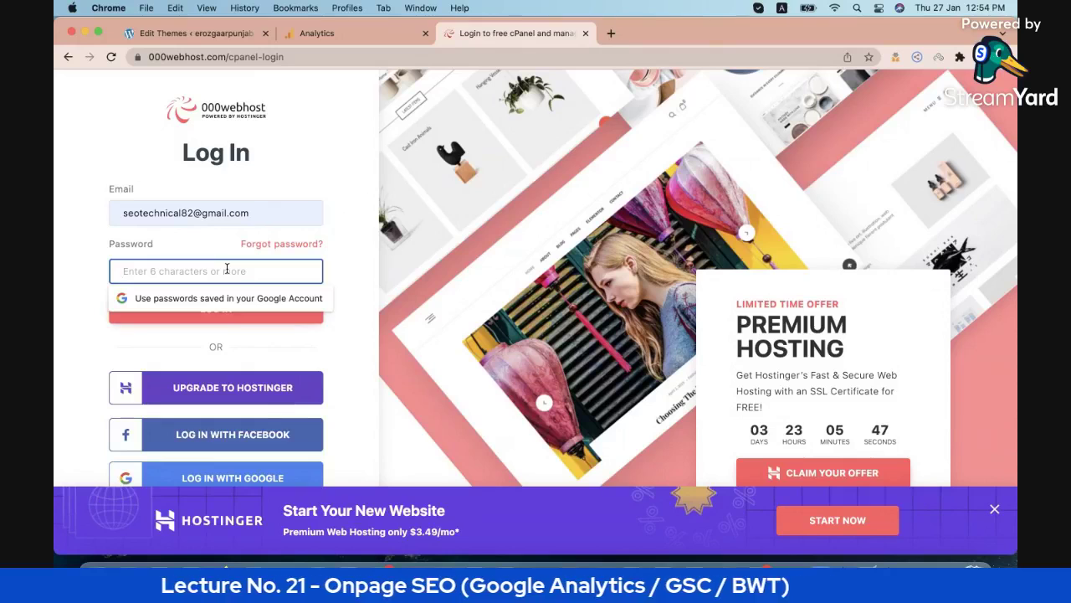
text(********)
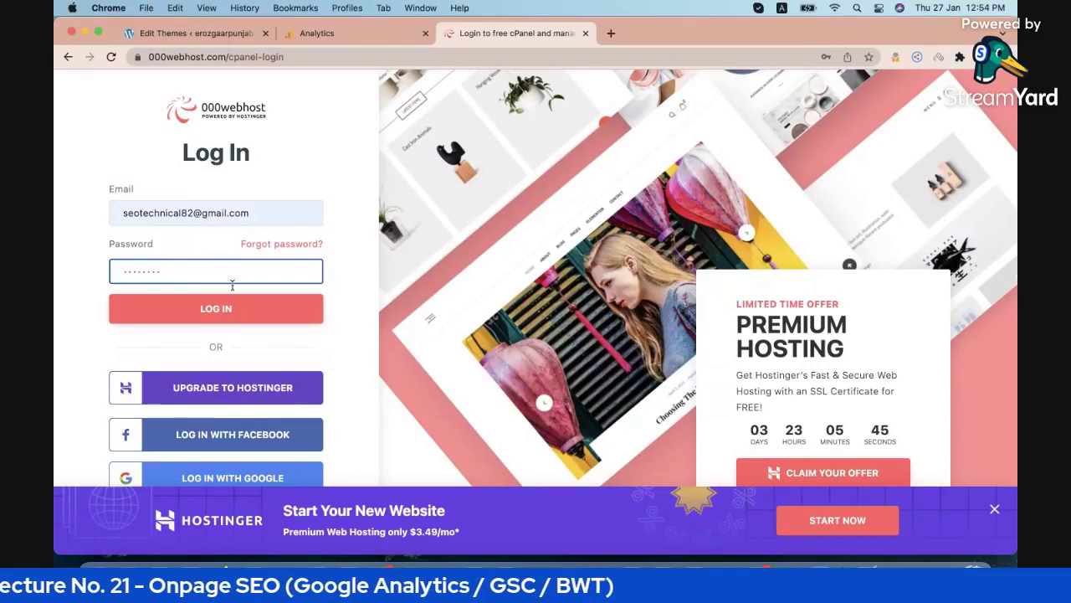
click(235, 312)
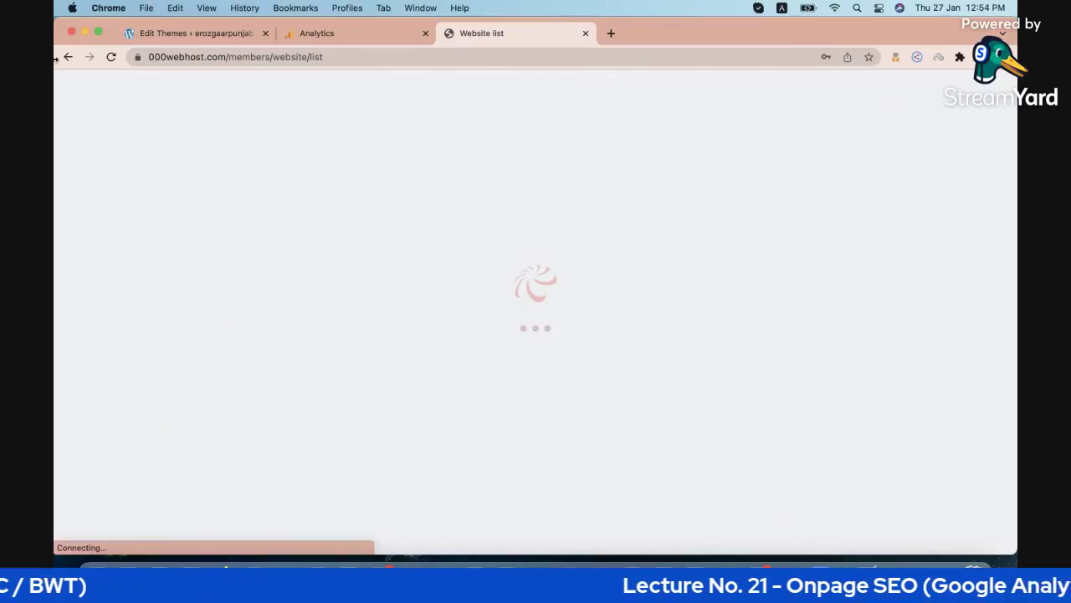
Step: Open the eroozgaarpakistan site's dashboard via Manage Website and scroll its tools
click(227, 58)
text(seo)
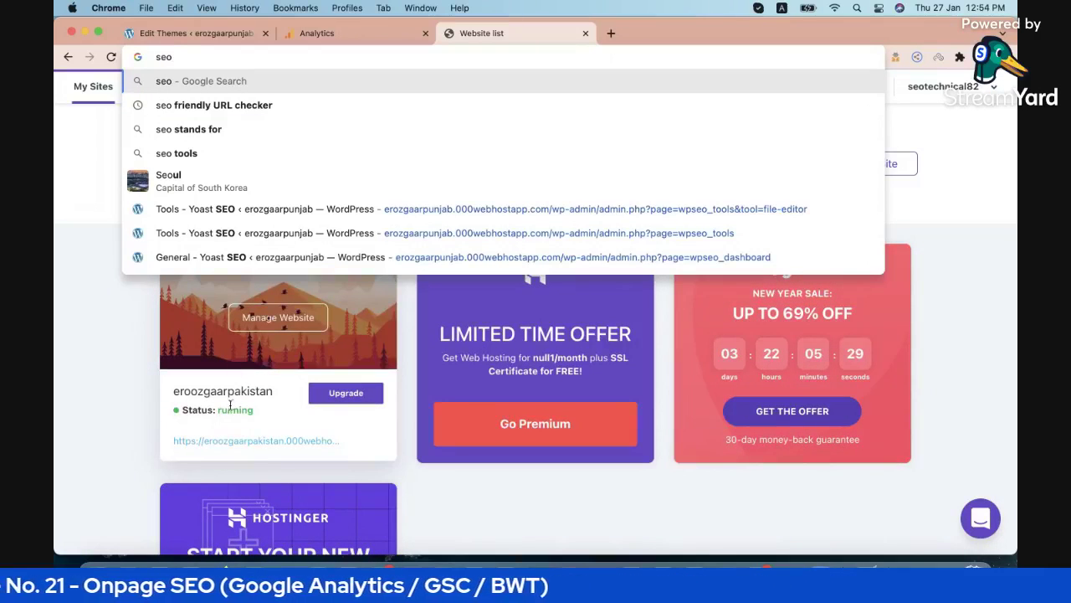
click(276, 326)
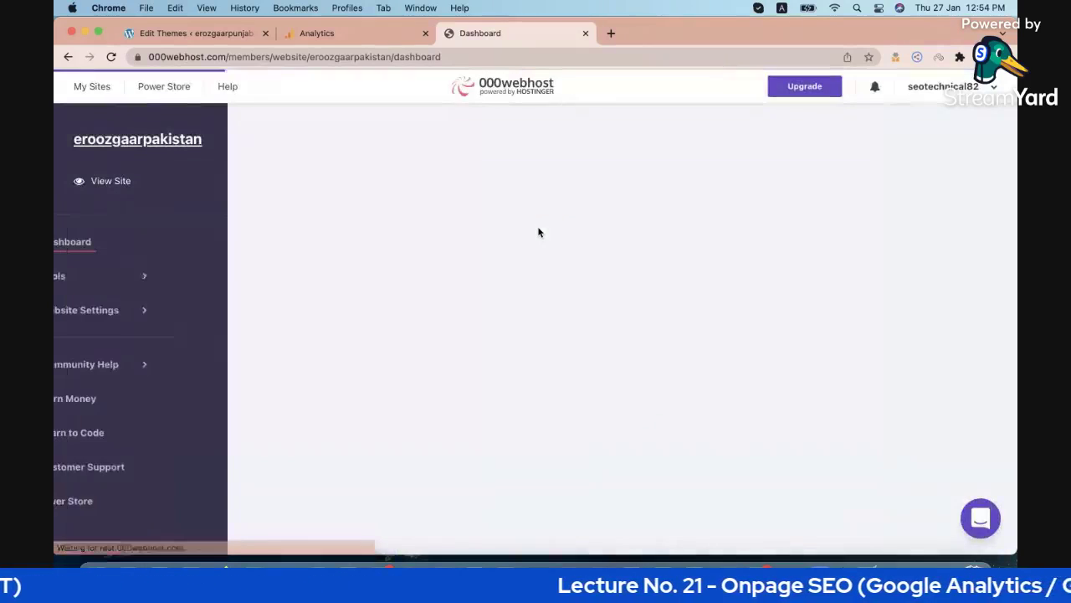
scroll(538, 233, down, 2)
scroll(538, 232, down, 5)
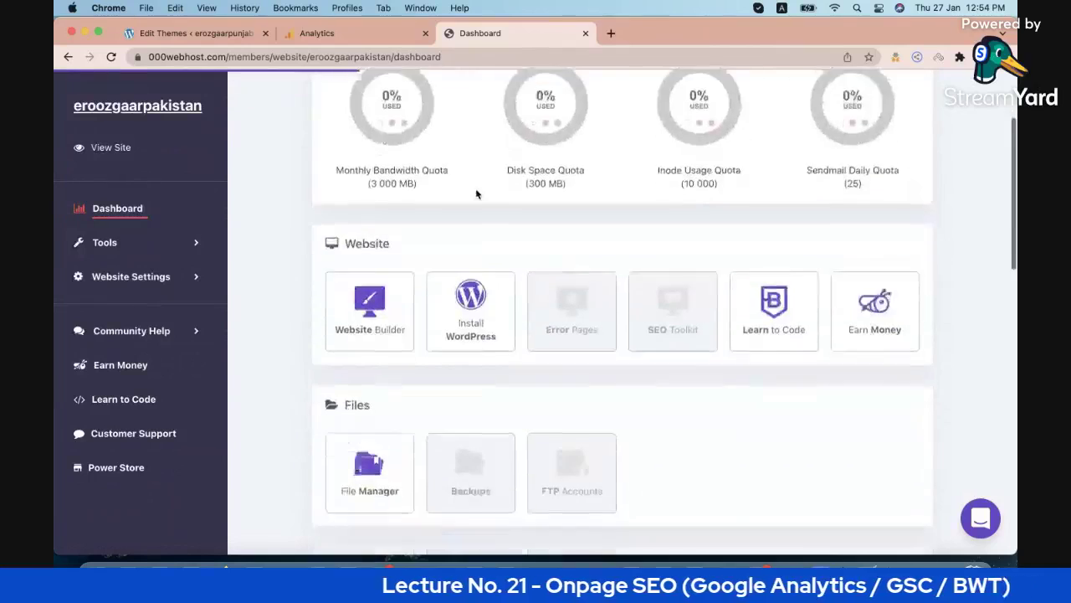
Step: In File Manager, navigate to public_html/wp-content/themes/astra and select header.php
click(372, 218)
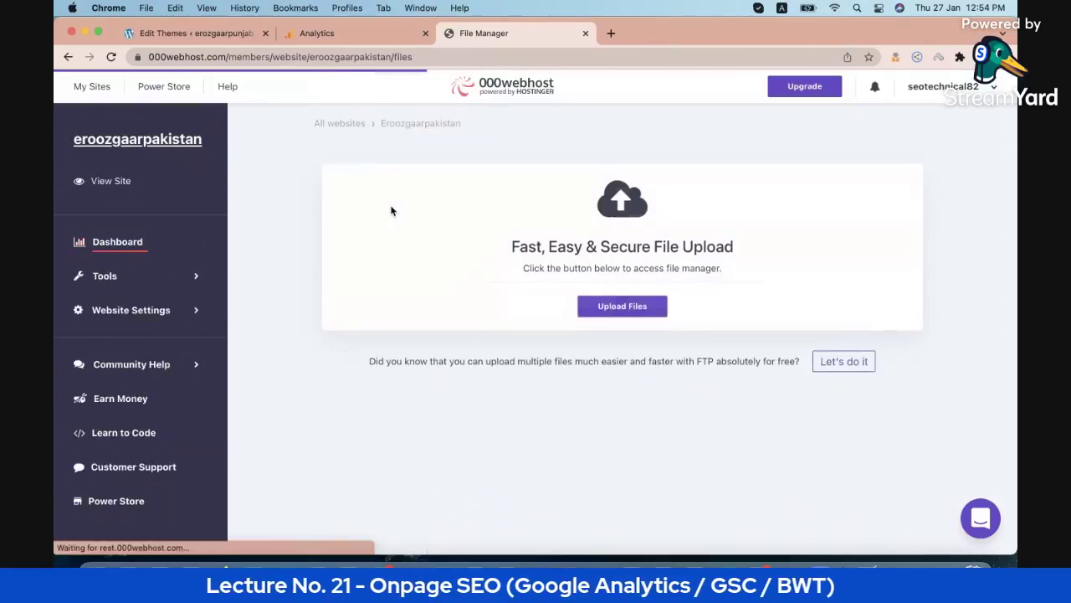
click(618, 310)
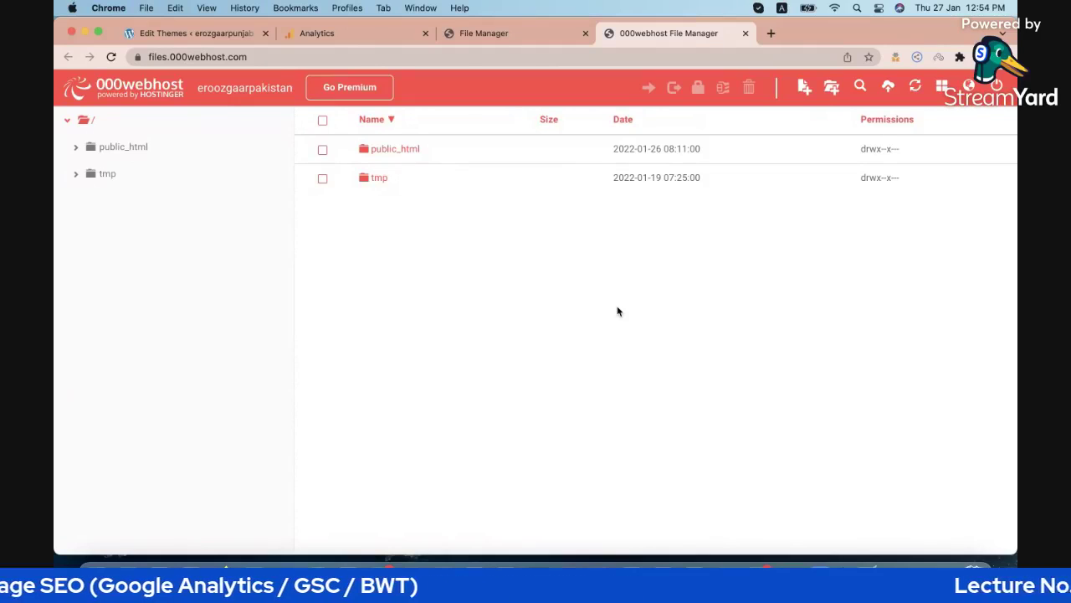
double_click(507, 159)
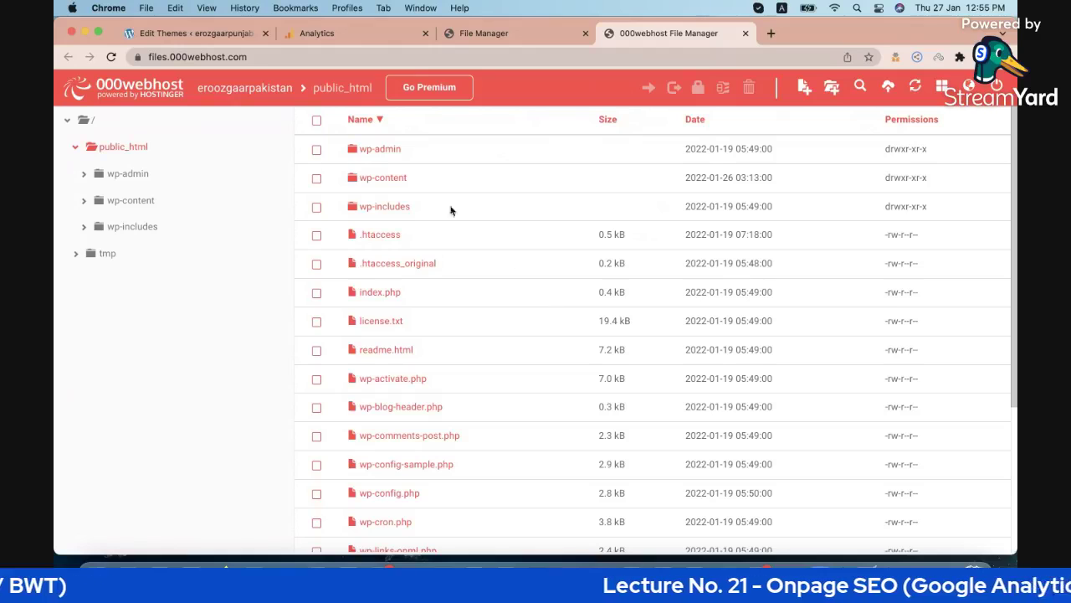
double_click(451, 178)
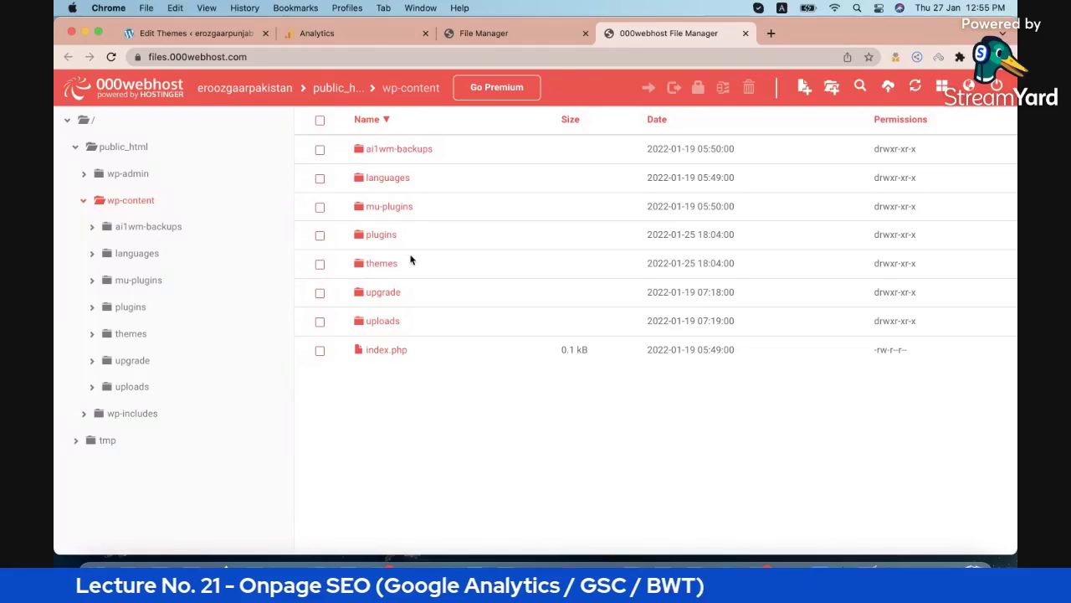
double_click(410, 262)
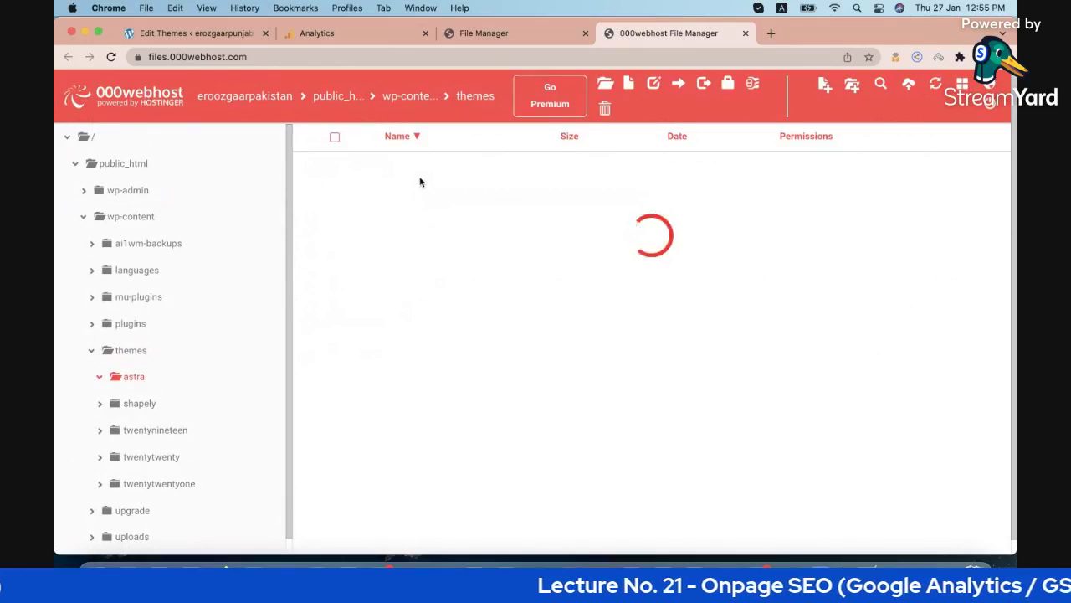
scroll(419, 230, down, 3)
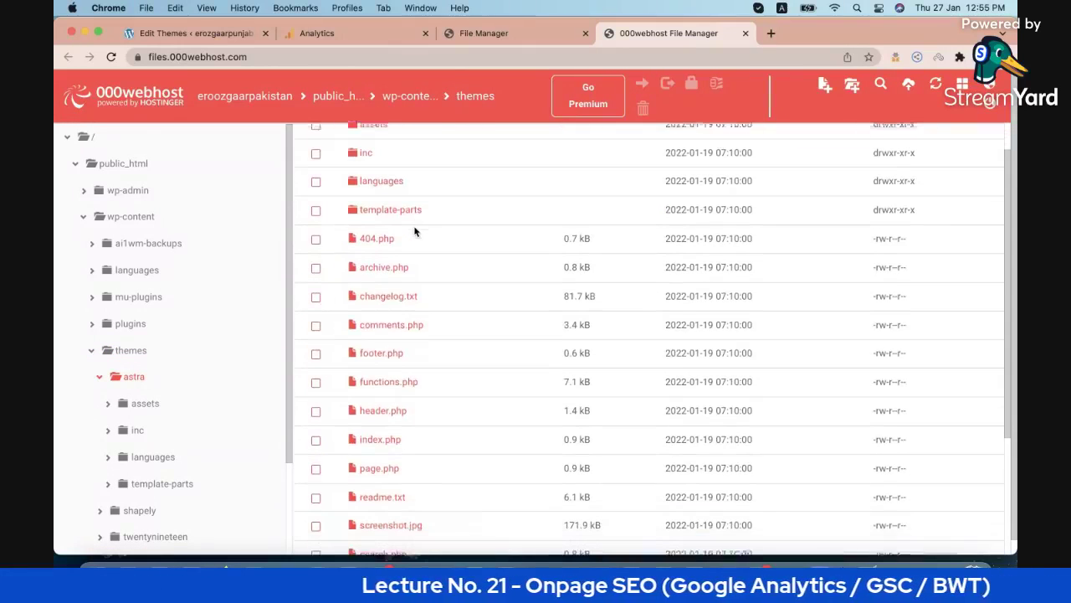
scroll(413, 273, down, 1)
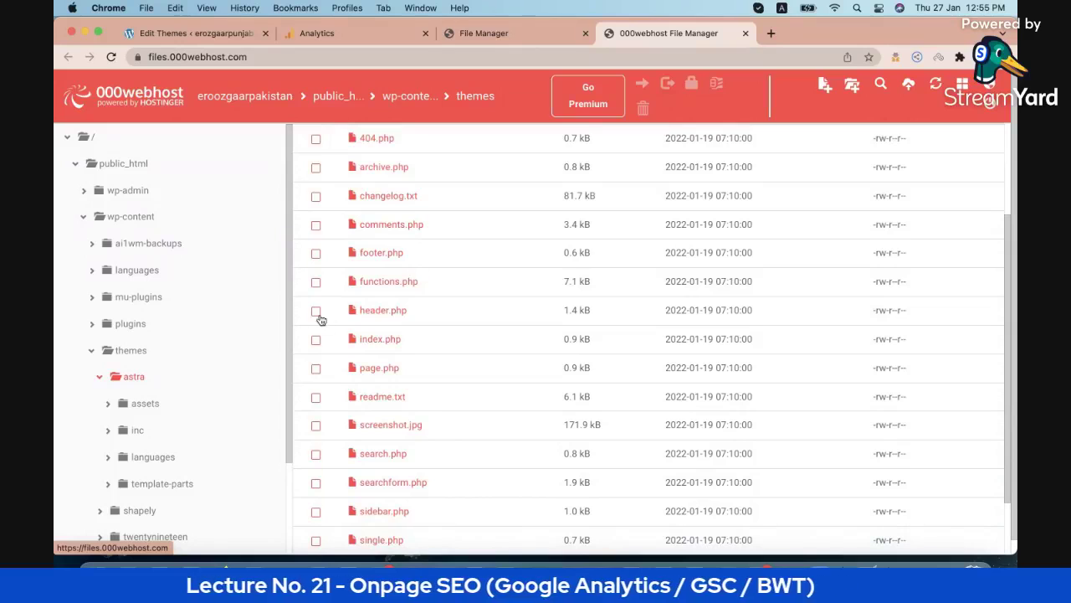
click(317, 313)
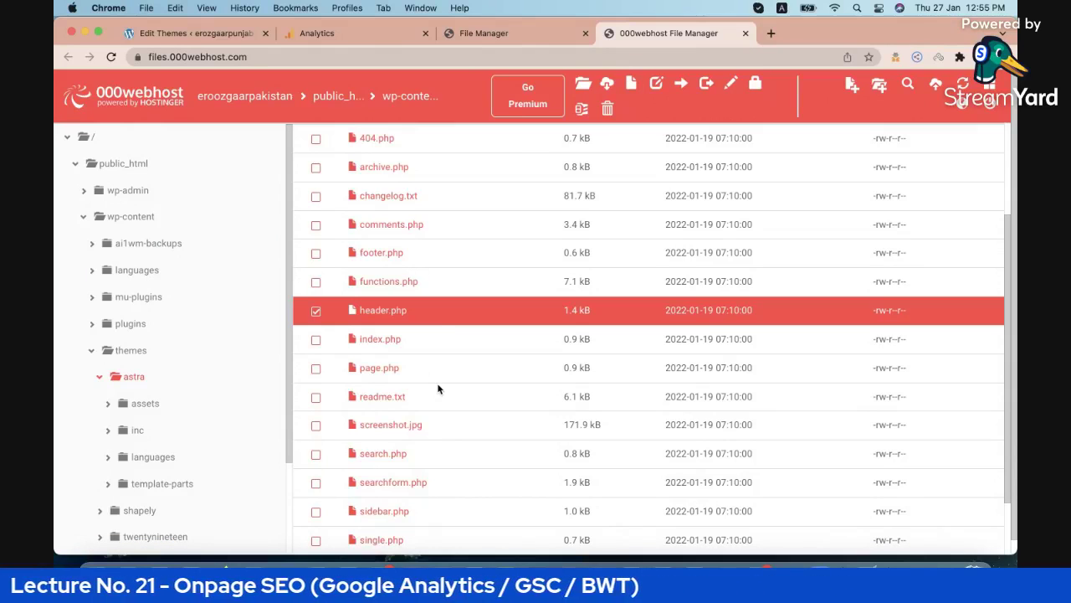
Step: Edit astra's header.php, pasting the gtag snippet on a new line after <head>
double_click(430, 311)
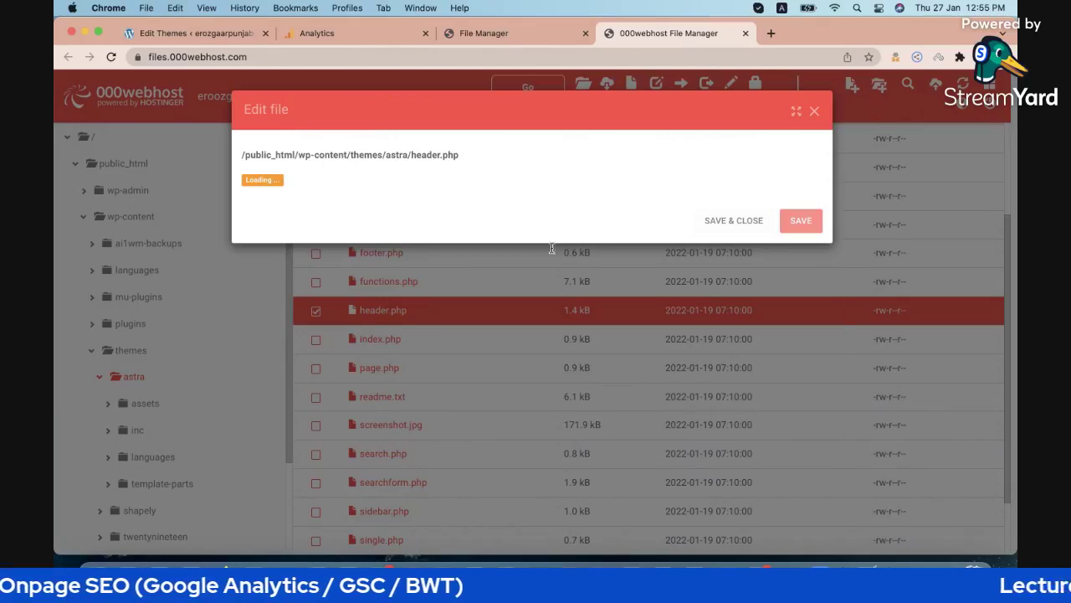
scroll(485, 268, down, 5)
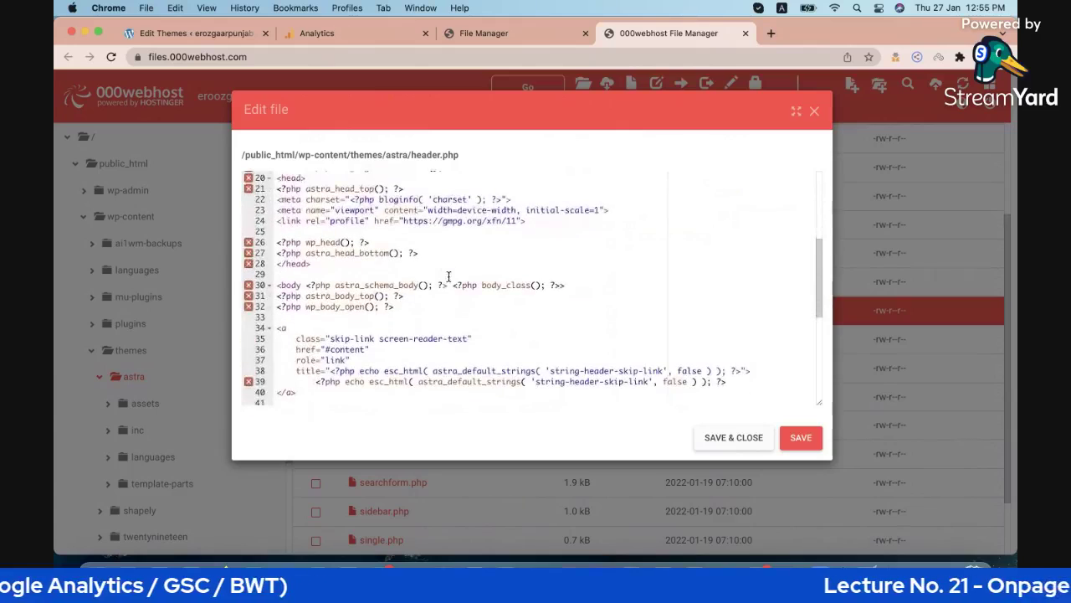
drag(312, 265, 277, 264)
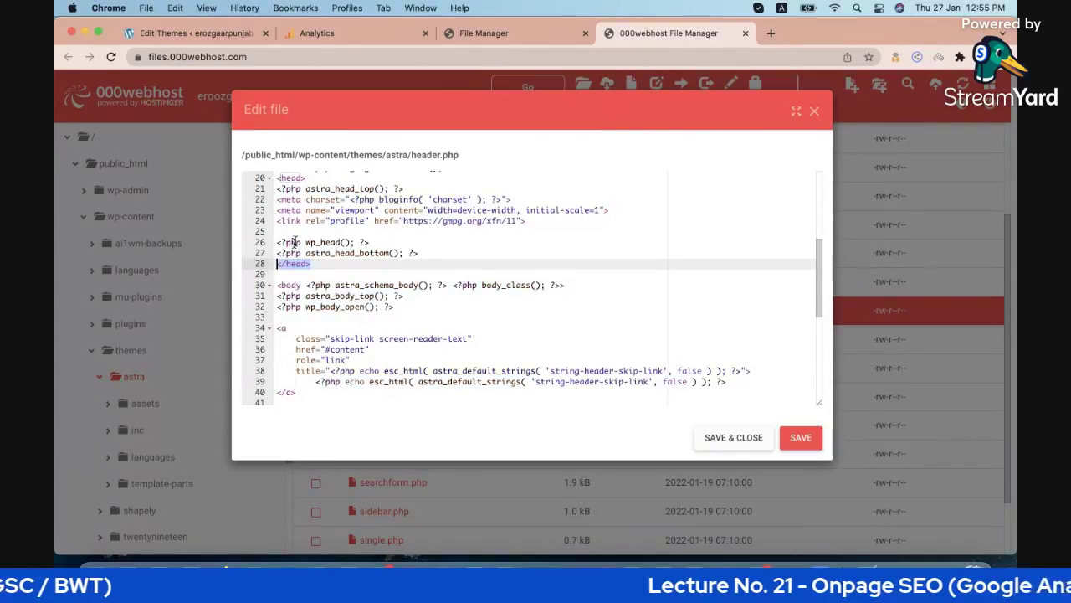
scroll(300, 234, up, 1)
click(315, 202)
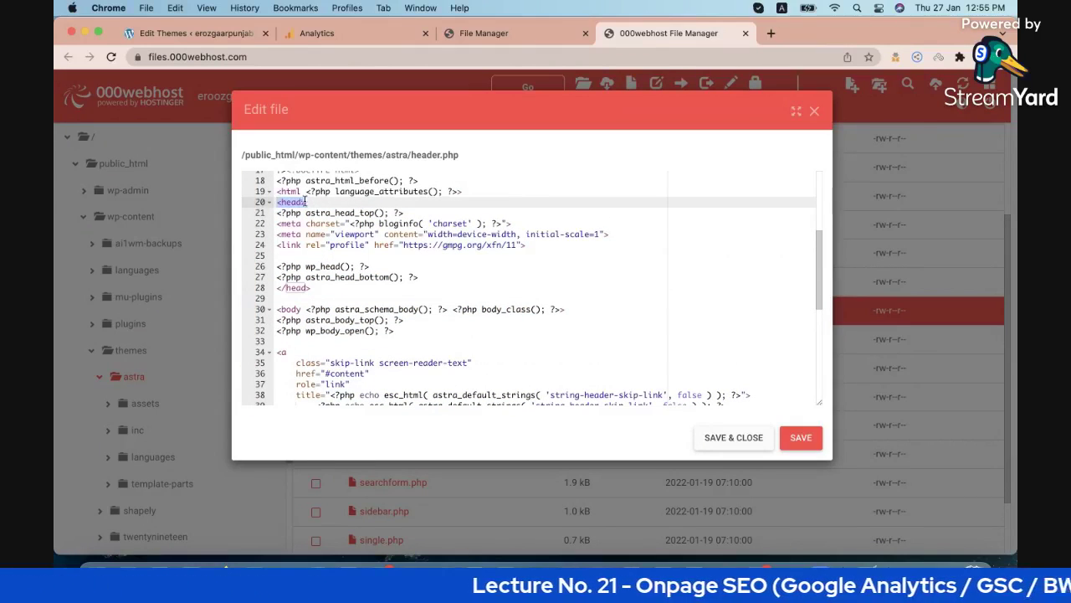
key(Return)
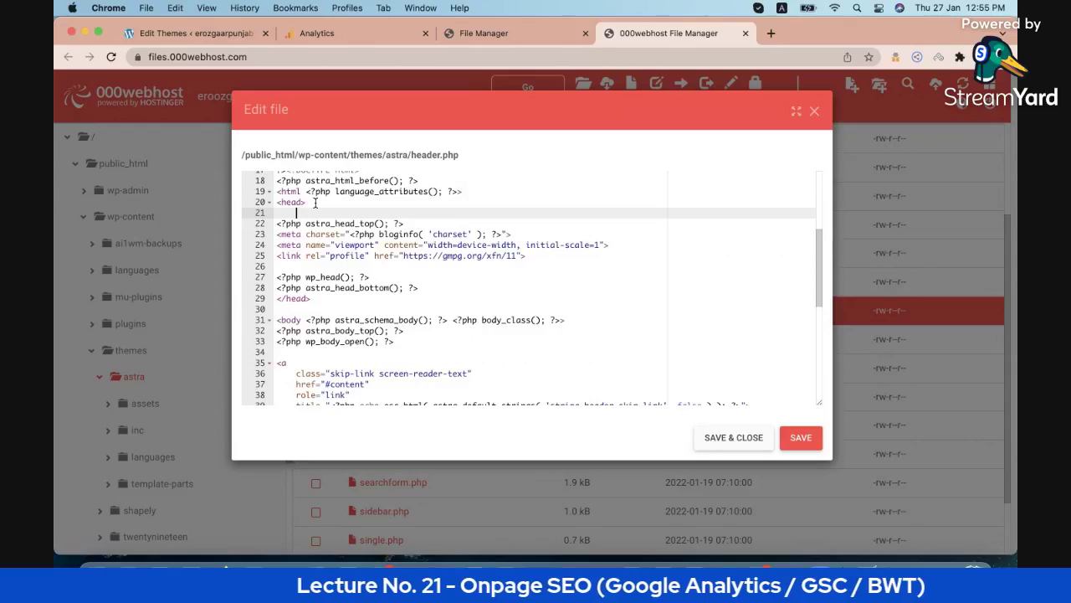
key(super+v)
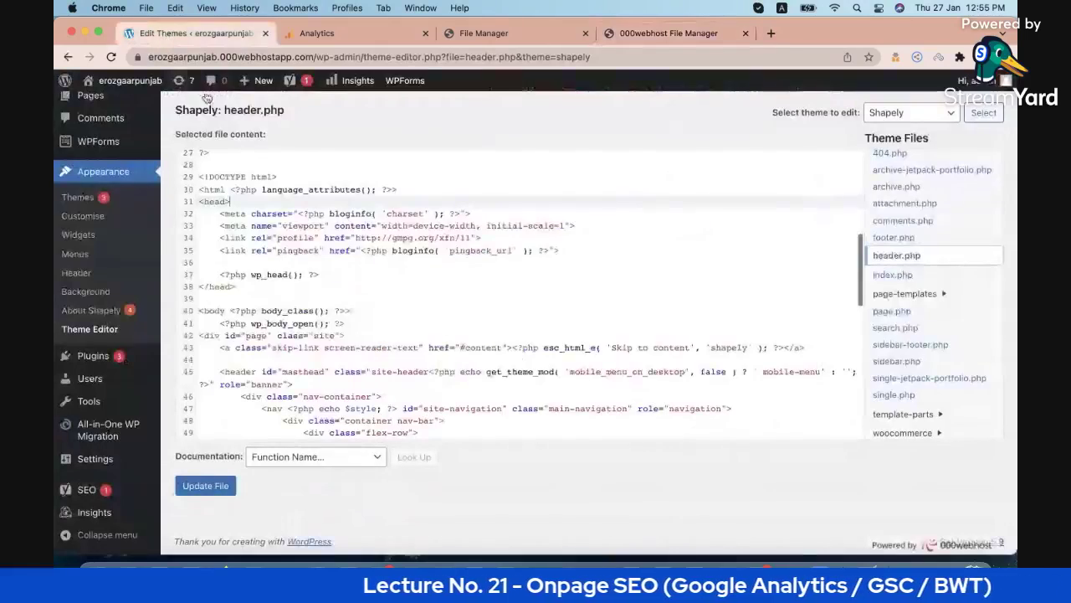
click(163, 33)
click(532, 35)
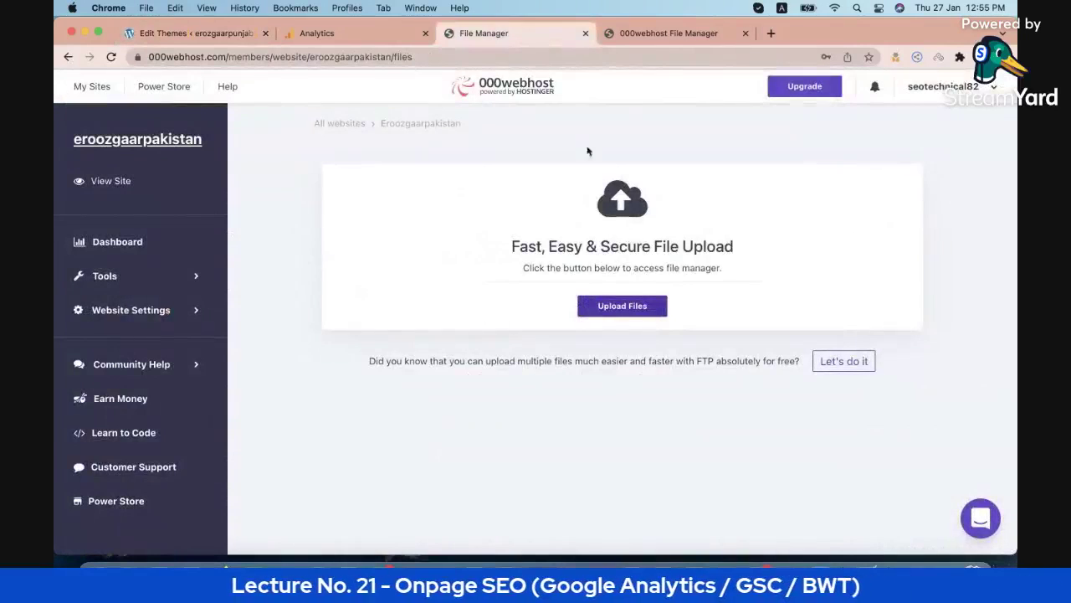
click(651, 35)
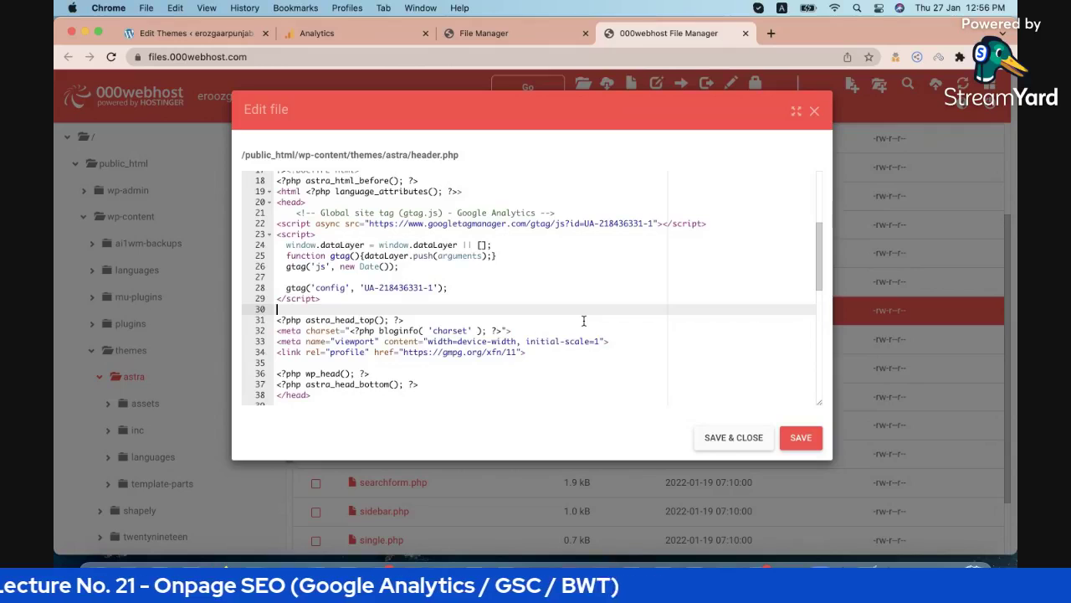
Step: Back in 000webhost File Manager, save and close astra's header.php with the gtag snippet
click(85, 33)
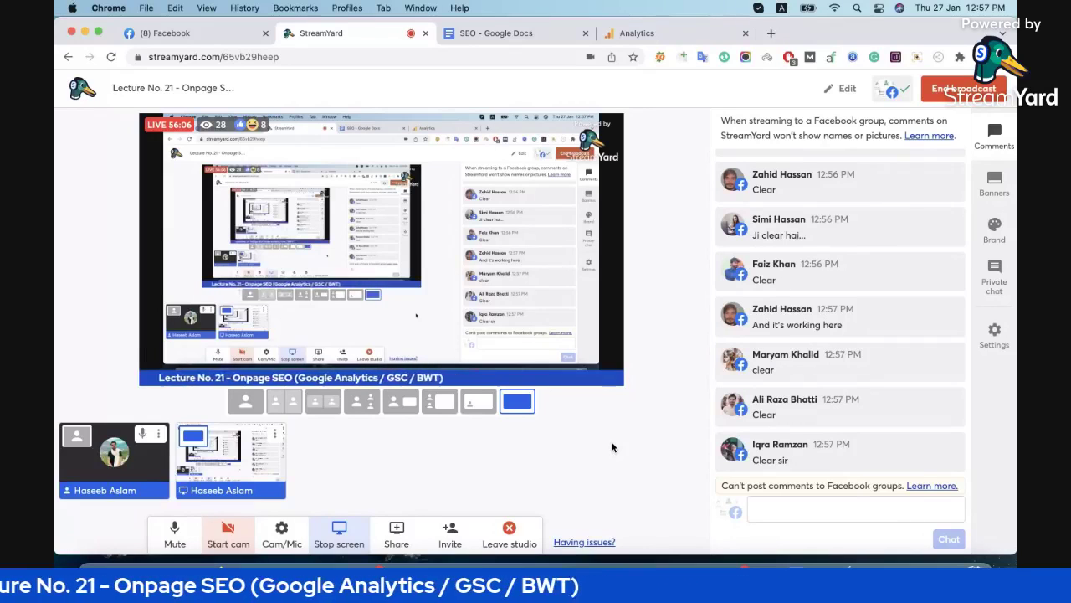
click(496, 34)
click(661, 34)
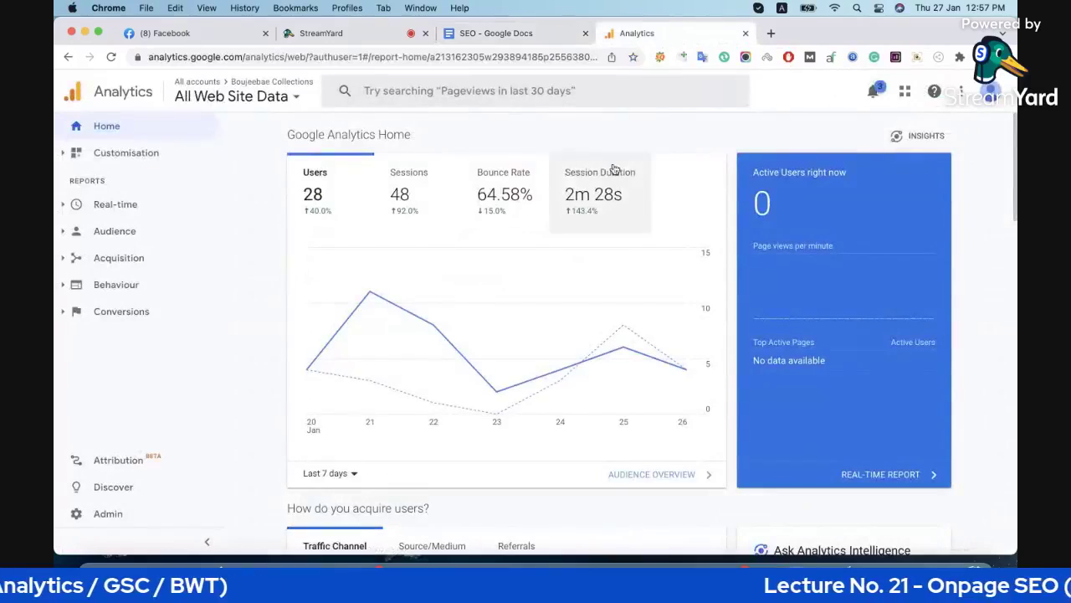
click(937, 557)
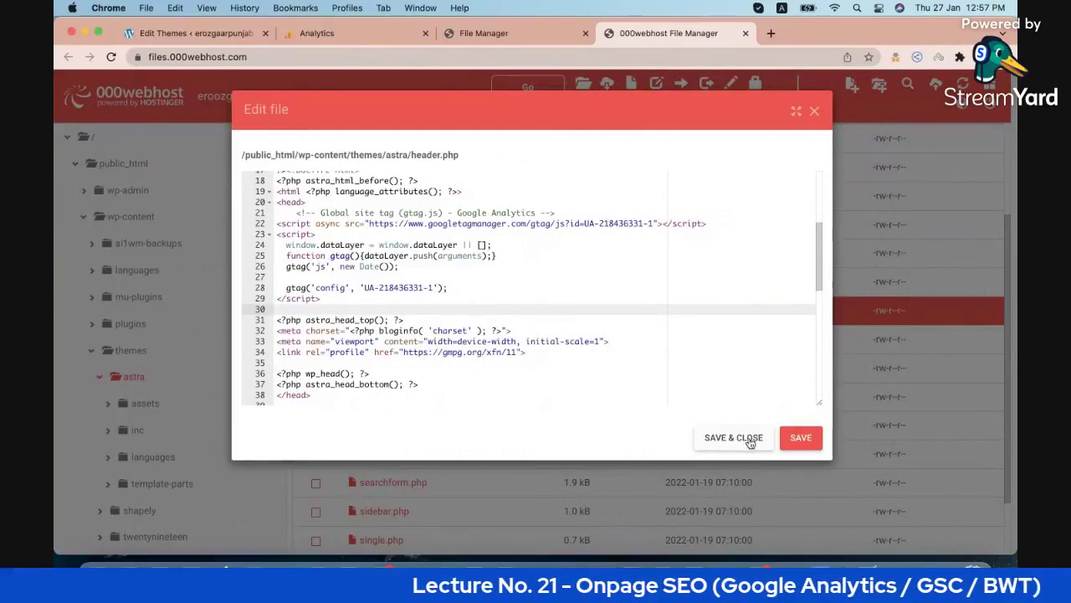
click(816, 118)
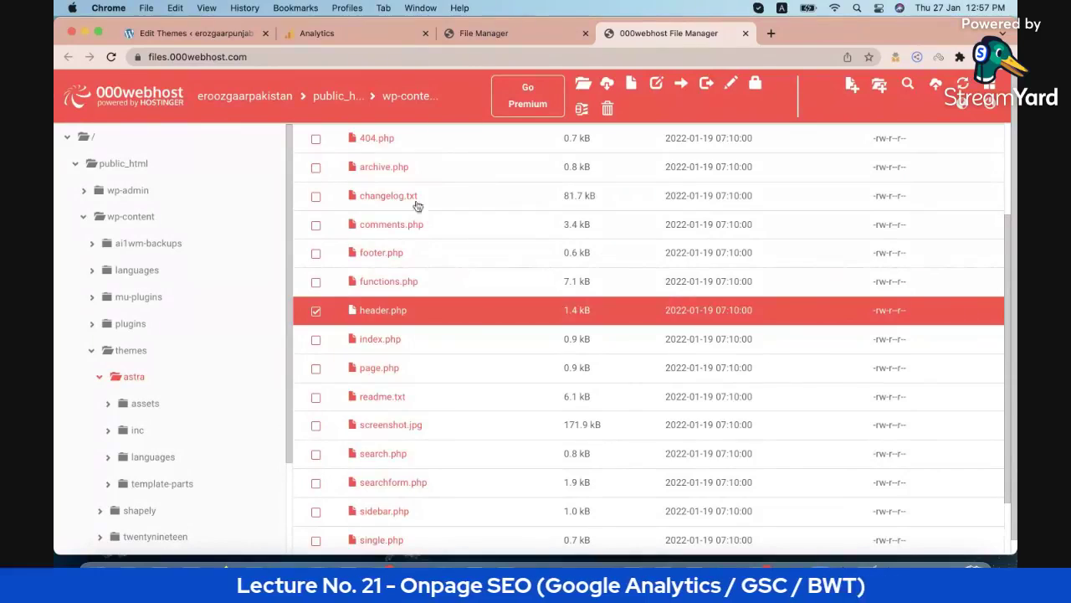
Step: Leave the WordPress theme file editor for the Installed Plugins page
click(215, 34)
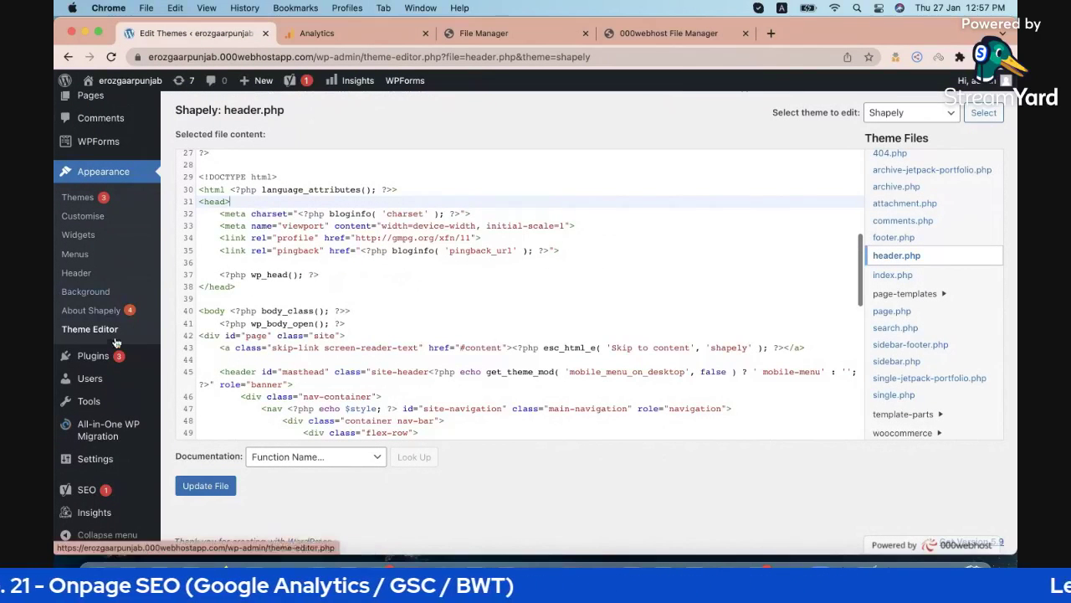
scroll(103, 205, up, 1)
scroll(103, 206, up, 5)
scroll(125, 251, down, 4)
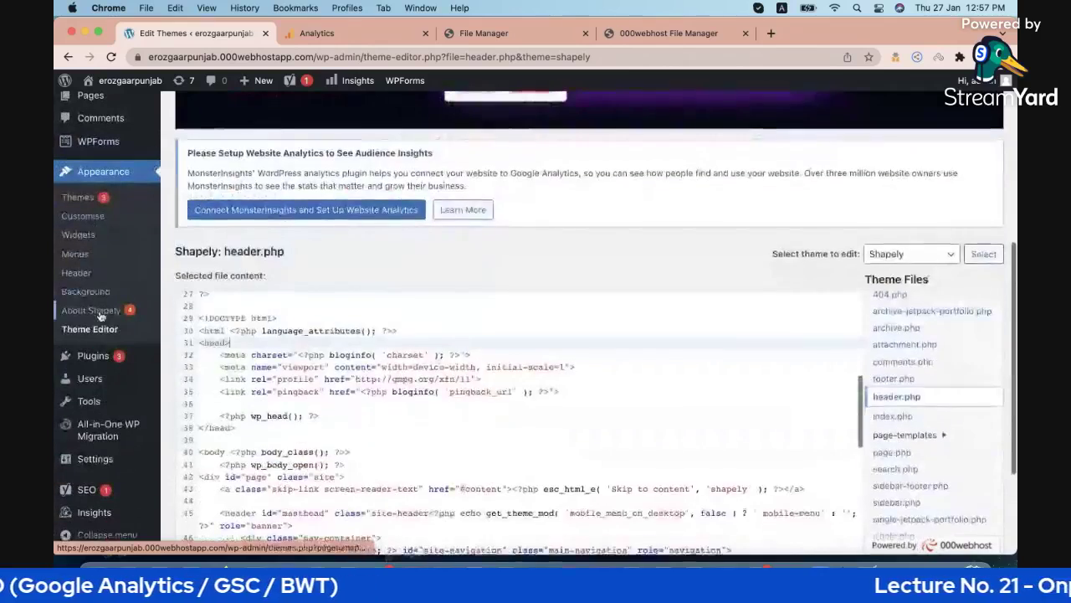
mouse_move(161, 370)
click(228, 366)
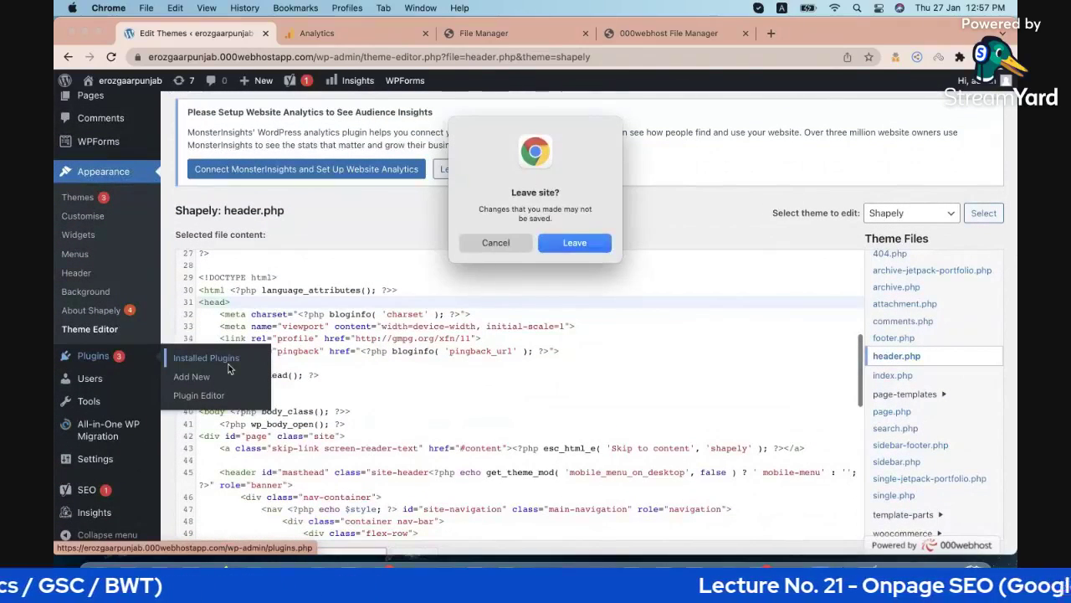
click(574, 243)
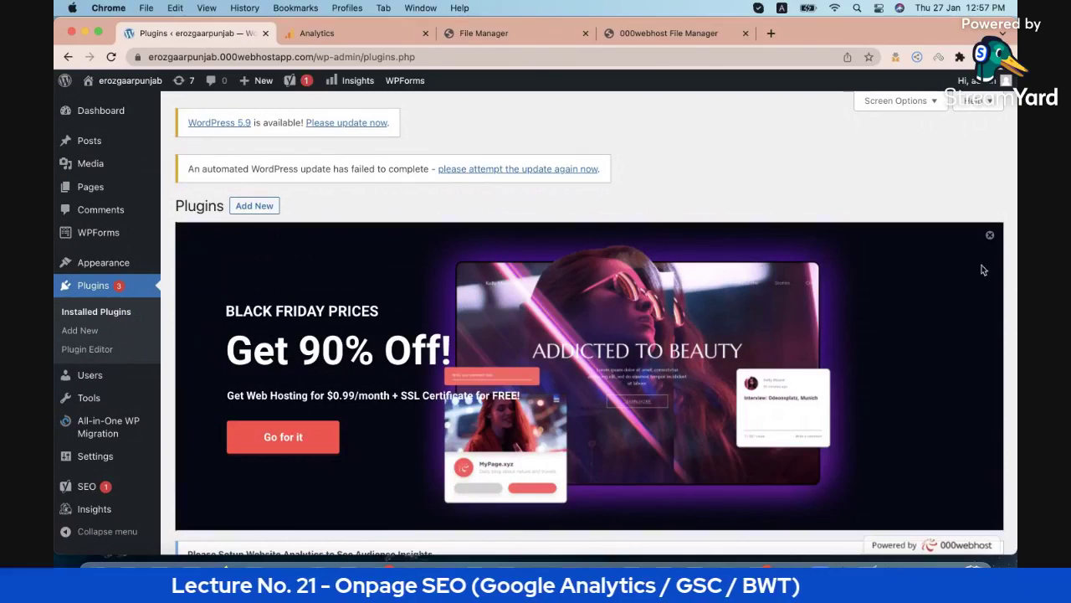
Step: Dismiss the Black Friday promo and scroll to Google Analytics for WordPress by MonsterInsights
click(989, 237)
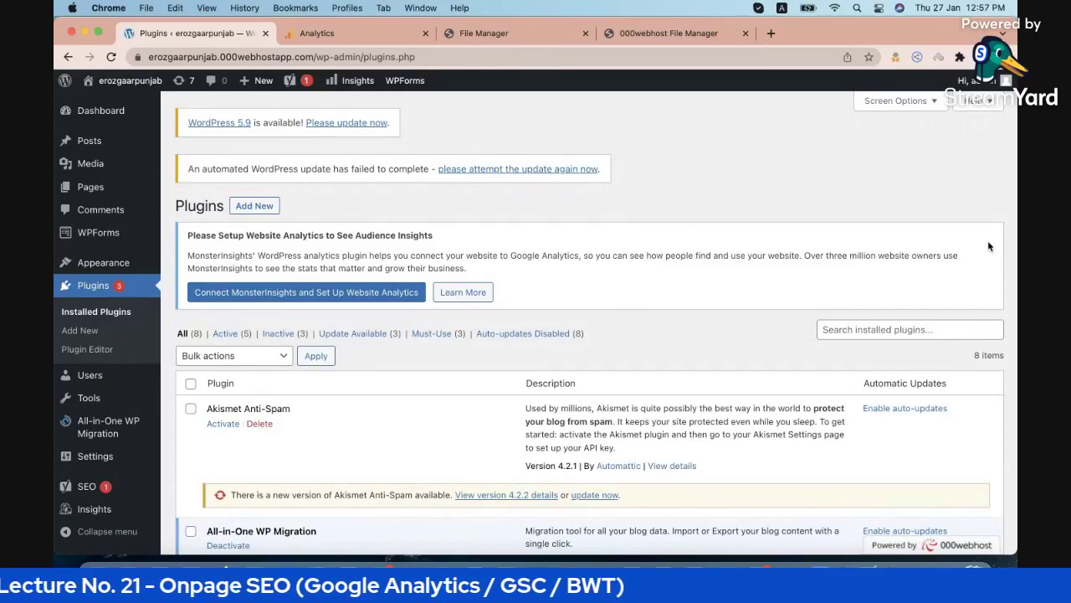
scroll(396, 323, down, 3)
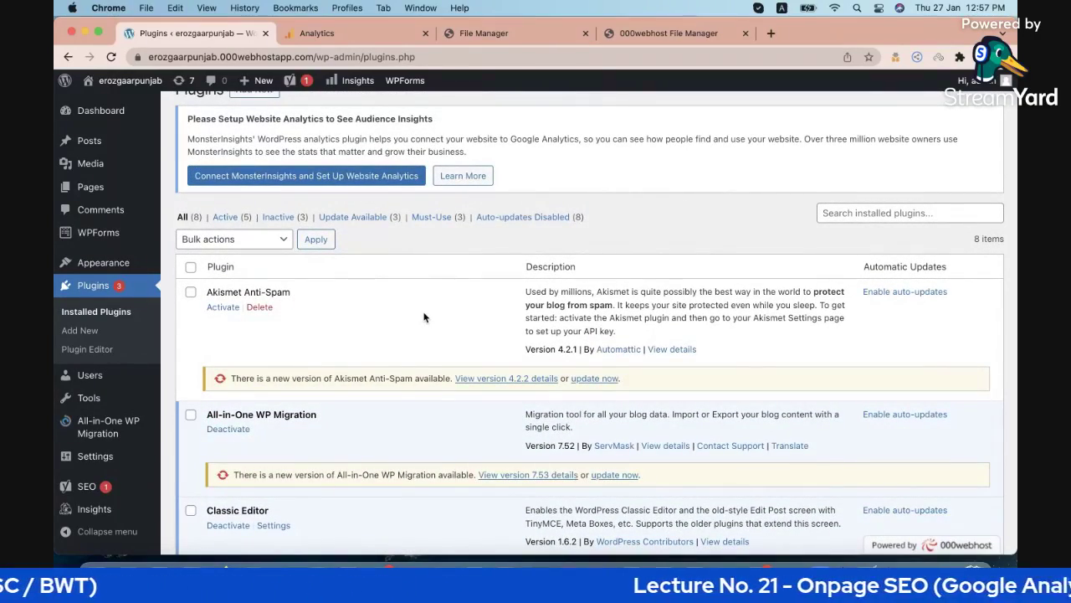
scroll(335, 306, down, 5)
scroll(330, 308, down, 1)
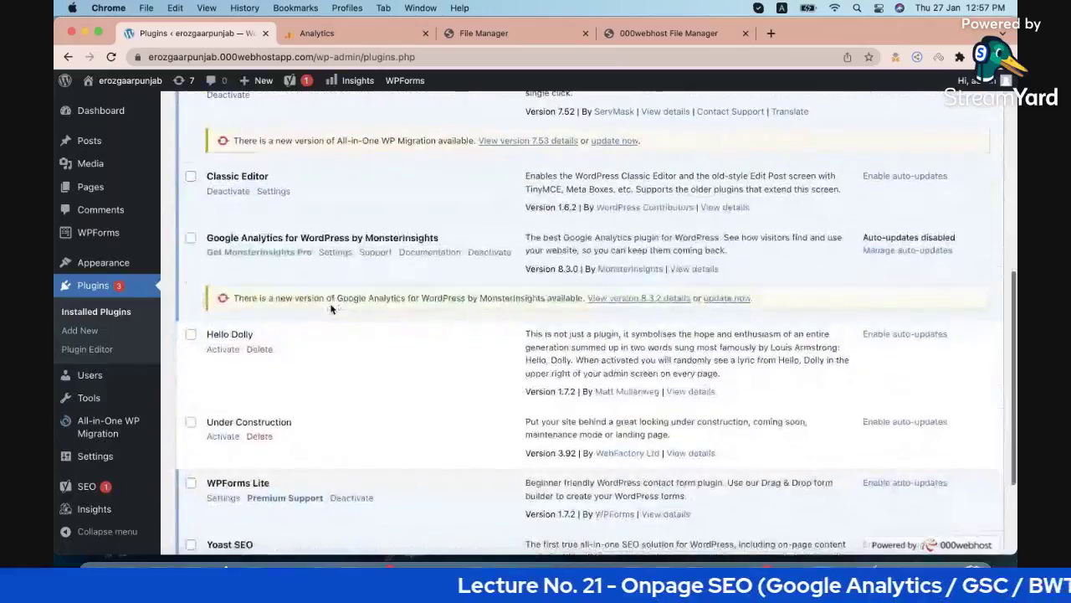
Step: On Add Plugins, search for 'google analytics' to list Site Kit and MonsterInsights
click(79, 330)
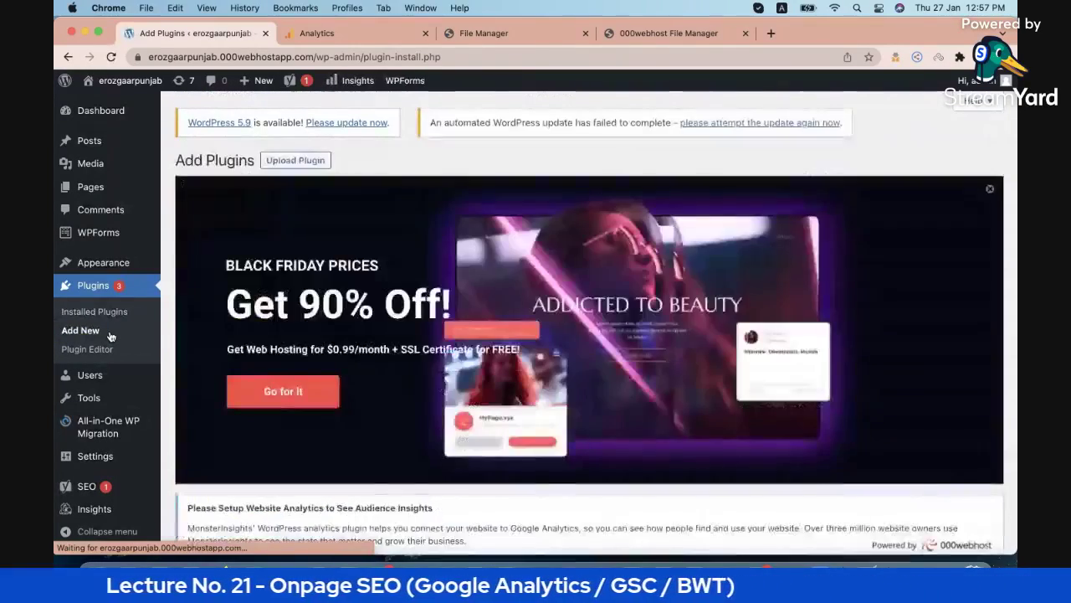
scroll(119, 336, down, 1)
scroll(120, 337, down, 5)
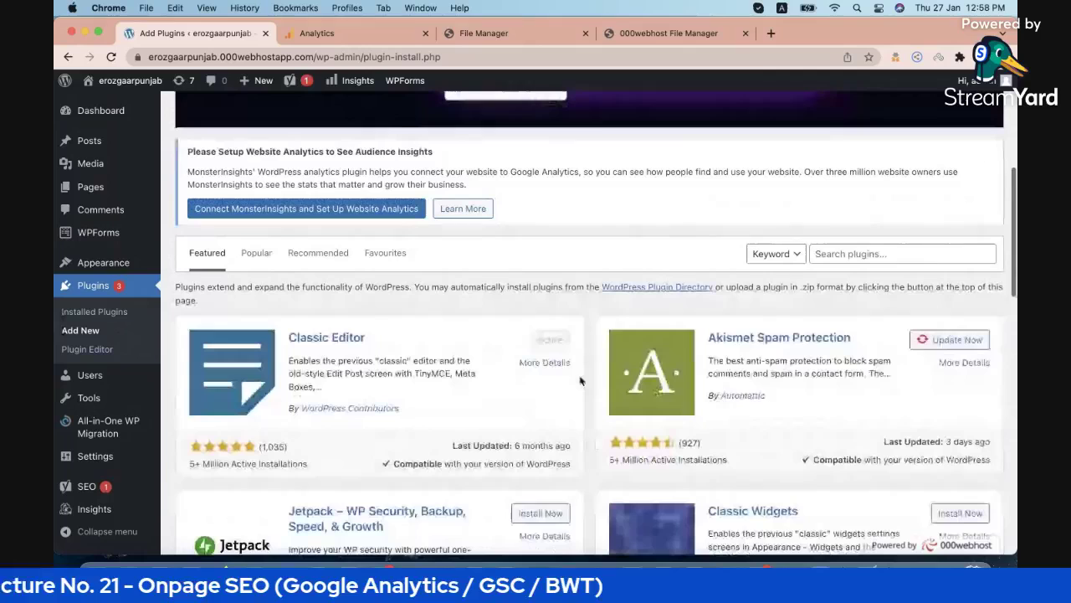
click(864, 254)
text(google)
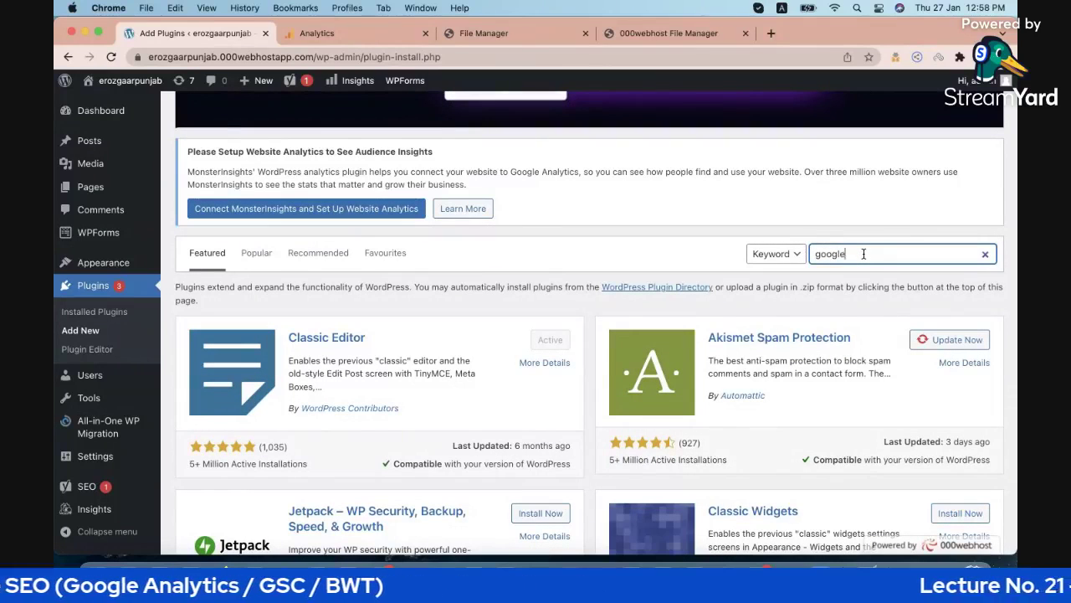
text( analytics)
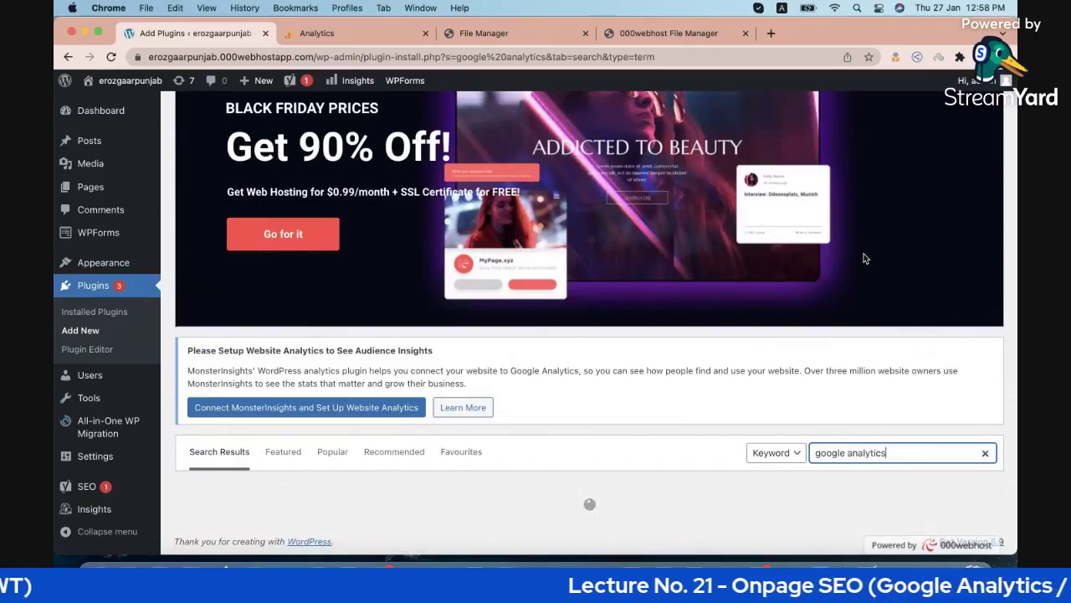
scroll(865, 258, down, 3)
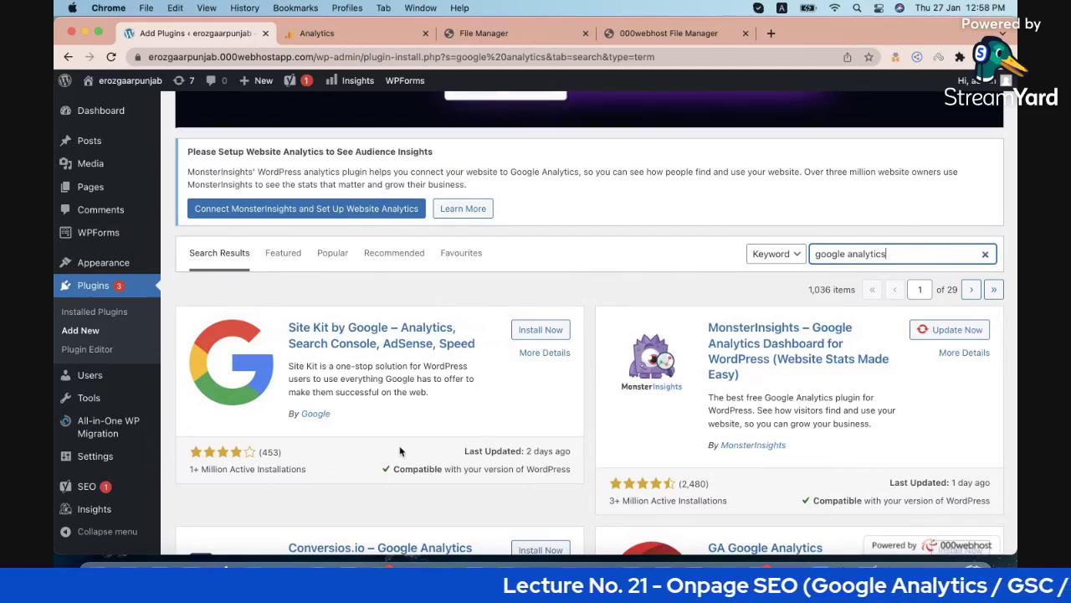
drag(371, 357, 289, 366)
click(451, 404)
click(346, 410)
drag(345, 410, 288, 413)
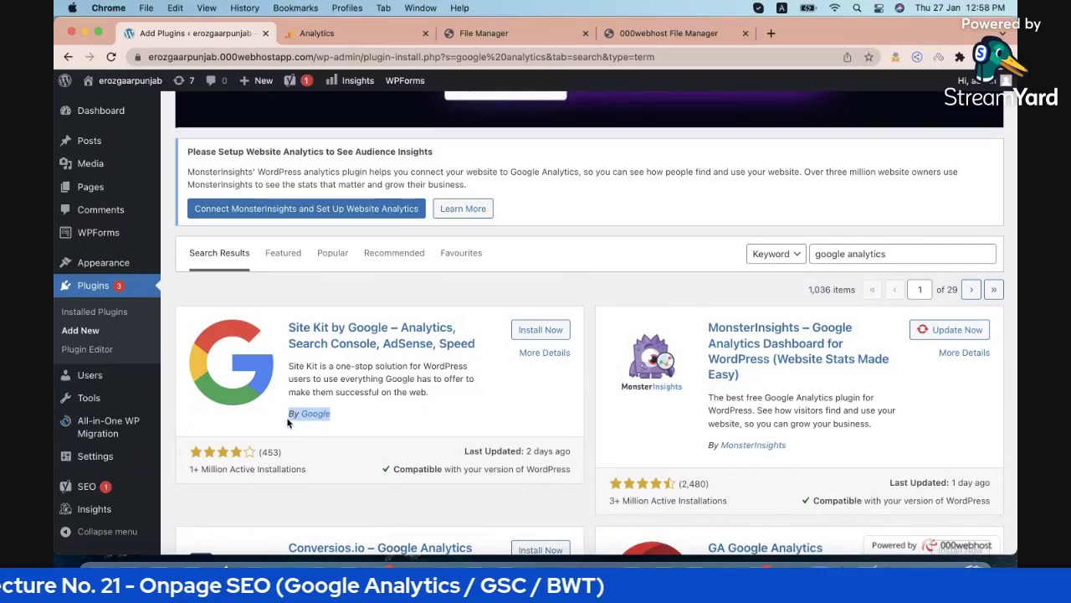
scroll(446, 436, down, 2)
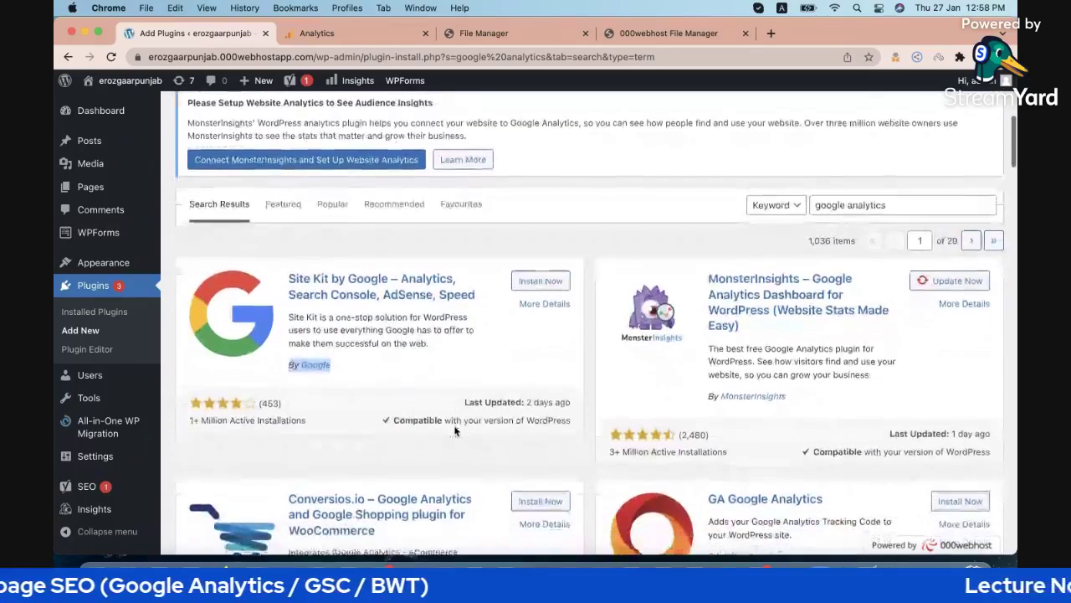
scroll(431, 361, down, 1)
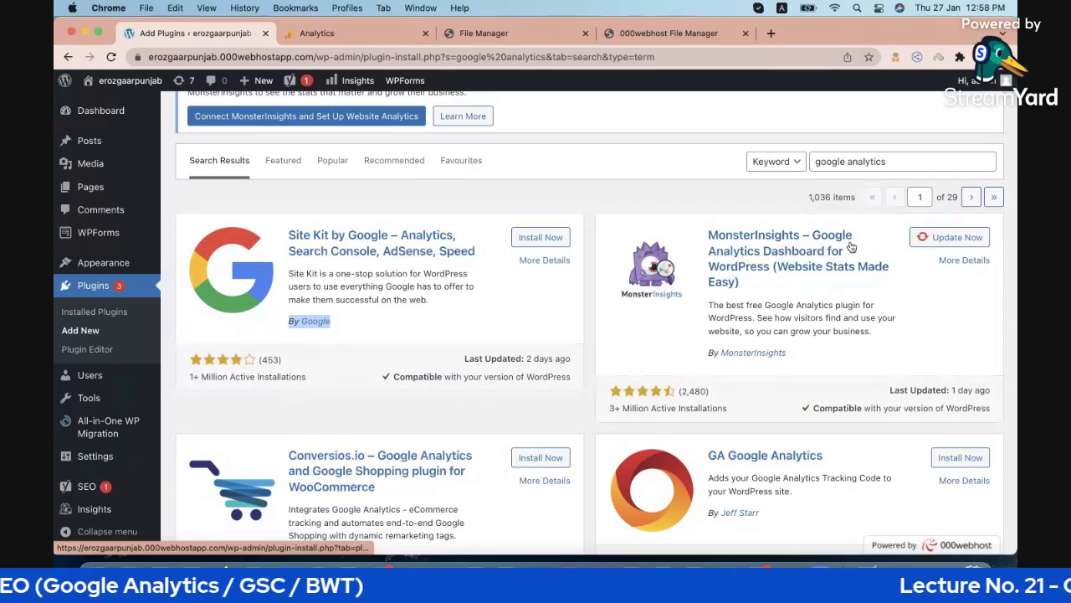
click(798, 351)
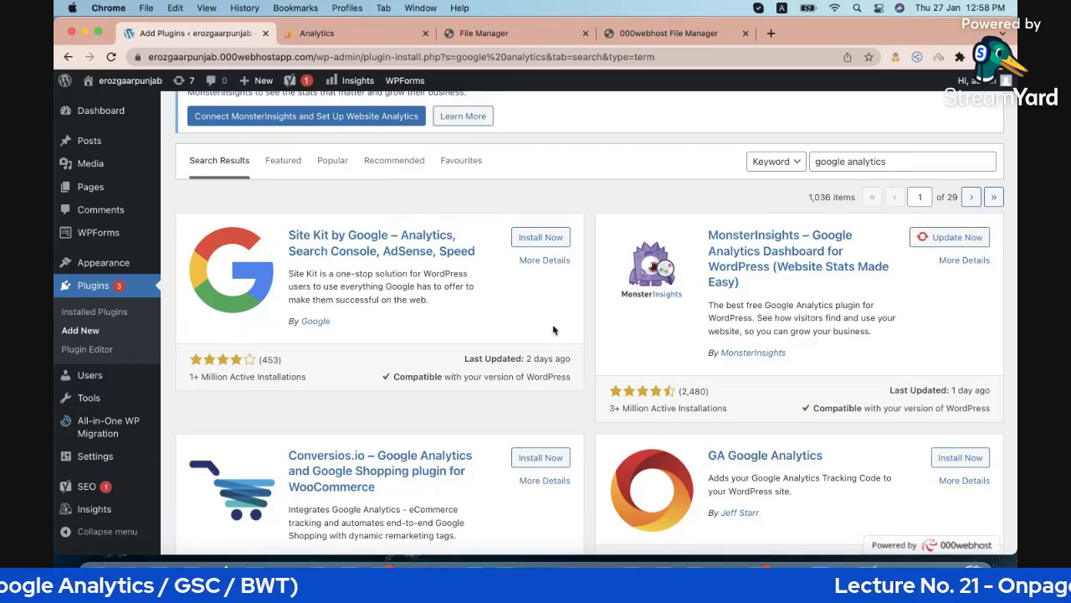
scroll(552, 329, down, 2)
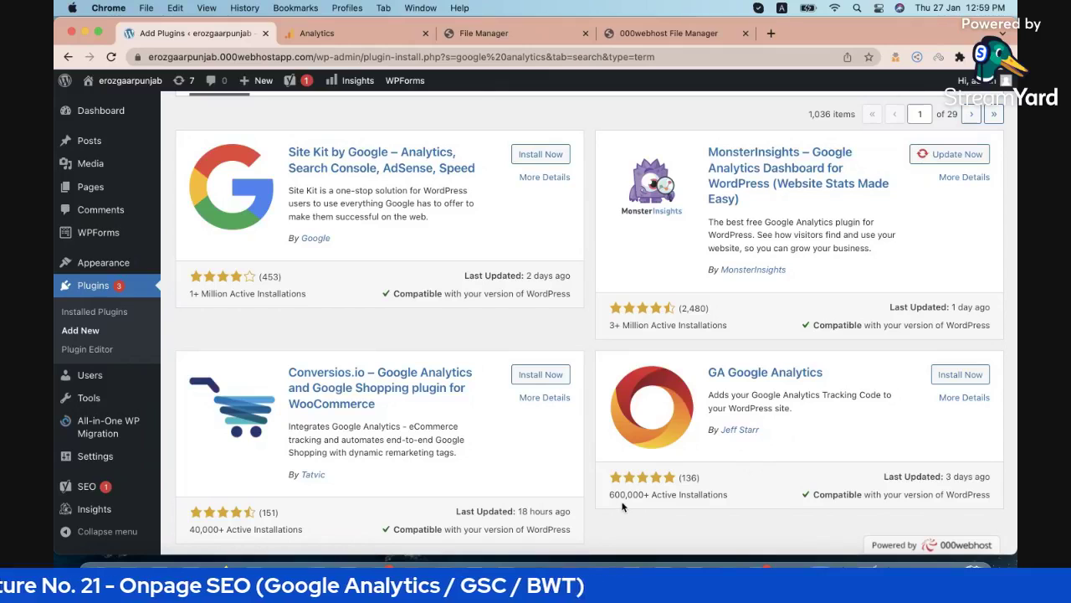
triple_click(685, 494)
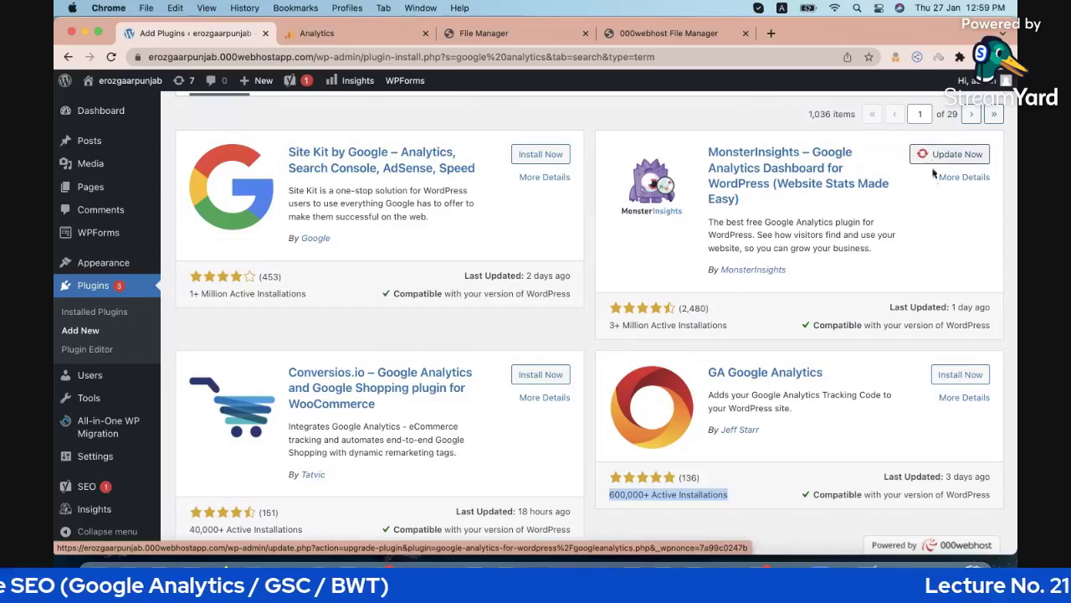
click(927, 219)
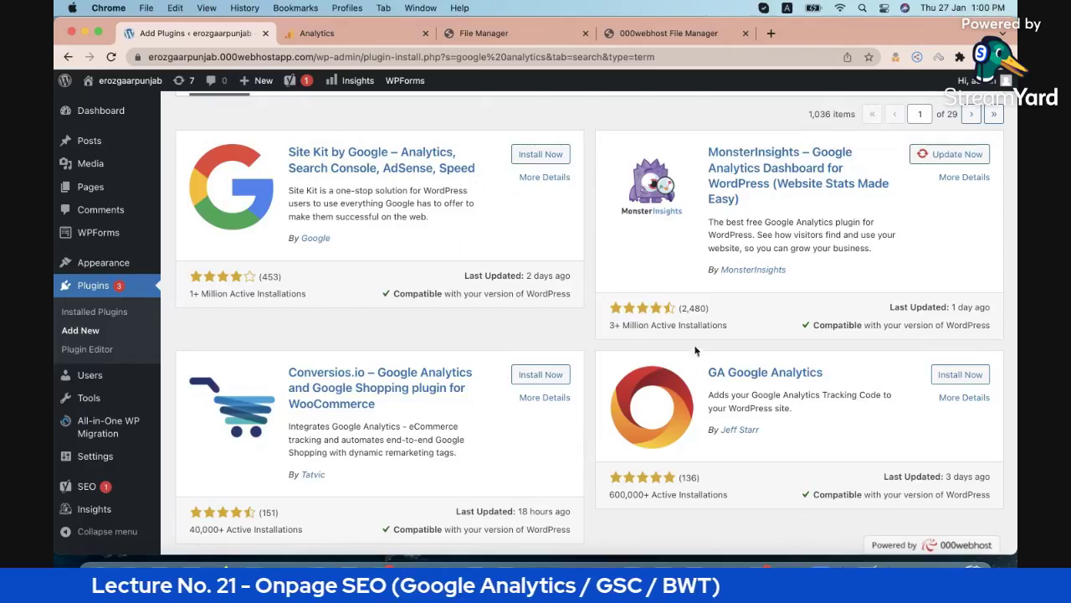
scroll(701, 308, down, 1)
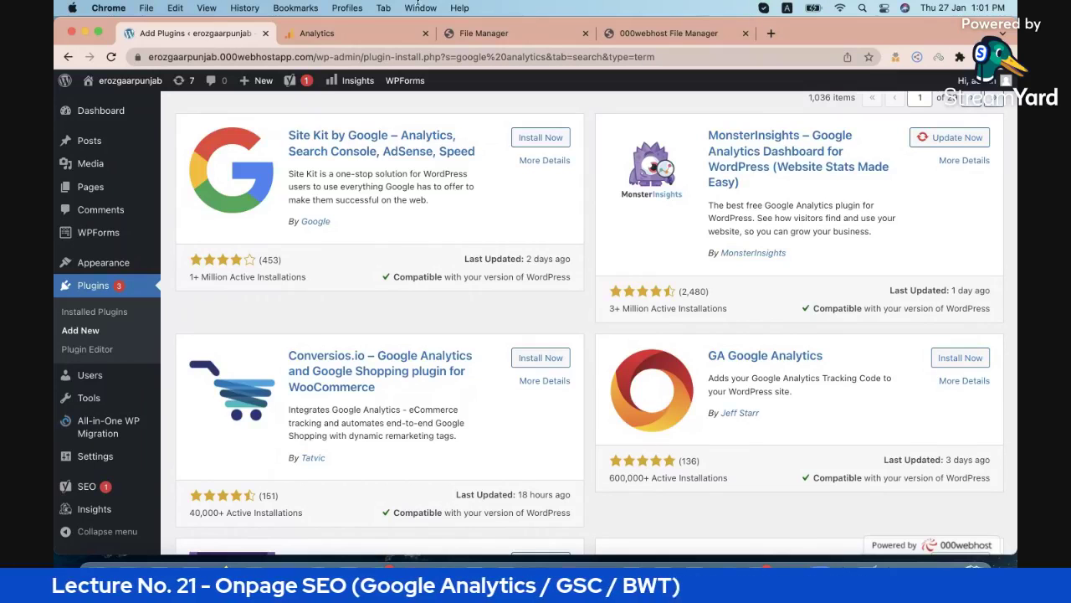
Step: Bring the StreamYard studio to the front and scroll through the viewer comments
click(86, 33)
key(super+Tab)
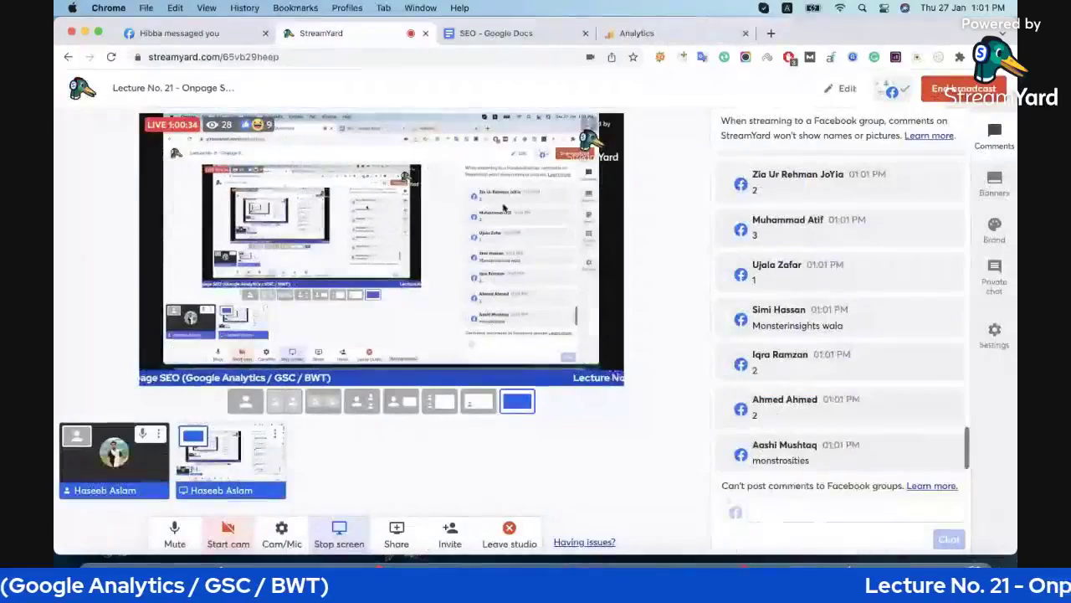
scroll(863, 338, up, 1)
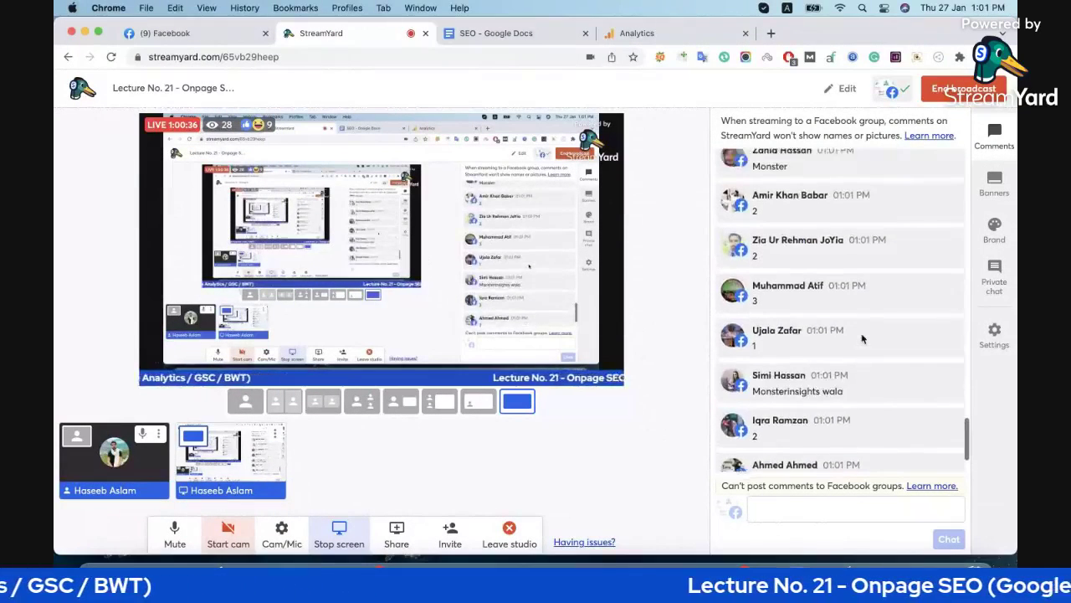
scroll(863, 338, up, 4)
scroll(863, 339, down, 8)
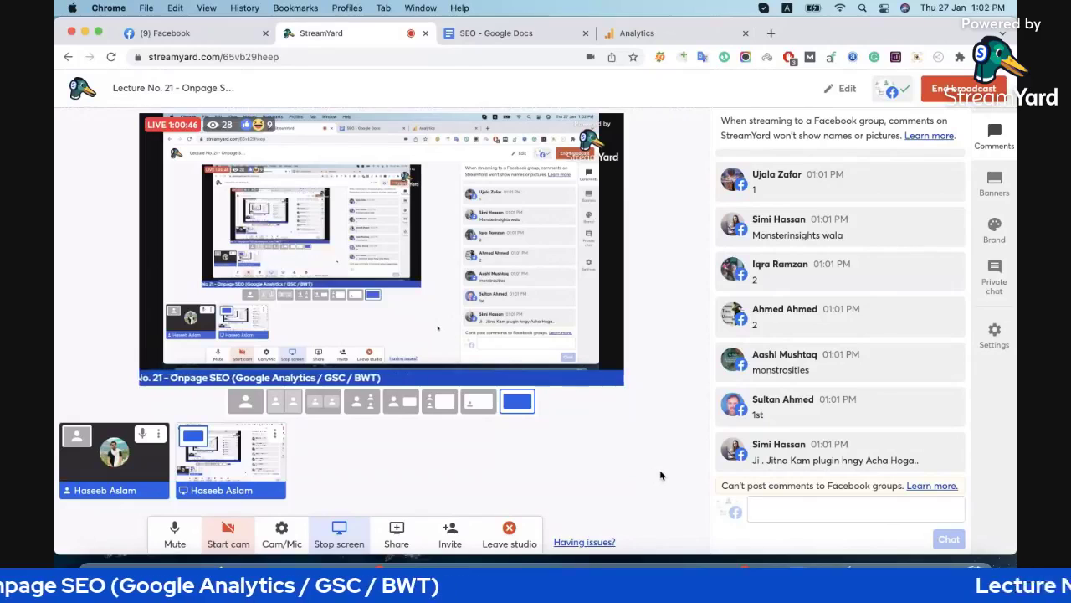
mouse_move(799, 407)
scroll(798, 404, down, 1)
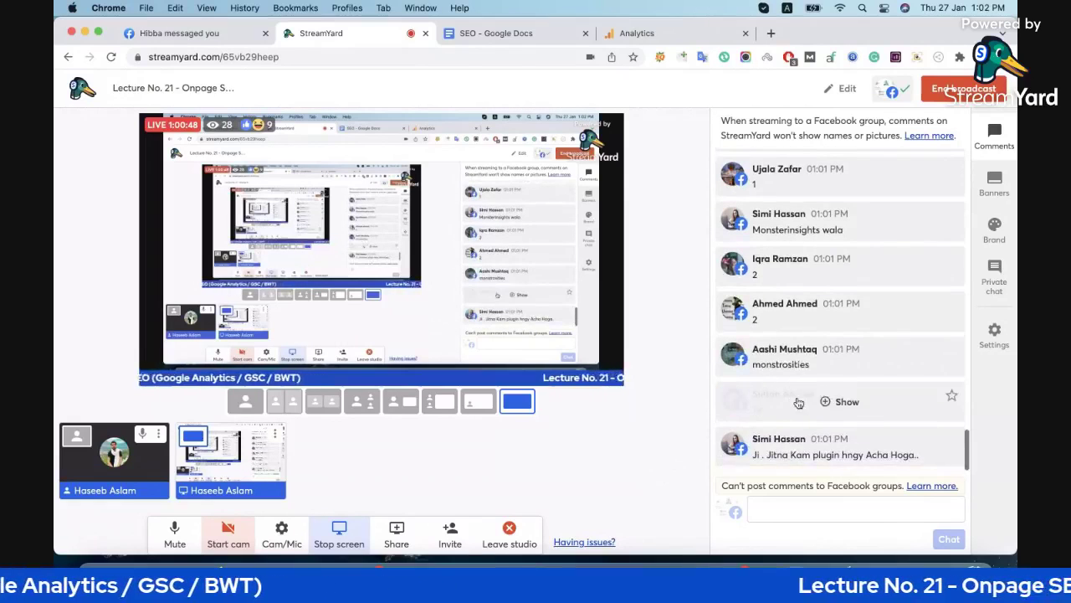
scroll(843, 385, up, 5)
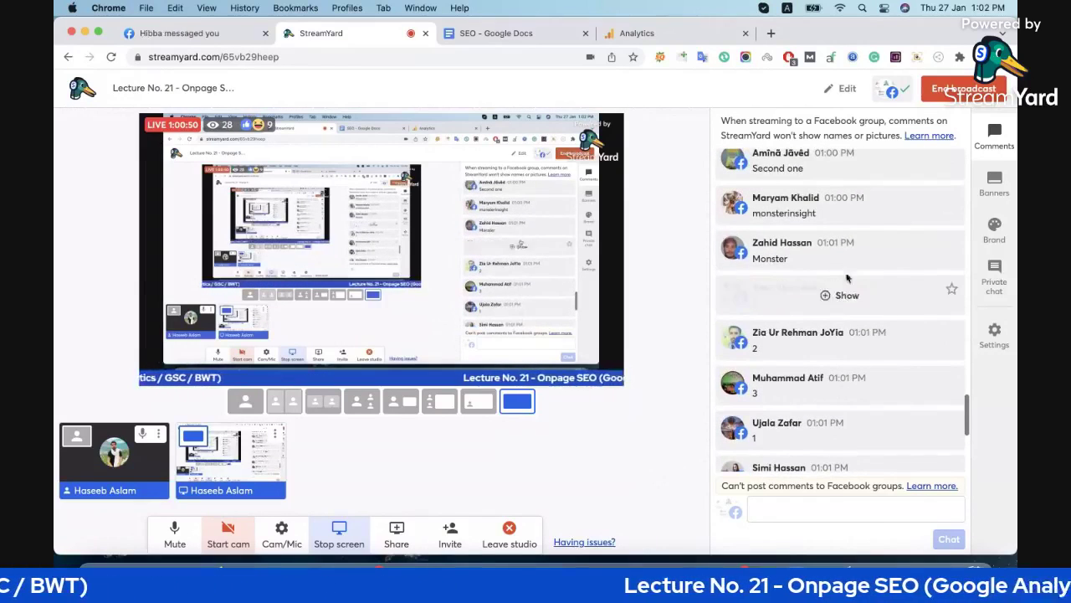
Step: Show and then hide a viewer comment banner, and minimise the studio to reveal WordPress
click(828, 250)
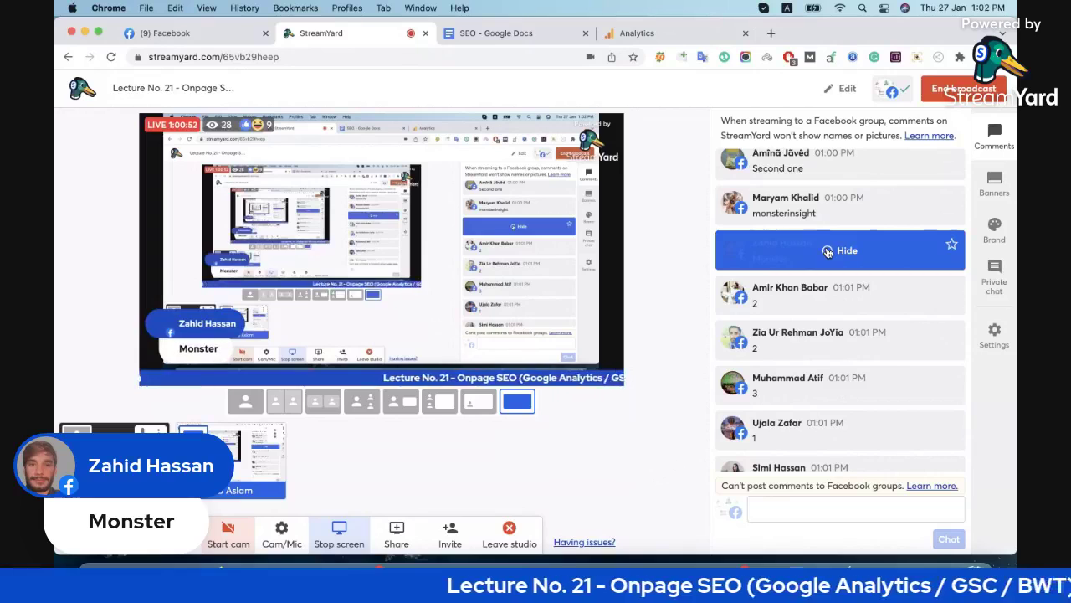
click(828, 250)
scroll(770, 356, down, 5)
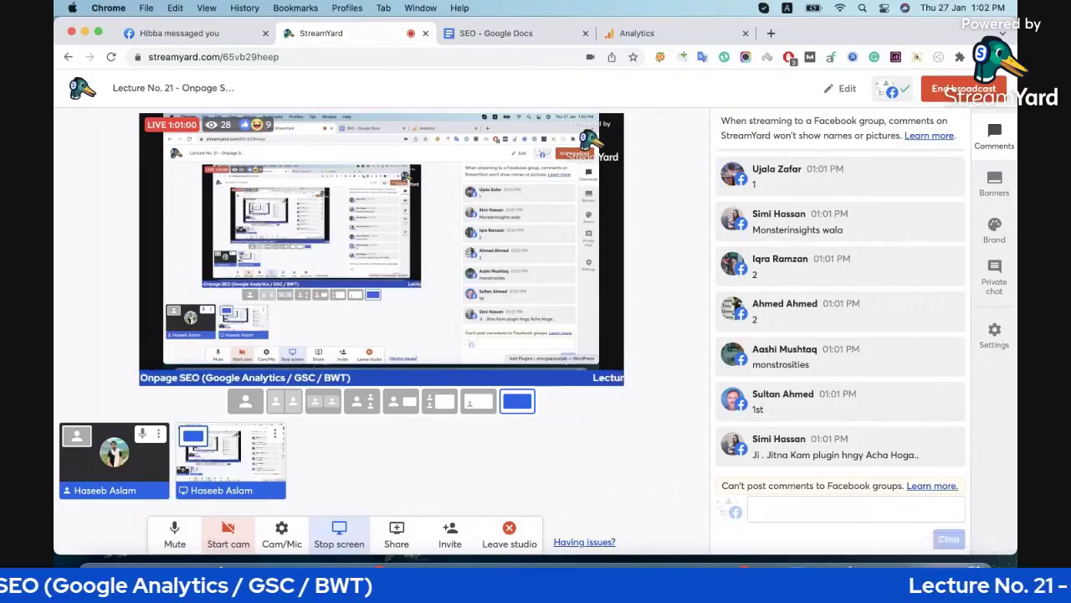
key(super+m)
scroll(954, 171, up, 1)
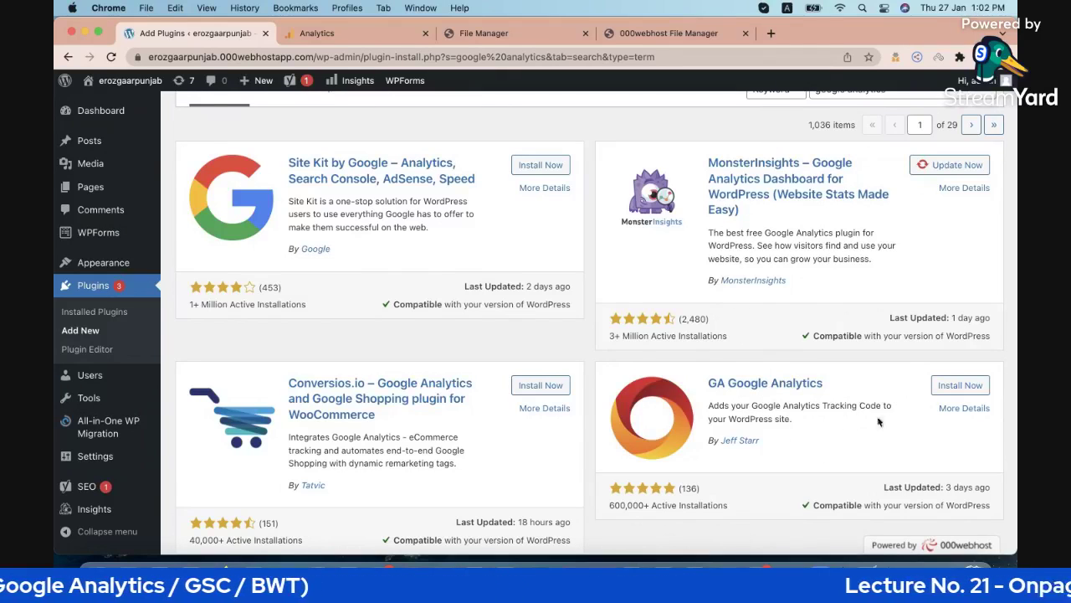
Step: Update MonsterInsights and confirm it is active at version 8.3.2 in Installed Plugins
click(958, 171)
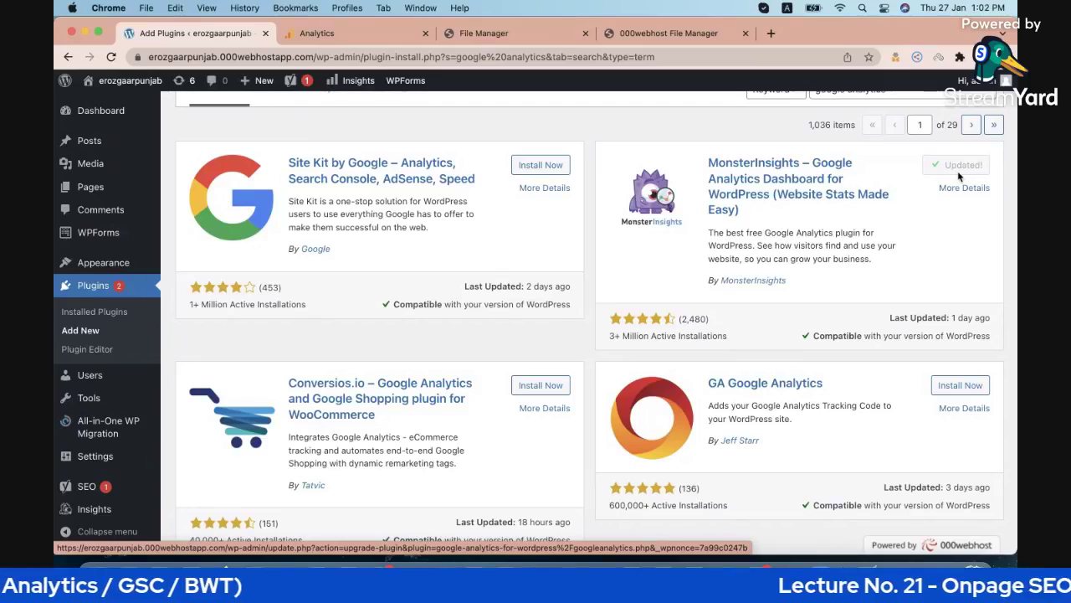
click(120, 310)
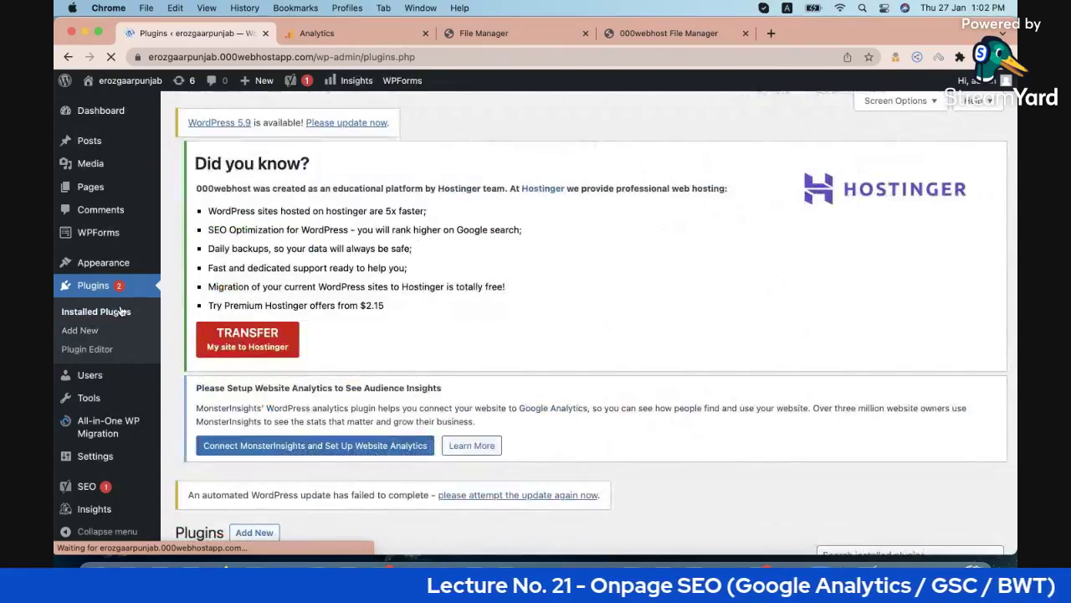
scroll(348, 365, down, 10)
scroll(352, 369, down, 5)
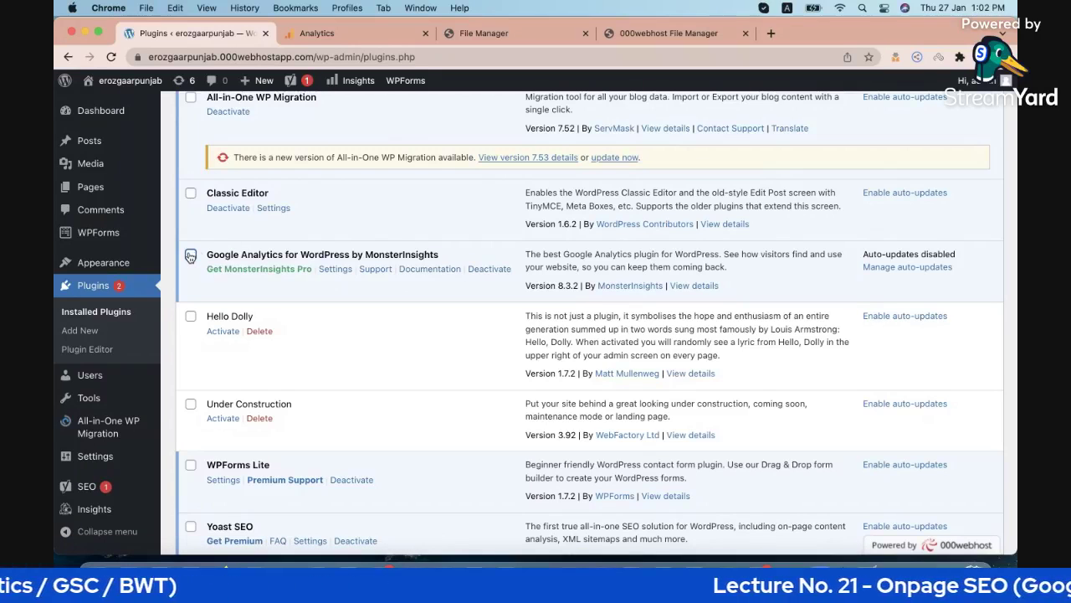
Step: From MonsterInsights Settings, start Connect MonsterInsights under Google Authentication
click(330, 269)
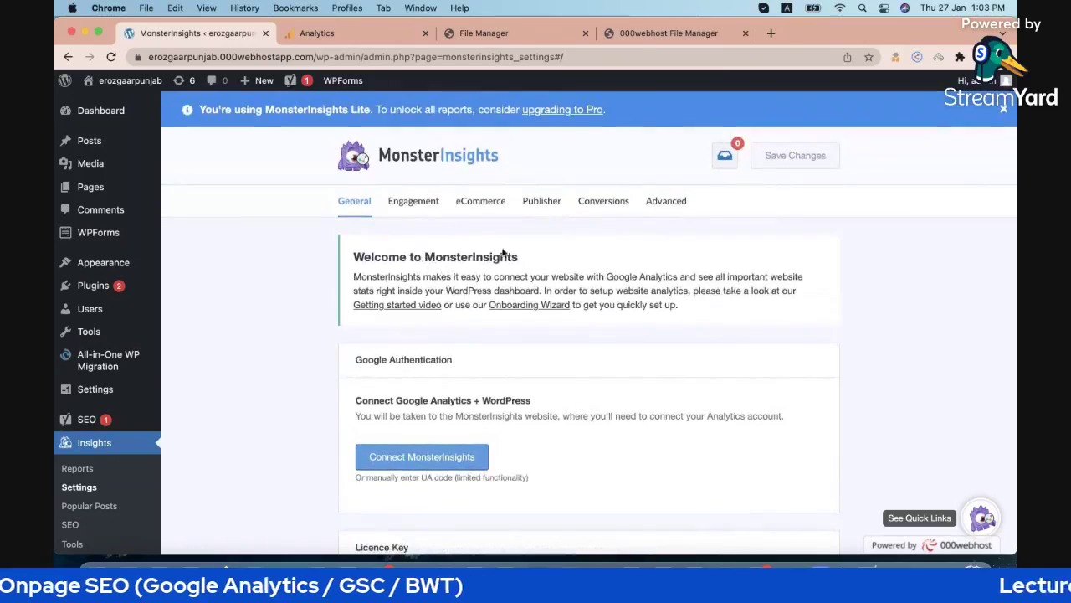
scroll(502, 276, down, 2)
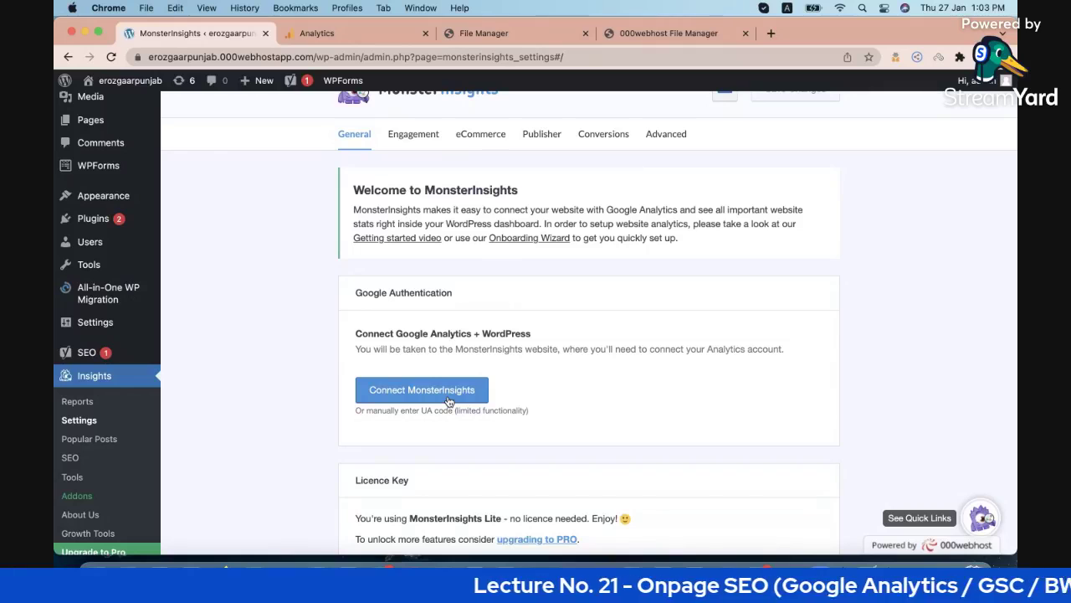
scroll(513, 392, up, 2)
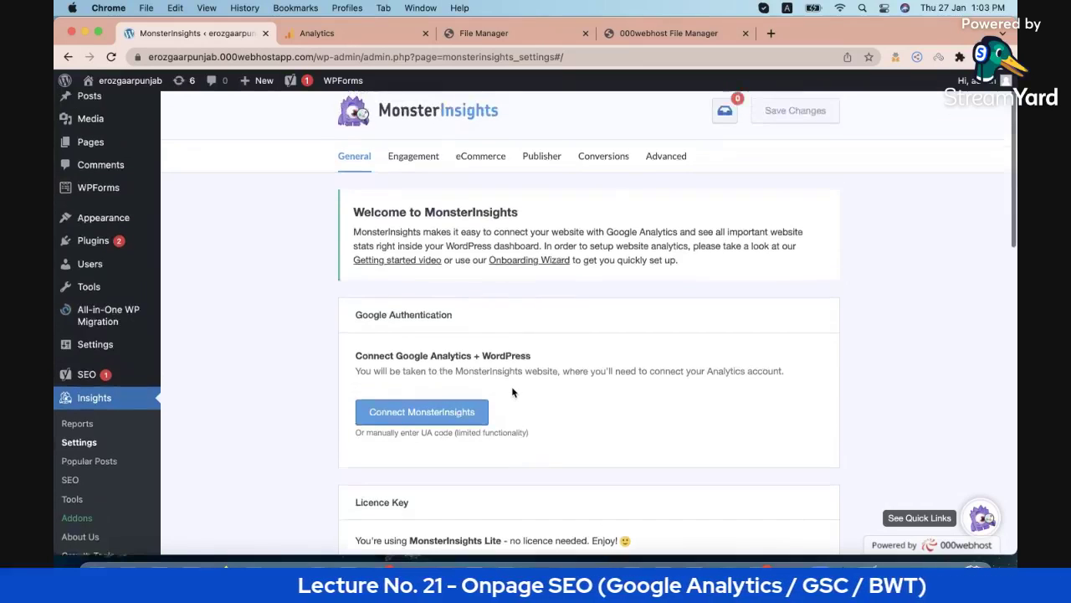
scroll(243, 410, down, 2)
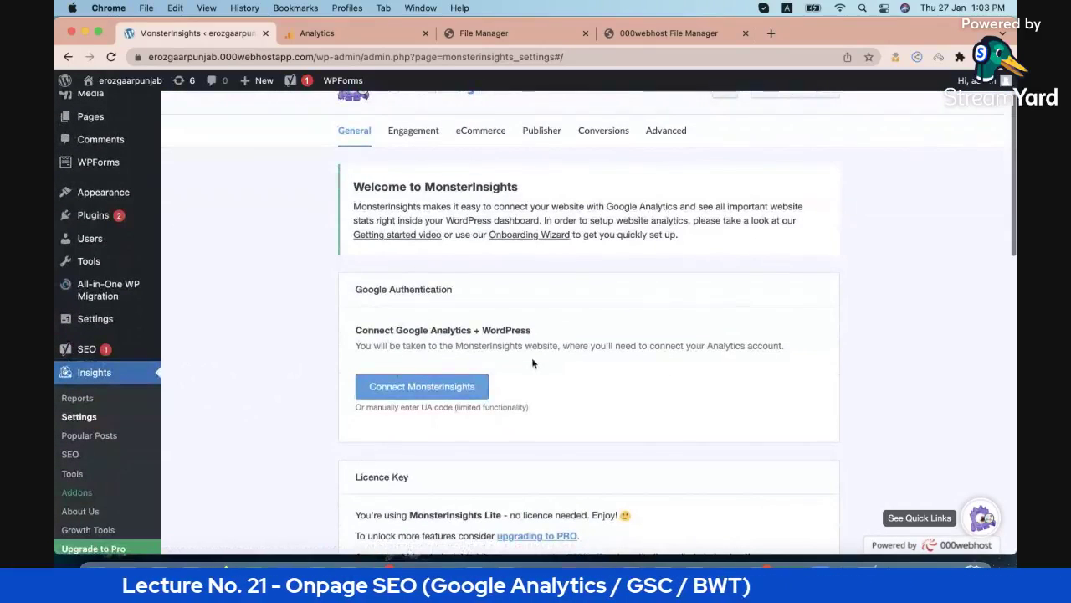
scroll(441, 394, up, 1)
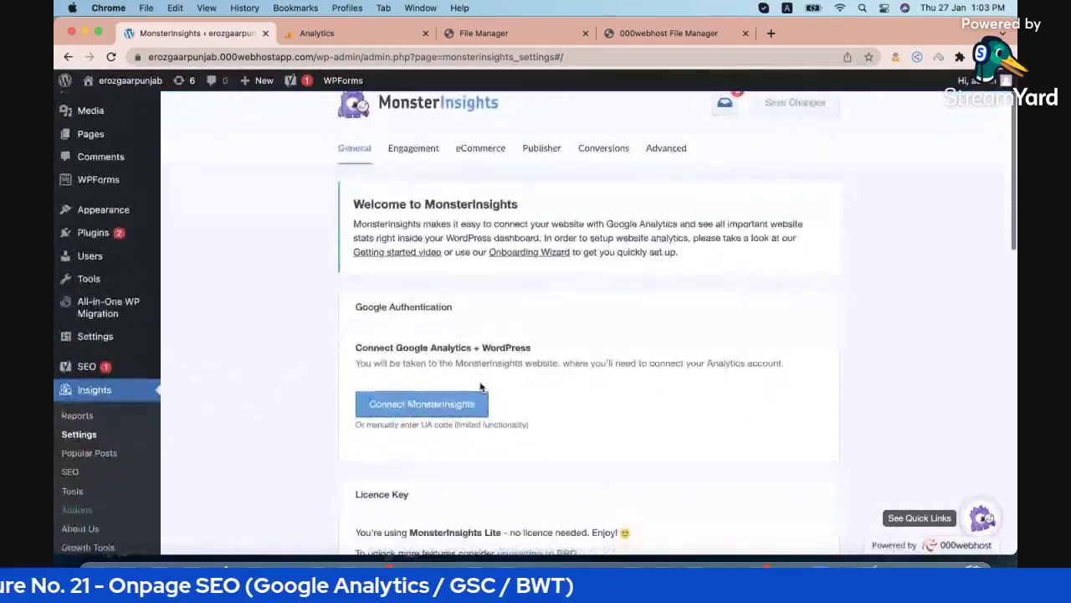
click(444, 405)
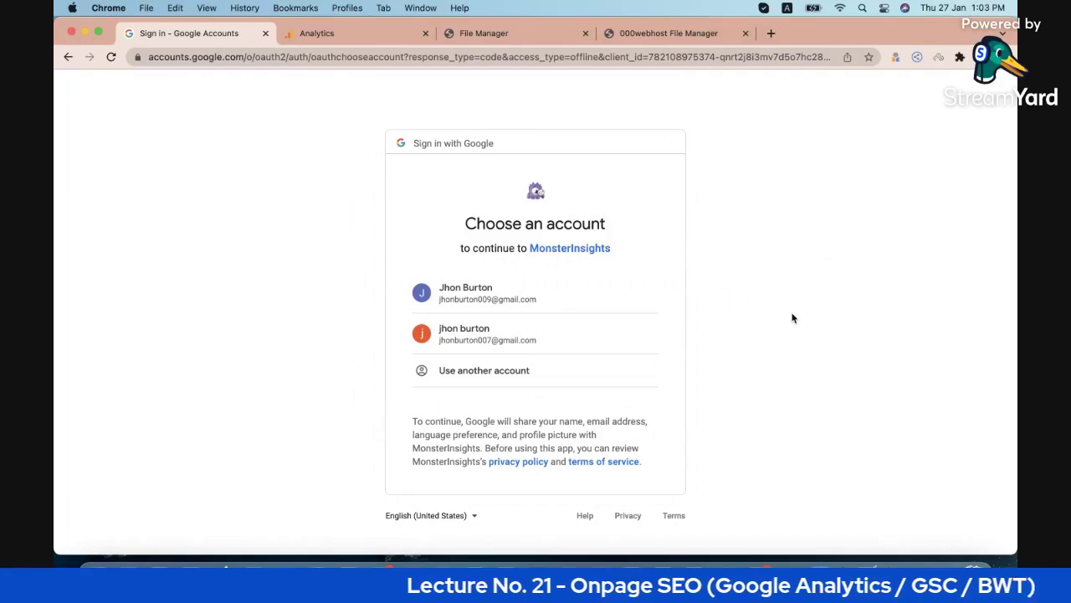
Step: Check which Google account Analytics is signed in with via its avatar menu
click(360, 34)
click(989, 144)
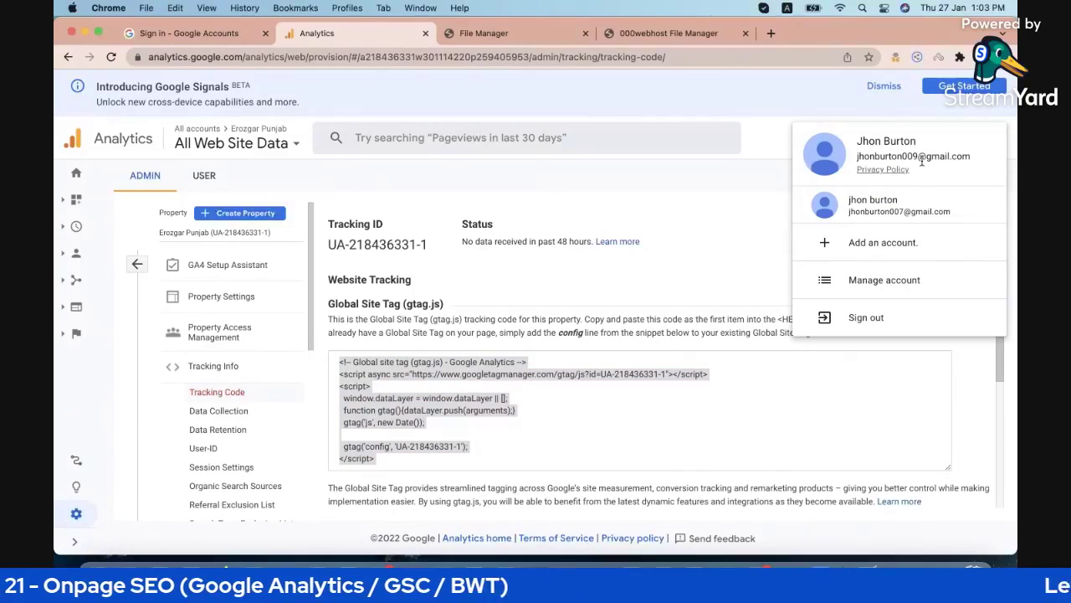
click(684, 222)
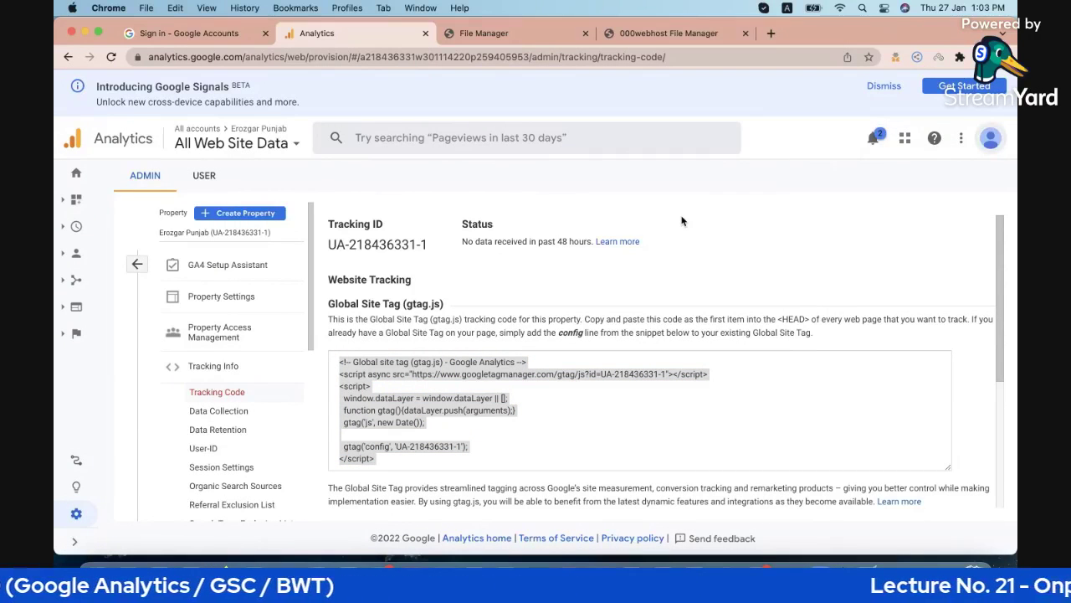
click(990, 139)
click(192, 33)
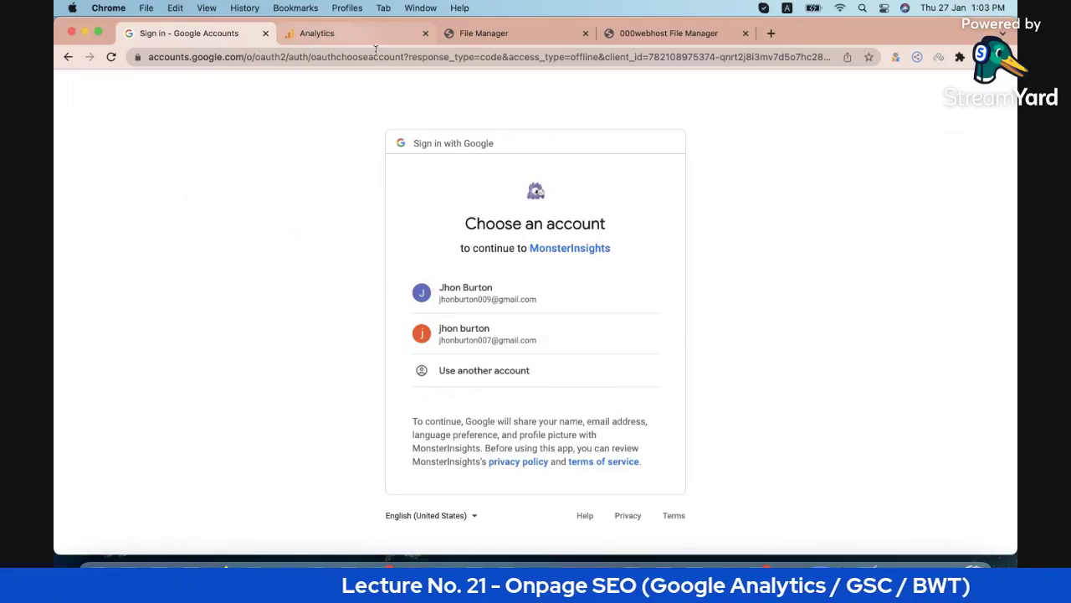
click(337, 33)
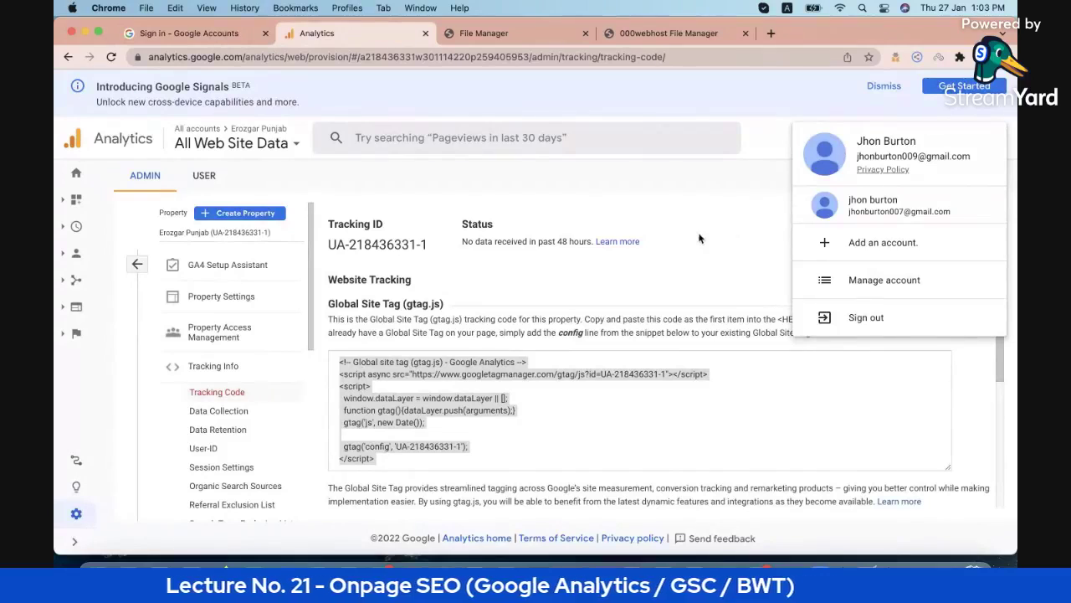
click(698, 245)
click(180, 33)
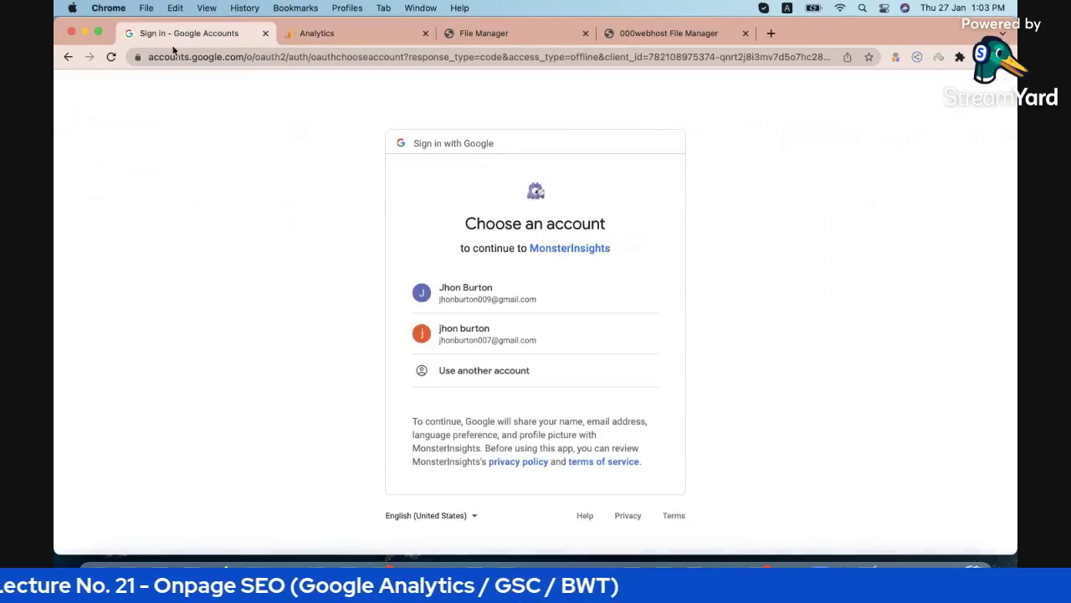
Step: Choose that same account and allow MonsterInsights access to it
click(528, 299)
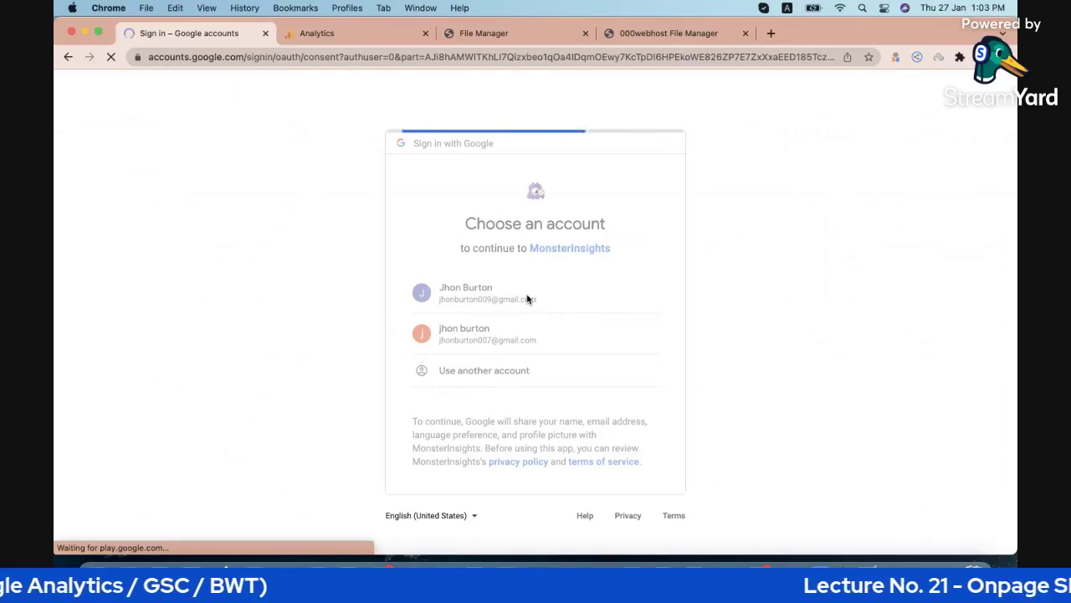
scroll(561, 352, down, 1)
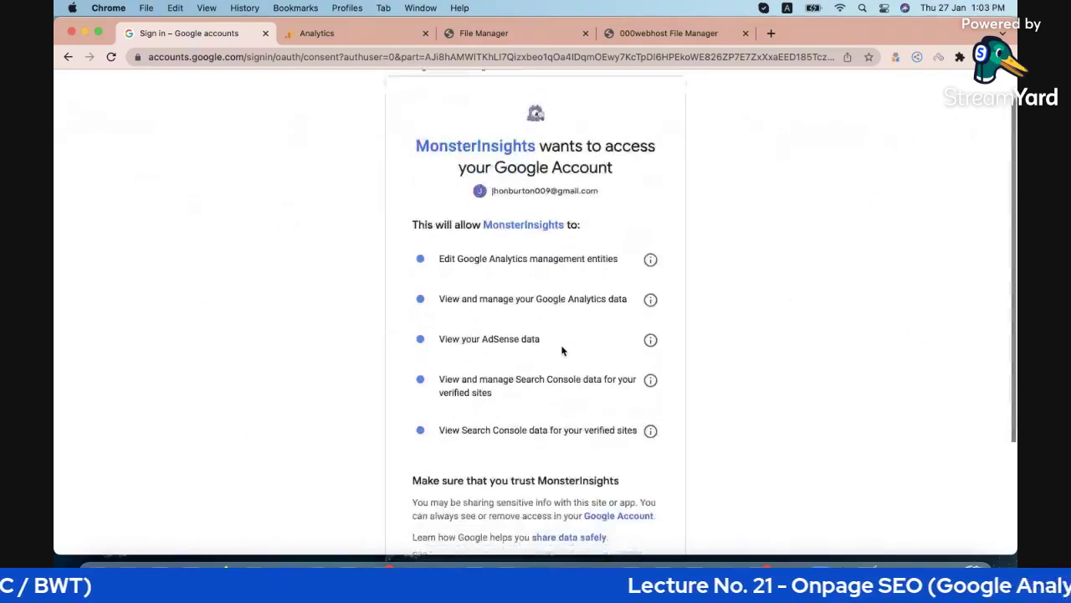
scroll(562, 350, up, 1)
scroll(627, 246, down, 5)
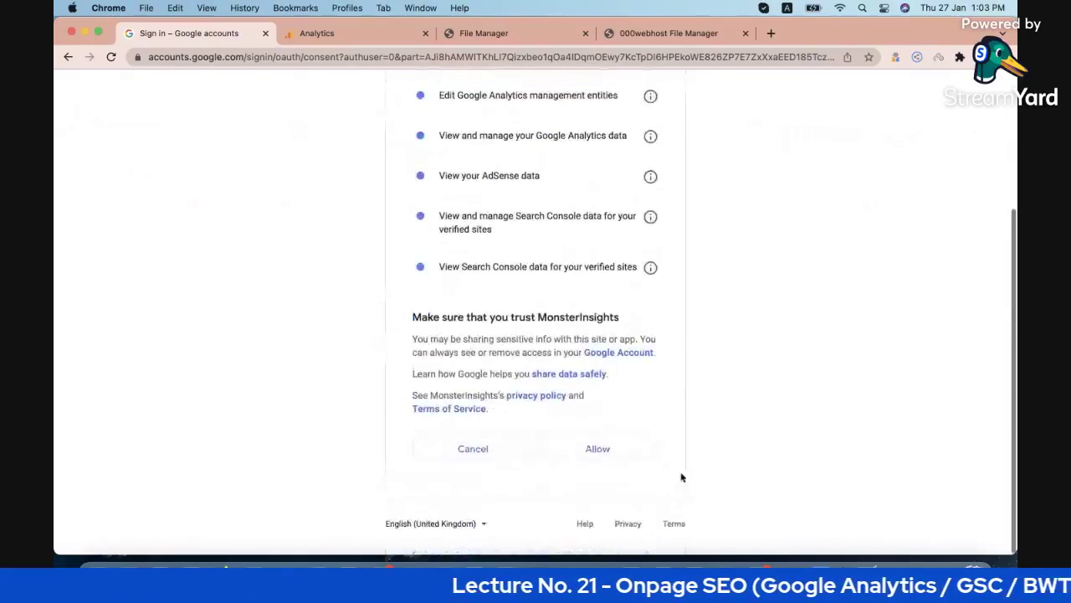
click(596, 463)
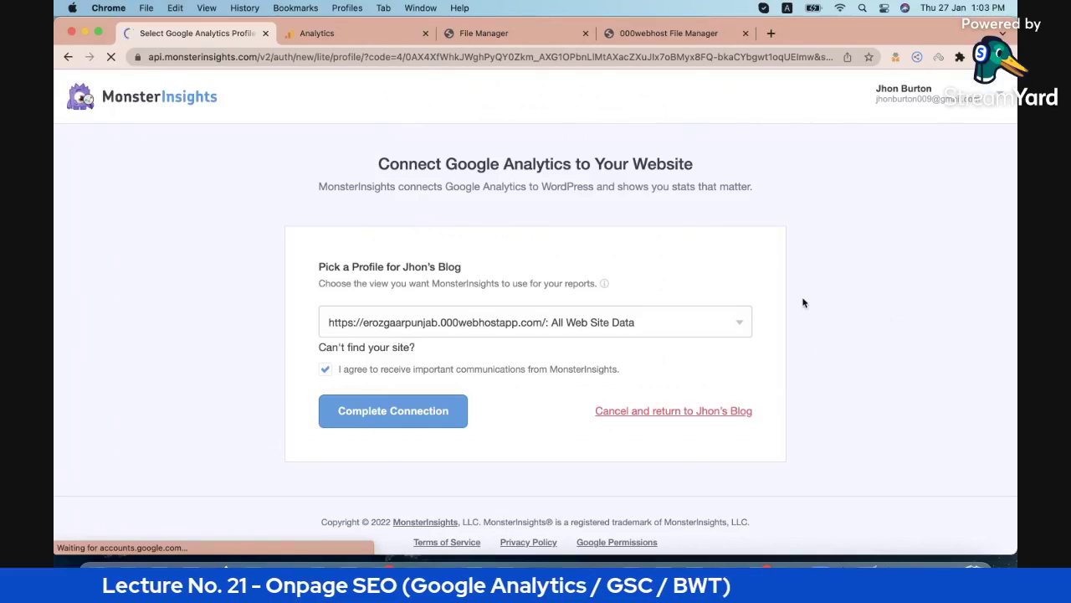
scroll(795, 305, down, 1)
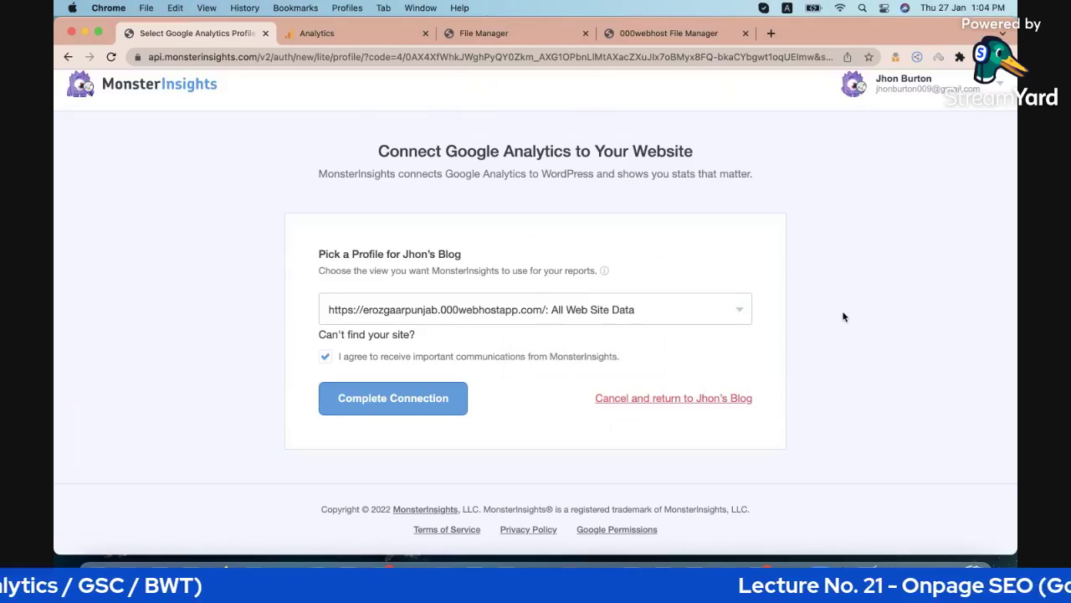
Step: Review the Global Site Tag code in Analytics and reopen the MonsterInsights profile page
click(316, 34)
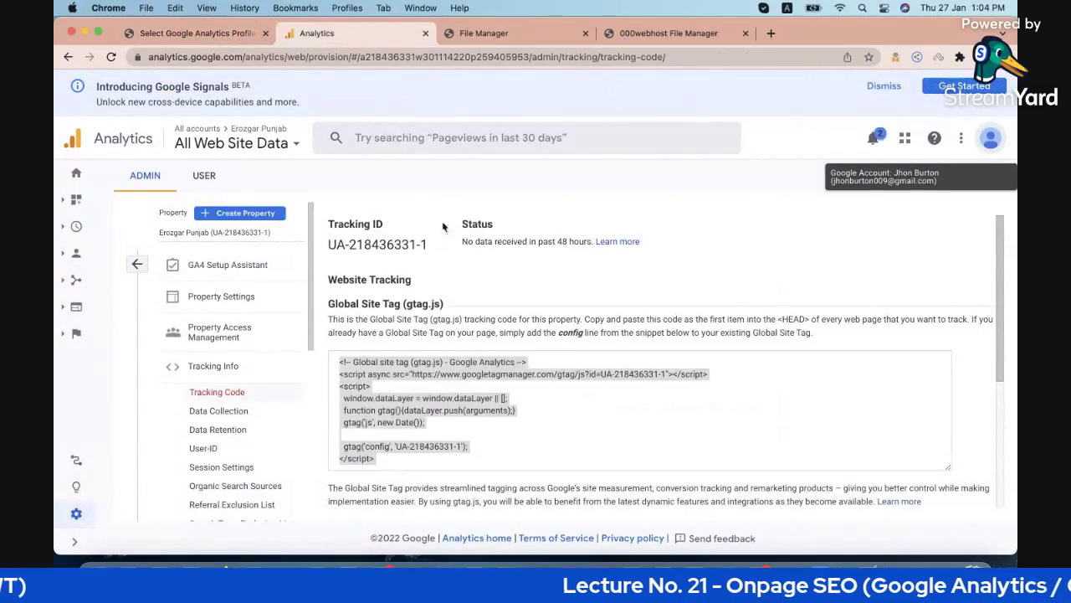
scroll(488, 351, down, 2)
click(488, 351)
click(638, 339)
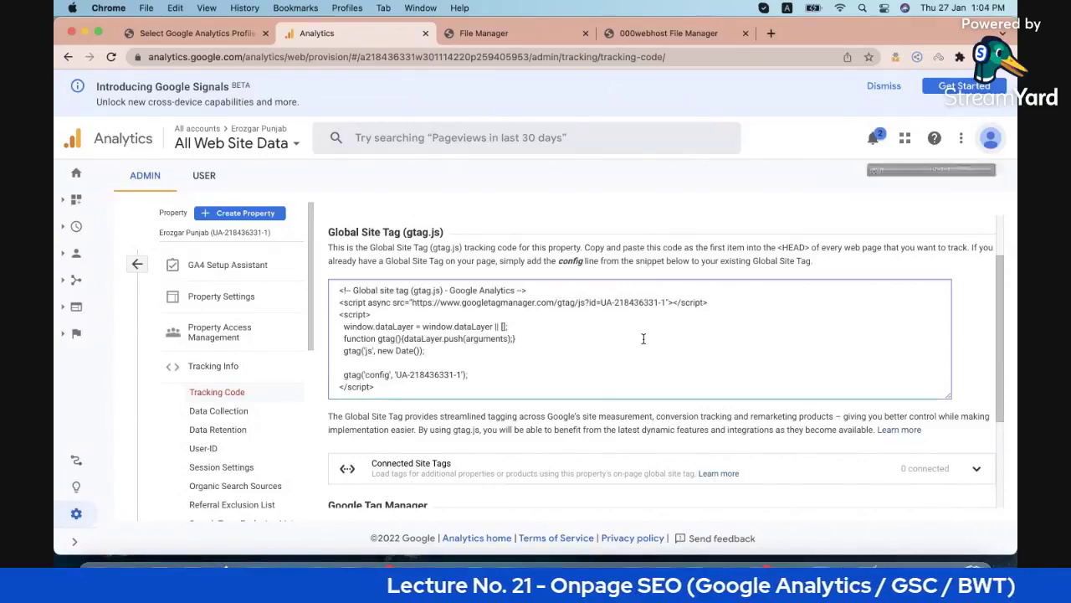
click(265, 33)
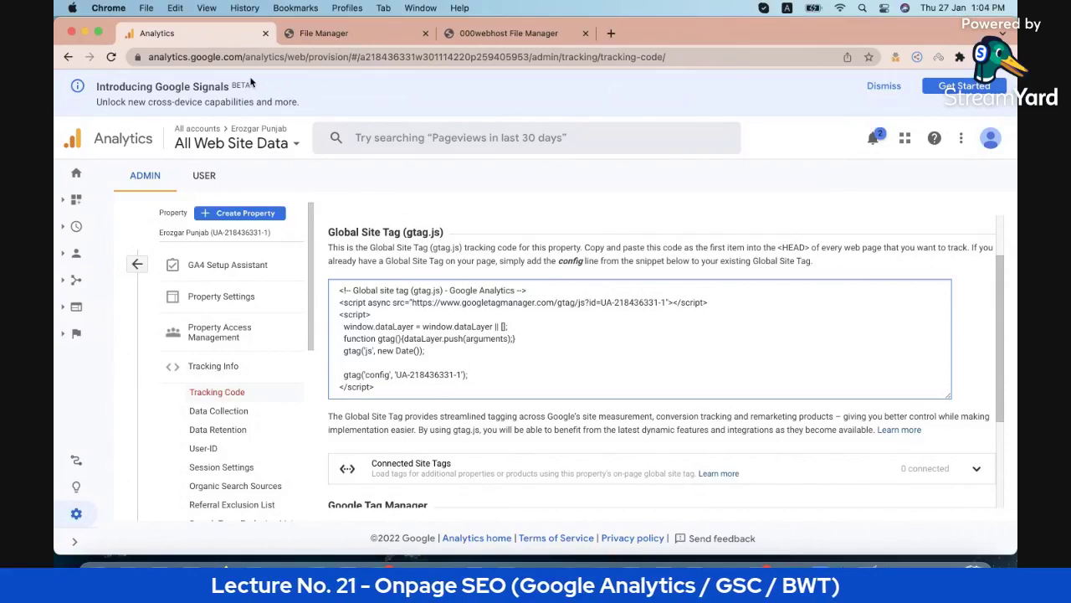
key(super+shift+t)
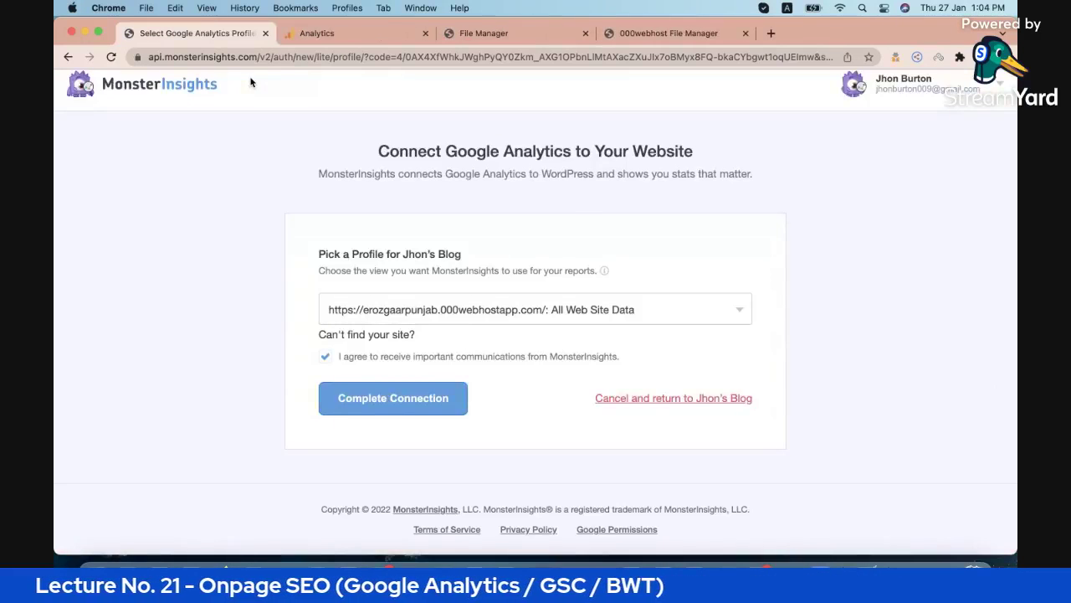
Step: Open the profile list and compare it with the property's Tracking ID in Analytics
click(509, 307)
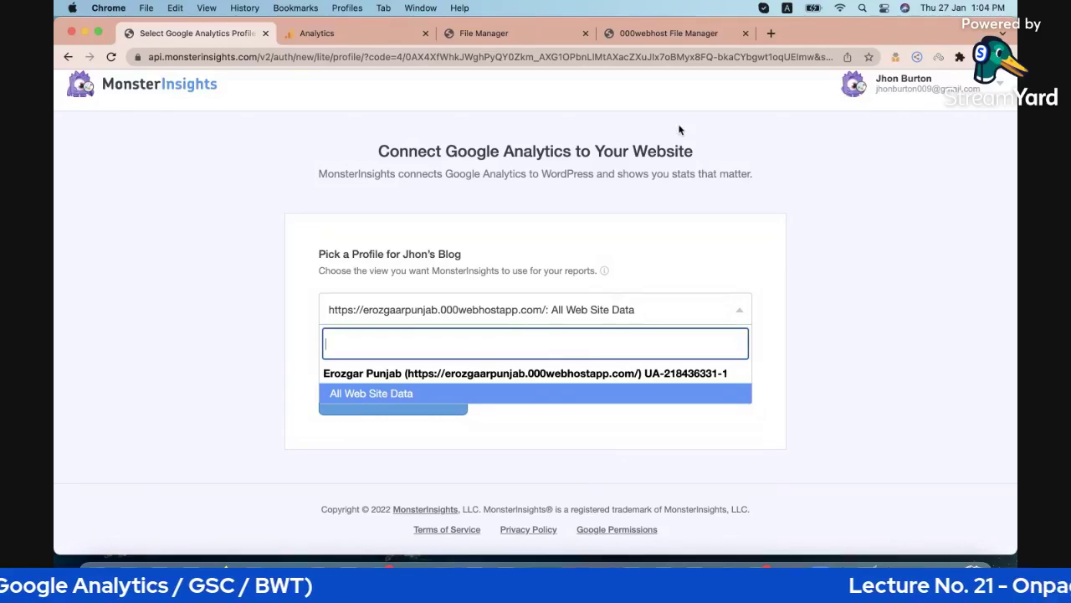
click(334, 33)
scroll(469, 282, up, 2)
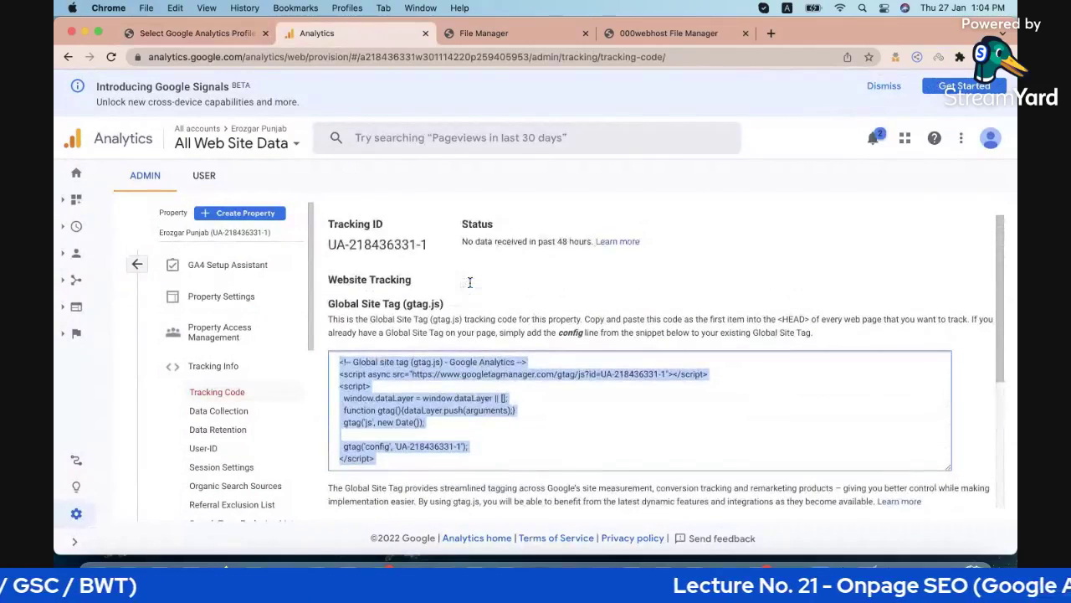
triple_click(389, 242)
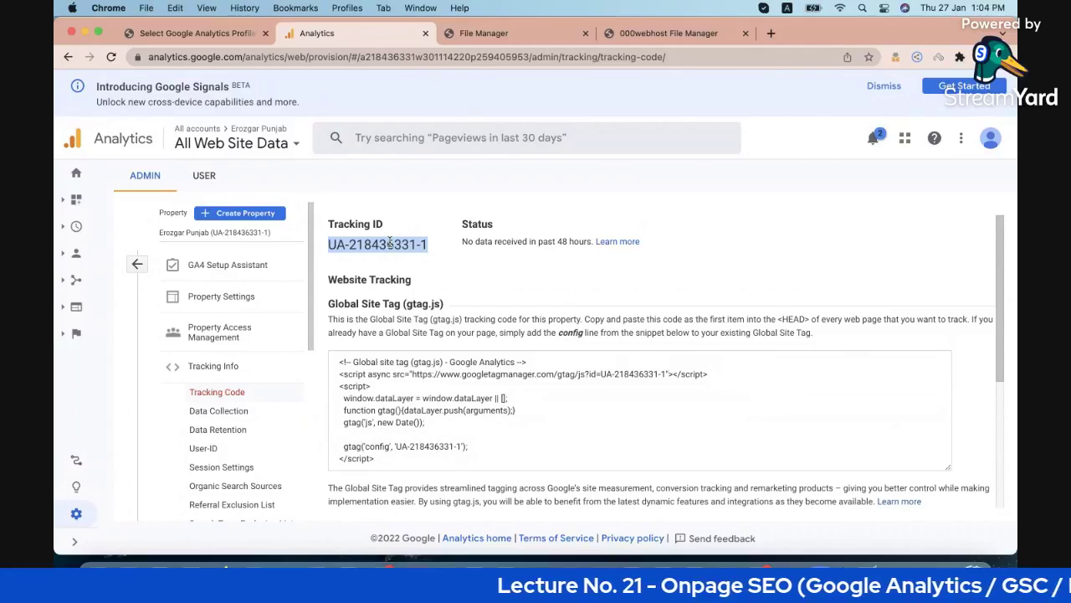
click(178, 35)
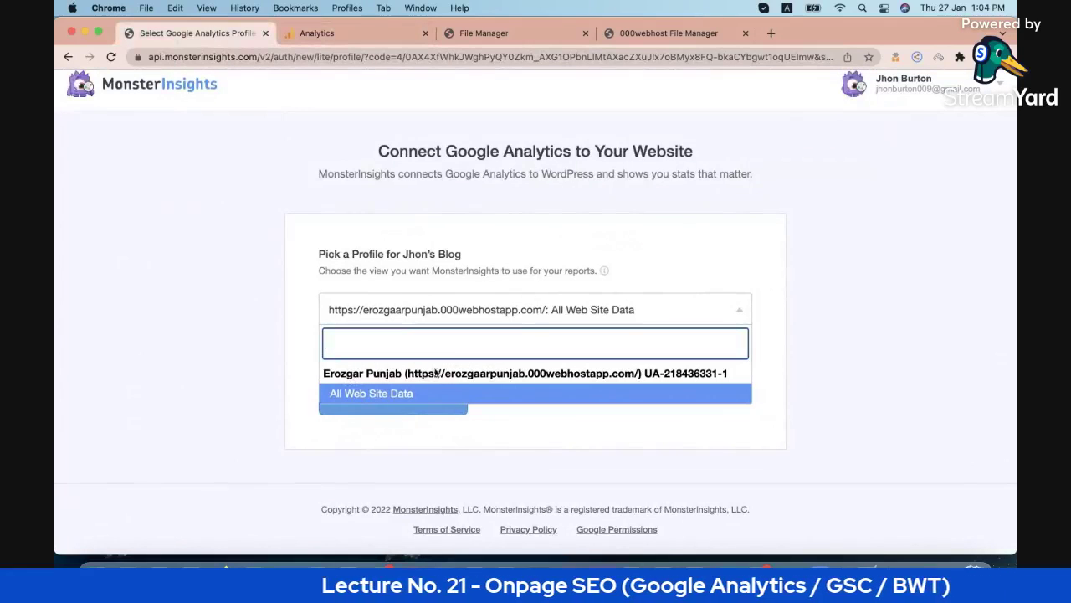
Step: Select the All Web Site Data profile and complete the connection
click(546, 401)
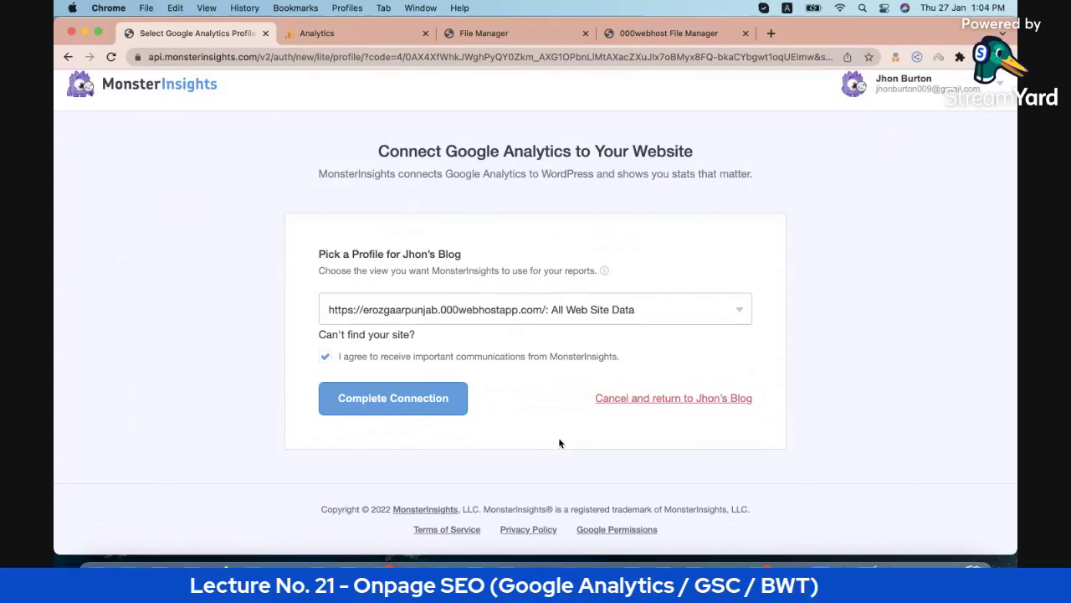
click(431, 319)
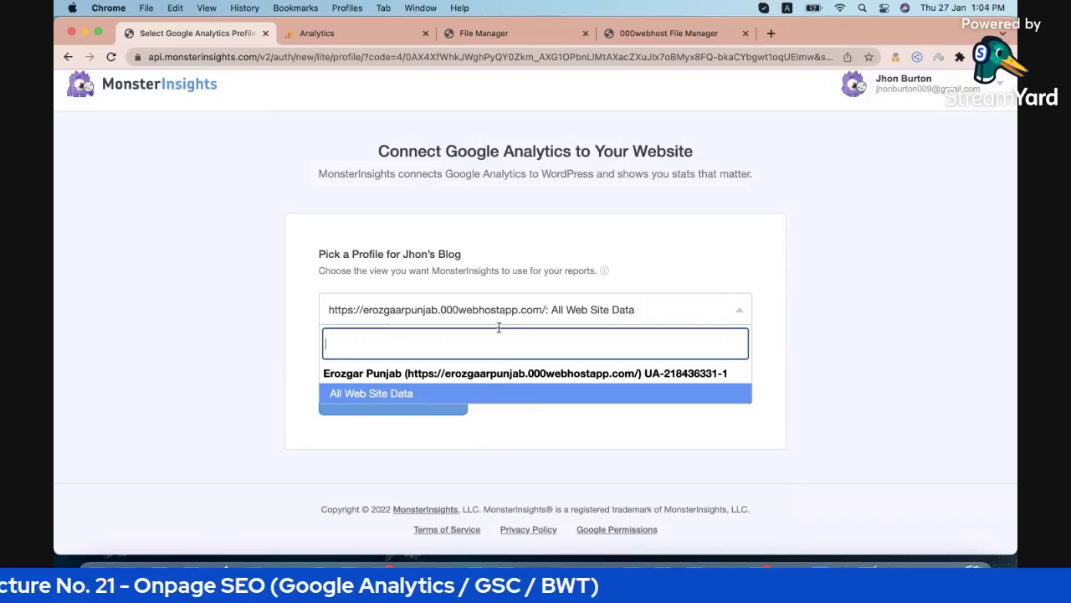
click(508, 429)
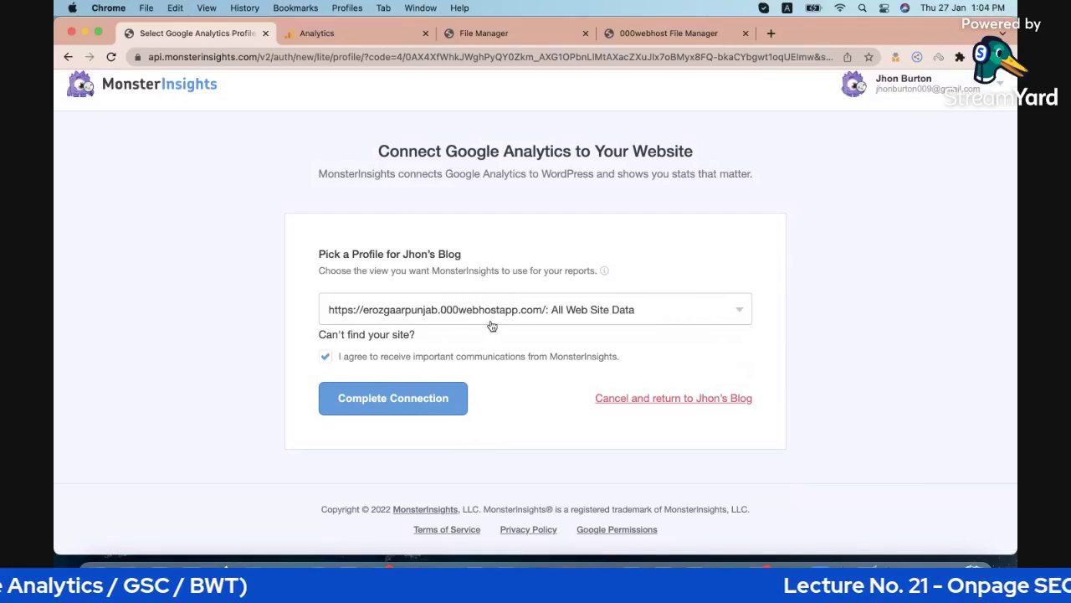
click(436, 404)
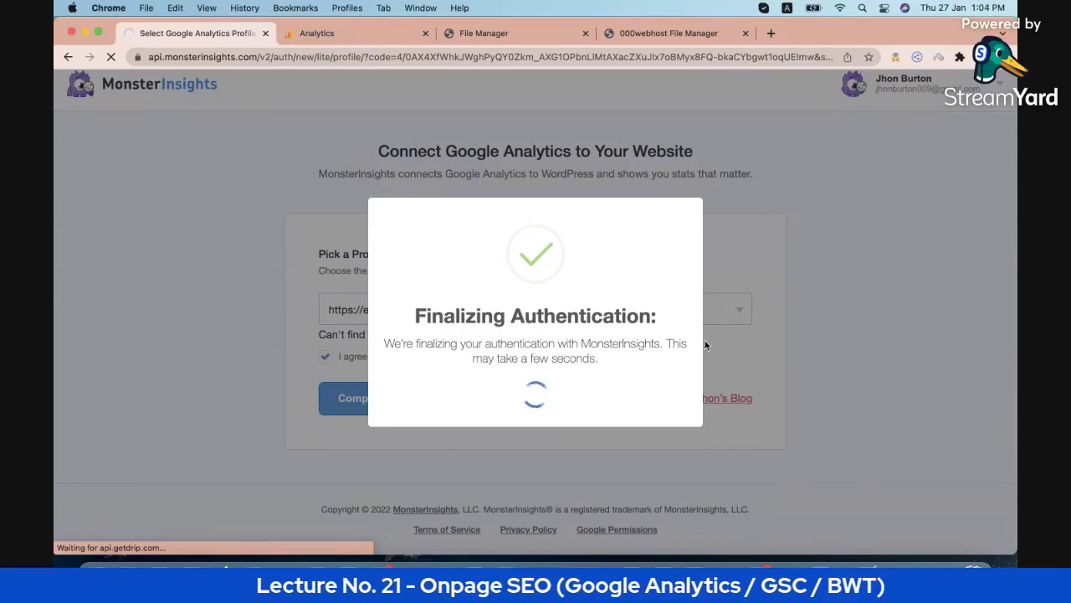
Step: Save the MonsterInsights General settings after the successful connection
click(327, 33)
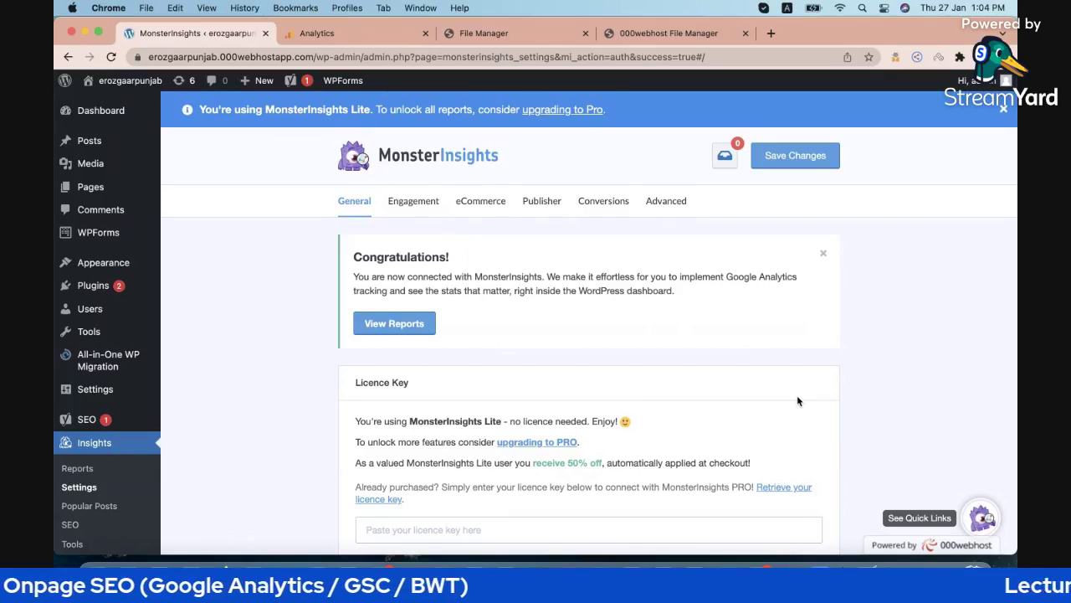
scroll(796, 401, down, 10)
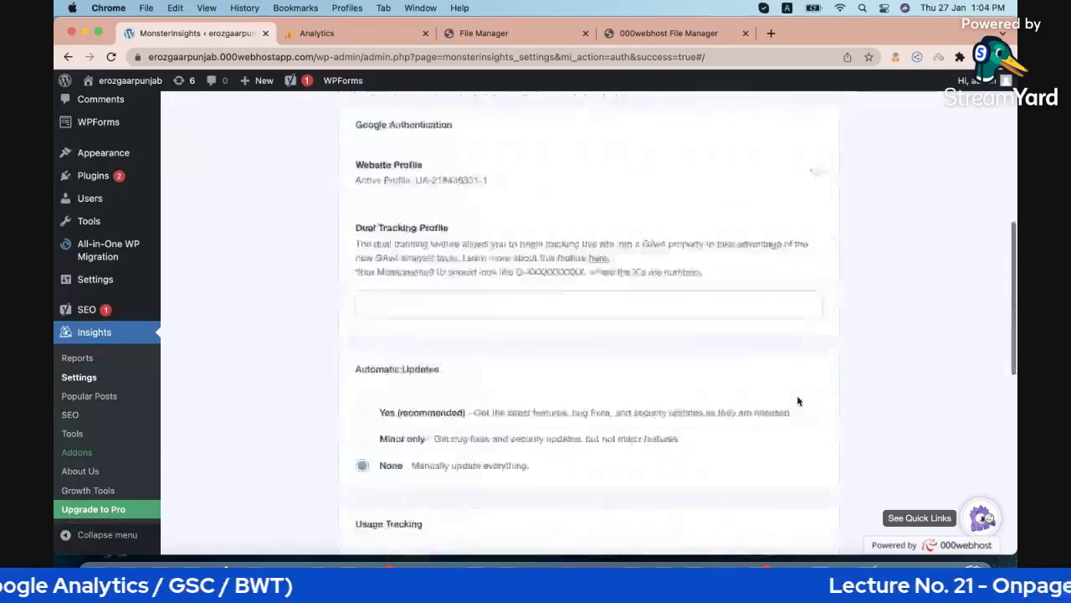
scroll(796, 401, down, 4)
scroll(797, 395, up, 6)
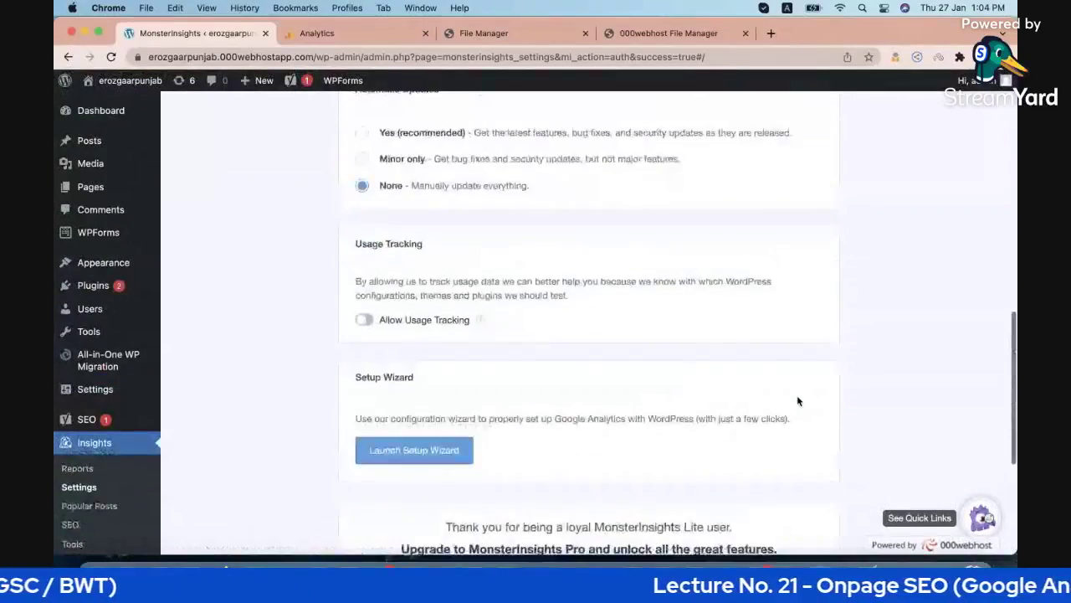
scroll(799, 402, up, 8)
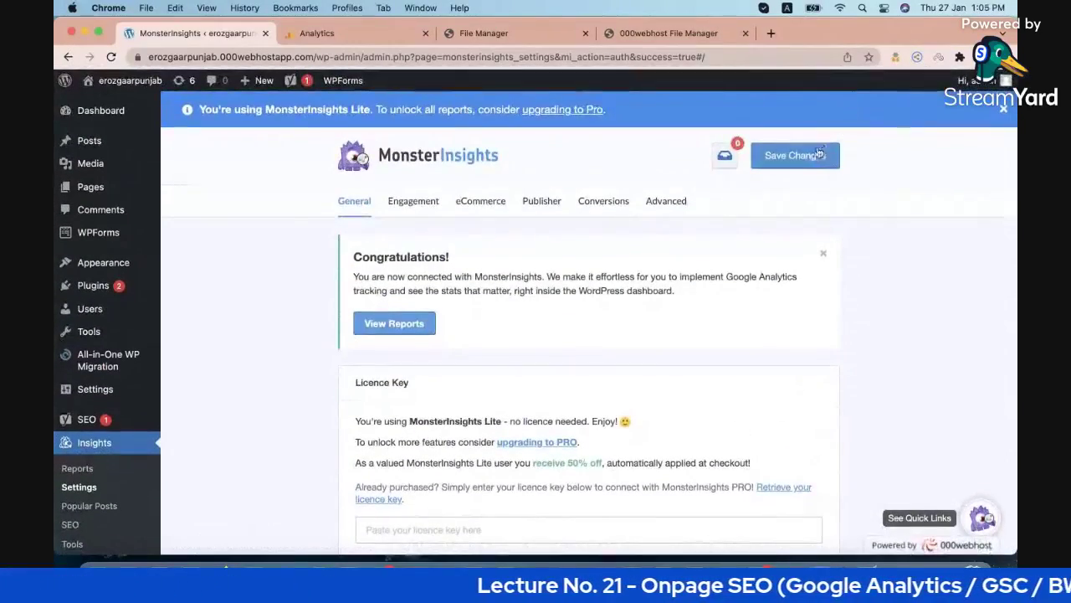
click(795, 156)
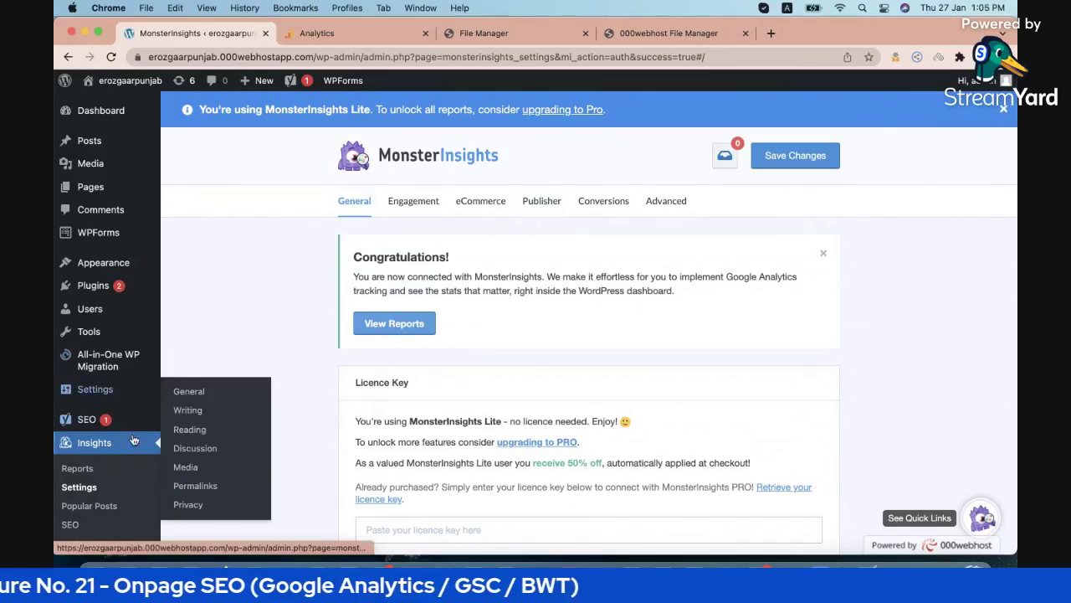
scroll(246, 425, down, 5)
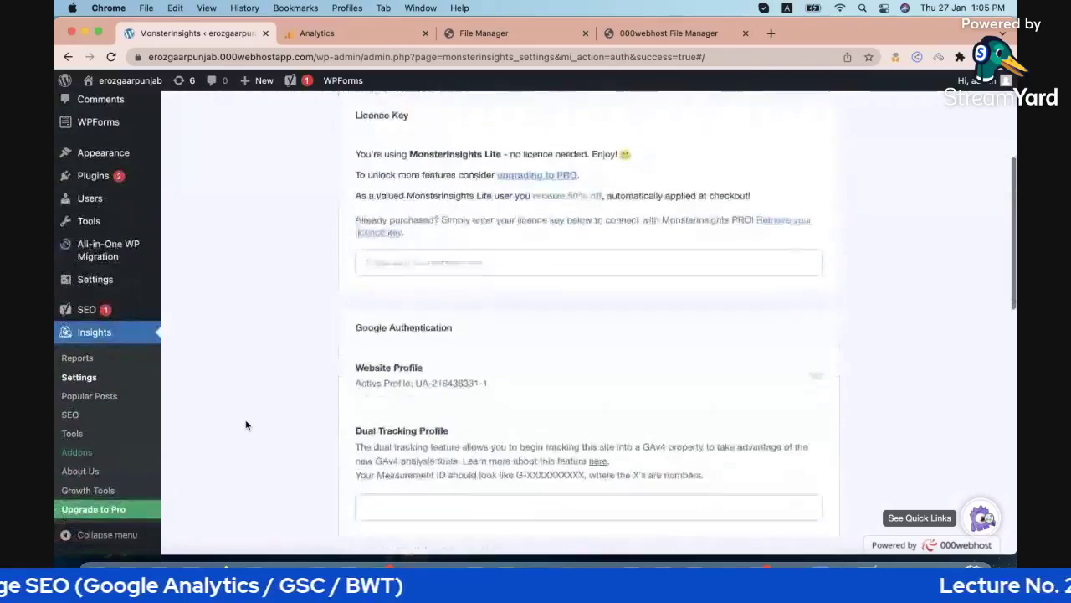
scroll(245, 425, down, 2)
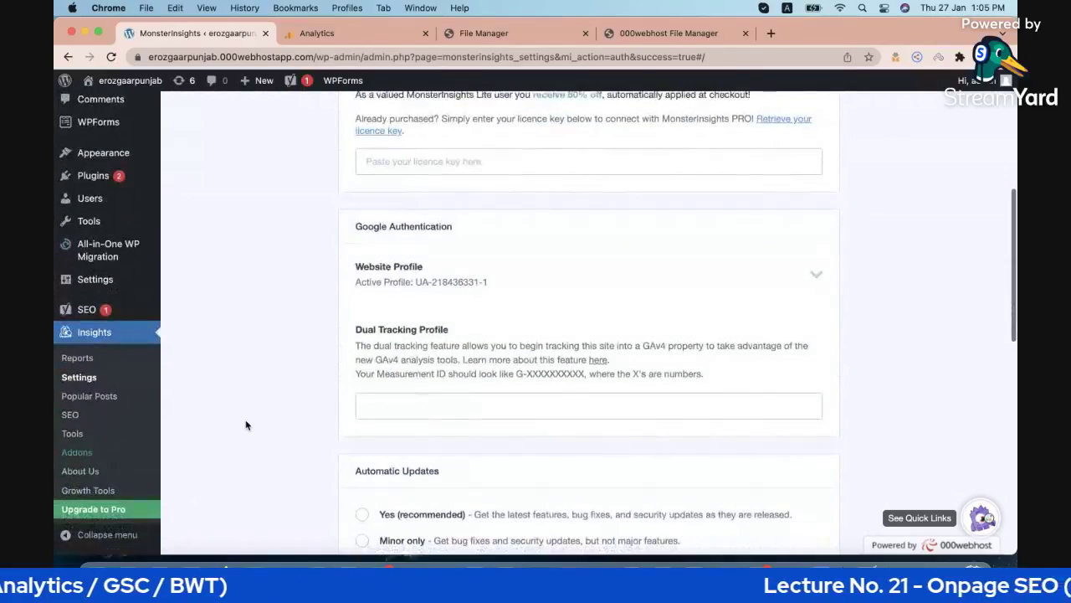
scroll(246, 425, up, 1)
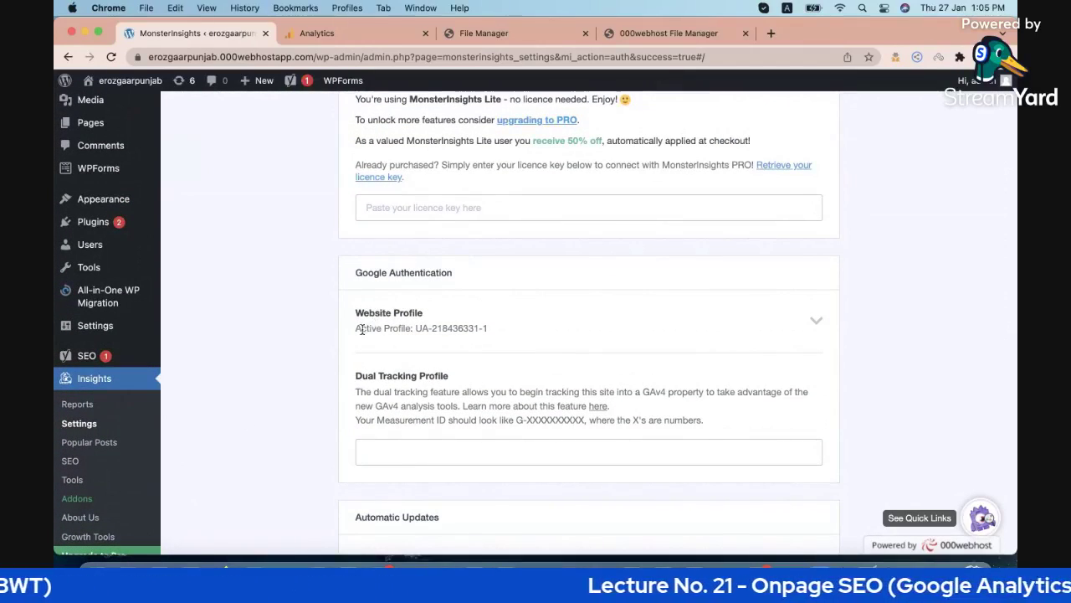
drag(362, 328, 487, 328)
double_click(463, 327)
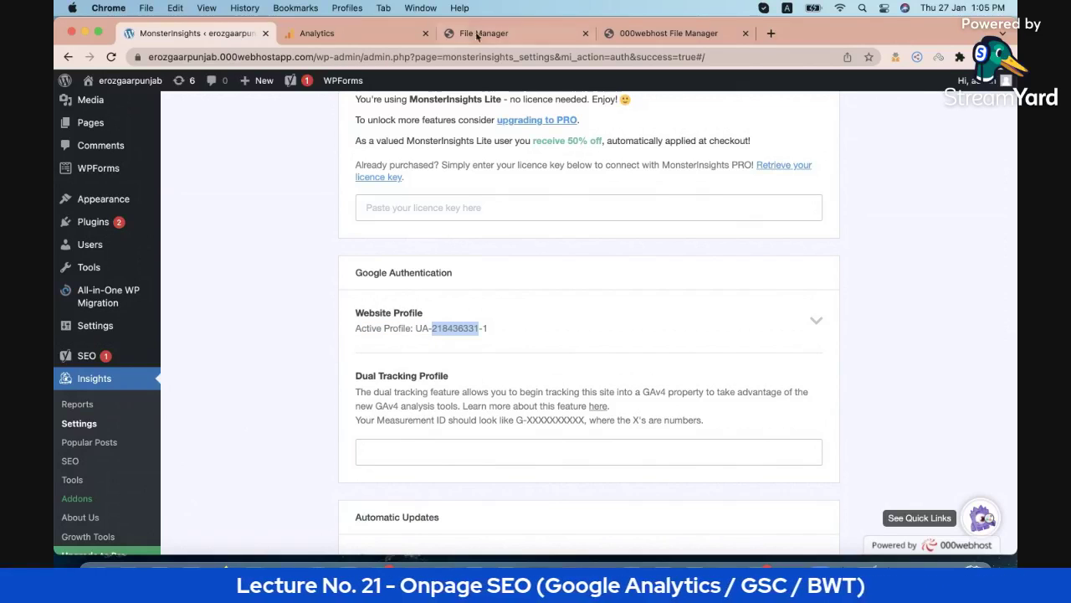
click(360, 33)
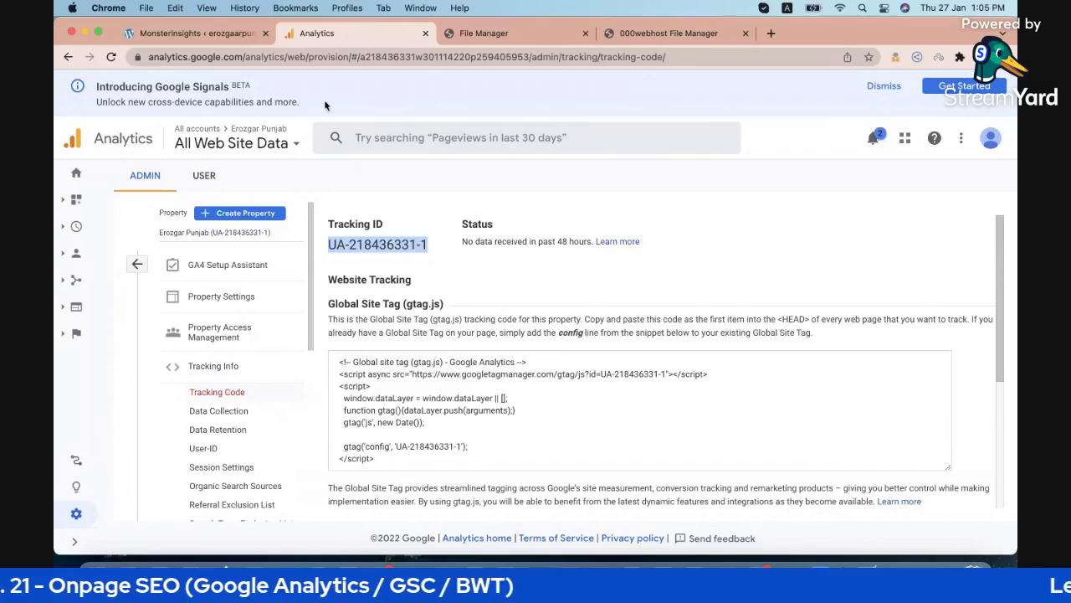
click(205, 34)
triple_click(440, 331)
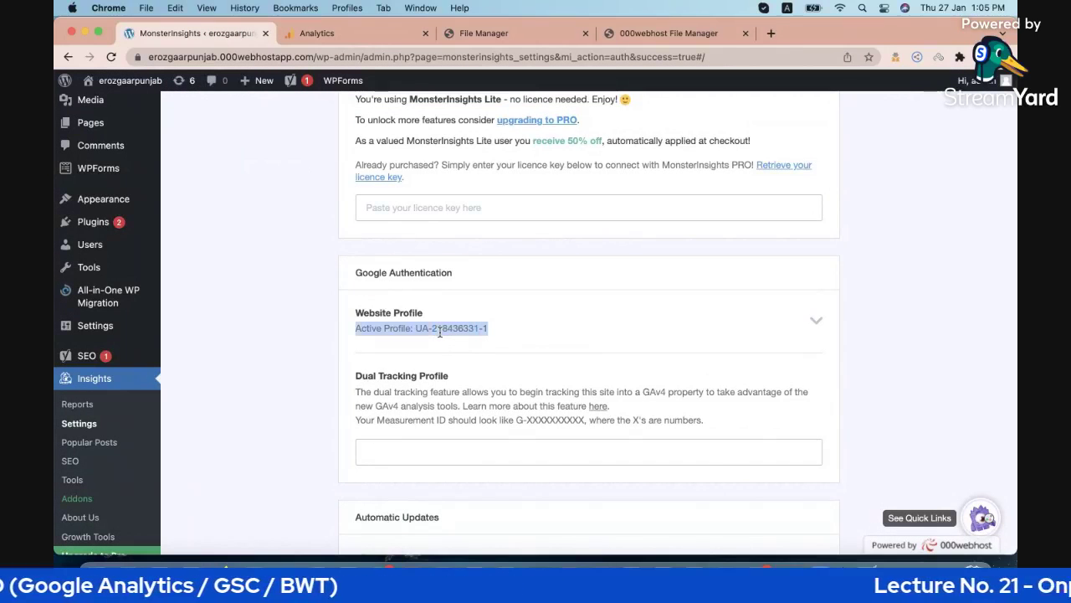
click(322, 34)
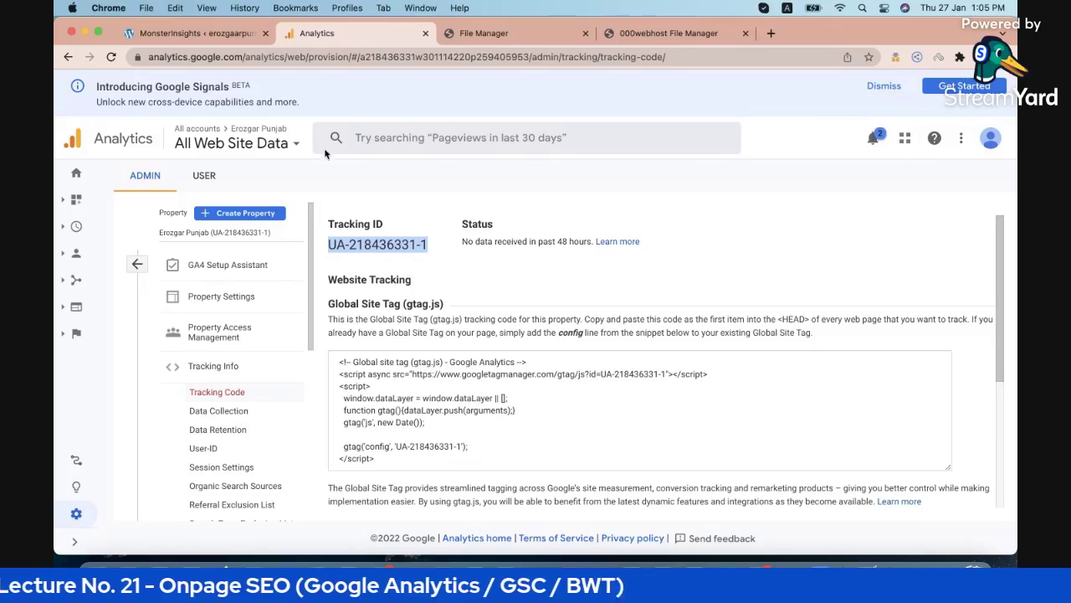
click(224, 38)
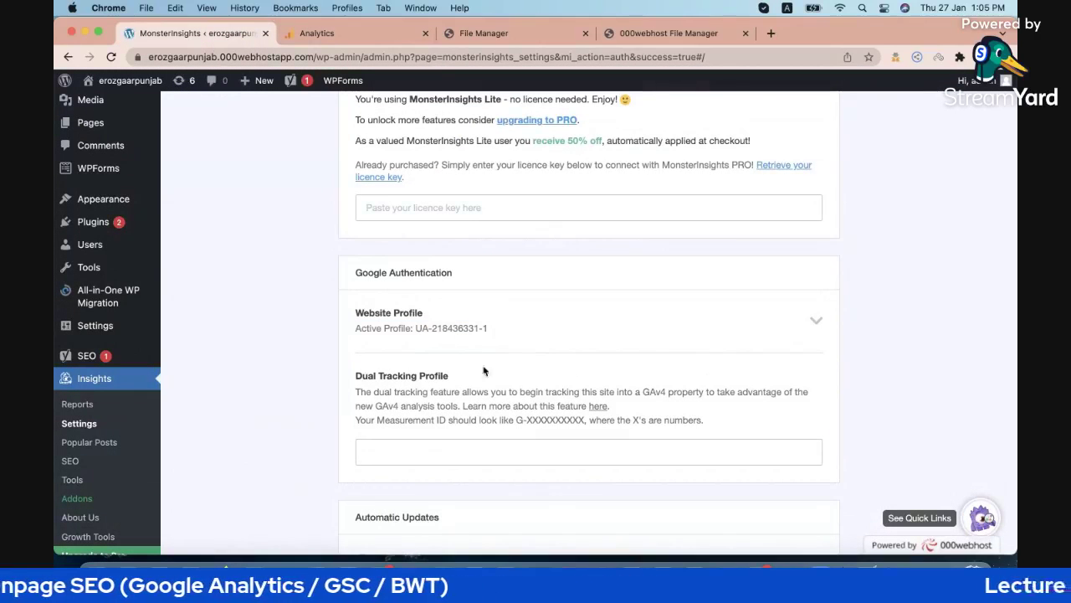
triple_click(462, 335)
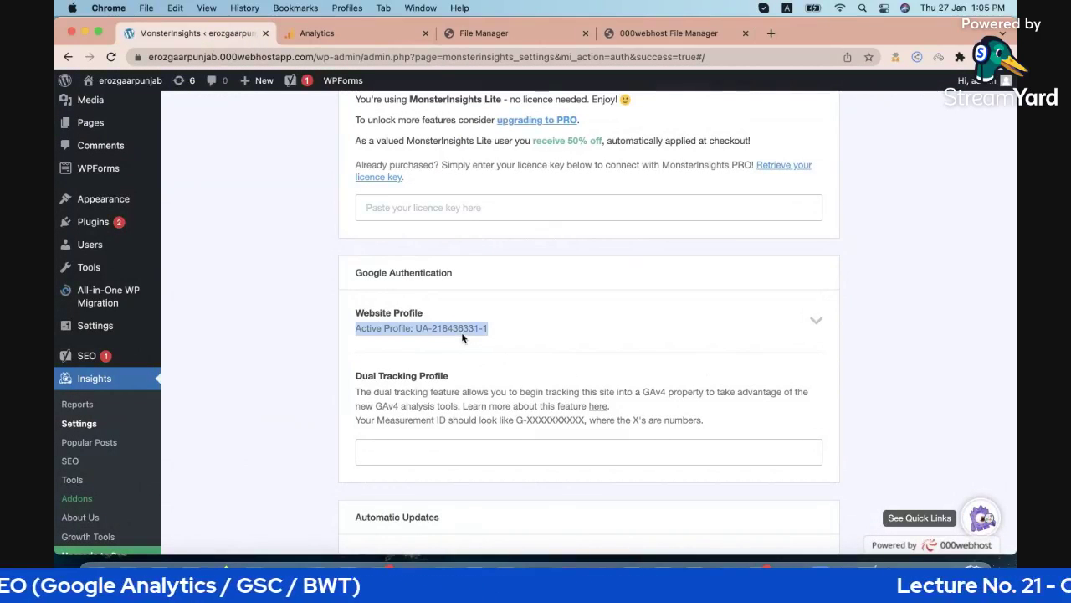
click(330, 33)
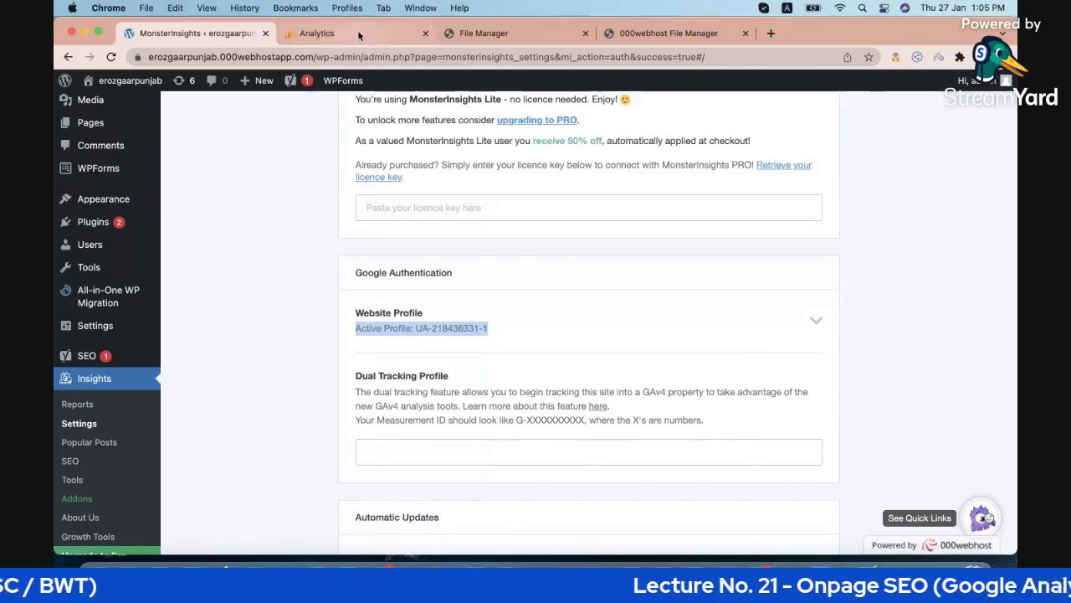
click(191, 34)
Step: Save the MonsterInsights settings again
scroll(430, 320, up, 3)
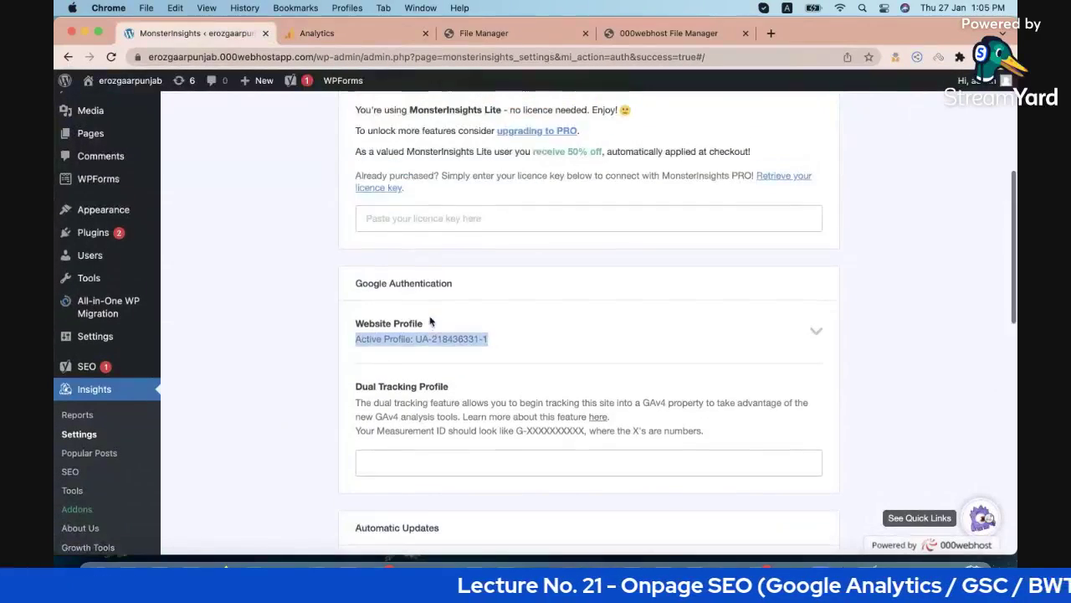
scroll(430, 321, up, 2)
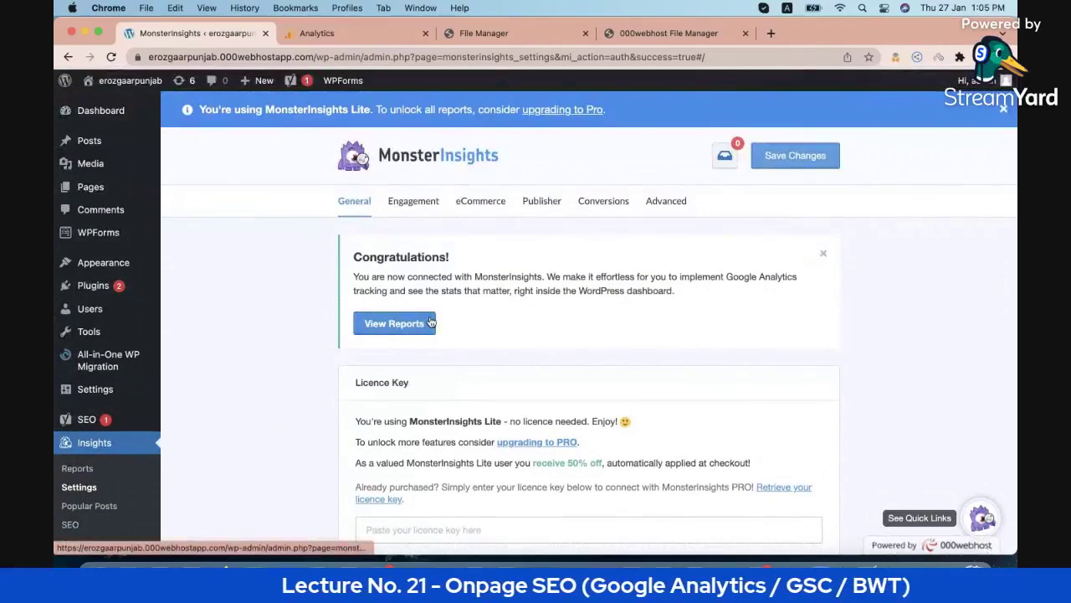
click(782, 157)
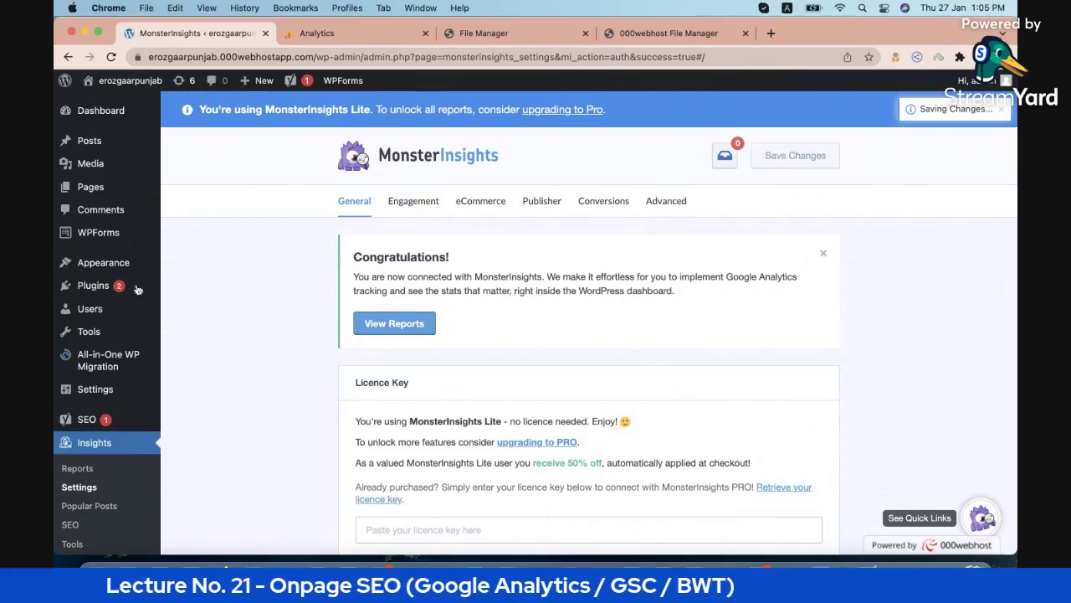
Step: Refresh the Analytics Home report (still 0 users, 0 sessions), then minimize Chrome to return to StreamYard
click(305, 33)
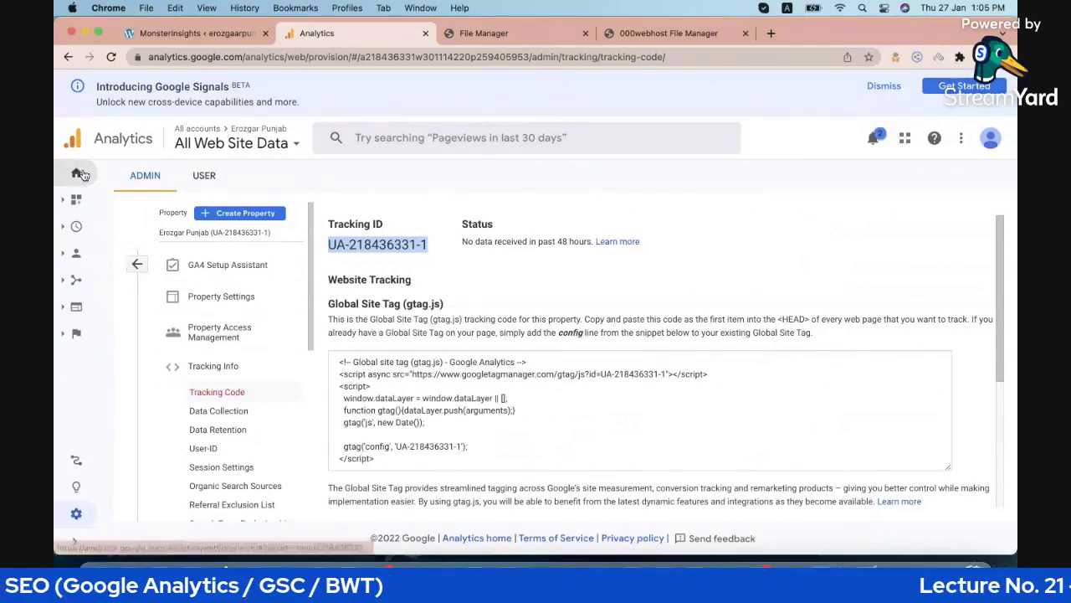
click(76, 172)
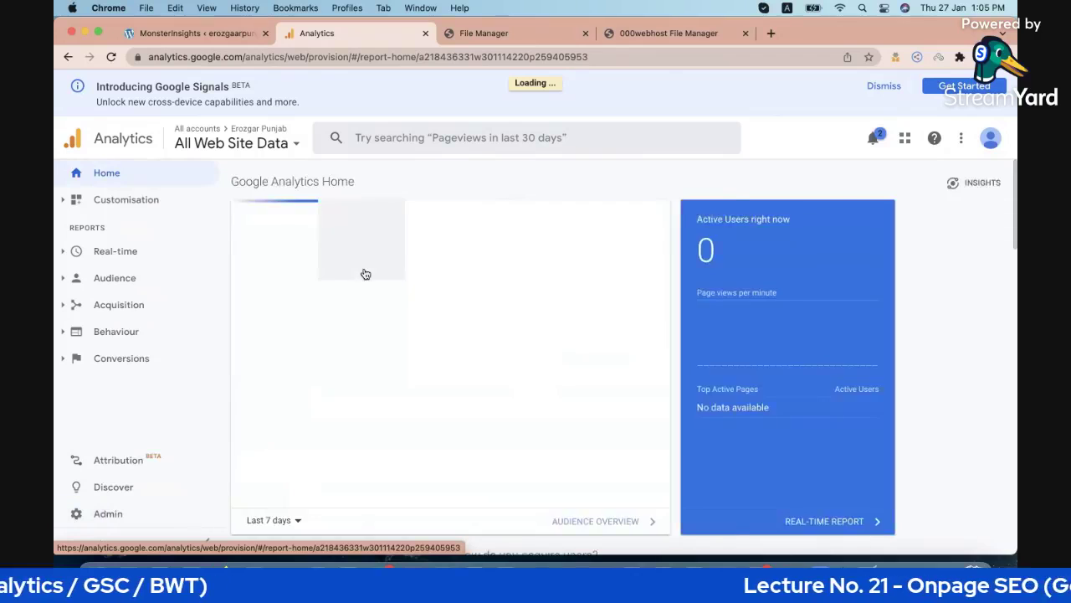
scroll(363, 382, down, 3)
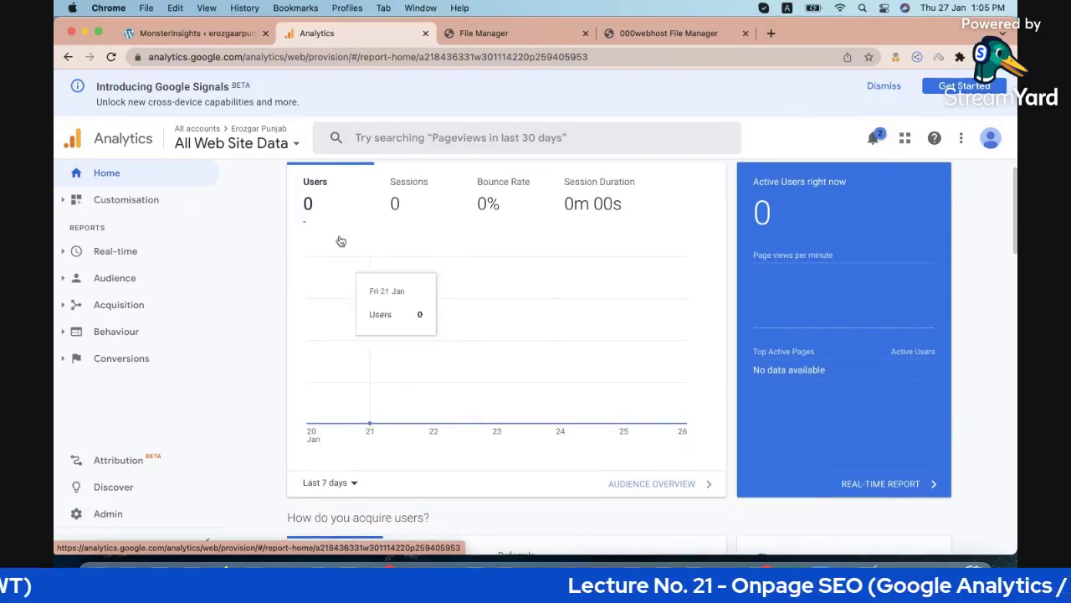
scroll(446, 324, down, 5)
scroll(445, 323, up, 8)
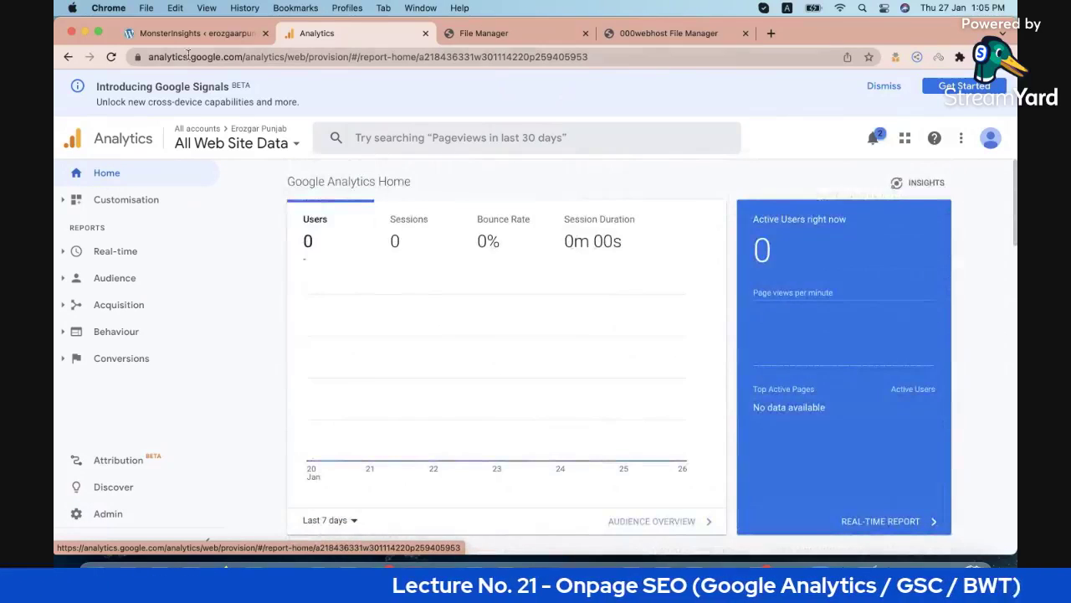
click(110, 56)
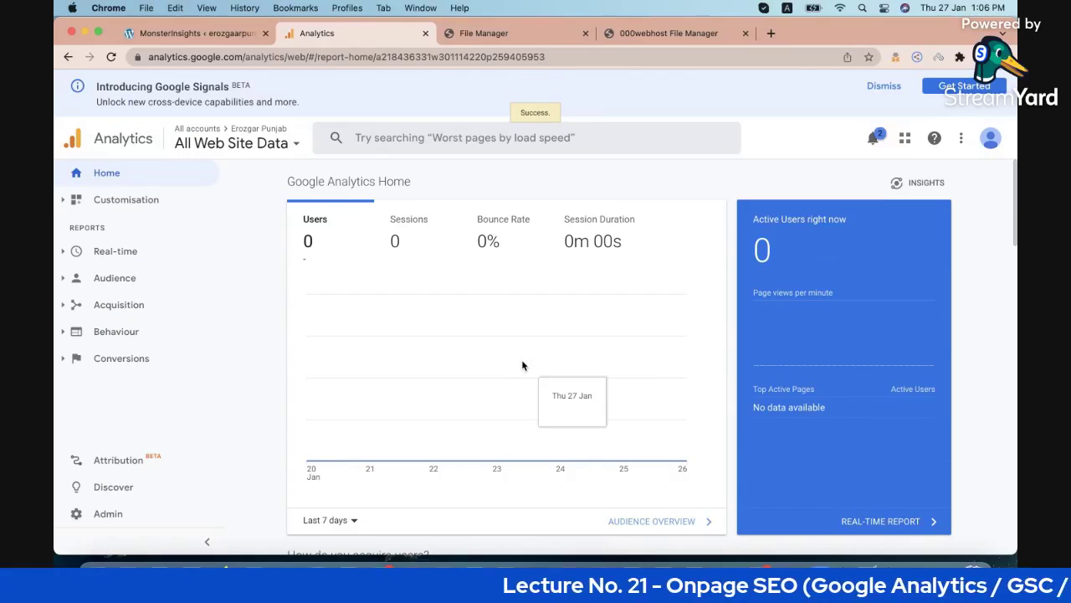
click(84, 33)
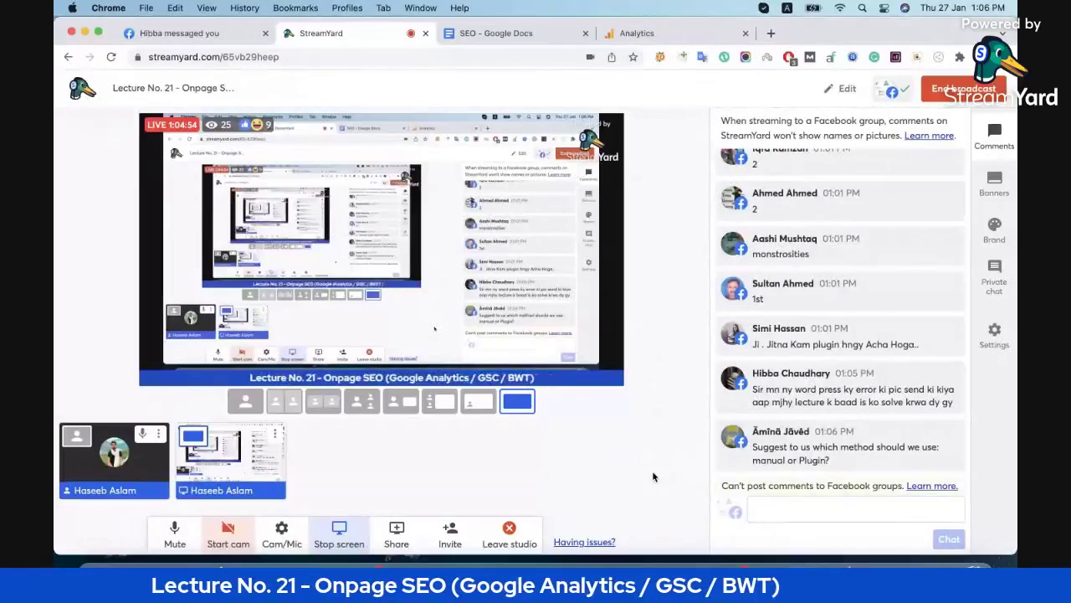
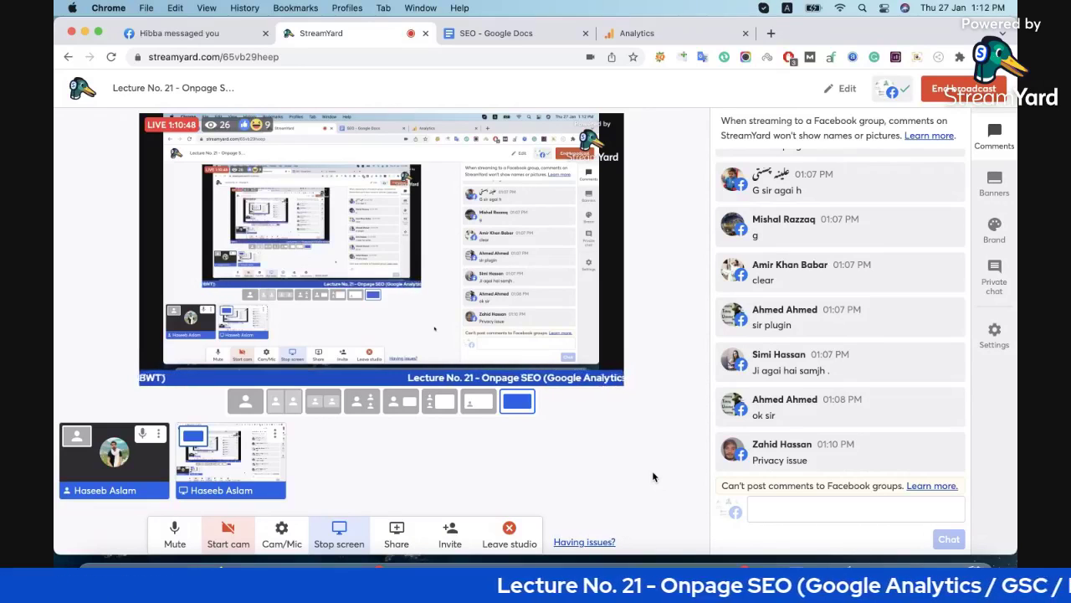
Step: Switch from the StreamYard studio to the Google Analytics tab
click(645, 33)
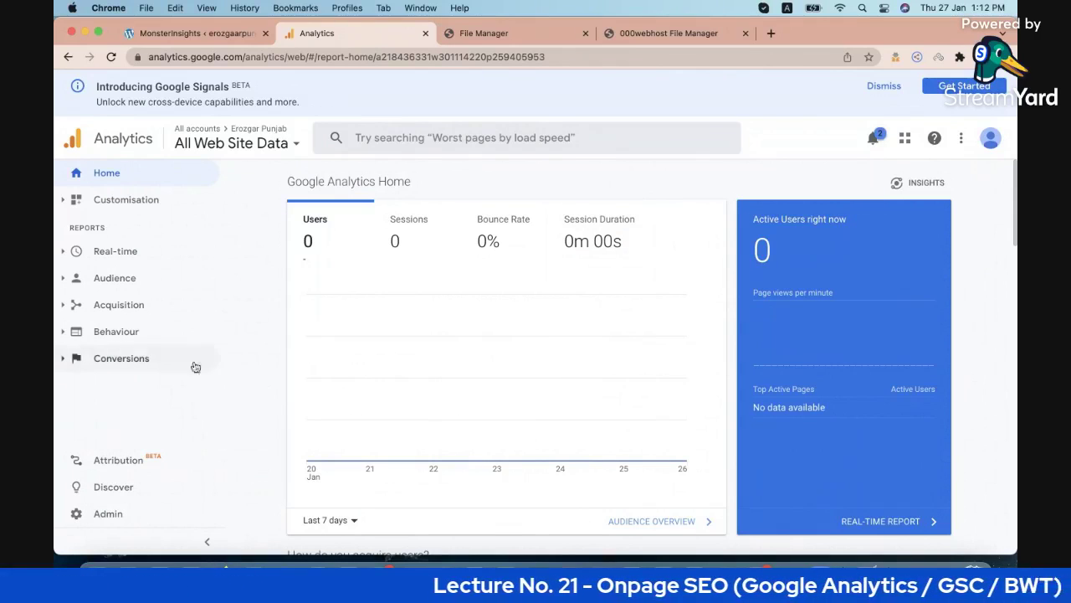
Step: Open Property Access Management for the Erozgar Punjab property from Admin
click(115, 512)
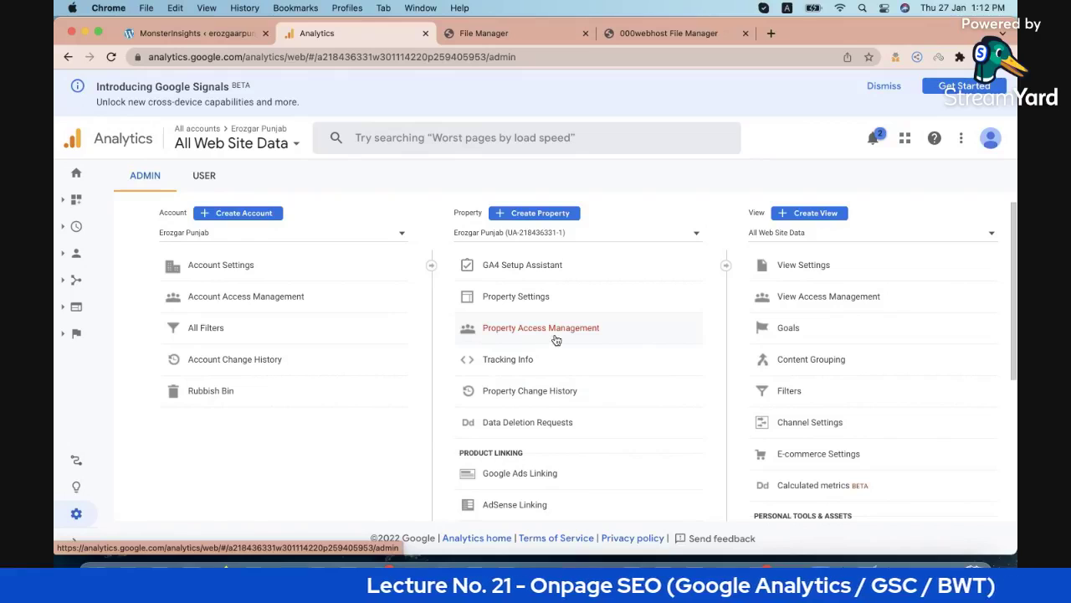
click(556, 338)
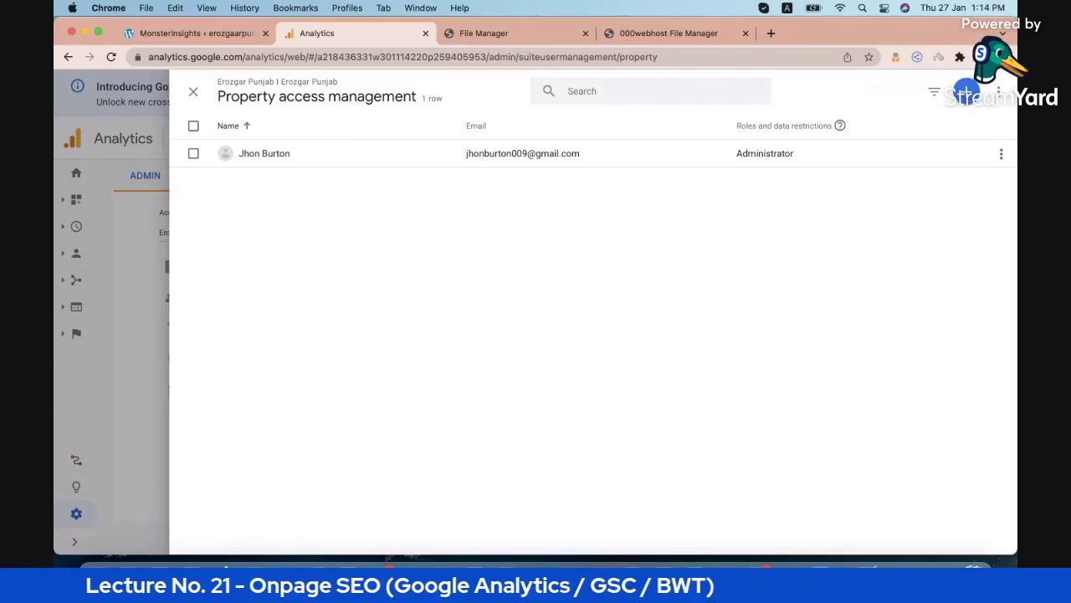
Step: Add the client's e-mail address as a new property user with the Administrator role
click(967, 94)
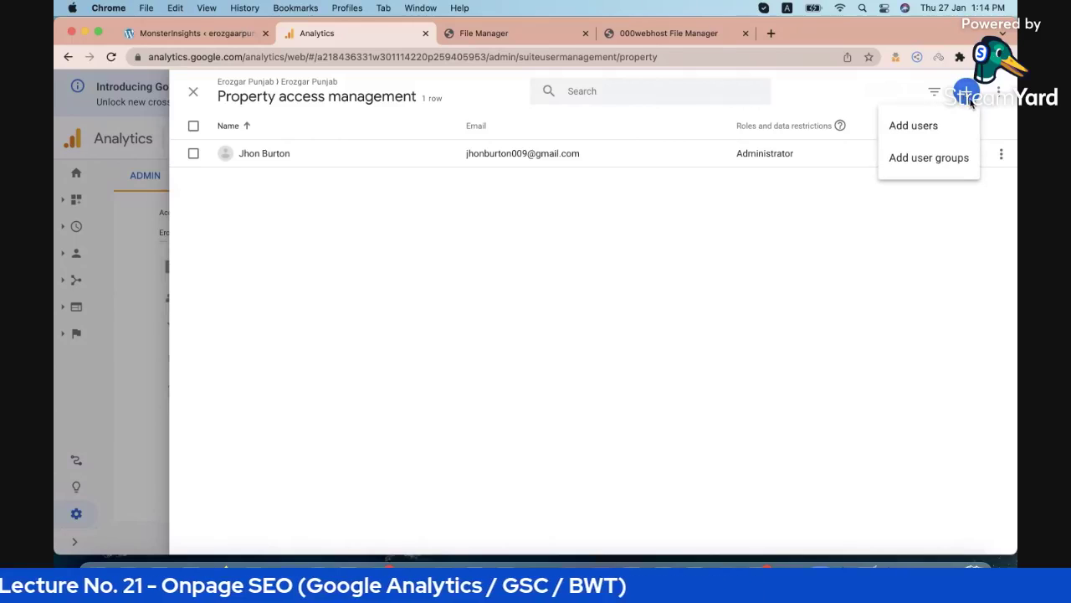
click(941, 131)
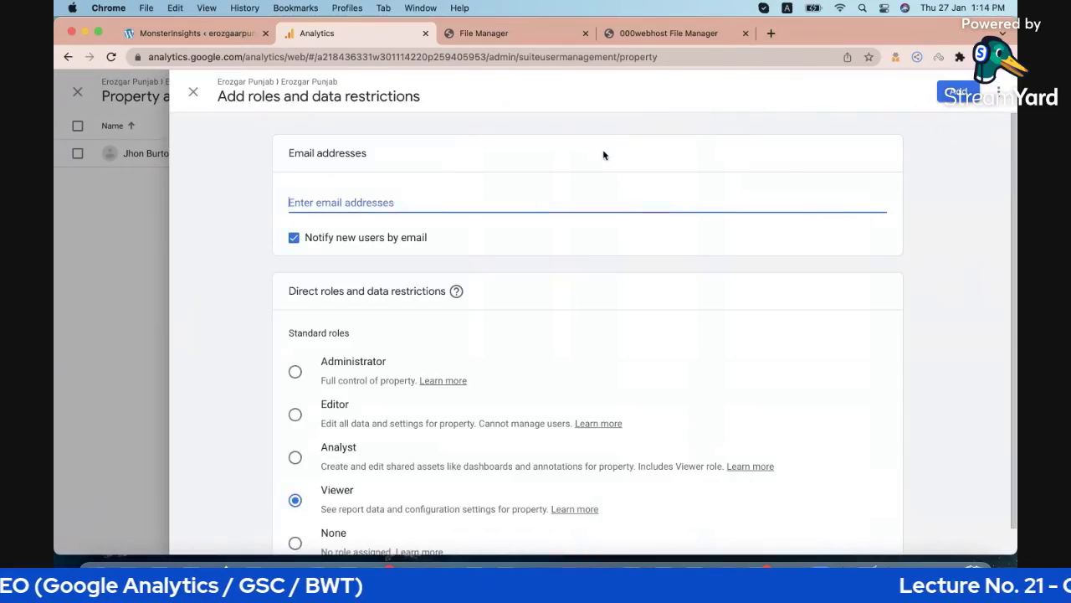
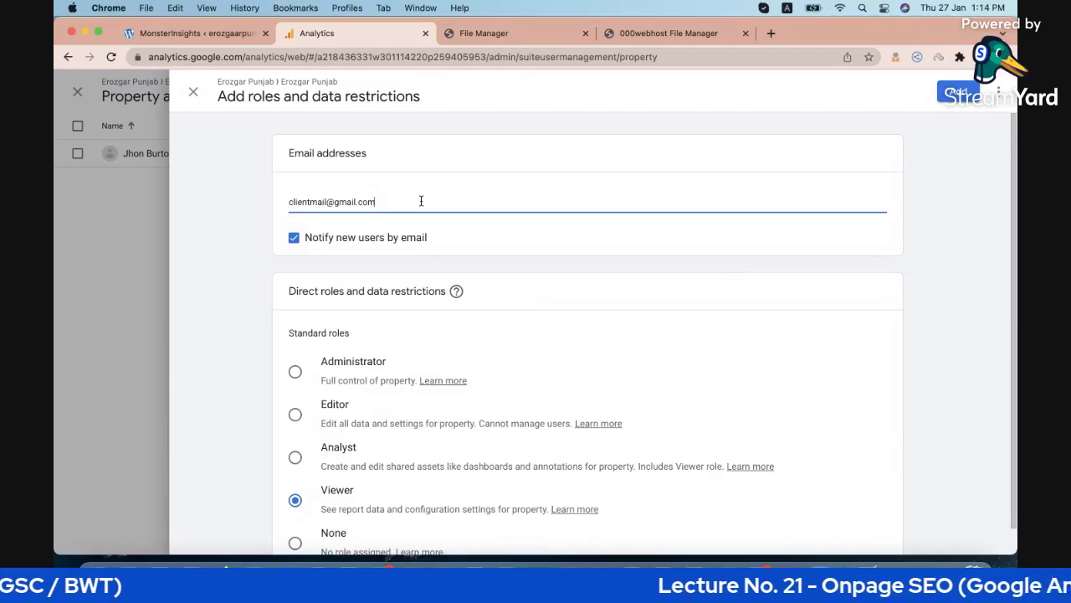
scroll(361, 309, down, 1)
click(300, 346)
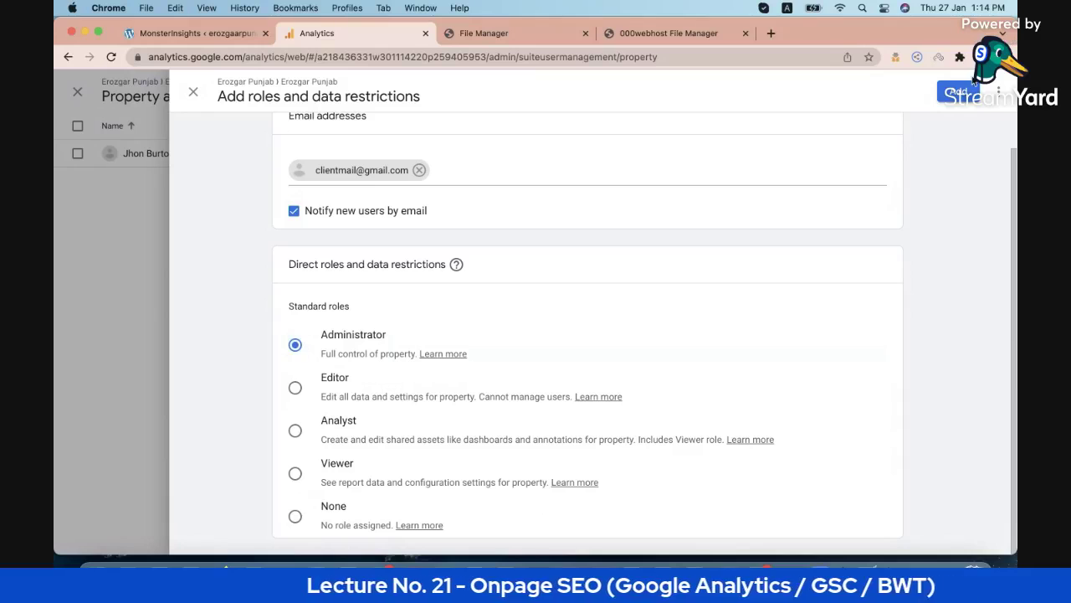
click(968, 90)
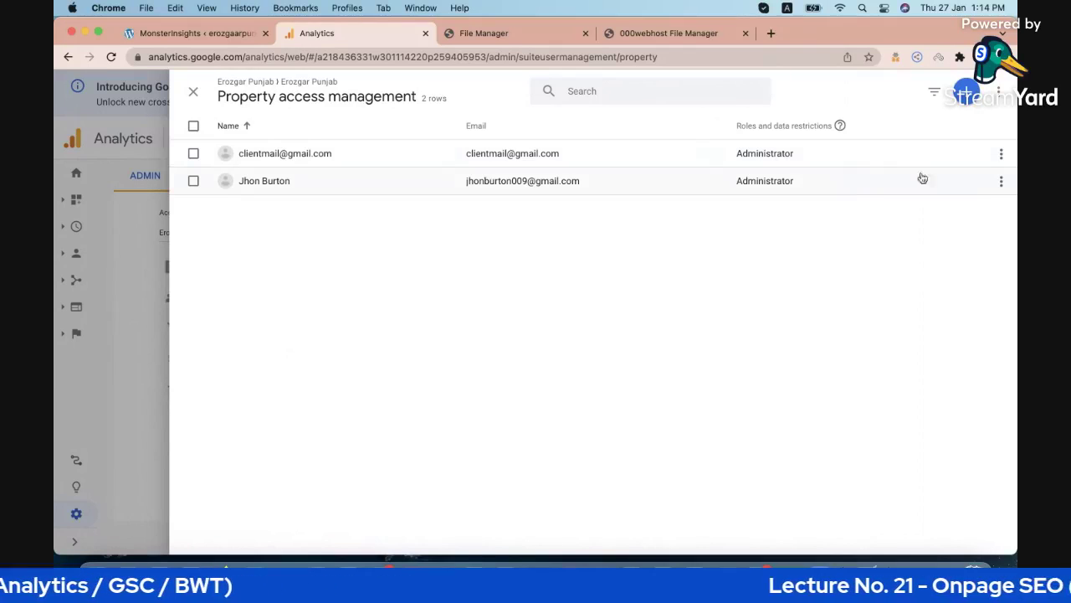
Step: Review the owner's and client's access options without changes, then leave the access list
click(1003, 182)
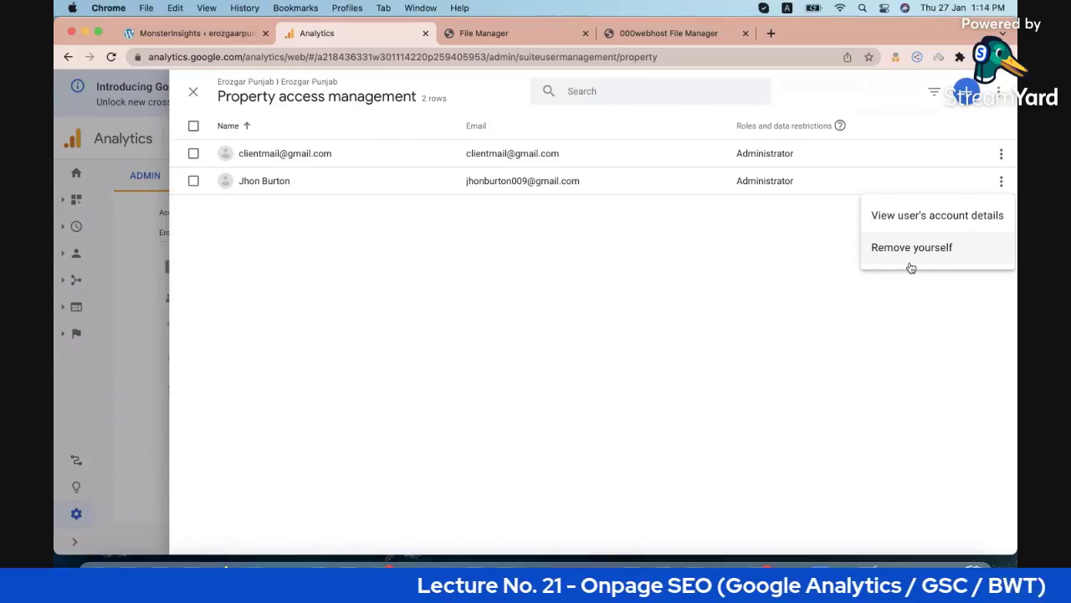
click(732, 250)
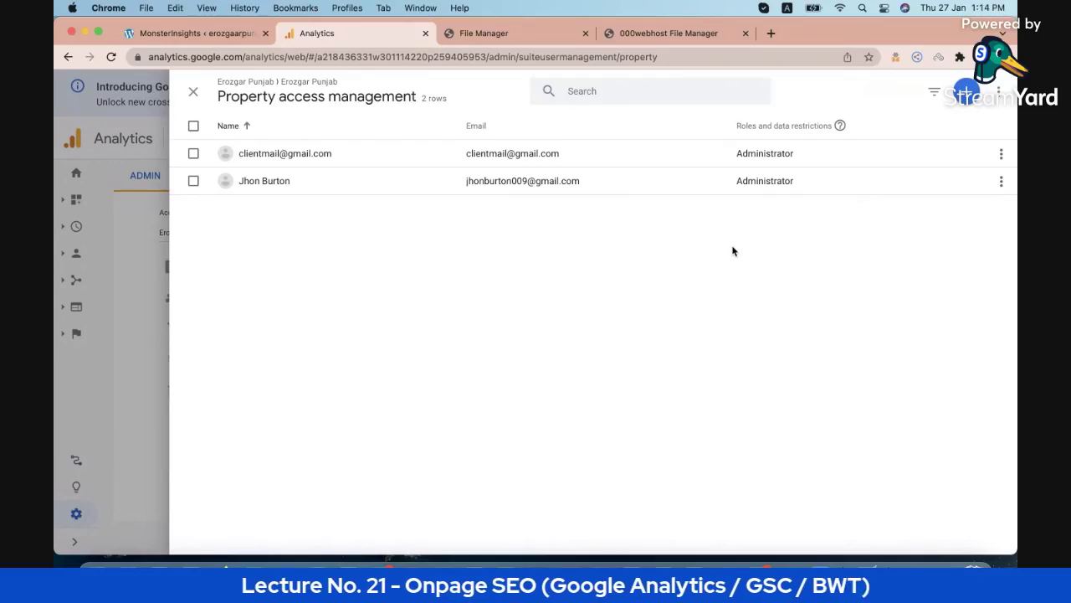
click(1000, 153)
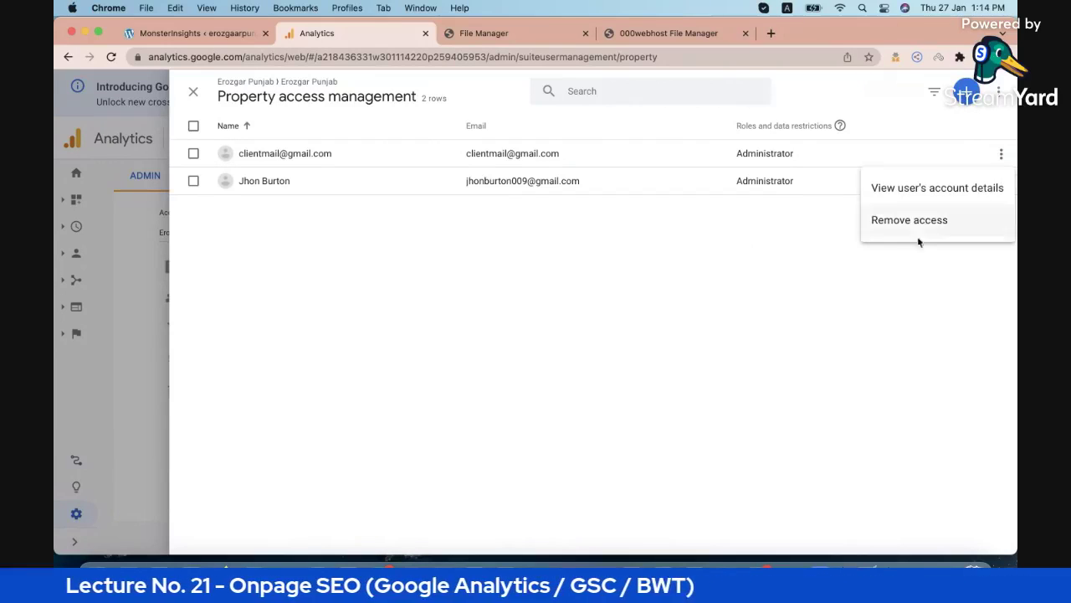
click(769, 259)
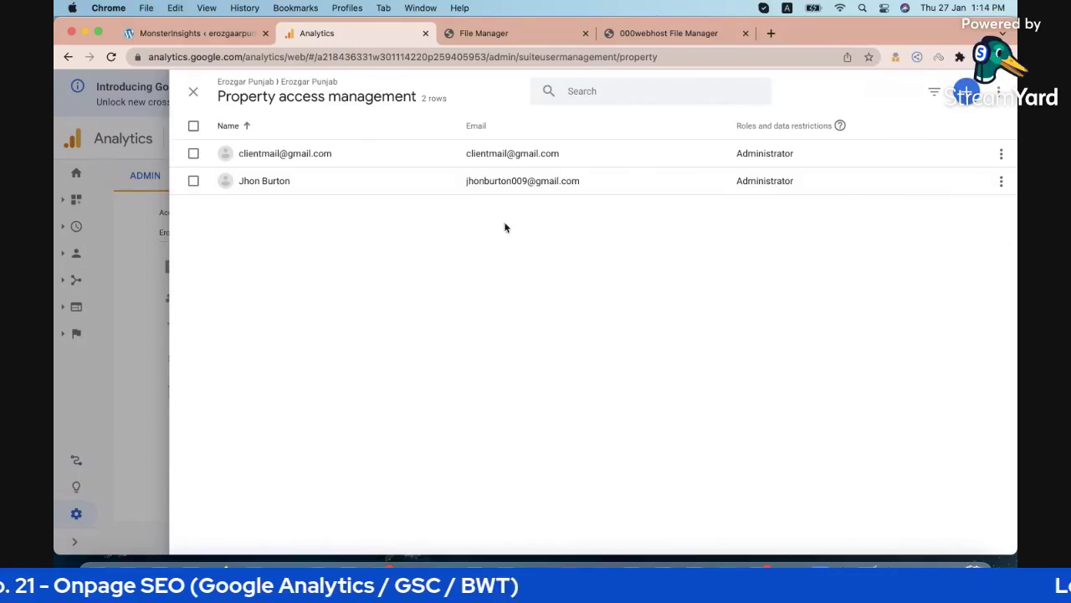
click(1001, 181)
click(715, 312)
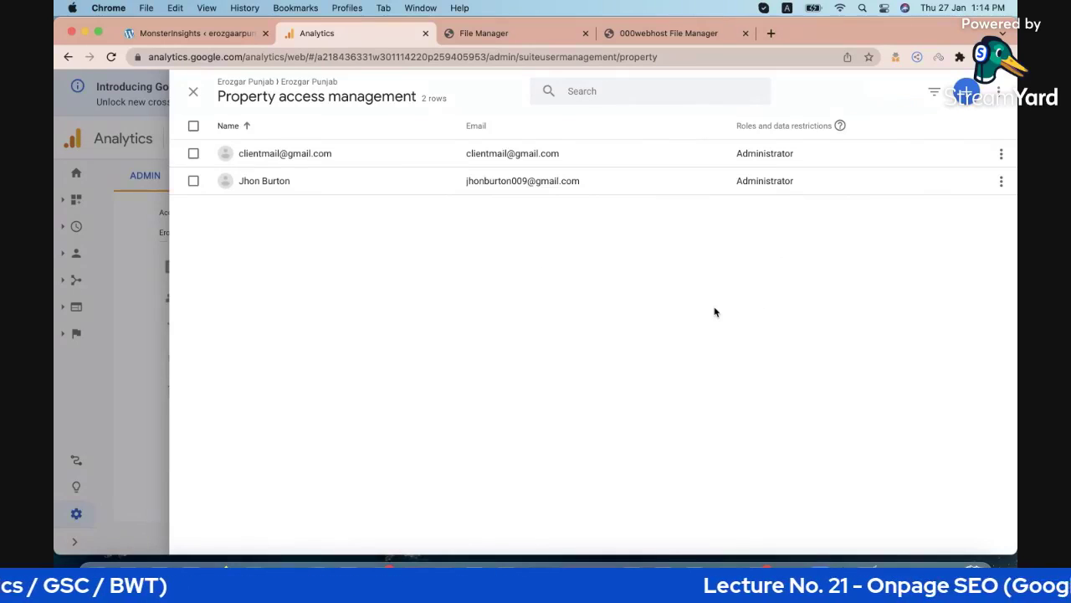
click(131, 341)
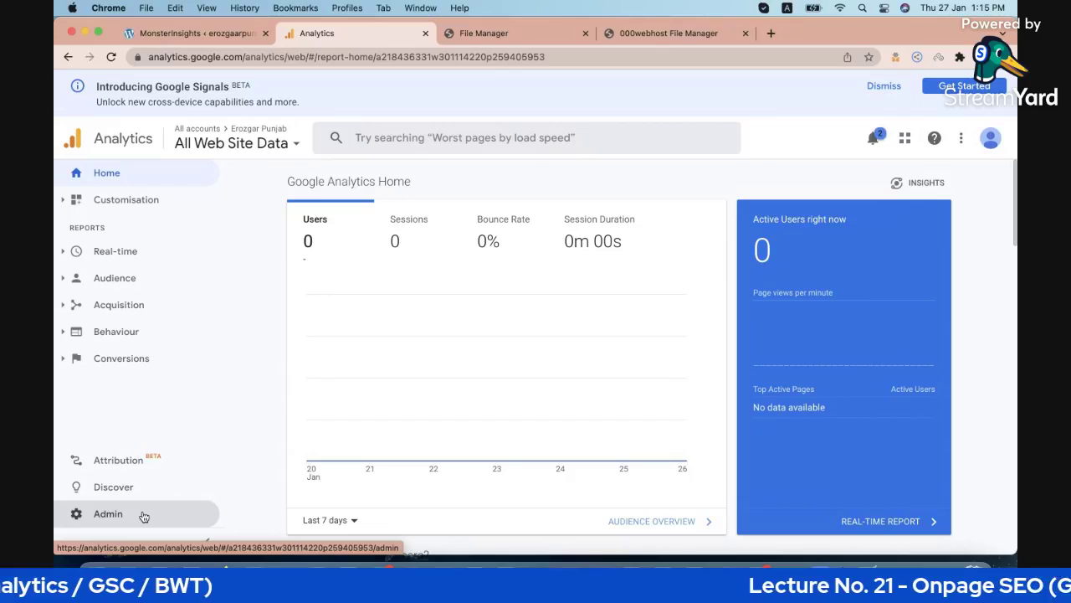
Step: Reopen the property's access list and start a new Add users form
click(144, 515)
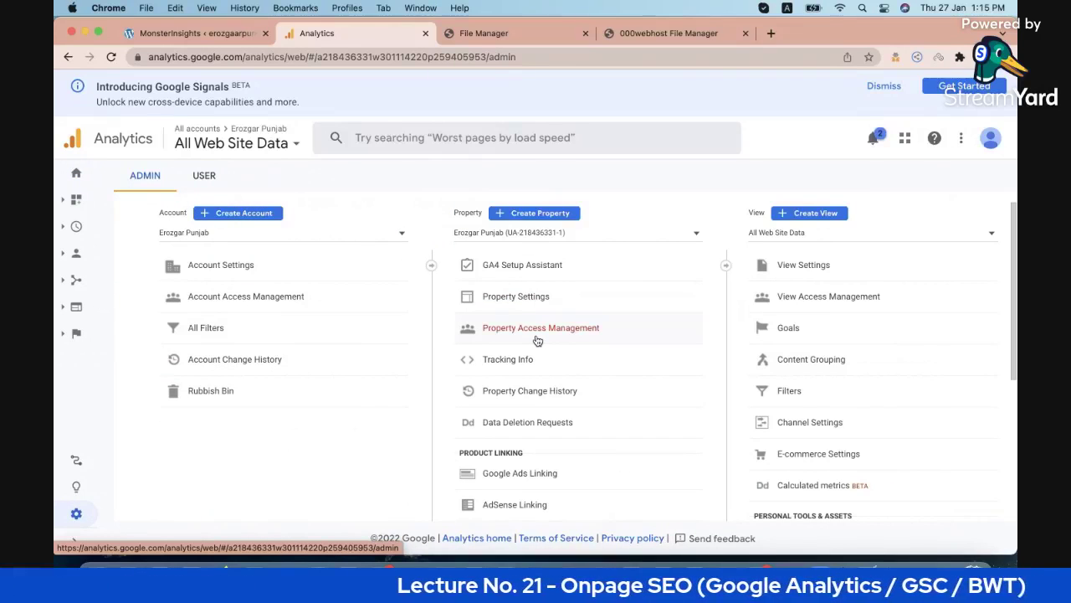
click(538, 340)
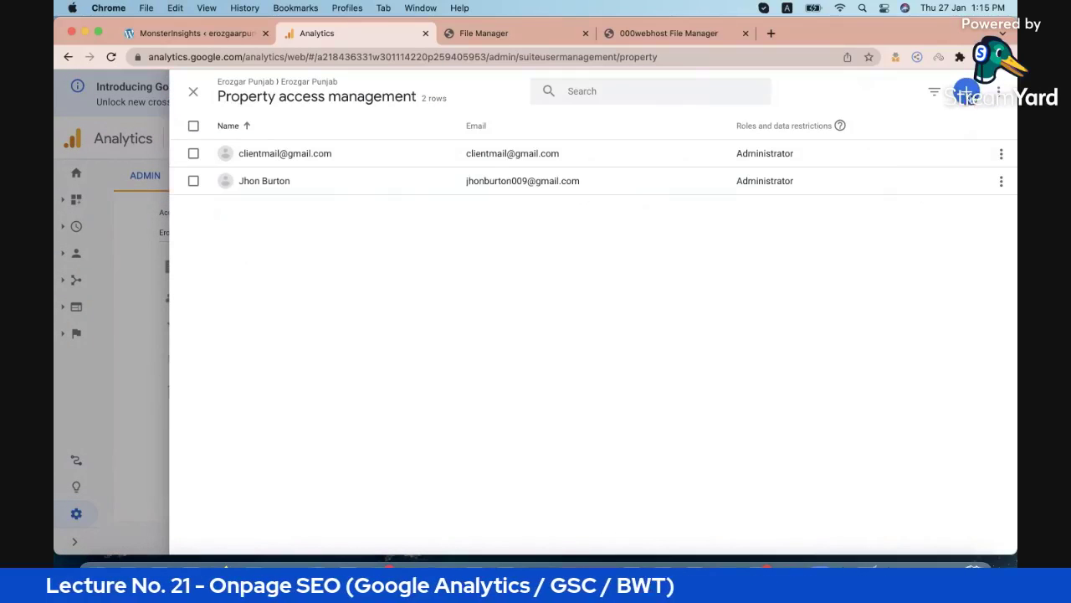
click(958, 96)
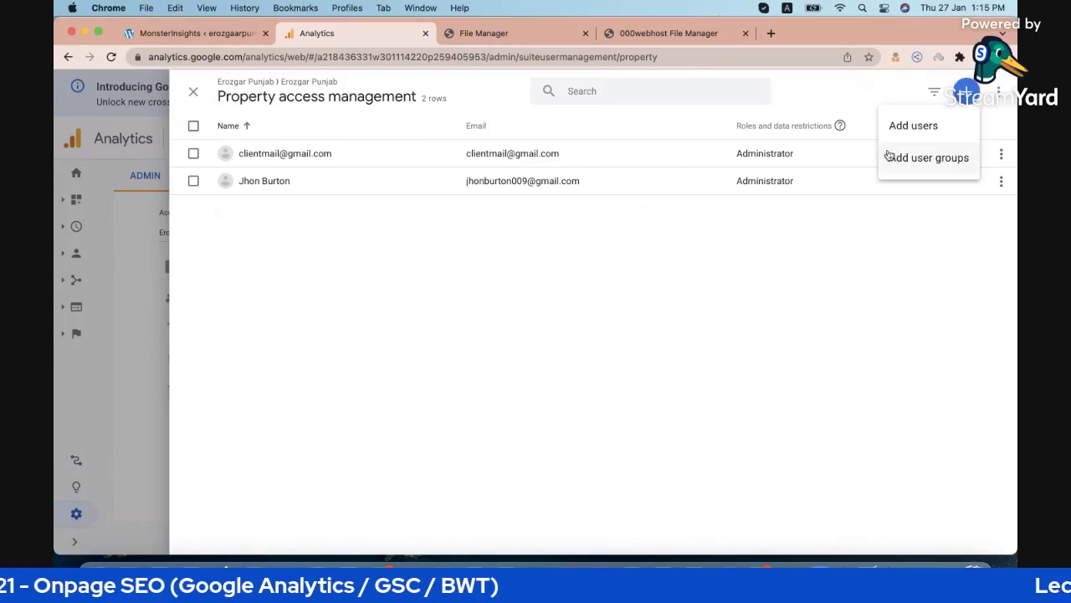
click(916, 128)
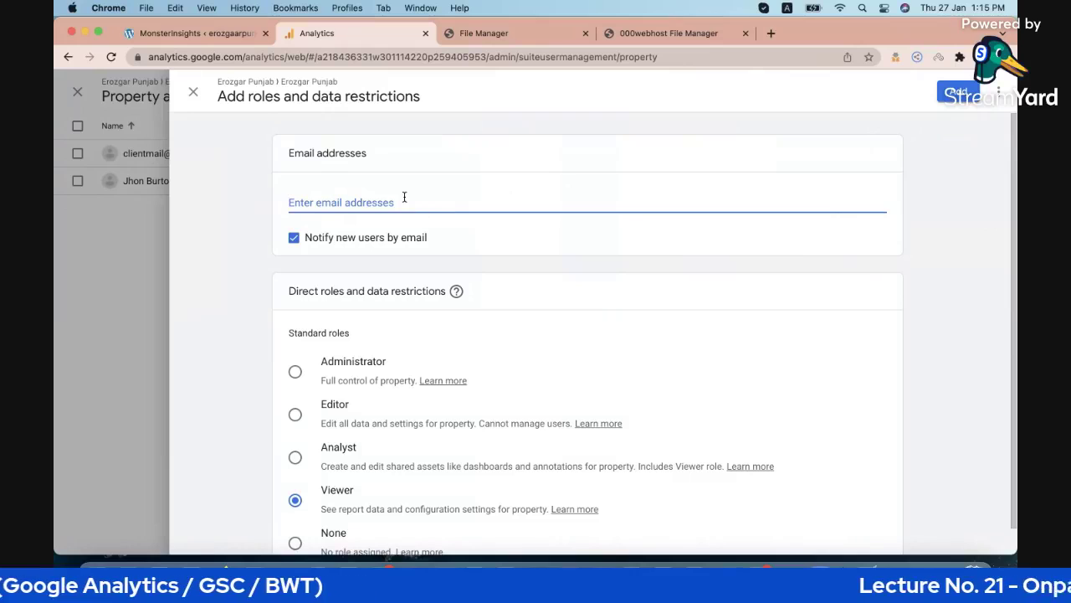
scroll(347, 319, down, 1)
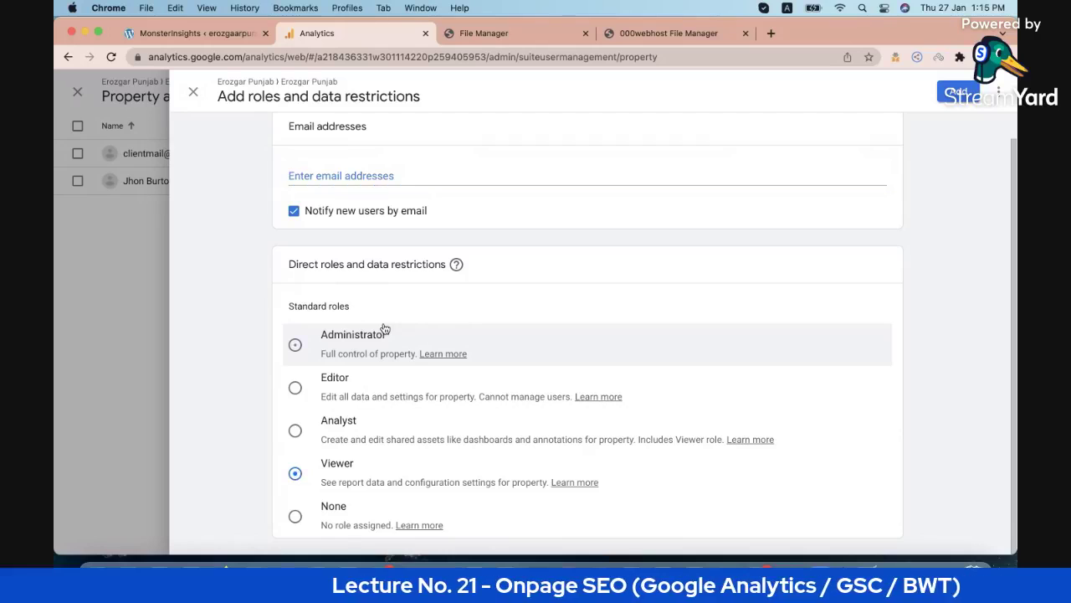
Step: Abandon the empty add-user form, choosing Don't save to keep two Administrators
click(194, 94)
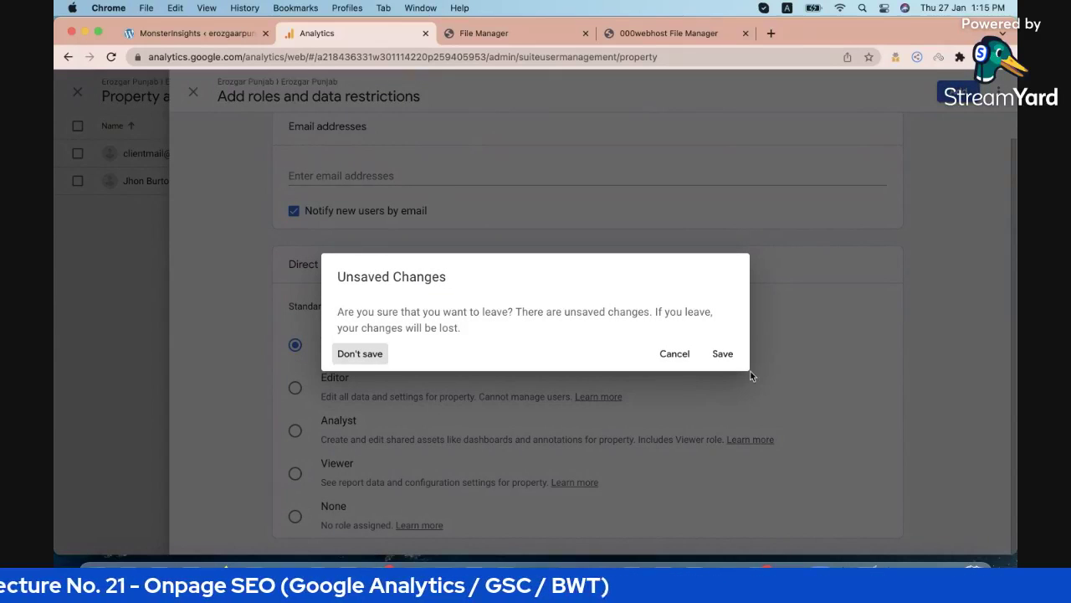
click(723, 354)
click(716, 365)
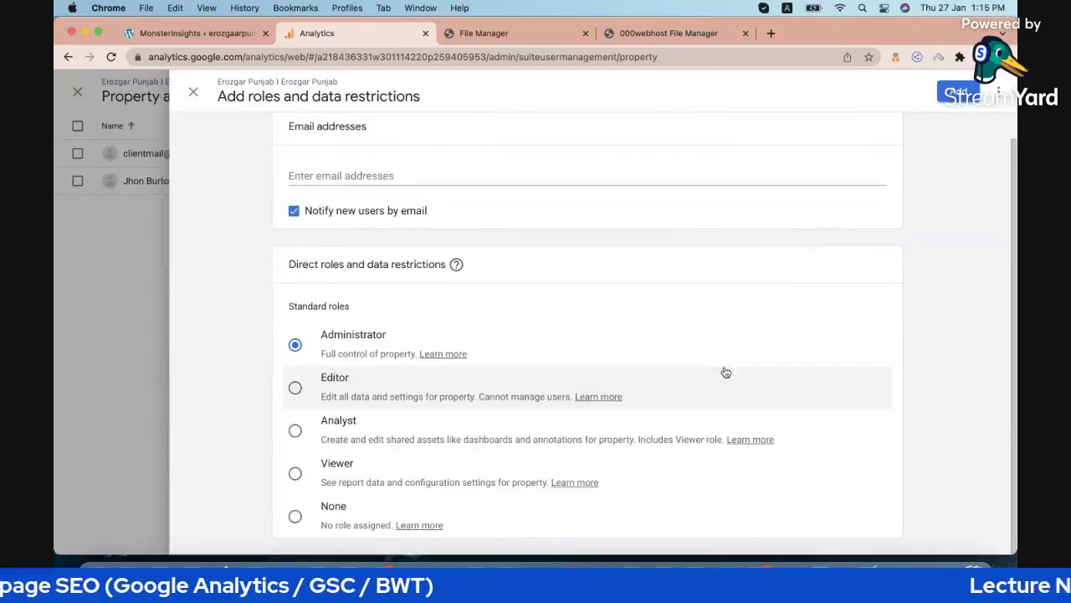
click(123, 283)
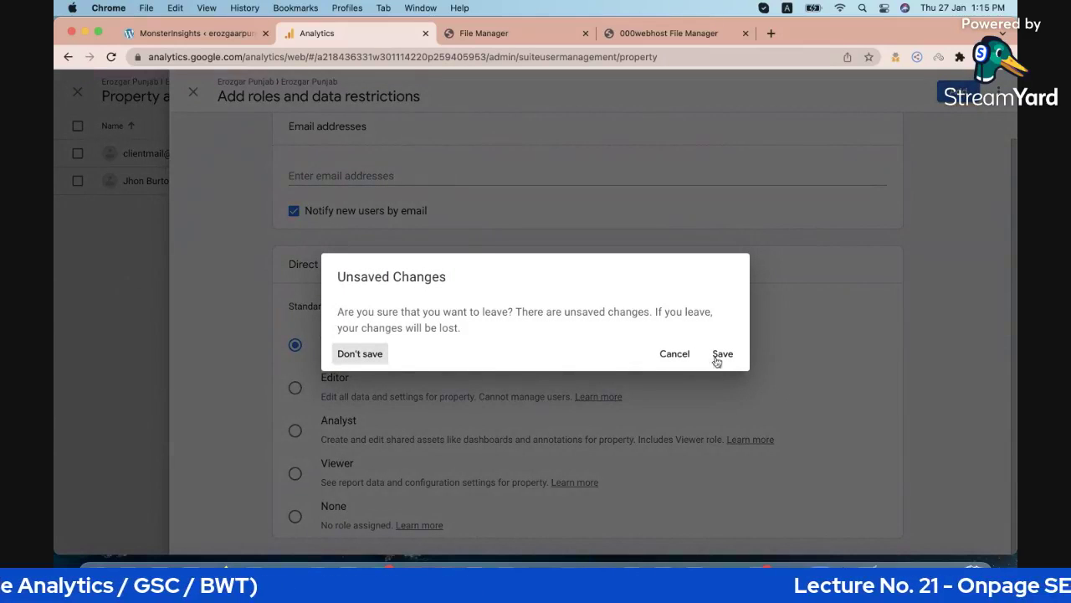
click(359, 354)
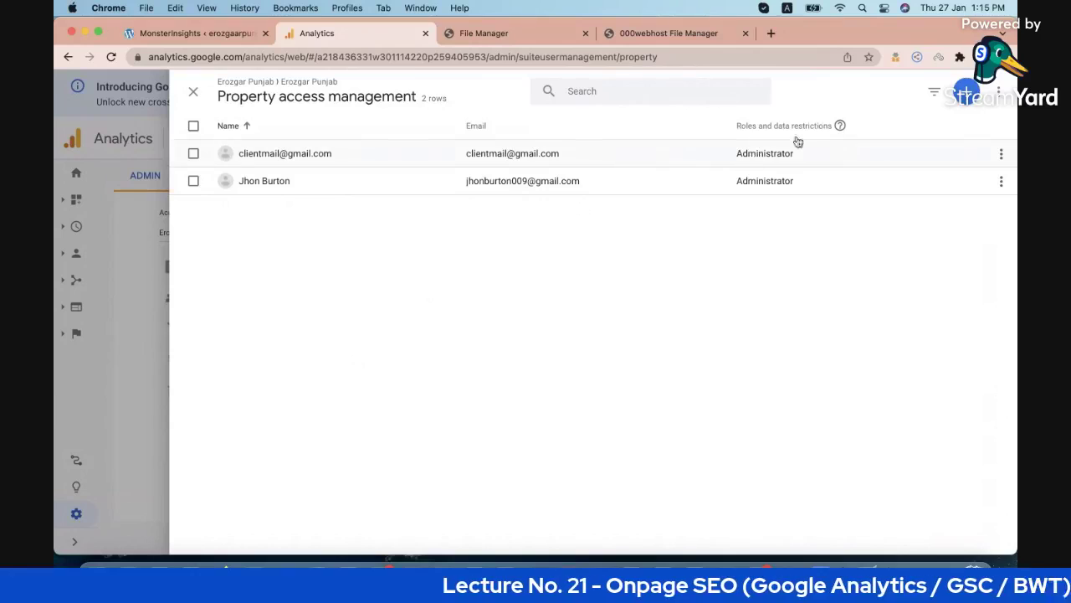
click(1001, 181)
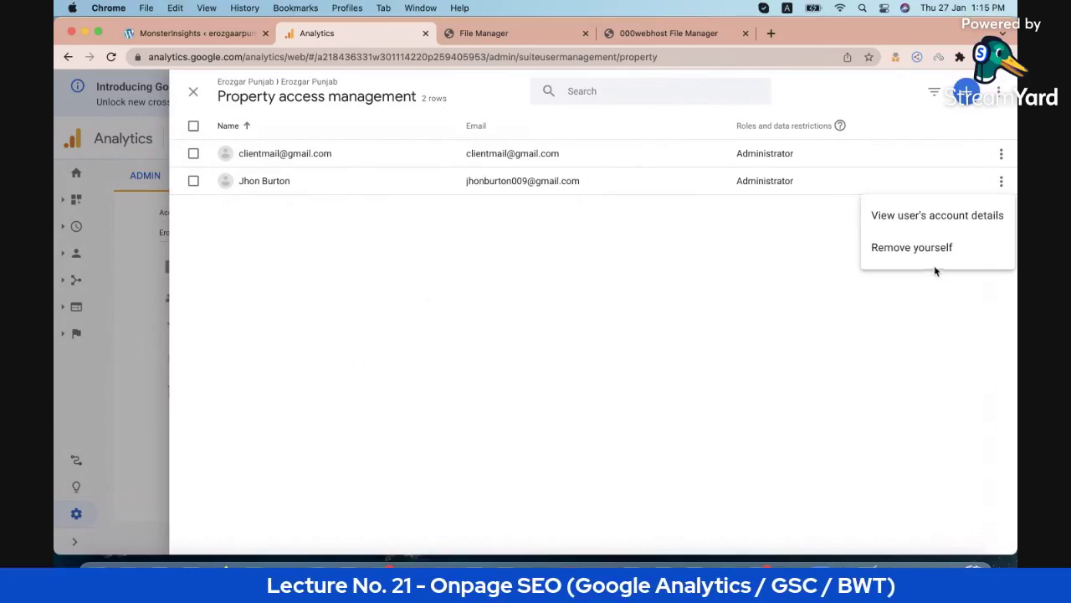
click(781, 253)
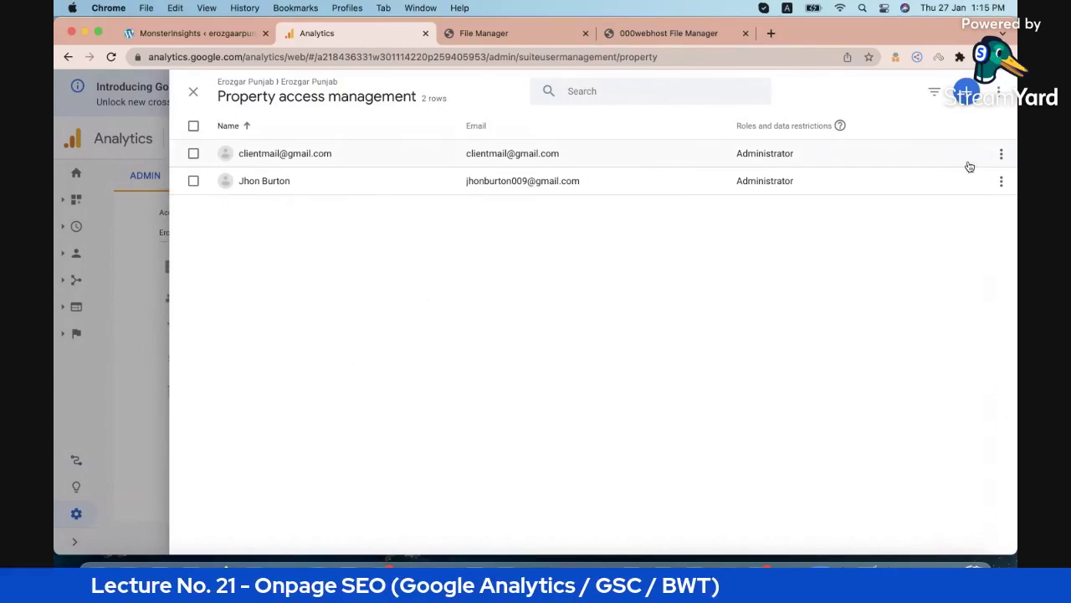
click(1002, 181)
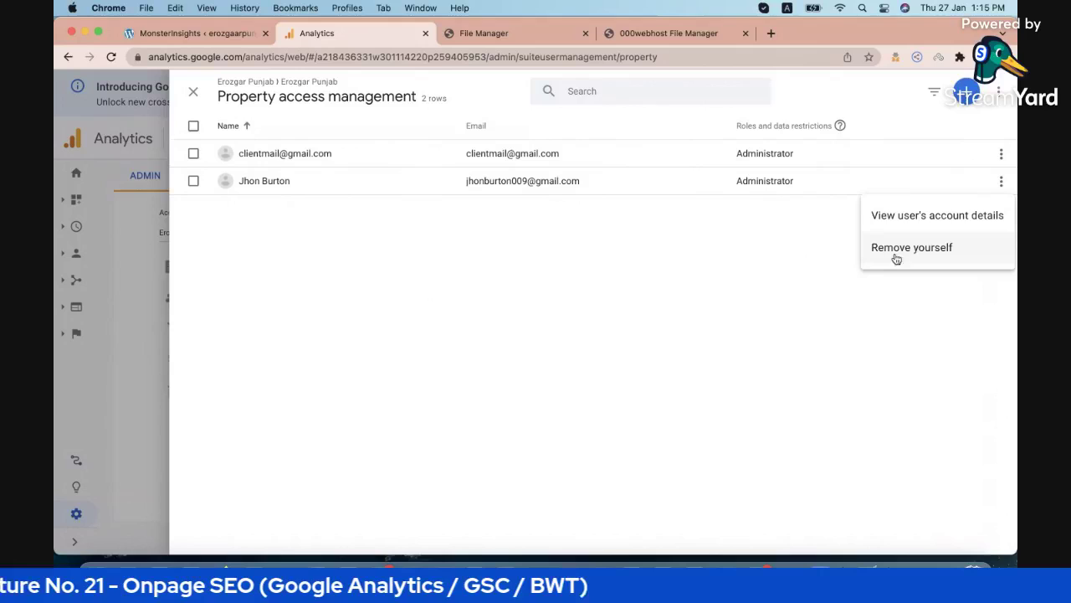
click(706, 301)
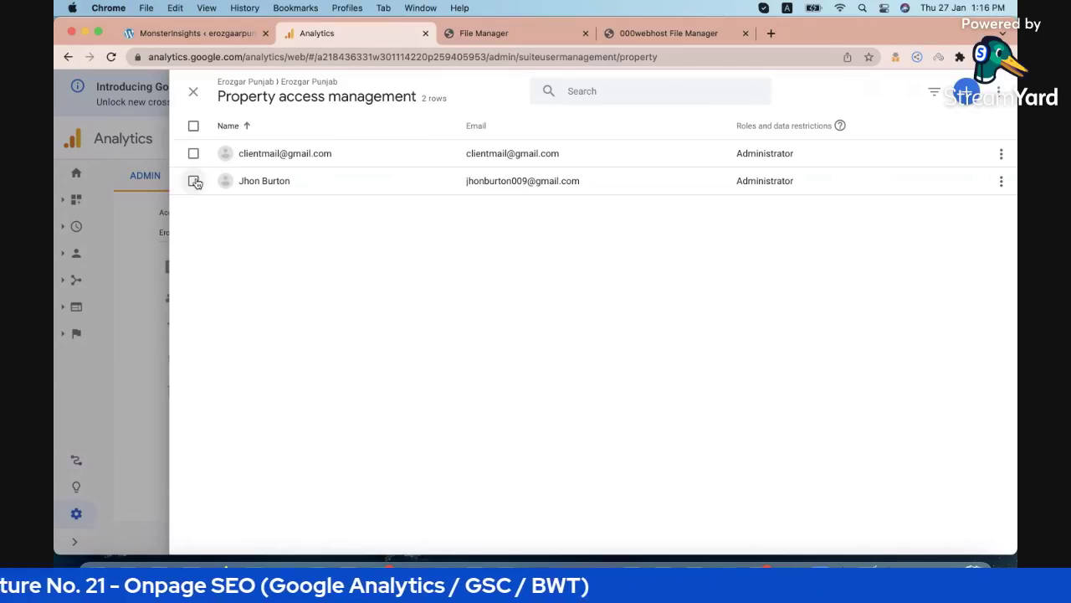
Step: Close the access panel, check the MonsterInsights tab, and bring StreamYard forward
click(193, 93)
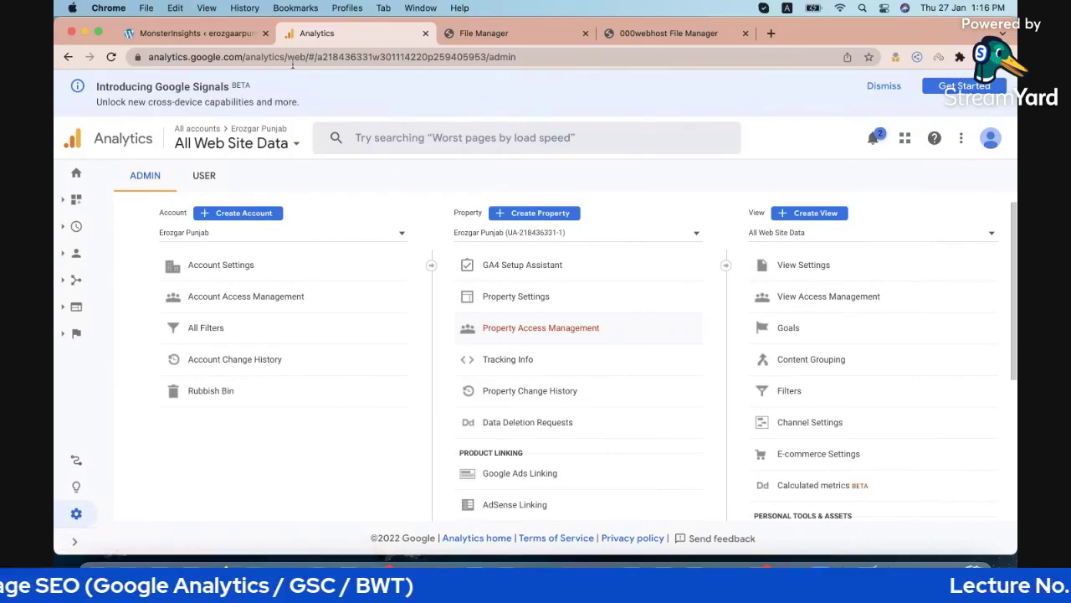
click(205, 34)
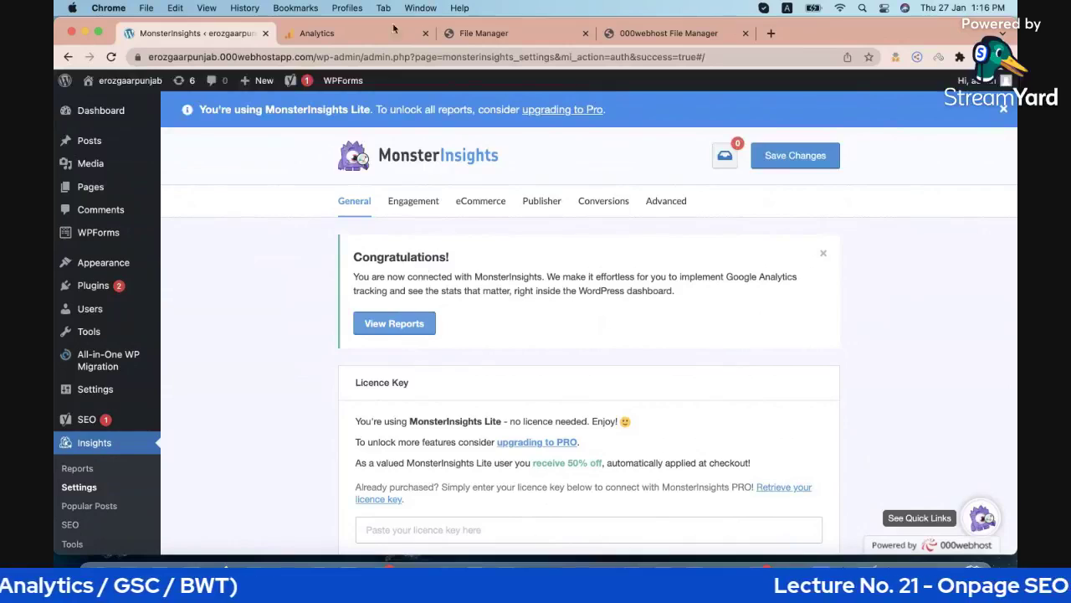
click(352, 34)
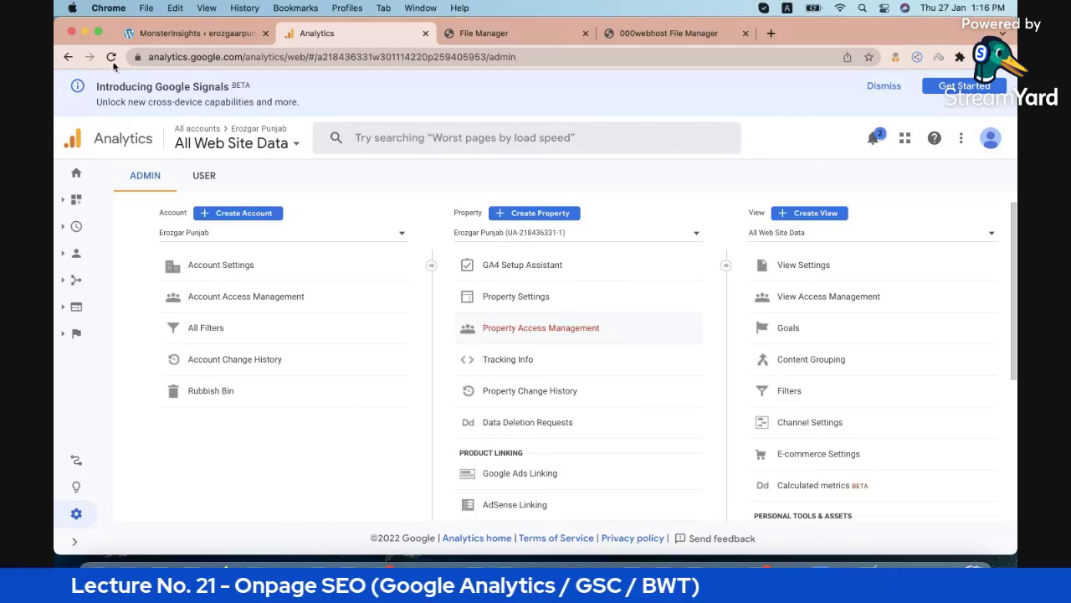
click(85, 33)
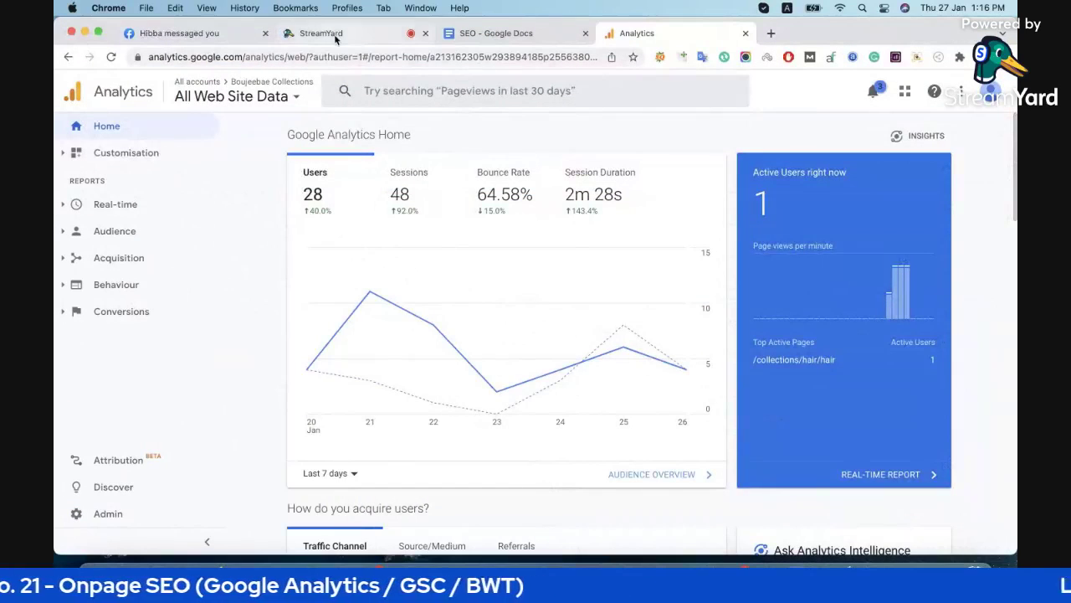
click(320, 34)
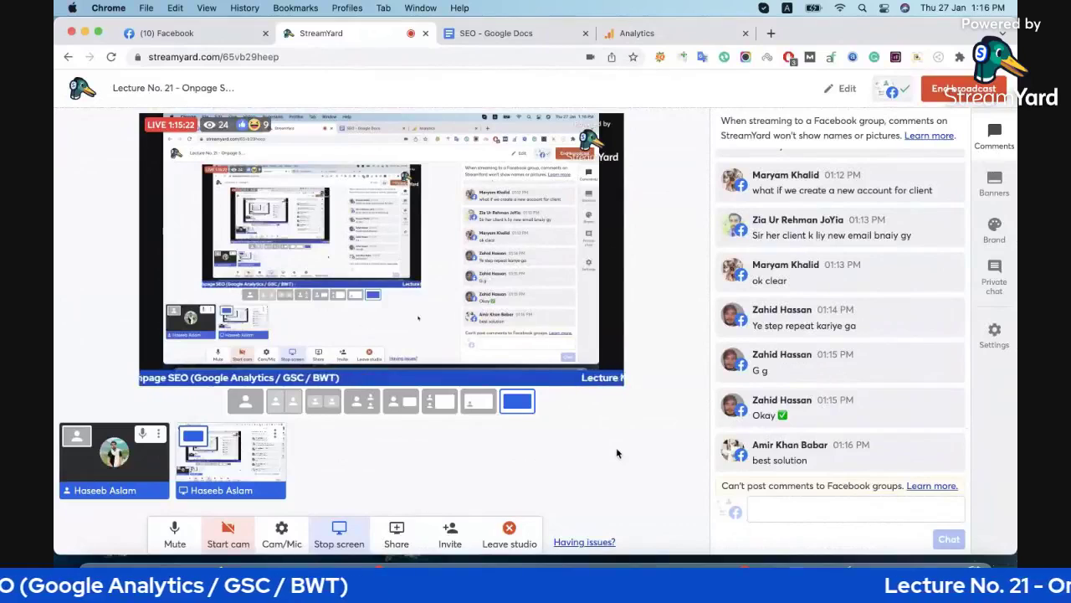